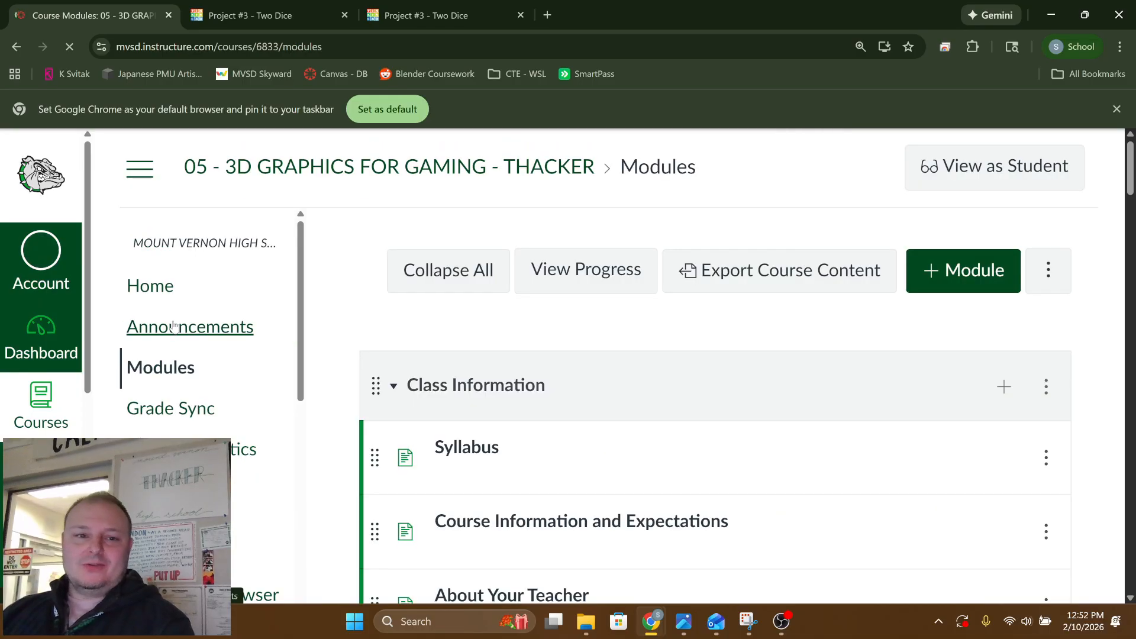
Open the assignment "Project #3 - Two Dice via TinkerCAD" from the course's module list
{"action": "scroll", "coordinate": [541, 474], "scroll_direction": "down", "scroll_amount": 10}
{"action": "scroll", "coordinate": [541, 463], "scroll_direction": "down", "scroll_amount": 10}
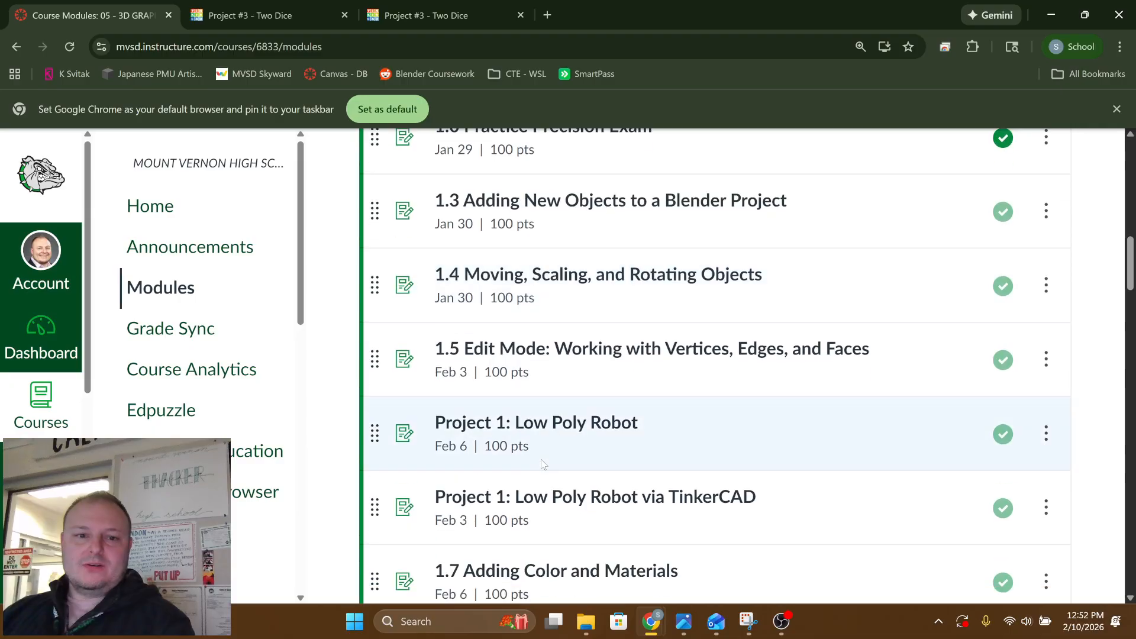
{"action": "scroll", "coordinate": [542, 464], "scroll_direction": "down", "scroll_amount": 5}
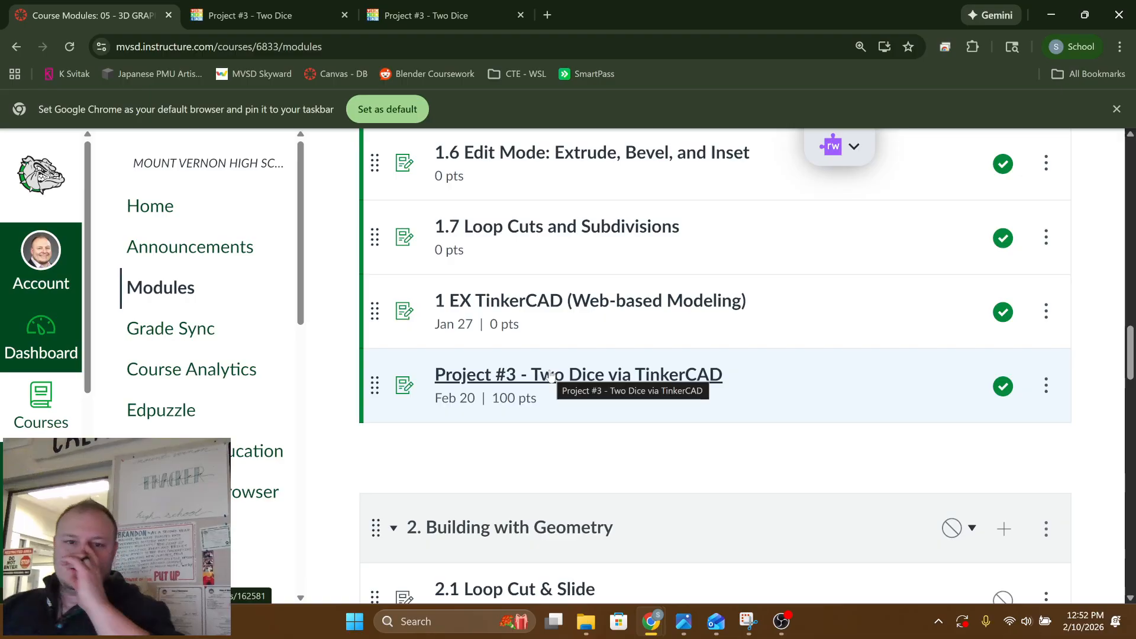
{"action": "left_click", "coordinate": [587, 379]}
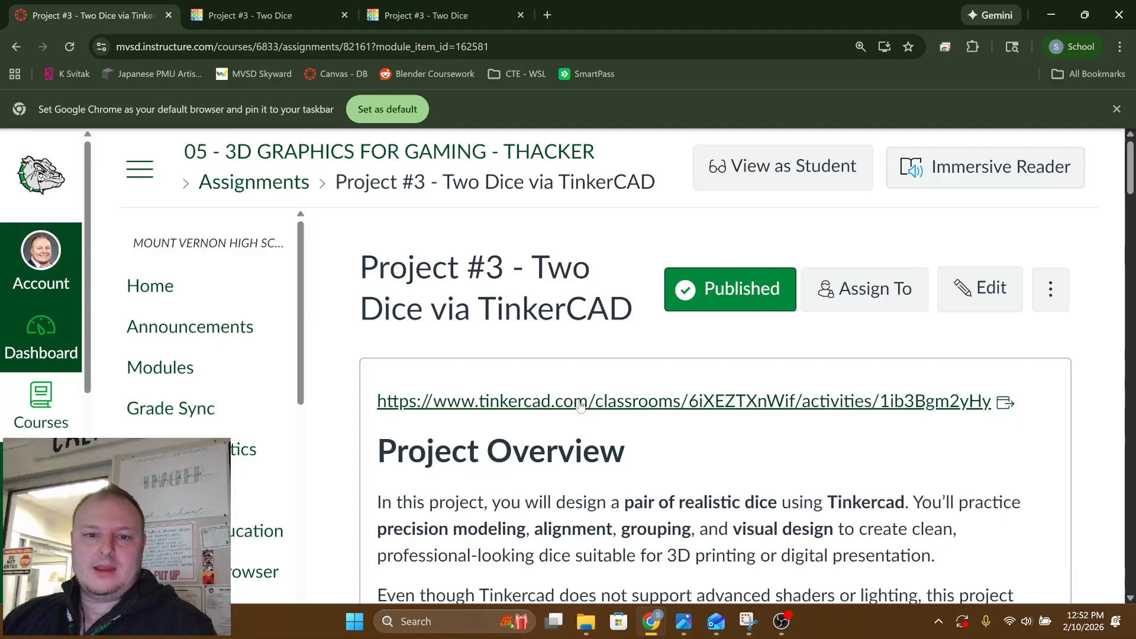
Read through the assignment's overview, learning targets and step-by-step instructions for building, numbering and grouping the dice
{"action": "scroll", "coordinate": [577, 350], "scroll_direction": "down", "scroll_amount": 1}
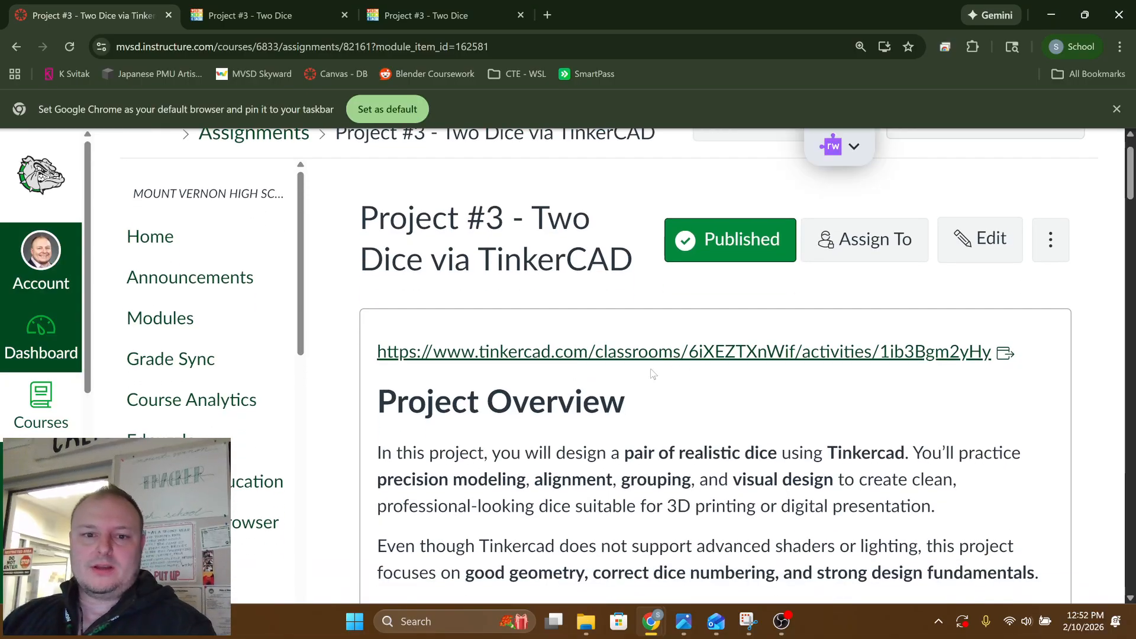
{"action": "scroll", "coordinate": [653, 374], "scroll_direction": "down", "scroll_amount": 2}
{"action": "scroll", "coordinate": [512, 388], "scroll_direction": "down", "scroll_amount": 3}
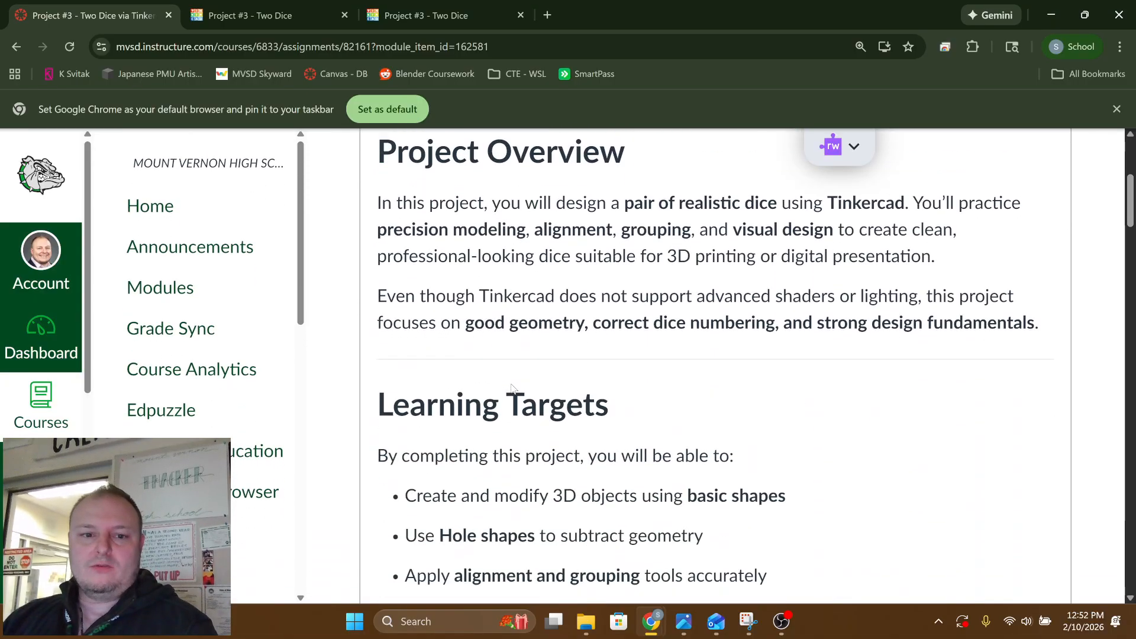
{"action": "scroll", "coordinate": [513, 388], "scroll_direction": "down", "scroll_amount": 8}
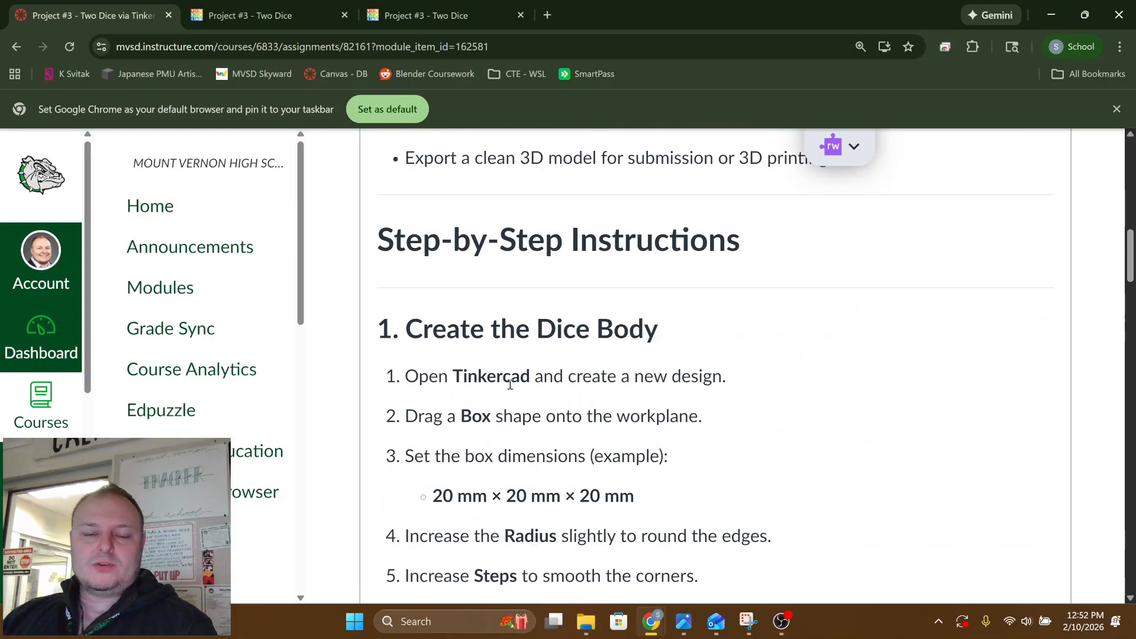
{"action": "scroll", "coordinate": [511, 385], "scroll_direction": "down", "scroll_amount": 2}
{"action": "scroll", "coordinate": [510, 385], "scroll_direction": "down", "scroll_amount": 6}
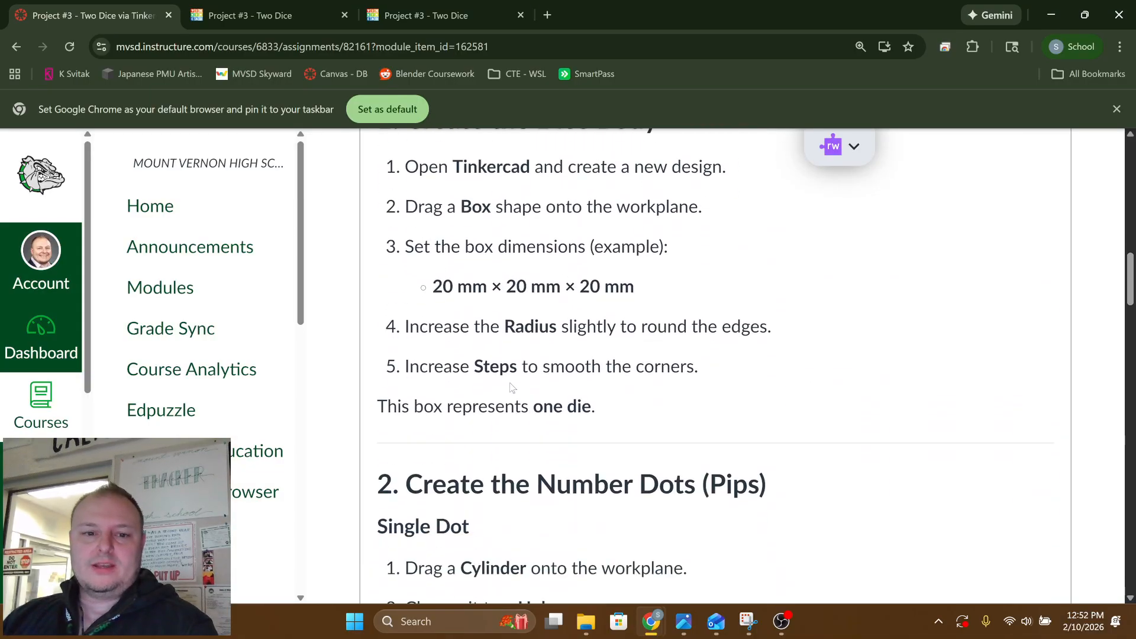
{"action": "scroll", "coordinate": [506, 379], "scroll_direction": "up", "scroll_amount": 5}
{"action": "scroll", "coordinate": [508, 378], "scroll_direction": "up", "scroll_amount": 2}
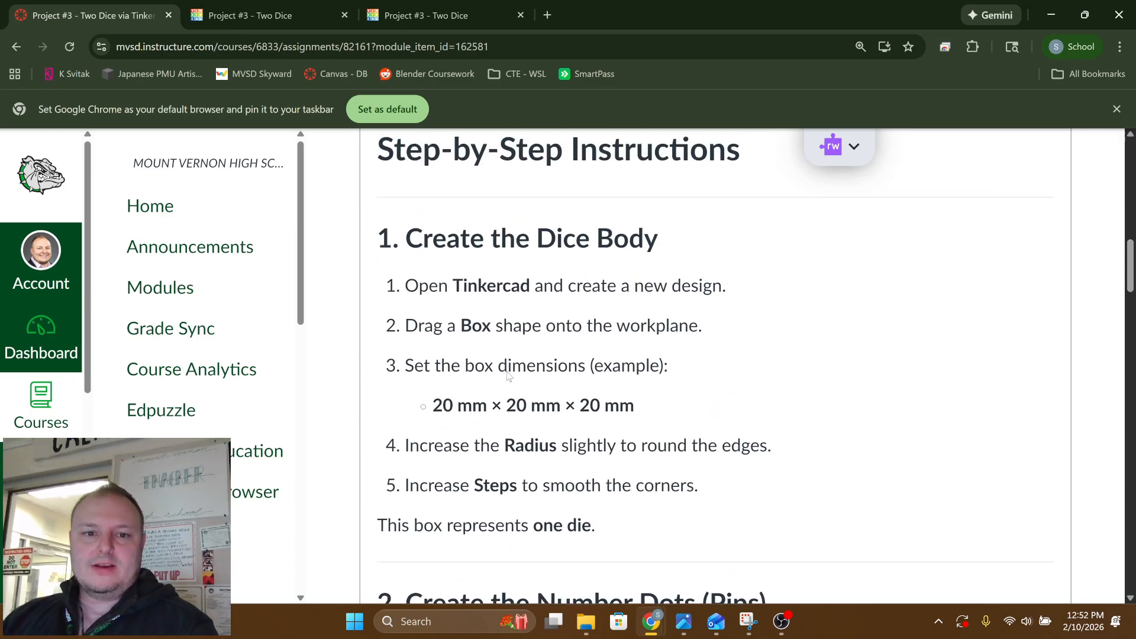
{"action": "scroll", "coordinate": [599, 440], "scroll_direction": "down", "scroll_amount": 1}
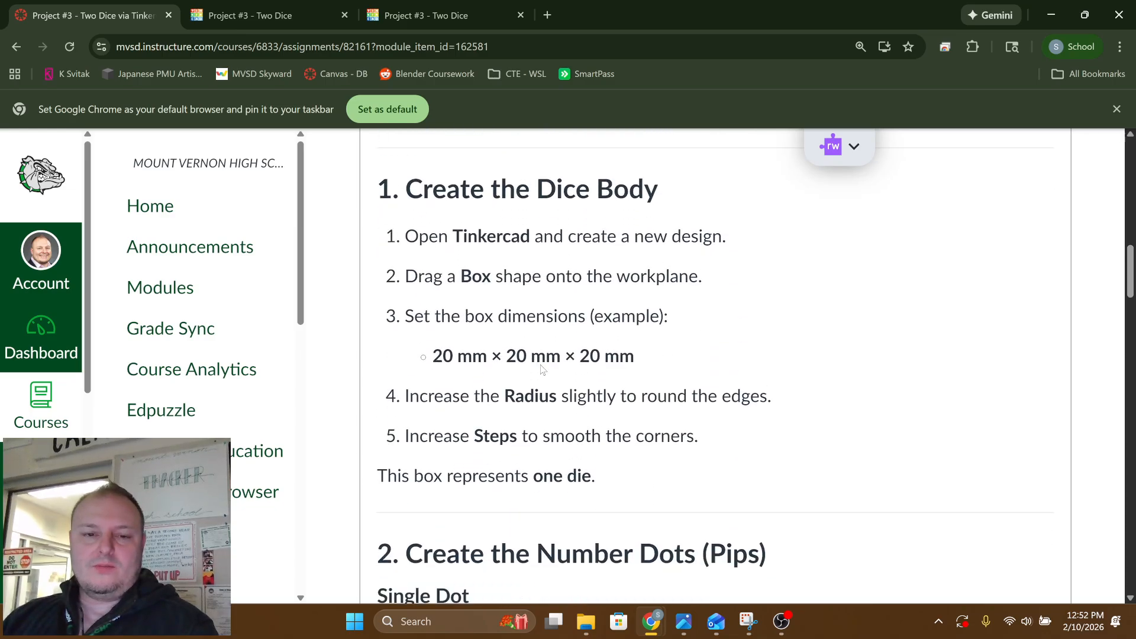
{"action": "scroll", "coordinate": [549, 436], "scroll_direction": "down", "scroll_amount": 1}
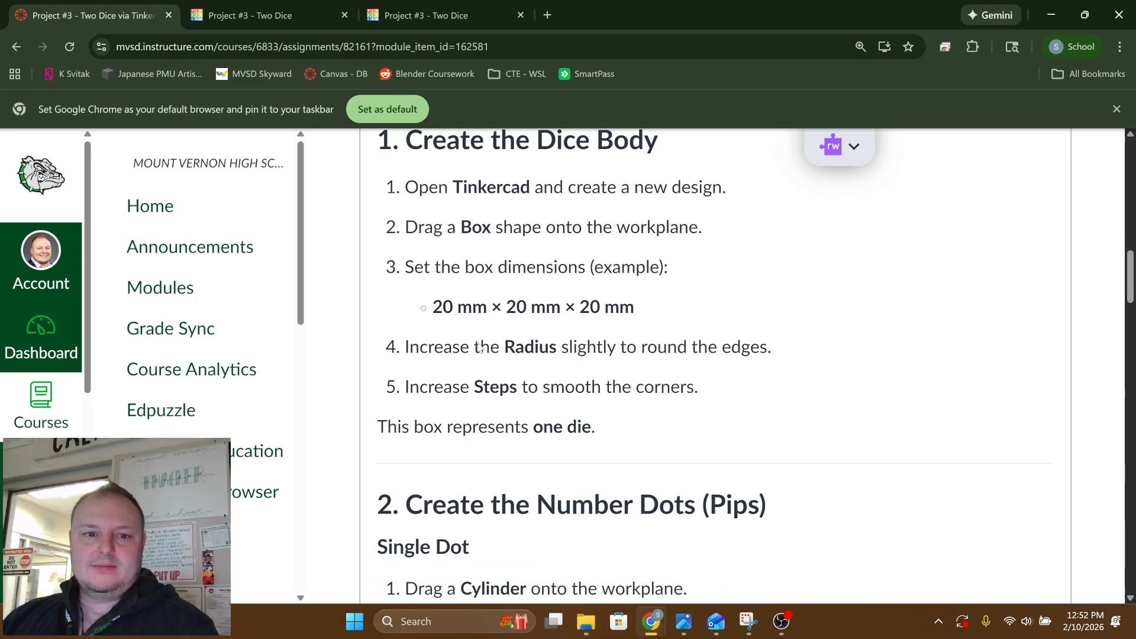
{"action": "scroll", "coordinate": [496, 358], "scroll_direction": "down", "scroll_amount": 8}
{"action": "scroll", "coordinate": [500, 359], "scroll_direction": "down", "scroll_amount": 9}
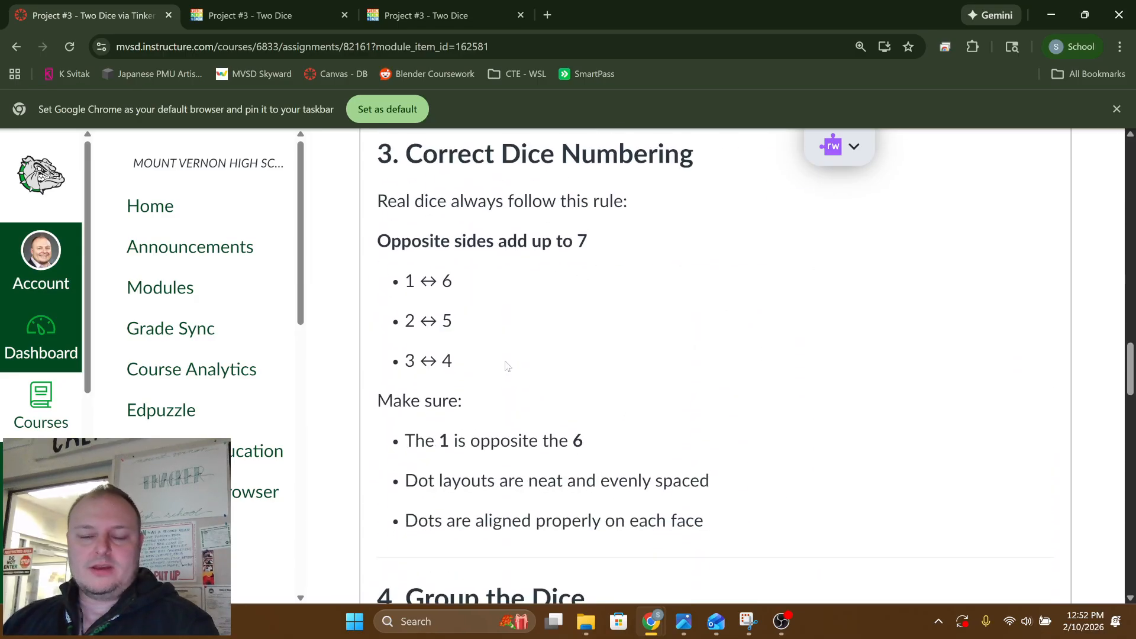
{"action": "scroll", "coordinate": [521, 364], "scroll_direction": "down", "scroll_amount": 4}
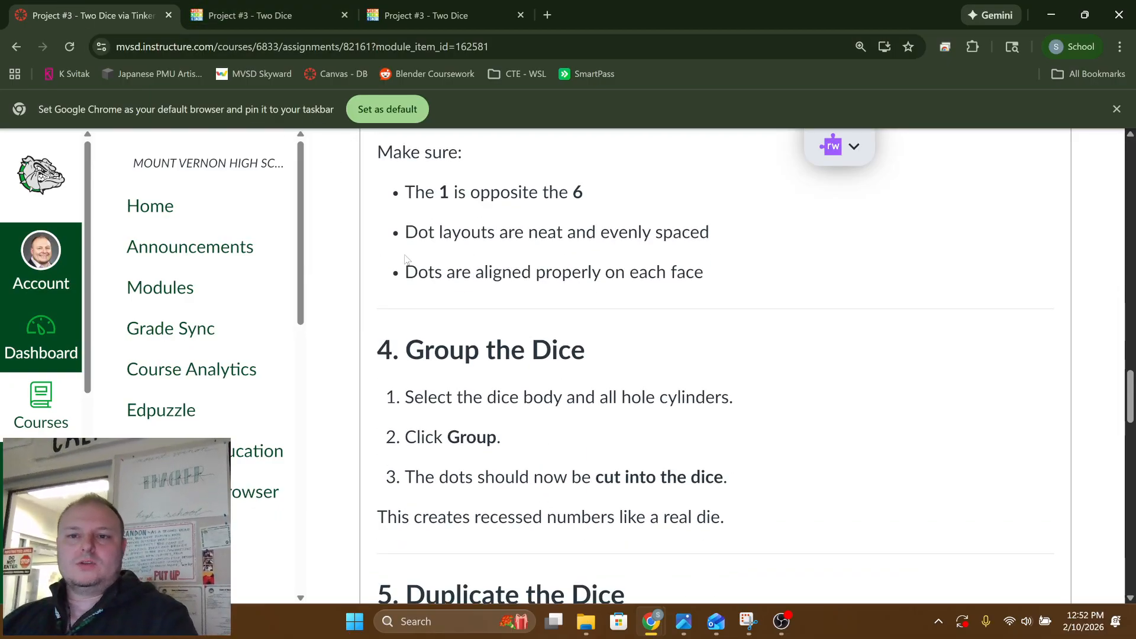
{"action": "scroll", "coordinate": [497, 254], "scroll_direction": "up", "scroll_amount": 18}
{"action": "scroll", "coordinate": [488, 254], "scroll_direction": "up", "scroll_amount": 15}
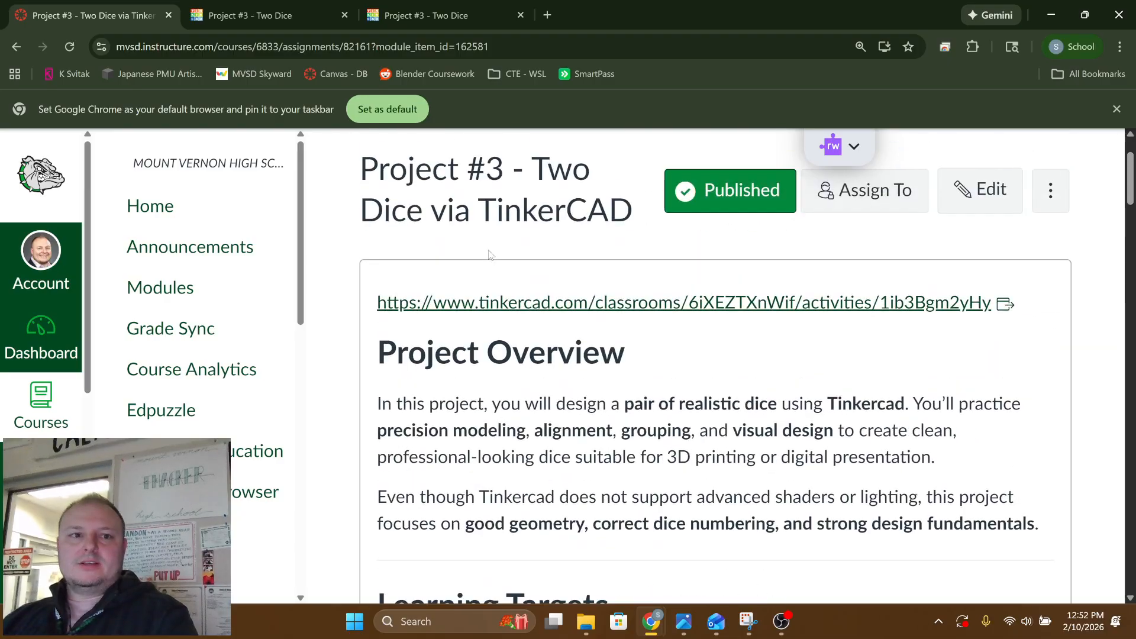
Switch to the Tinkercad classroom activity "Project #3 - Two Dice" and open the shared 3D design Terrific Hillar for editing
{"action": "left_click", "coordinate": [248, 15]}
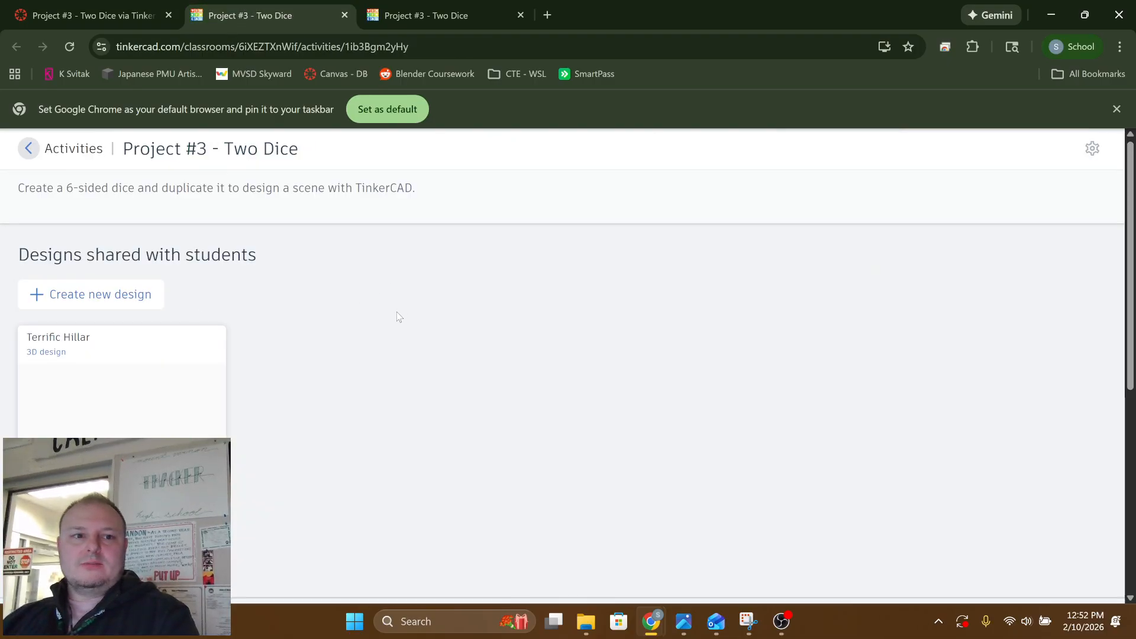
{"action": "scroll", "coordinate": [397, 311], "scroll_direction": "down", "scroll_amount": 6}
{"action": "scroll", "coordinate": [391, 319], "scroll_direction": "up", "scroll_amount": 4}
{"action": "scroll", "coordinate": [266, 355], "scroll_direction": "down", "scroll_amount": 2}
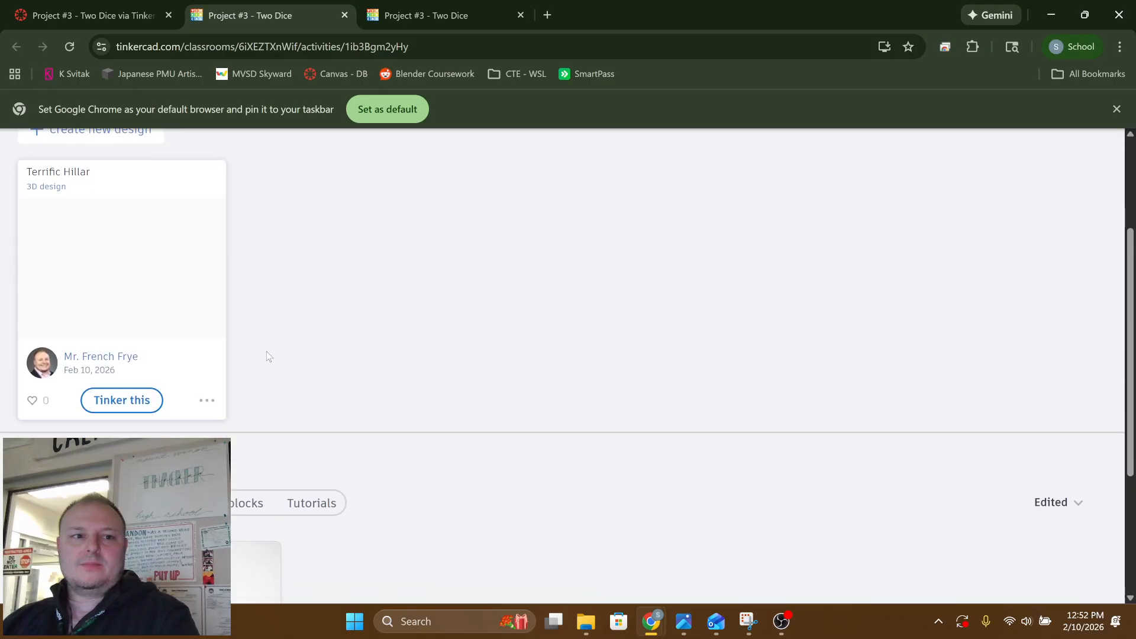
{"action": "scroll", "coordinate": [198, 330], "scroll_direction": "up", "scroll_amount": 3}
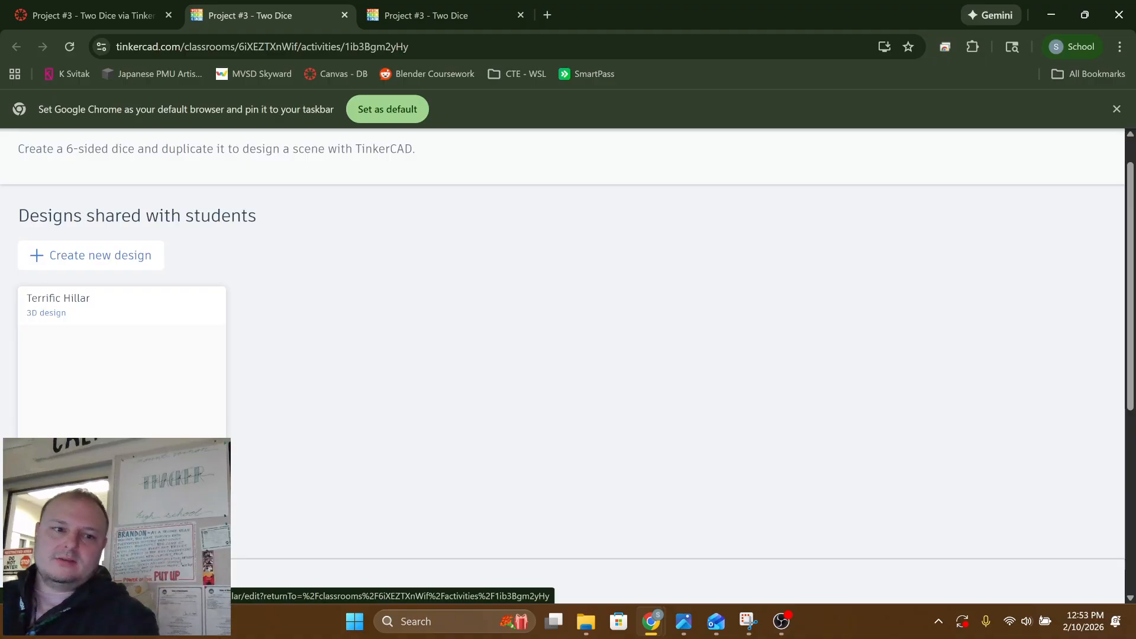
{"action": "left_click", "coordinate": [122, 414]}
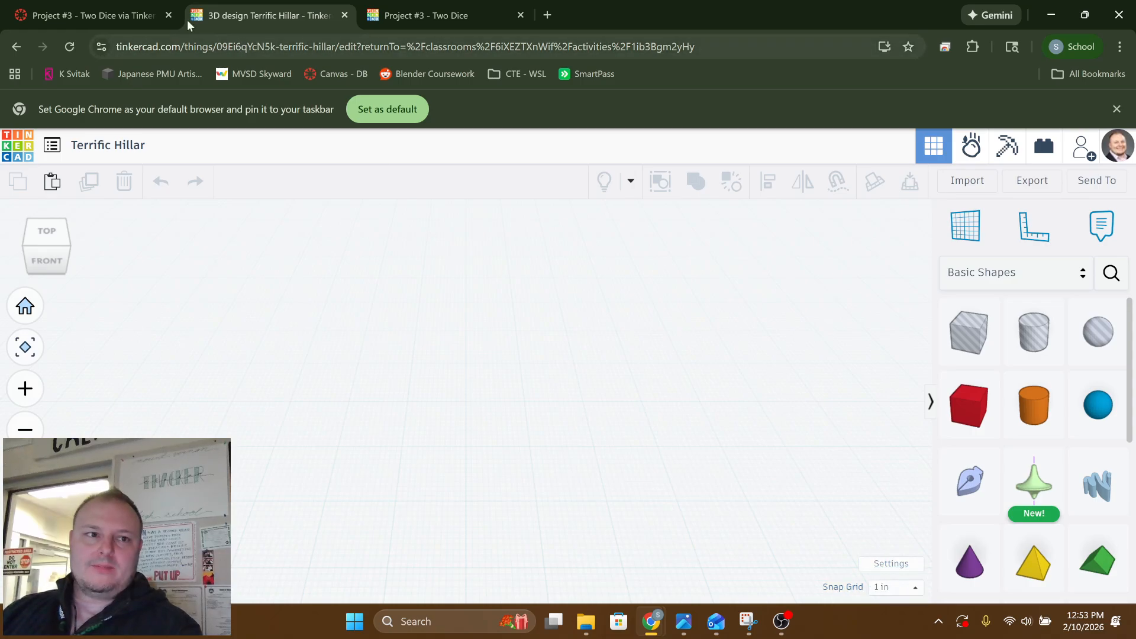
Return to the assignment page and highlight the example box dimensions under Create the Dice Body
{"action": "left_click", "coordinate": [105, 12]}
{"action": "scroll", "coordinate": [460, 512], "scroll_direction": "down", "scroll_amount": 15}
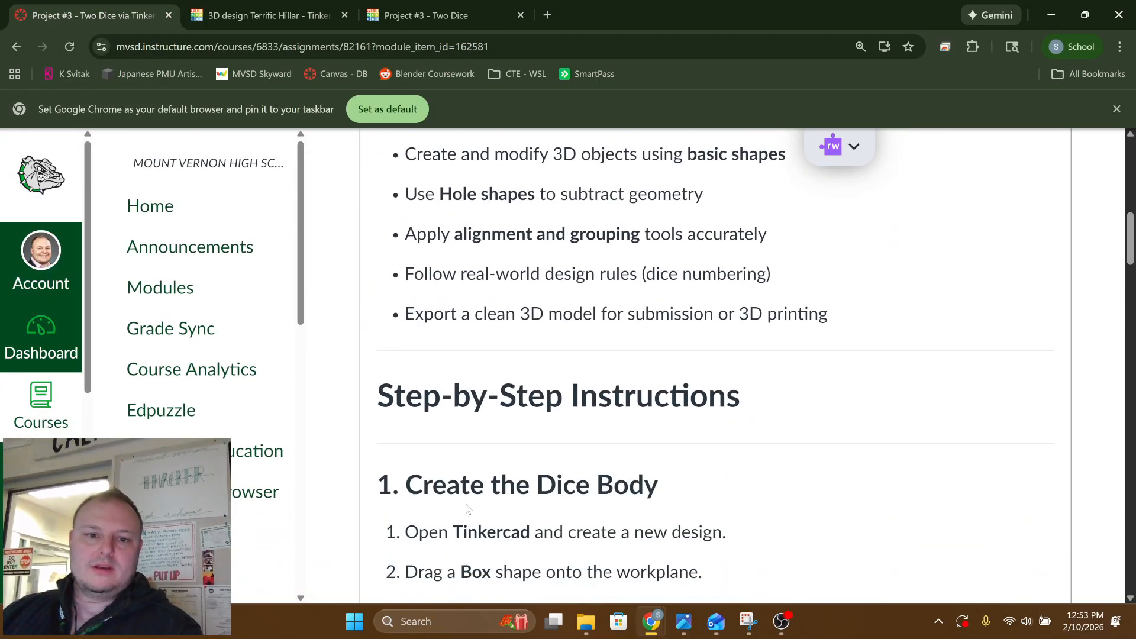
{"action": "scroll", "coordinate": [524, 366], "scroll_direction": "up", "scroll_amount": 1}
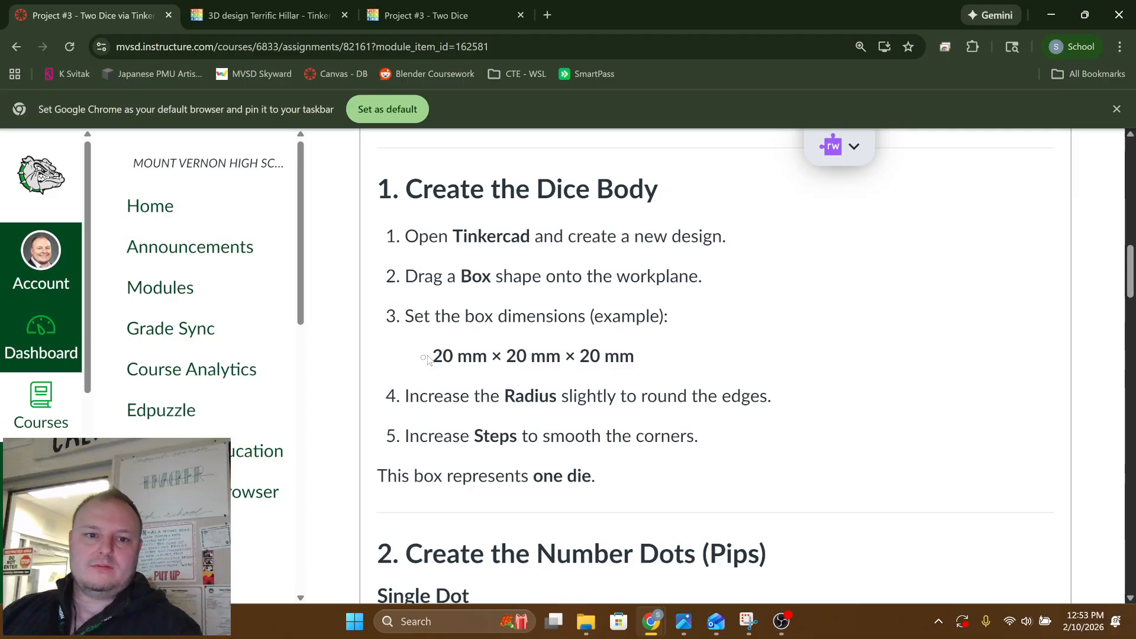
{"action": "left_click_drag", "start_coordinate": [428, 359], "coordinate": [636, 362]}
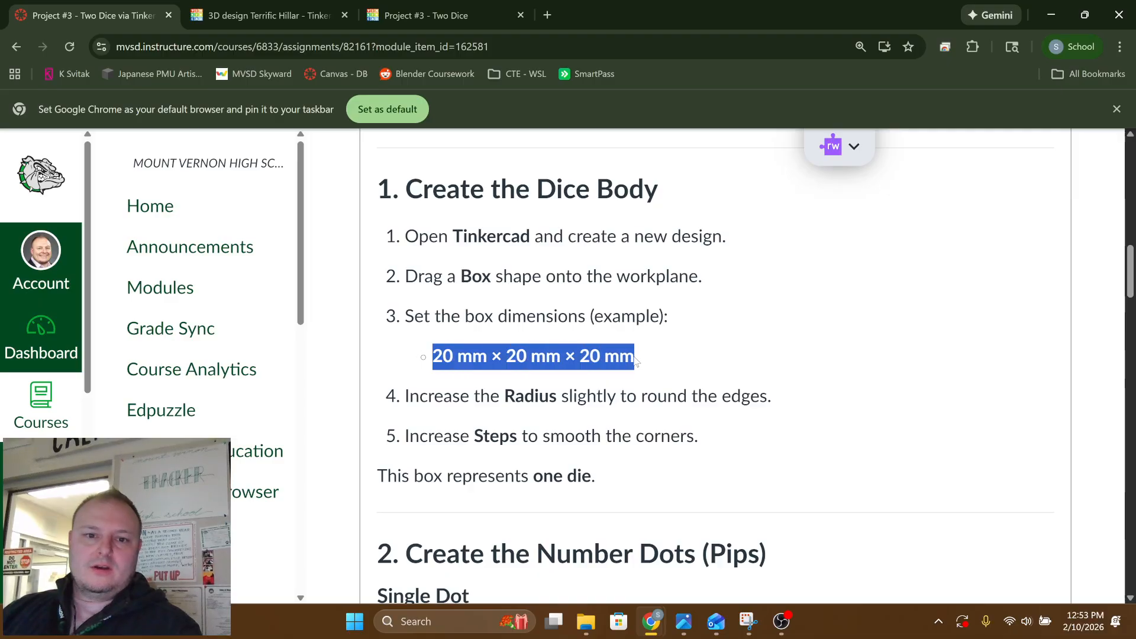
Switch back to the Tinkercad design and change the workspace units to Metric
{"action": "left_click", "coordinate": [233, 17]}
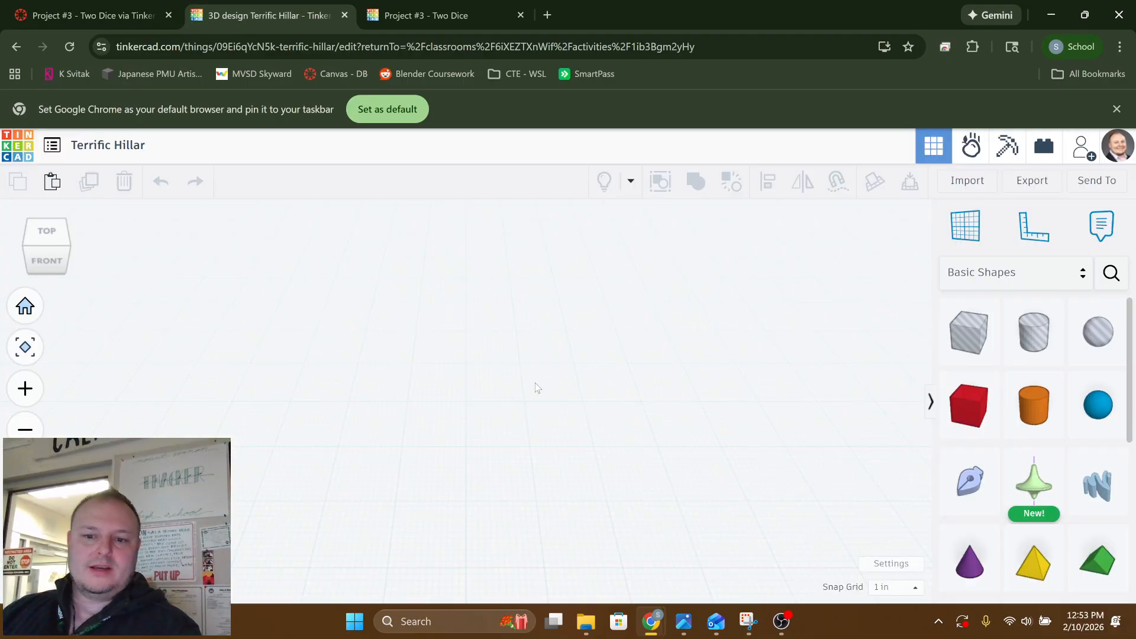
{"action": "left_click", "coordinate": [877, 565]}
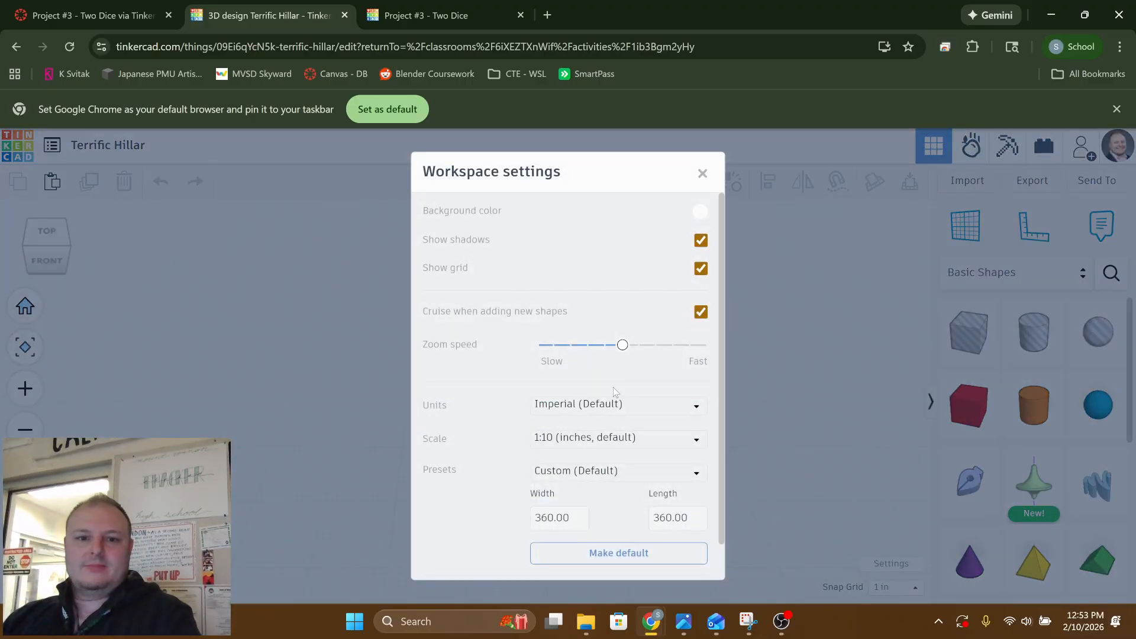
{"action": "left_click", "coordinate": [571, 407]}
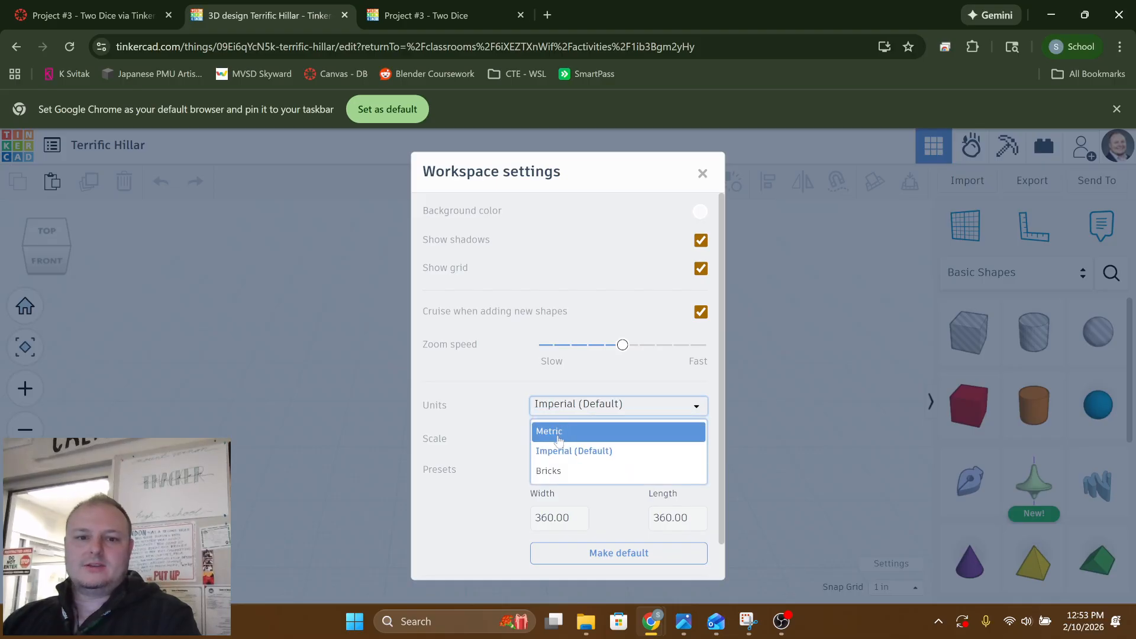
{"action": "left_click", "coordinate": [558, 433]}
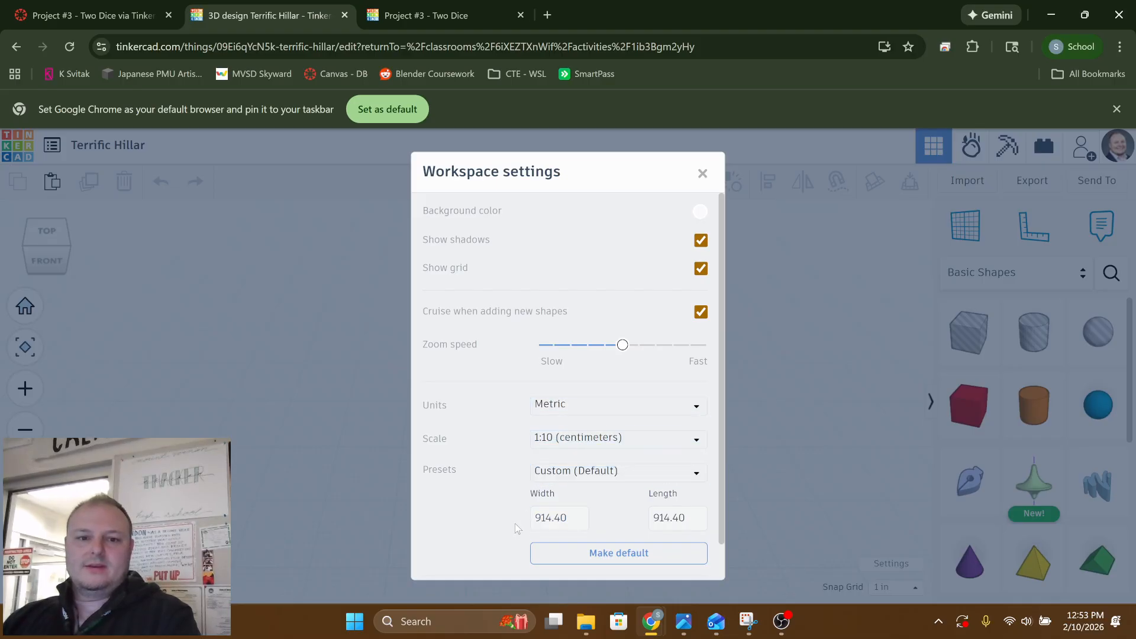
Set the workplane width to 100 and make the current workspace settings the default
{"action": "scroll", "coordinate": [559, 427], "scroll_direction": "down", "scroll_amount": 1}
{"action": "left_click", "coordinate": [578, 478]}
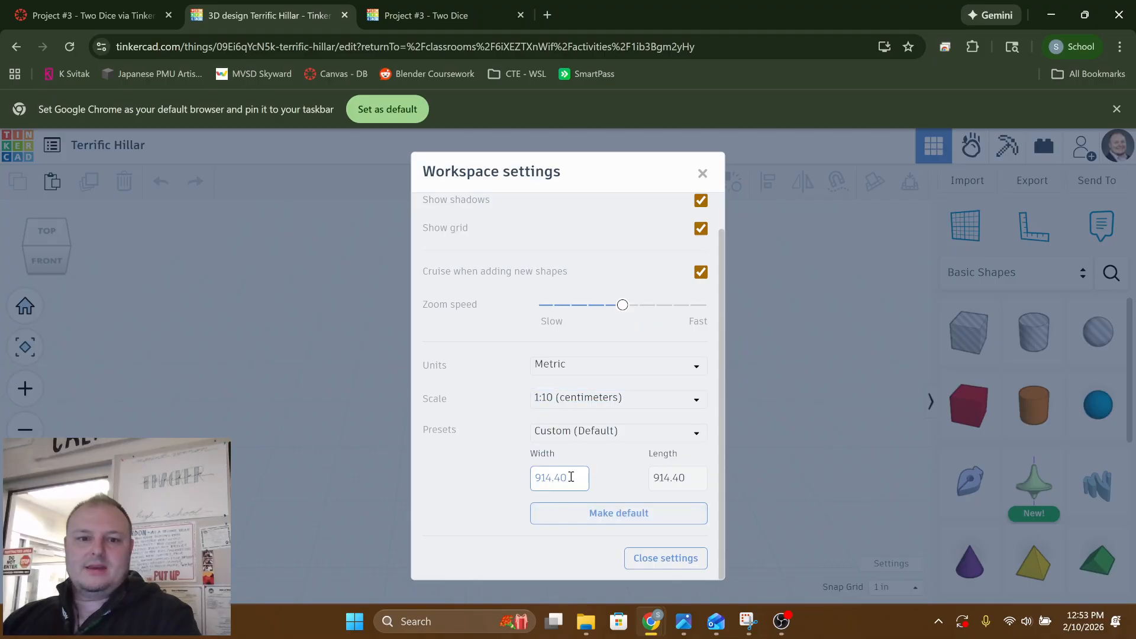
{"action": "double_click", "coordinate": [573, 477]}
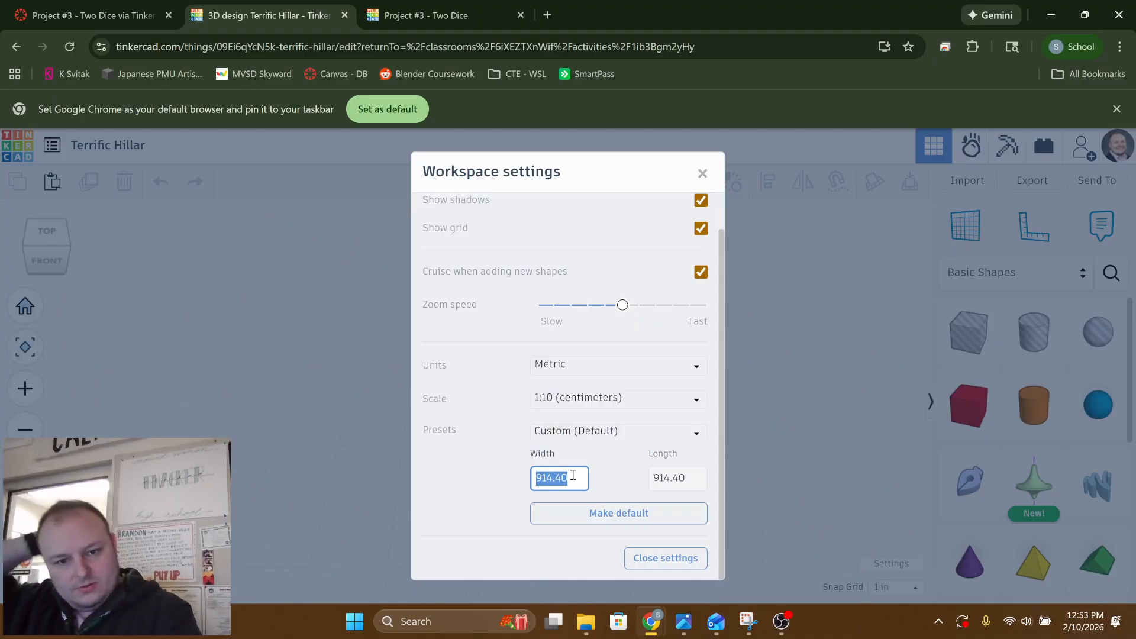
{"action": "type", "text": "100"}
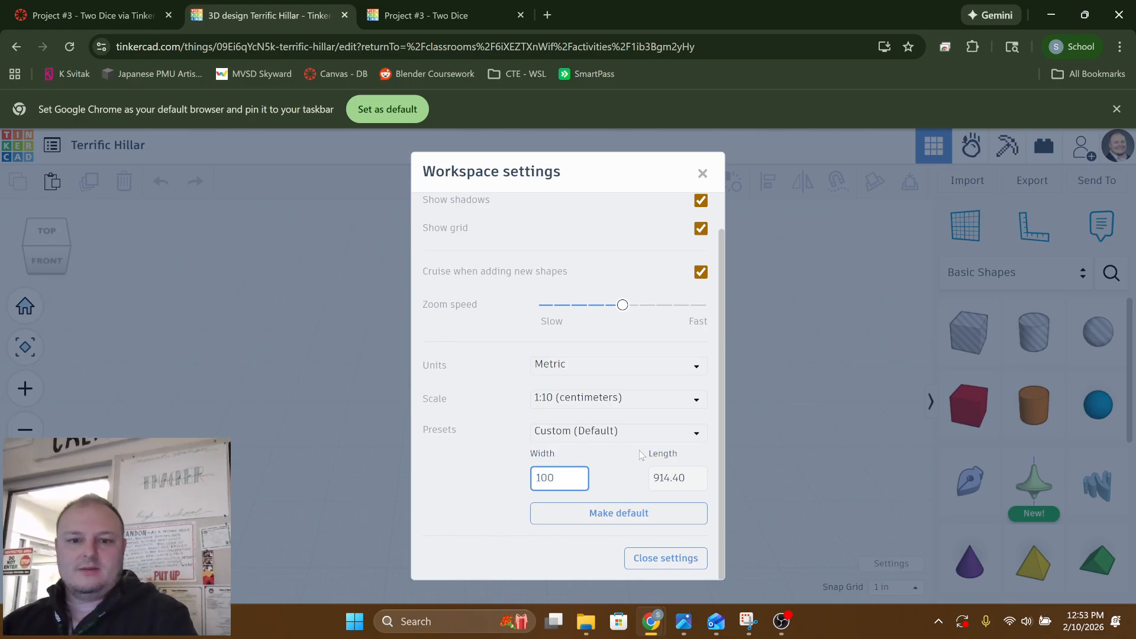
{"action": "left_click", "coordinate": [663, 476]}
{"action": "left_click_drag", "start_coordinate": [685, 474], "coordinate": [624, 487]}
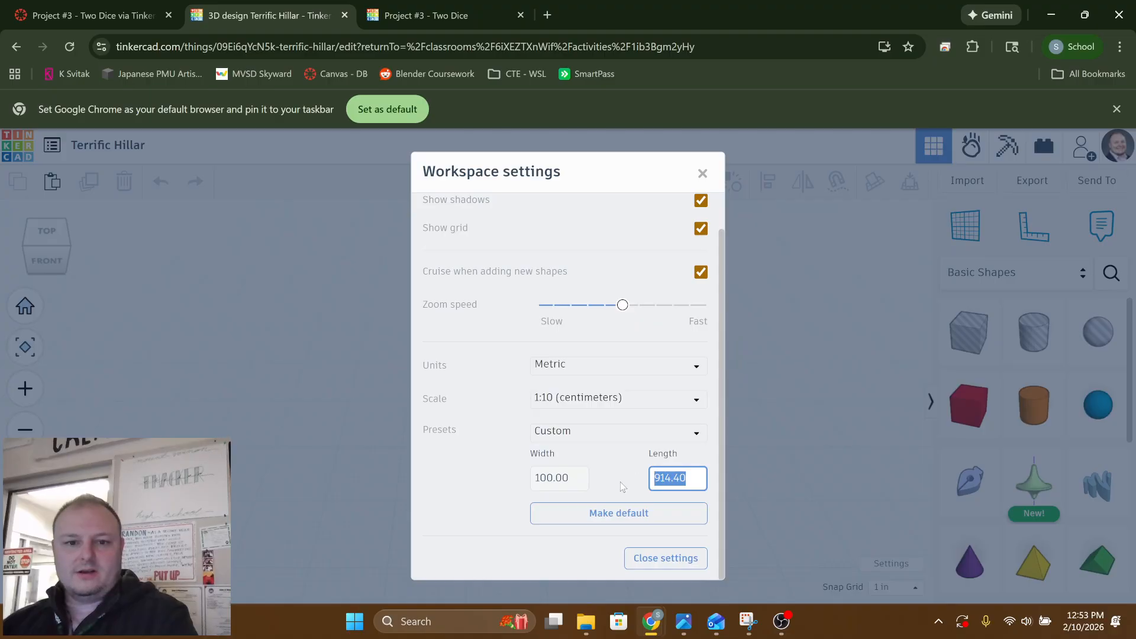
{"action": "left_click", "coordinate": [622, 487]}
{"action": "left_click", "coordinate": [637, 486]}
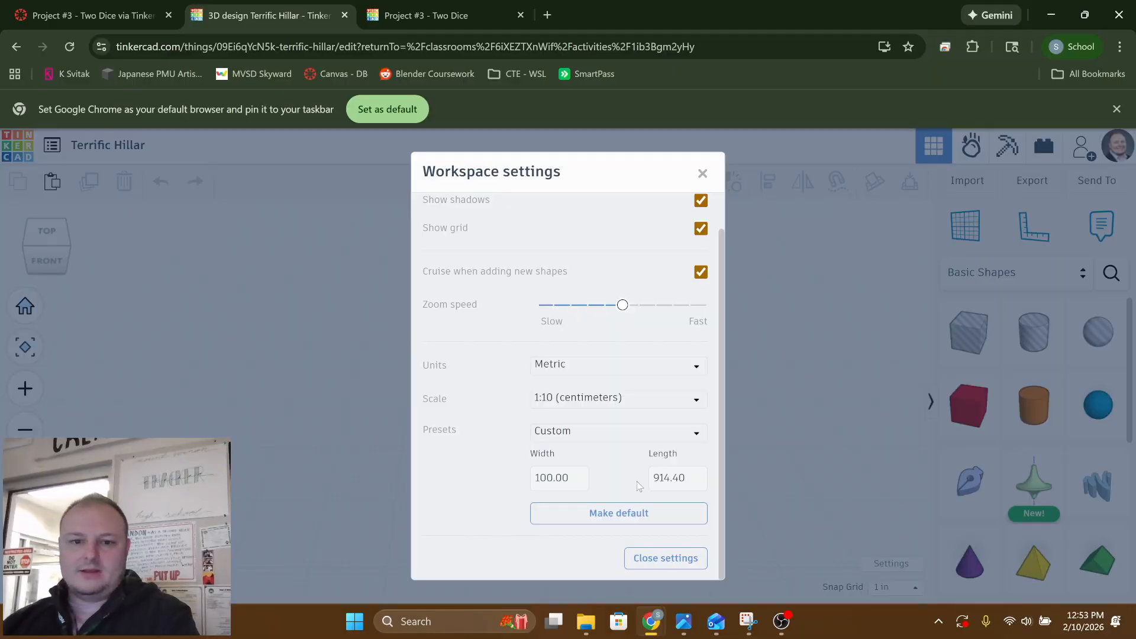
{"action": "left_click", "coordinate": [637, 514]}
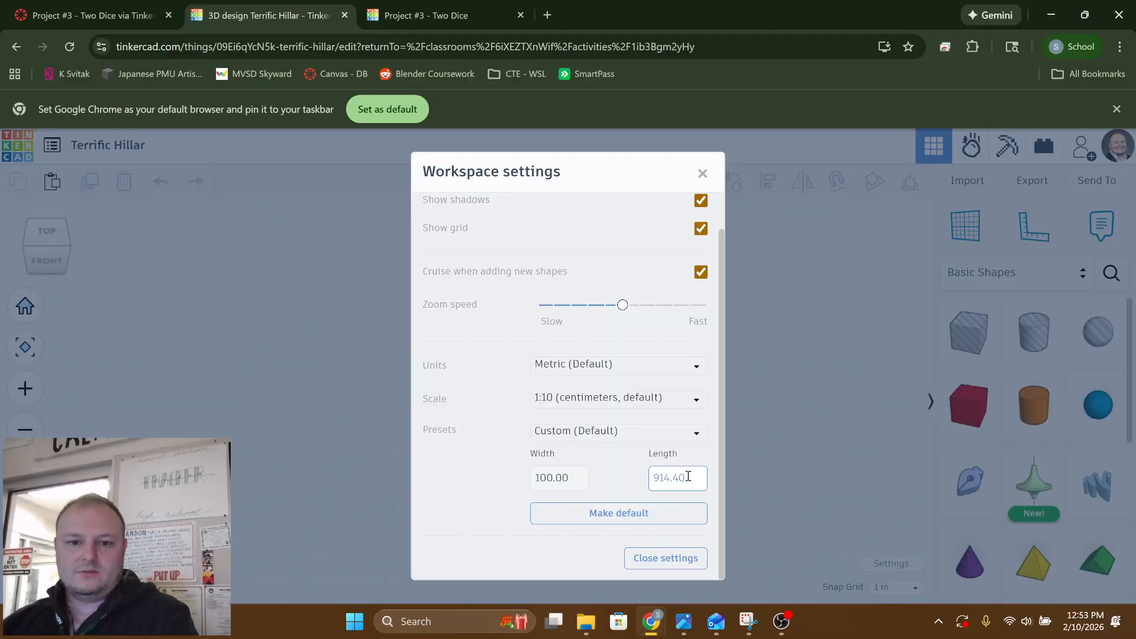
Set the workplane length to 100 and close the workspace settings
{"action": "left_click_drag", "start_coordinate": [688, 477], "coordinate": [650, 479]}
{"action": "type", "text": "10"}
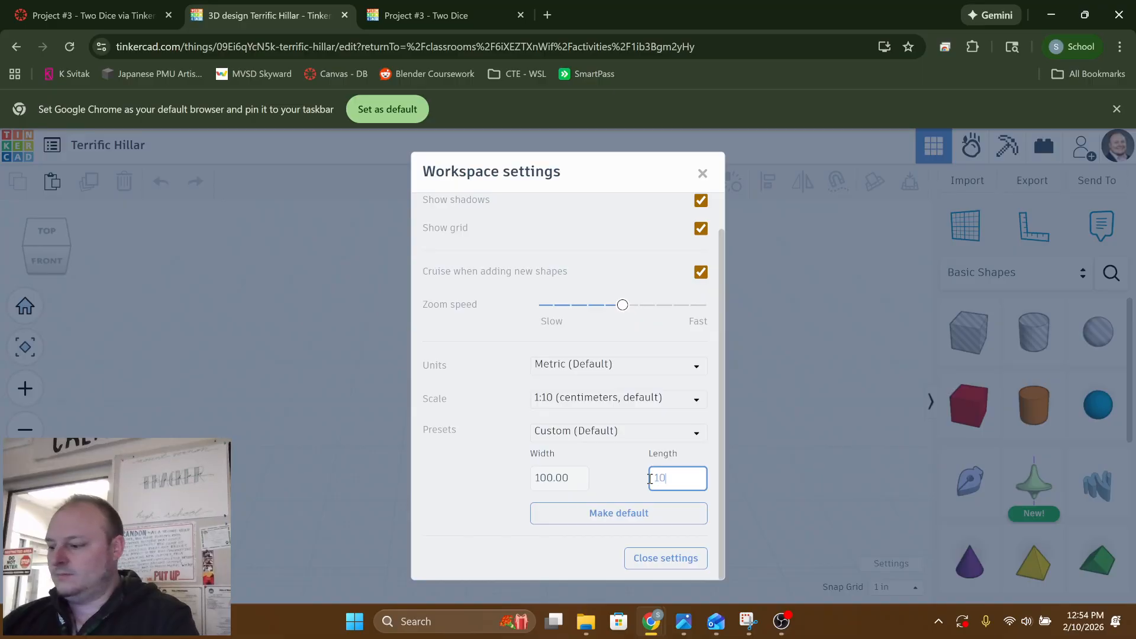
{"action": "type", "text": "0"}
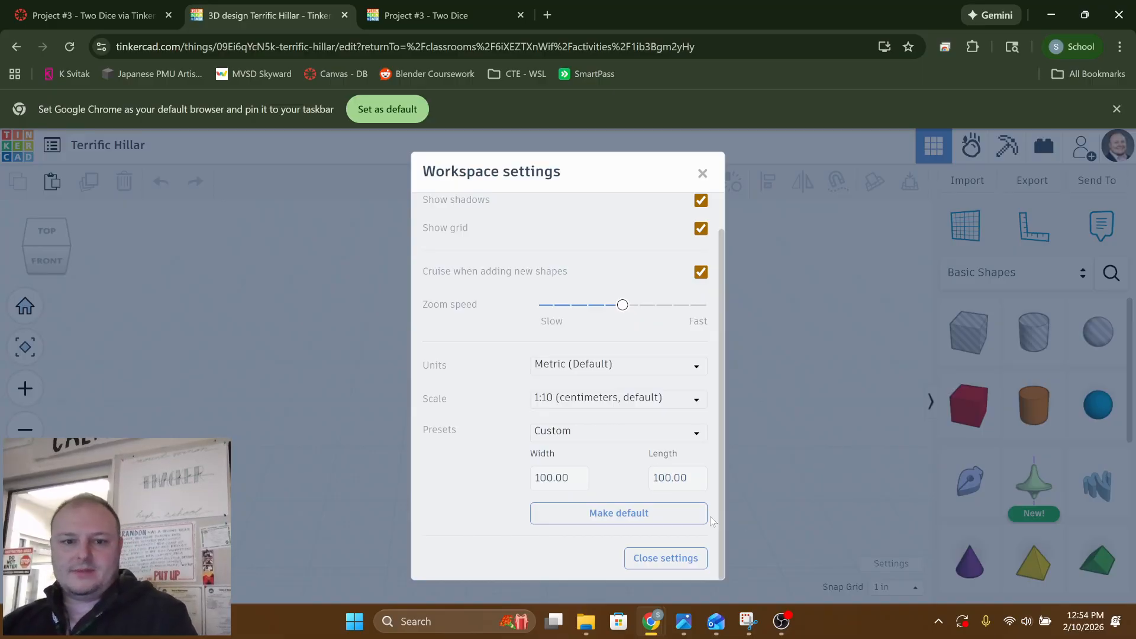
{"action": "left_click", "coordinate": [700, 557]}
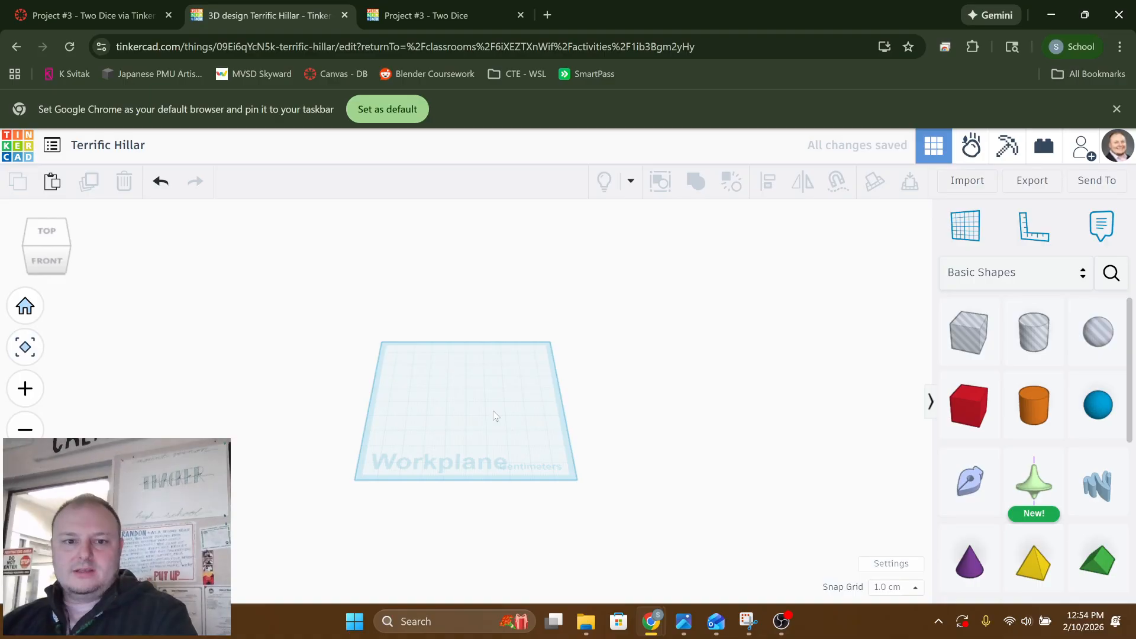
Place a solid red box near the middle of the workplane
{"action": "scroll", "coordinate": [470, 439], "scroll_direction": "up", "scroll_amount": 3}
{"action": "scroll", "coordinate": [457, 453], "scroll_direction": "up", "scroll_amount": 5}
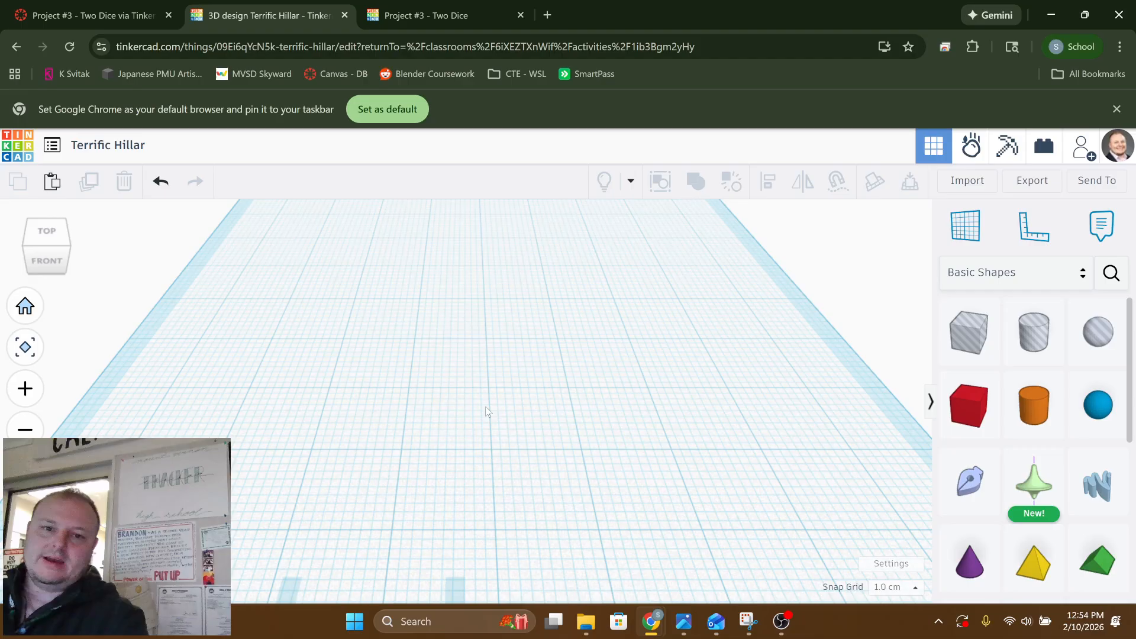
{"action": "left_click", "coordinate": [970, 405]}
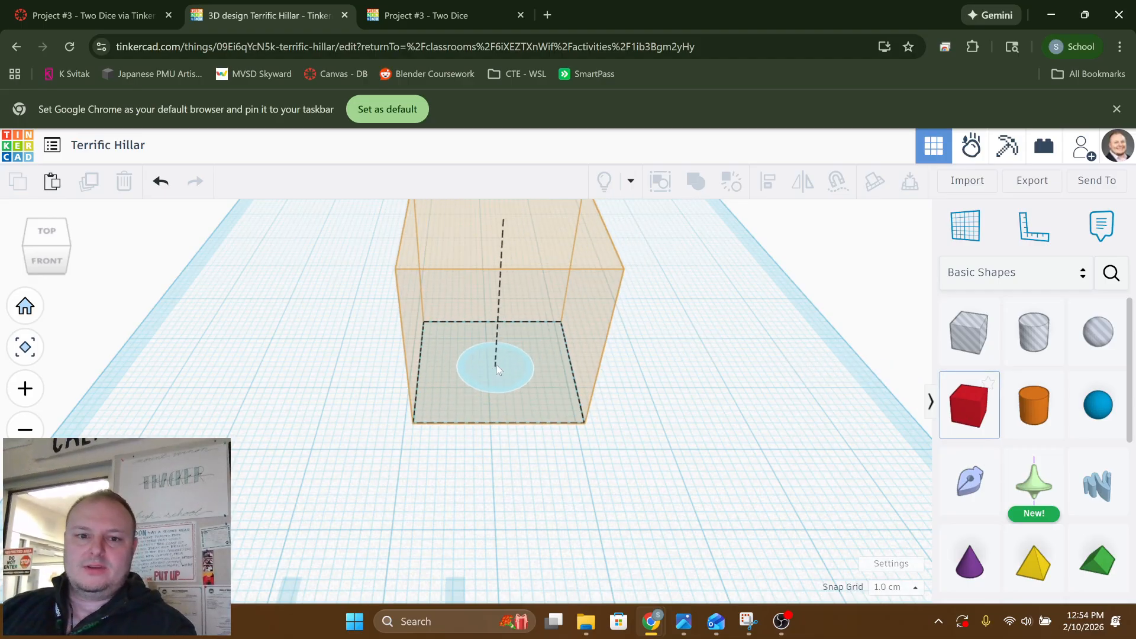
{"action": "left_click", "coordinate": [489, 386]}
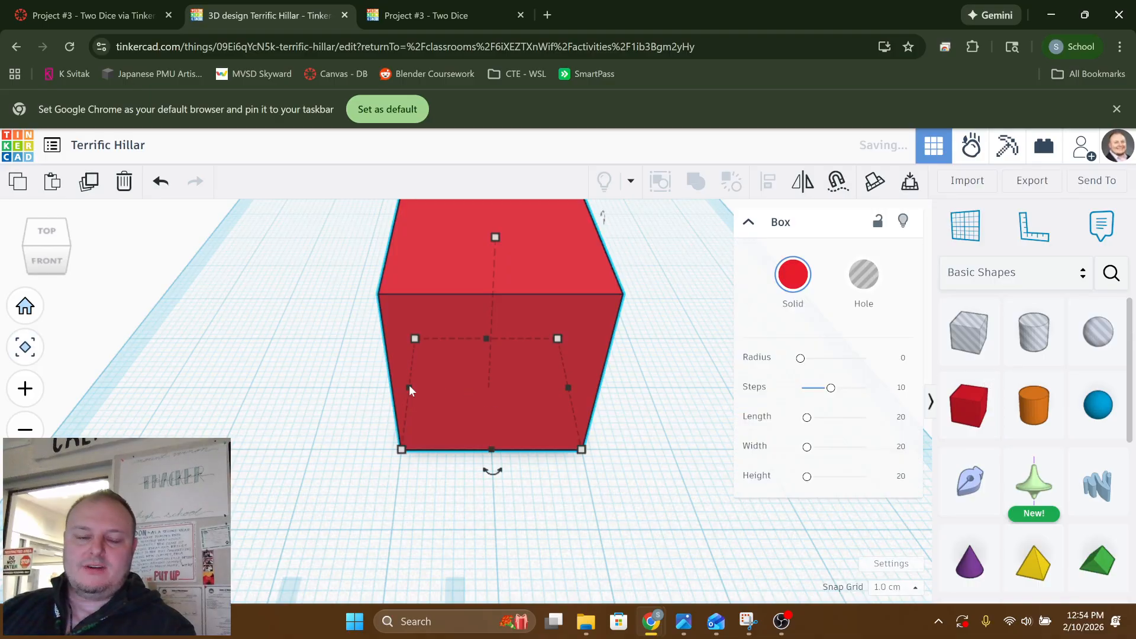
Stretch the box's length freehand and set it back to 20
{"action": "right_click_drag", "start_coordinate": [410, 385], "coordinate": [517, 457]}
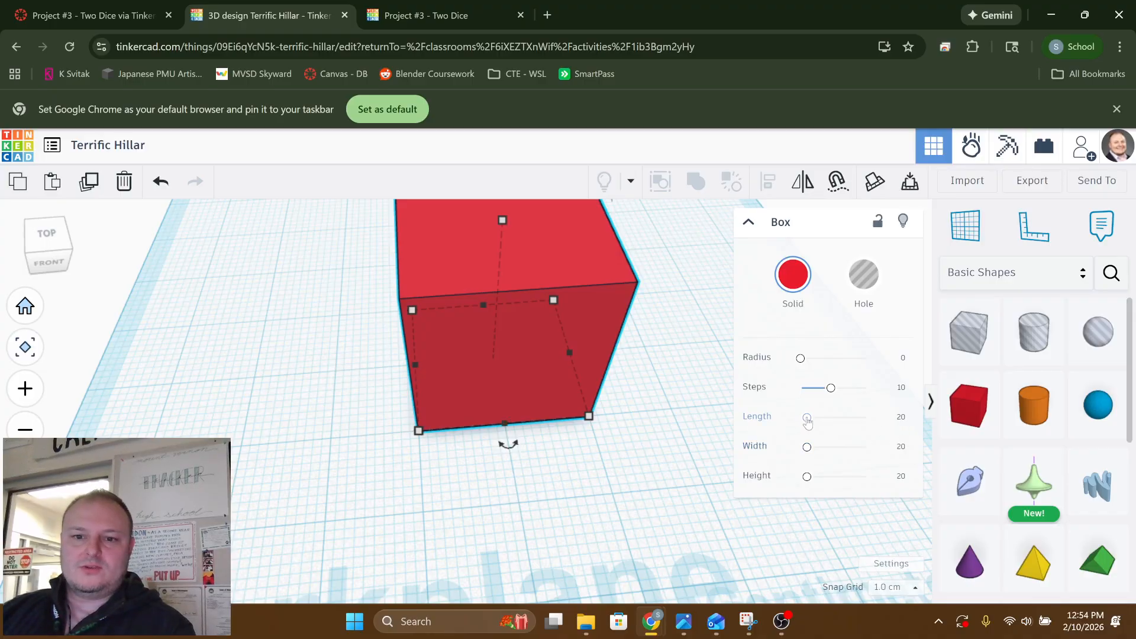
{"action": "mouse_move", "coordinate": [807, 420]}
{"action": "left_mouse_down"}
{"action": "mouse_move", "coordinate": [840, 420]}
{"action": "mouse_move", "coordinate": [802, 425]}
{"action": "left_mouse_up"}
{"action": "left_click", "coordinate": [899, 418]}
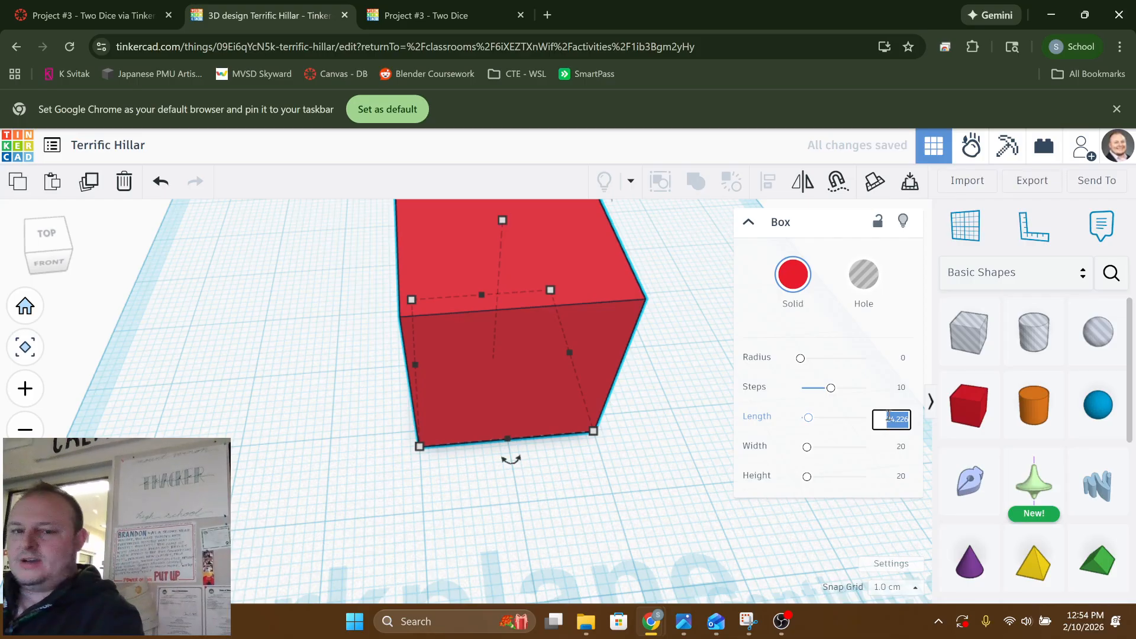
{"action": "type", "text": "20"}
{"action": "key", "text": "Return"}
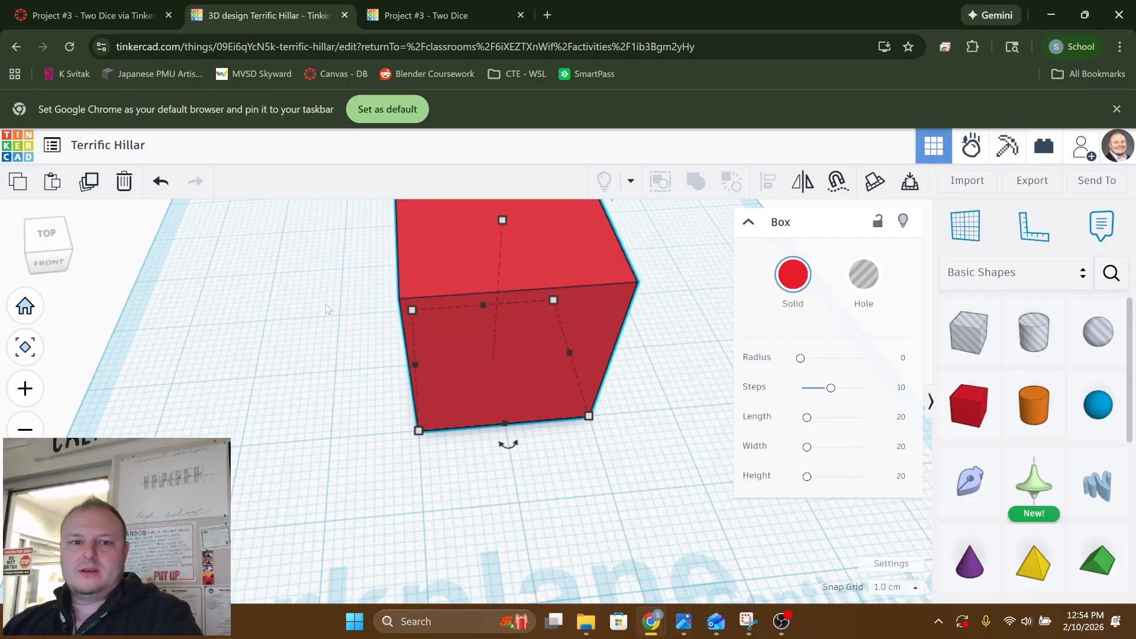
{"action": "right_click_drag", "start_coordinate": [279, 292], "coordinate": [328, 258]}
{"action": "middle_click_drag", "start_coordinate": [326, 320], "coordinate": [296, 414]}
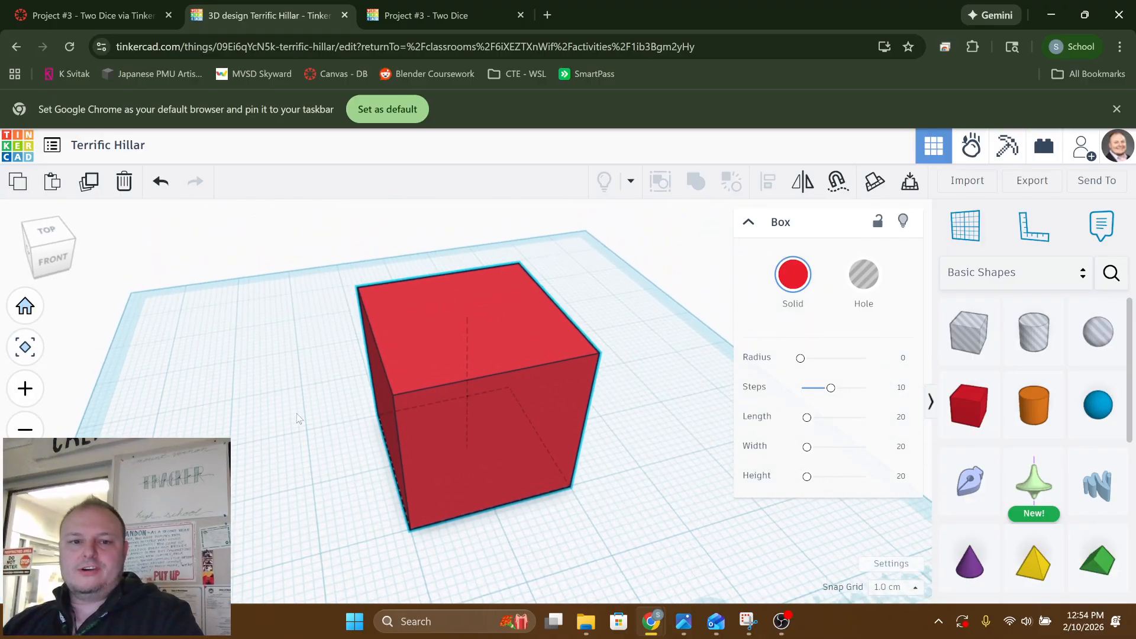
{"action": "right_click_drag", "start_coordinate": [298, 418], "coordinate": [350, 392]}
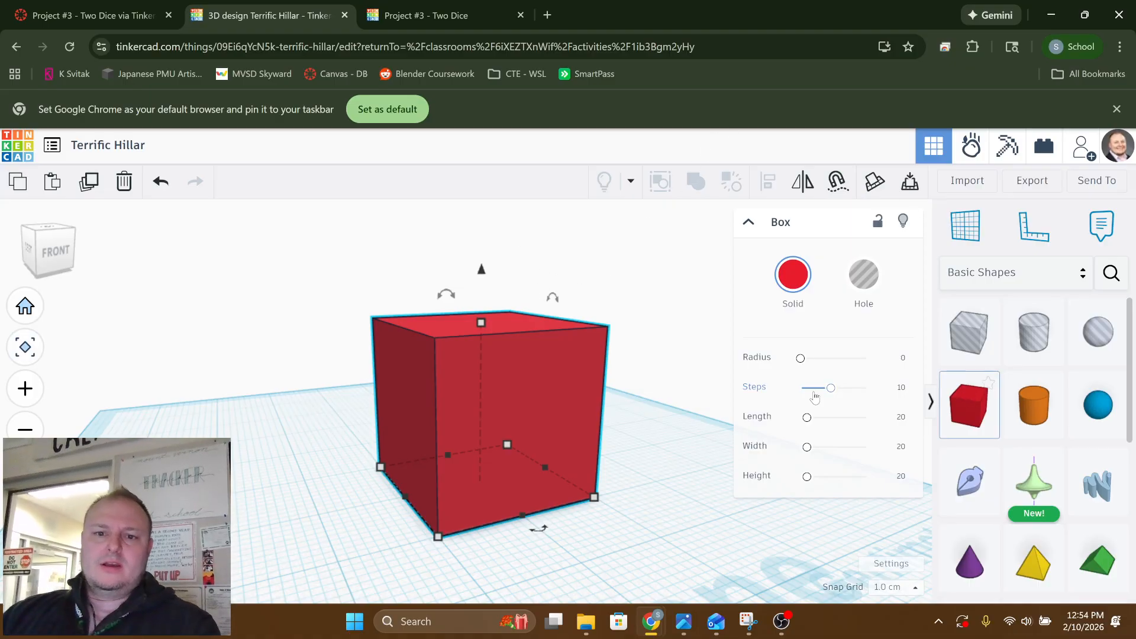
Round the box's edges by setting its radius to 3
{"action": "left_click_drag", "start_coordinate": [802, 363], "coordinate": [808, 360]}
{"action": "scroll", "coordinate": [507, 375], "scroll_direction": "up", "scroll_amount": 3}
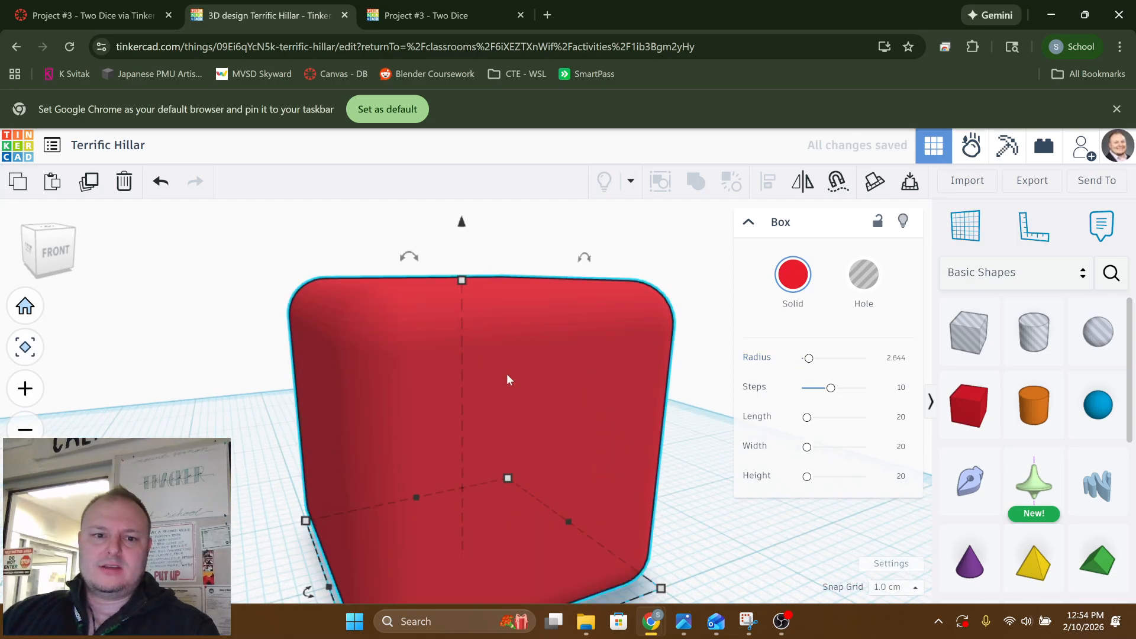
{"action": "scroll", "coordinate": [473, 374], "scroll_direction": "down", "scroll_amount": 1}
{"action": "scroll", "coordinate": [353, 380], "scroll_direction": "up", "scroll_amount": 1}
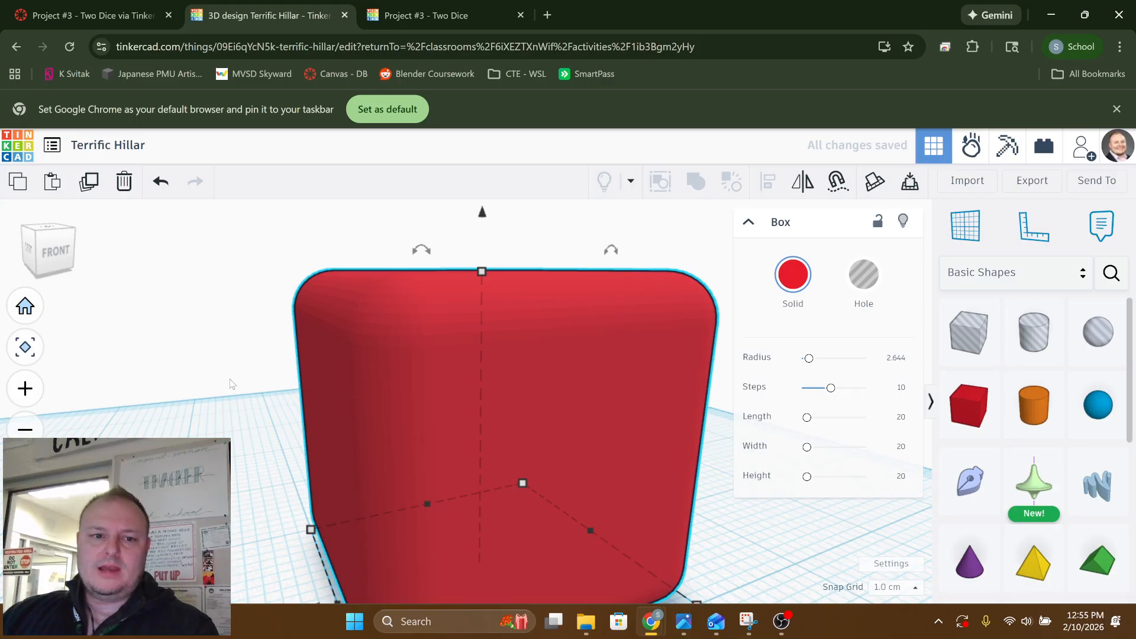
{"action": "right_click_drag", "start_coordinate": [231, 383], "coordinate": [385, 391]}
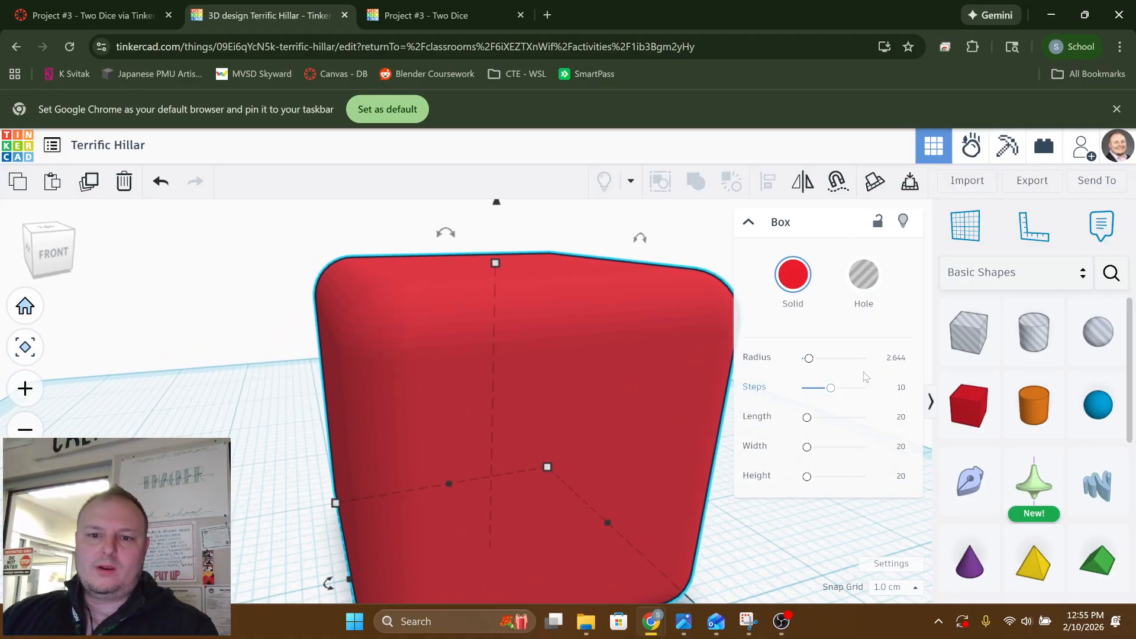
{"action": "mouse_move", "coordinate": [809, 358]}
{"action": "left_mouse_down"}
{"action": "mouse_move", "coordinate": [865, 360]}
{"action": "mouse_move", "coordinate": [810, 368]}
{"action": "left_mouse_up"}
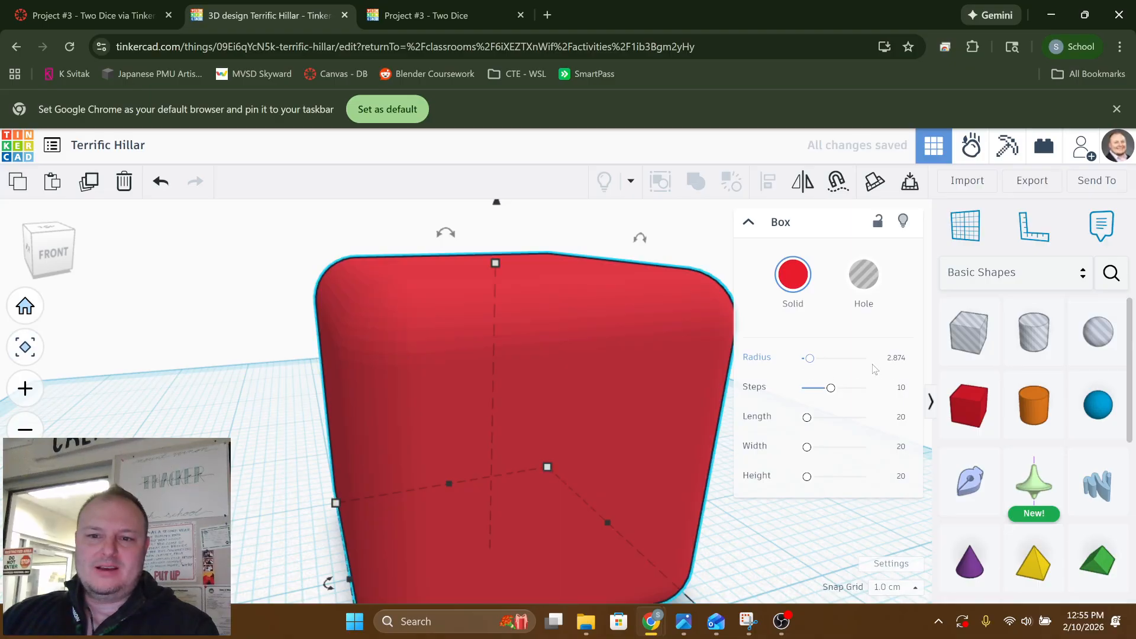
{"action": "left_click", "coordinate": [897, 359]}
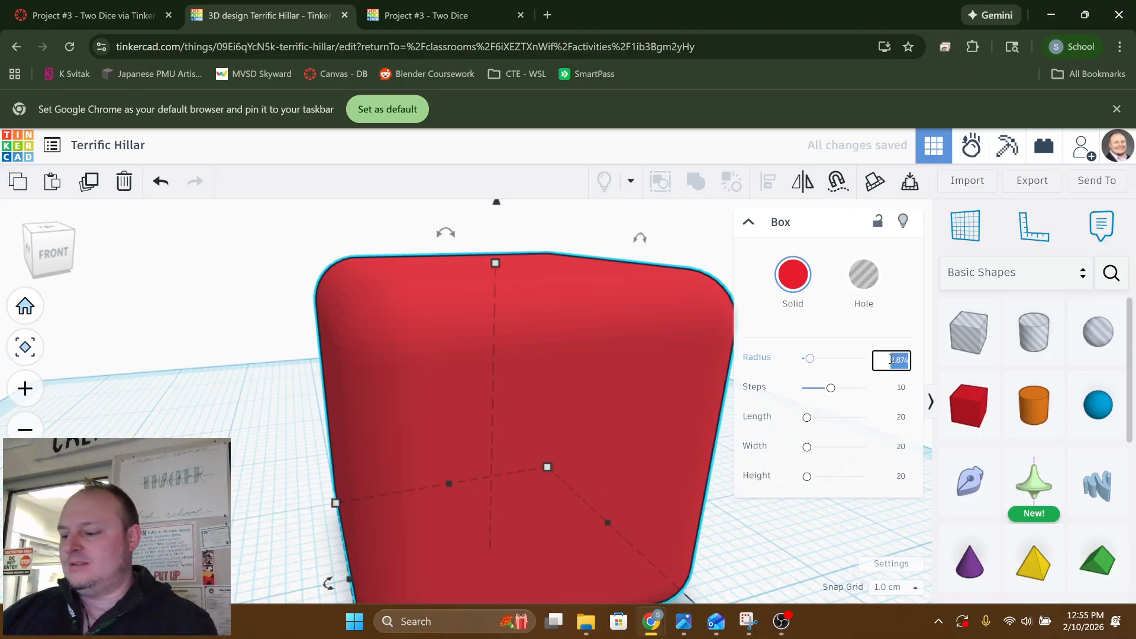
{"action": "type", "text": "3"}
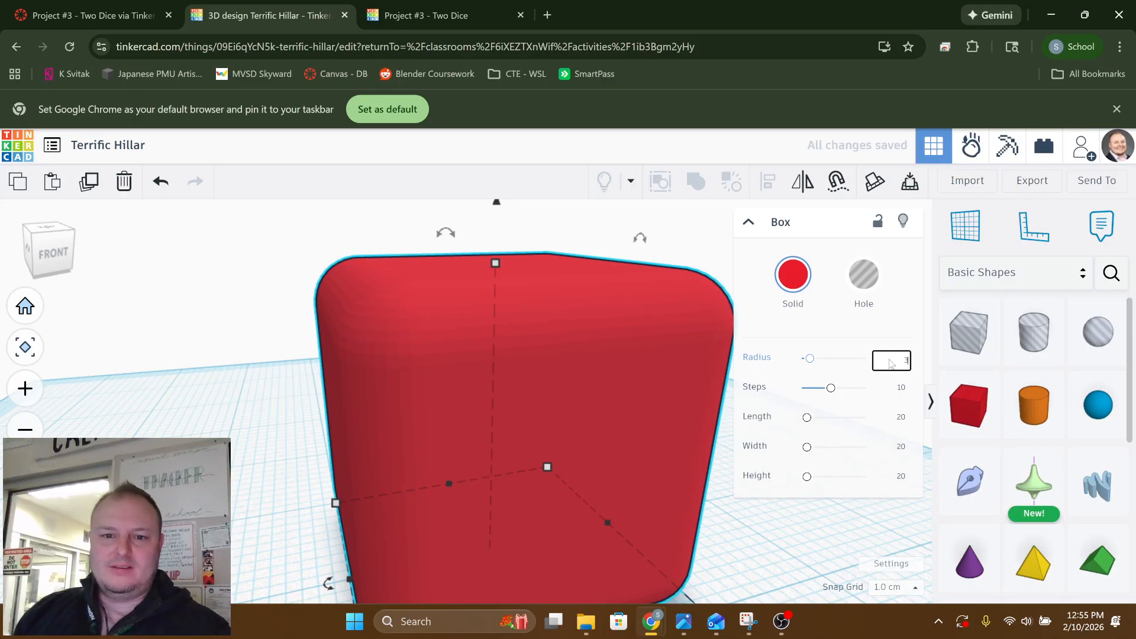
{"action": "key", "text": "Return"}
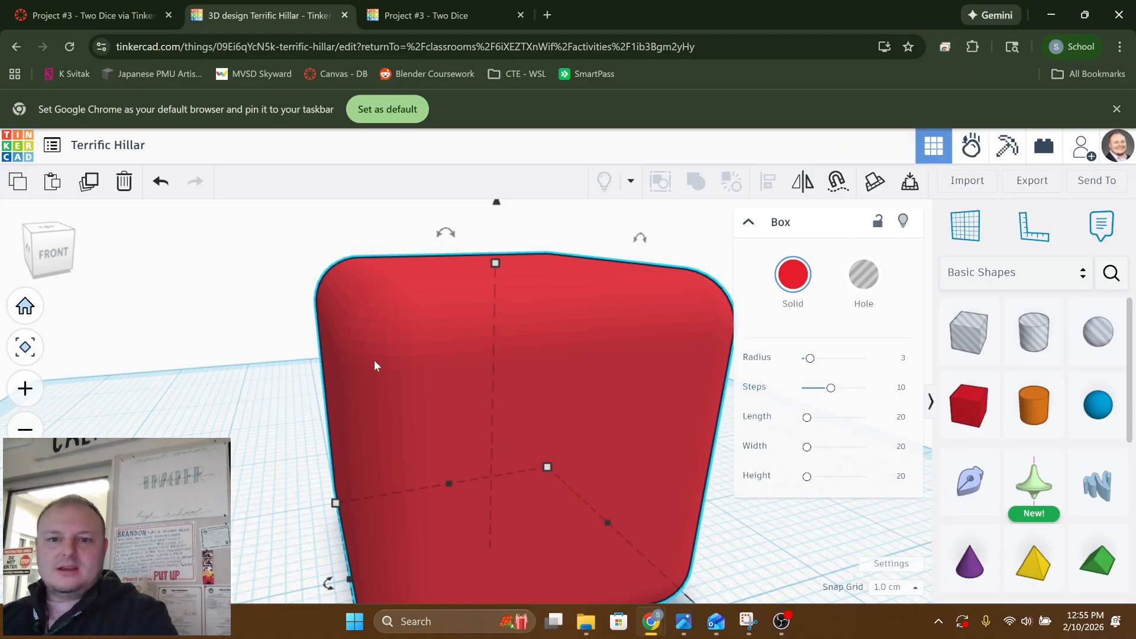
Smooth the box's rounded edges by raising its steps to 20
{"action": "right_click_drag", "start_coordinate": [288, 358], "coordinate": [242, 354]}
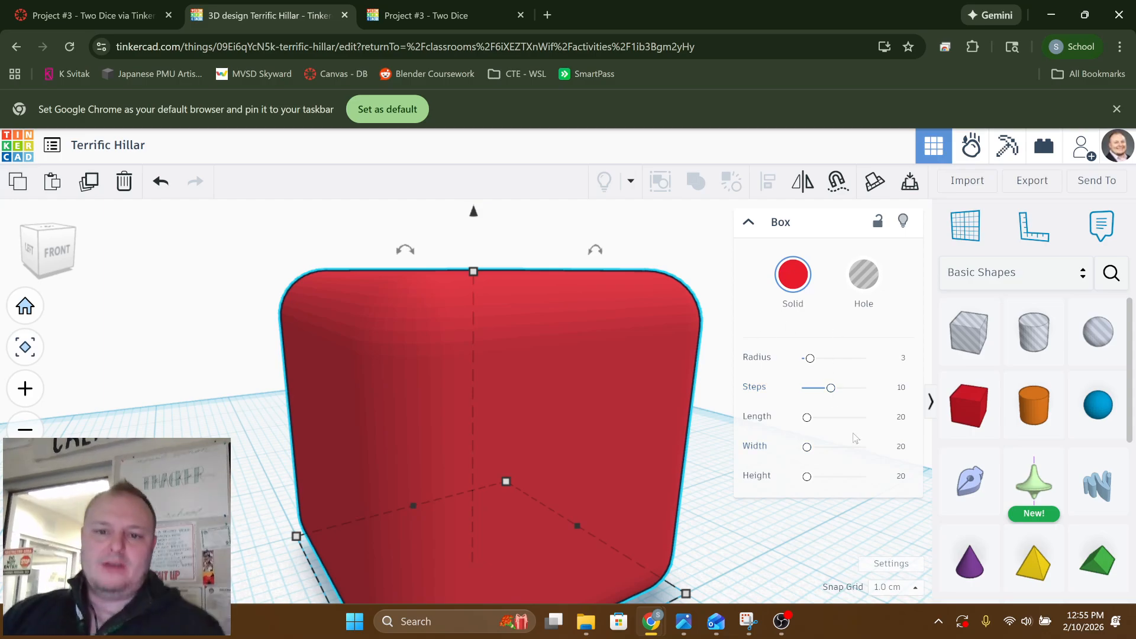
{"action": "left_click_drag", "start_coordinate": [831, 387], "coordinate": [865, 390]}
{"action": "scroll", "coordinate": [570, 379], "scroll_direction": "up", "scroll_amount": 4}
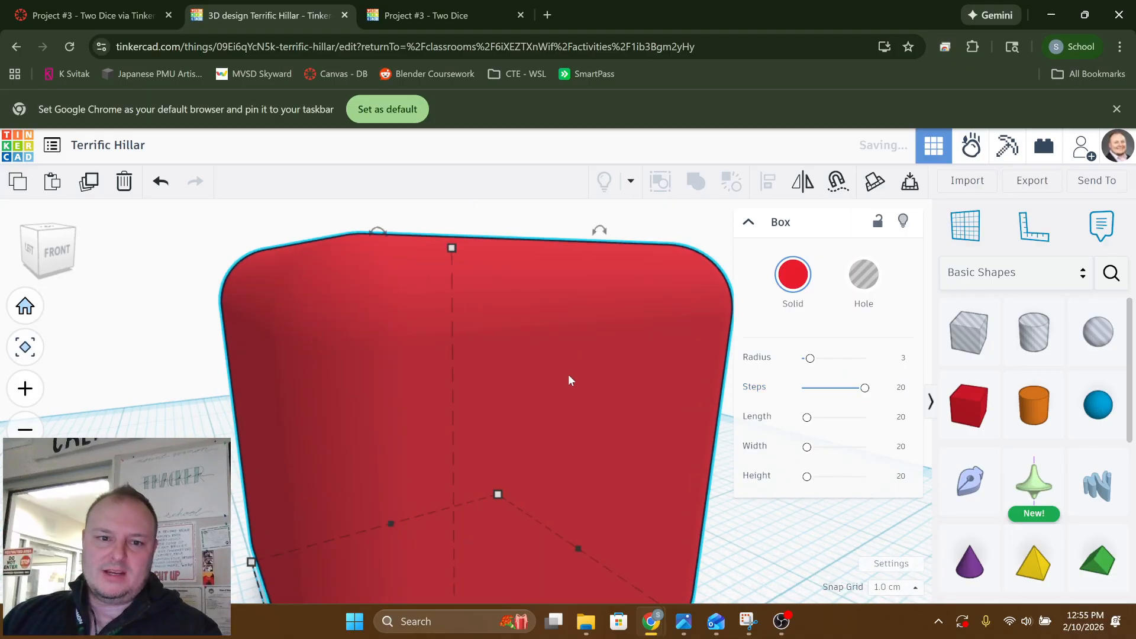
{"action": "scroll", "coordinate": [514, 392], "scroll_direction": "down", "scroll_amount": 3}
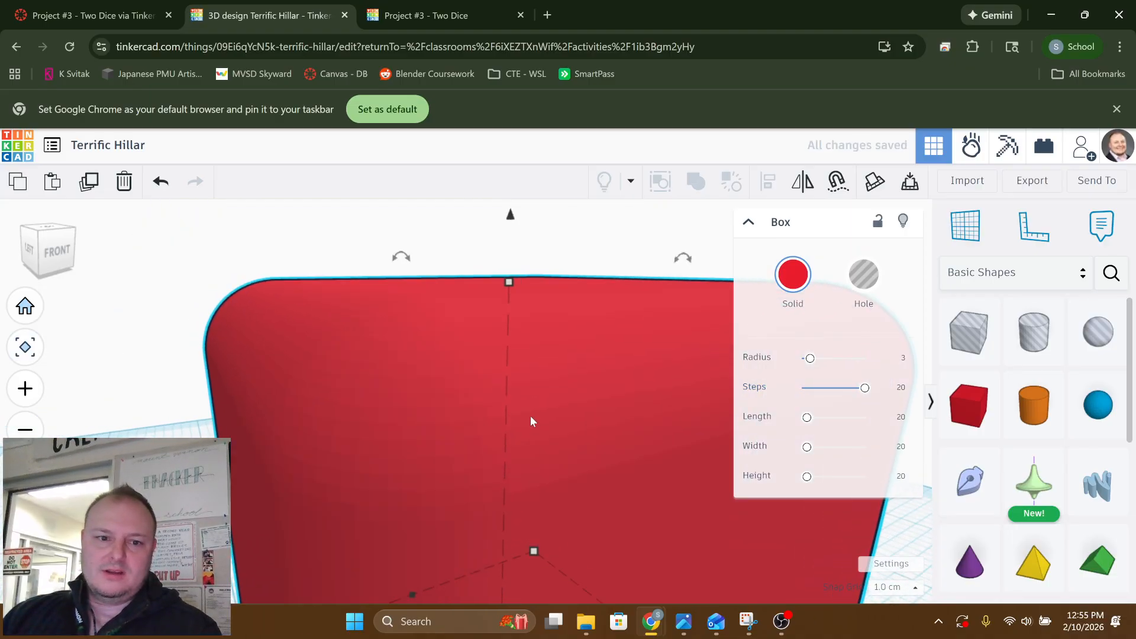
{"action": "scroll", "coordinate": [562, 426], "scroll_direction": "up", "scroll_amount": 2}
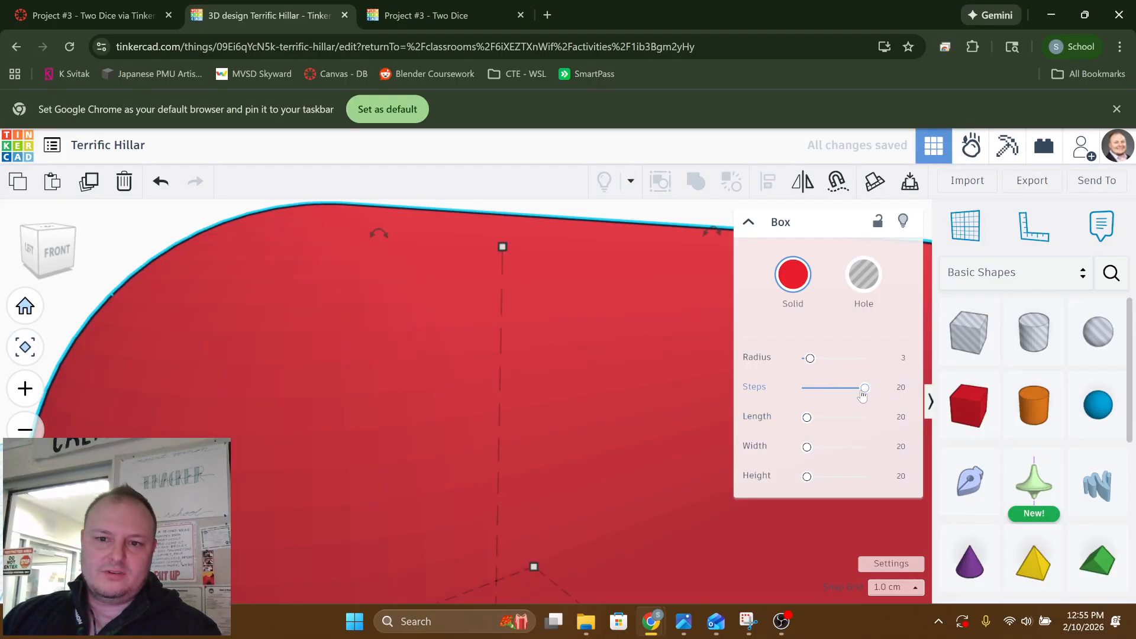
Deselect the box and examine its rounded edges and corners from all sides
{"action": "right_click_drag", "start_coordinate": [312, 412], "coordinate": [376, 395]}
{"action": "scroll", "coordinate": [583, 423], "scroll_direction": "down", "scroll_amount": 5}
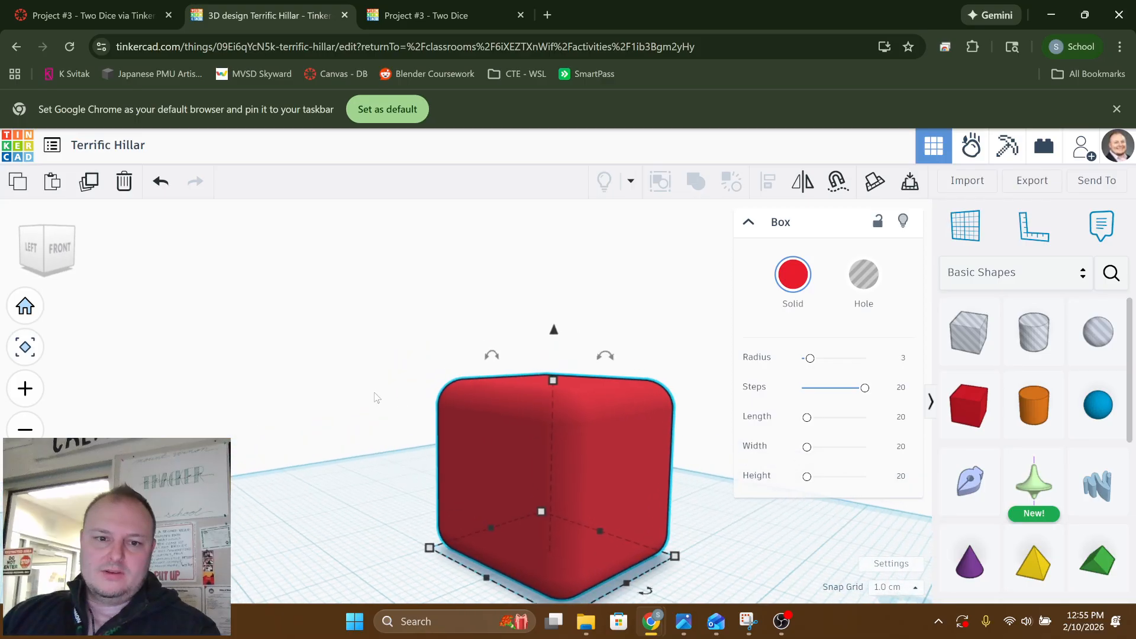
{"action": "left_click", "coordinate": [376, 395]}
{"action": "middle_click_drag", "start_coordinate": [476, 444], "coordinate": [398, 376]}
{"action": "mouse_move", "coordinate": [543, 448]}
{"action": "right_mouse_down"}
{"action": "mouse_move", "coordinate": [708, 487]}
{"action": "mouse_move", "coordinate": [693, 471]}
{"action": "mouse_move", "coordinate": [541, 457]}
{"action": "right_mouse_up"}
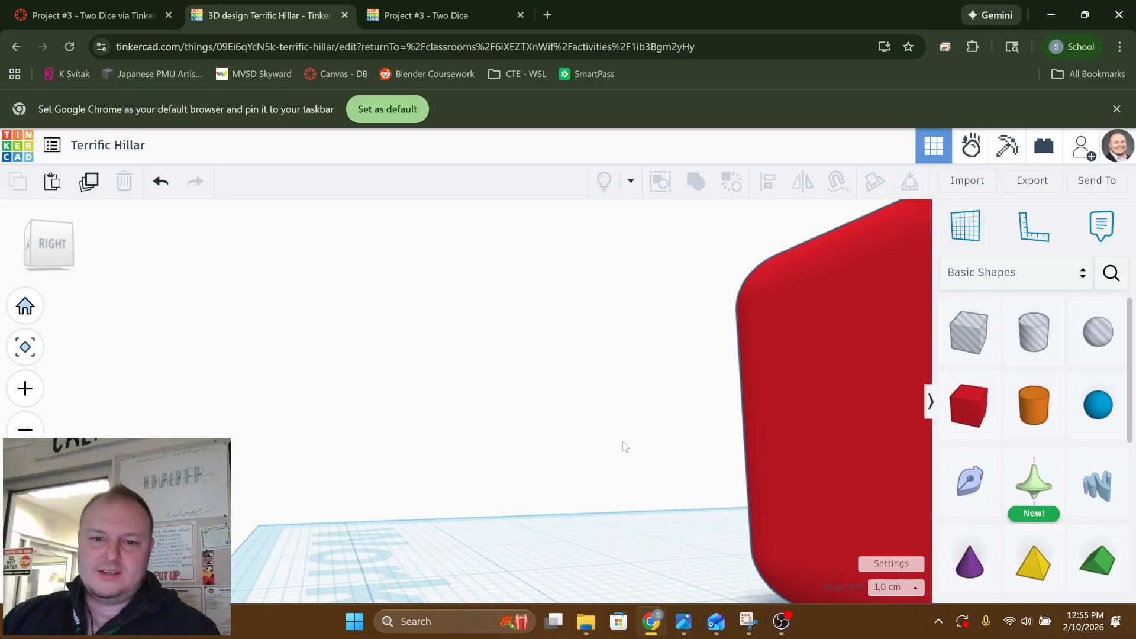
{"action": "middle_click_drag", "start_coordinate": [625, 444], "coordinate": [523, 454]}
{"action": "scroll", "coordinate": [468, 431], "scroll_direction": "down", "scroll_amount": 5}
{"action": "right_click_drag", "start_coordinate": [522, 453], "coordinate": [710, 483]}
{"action": "middle_click_drag", "start_coordinate": [491, 439], "coordinate": [562, 450]}
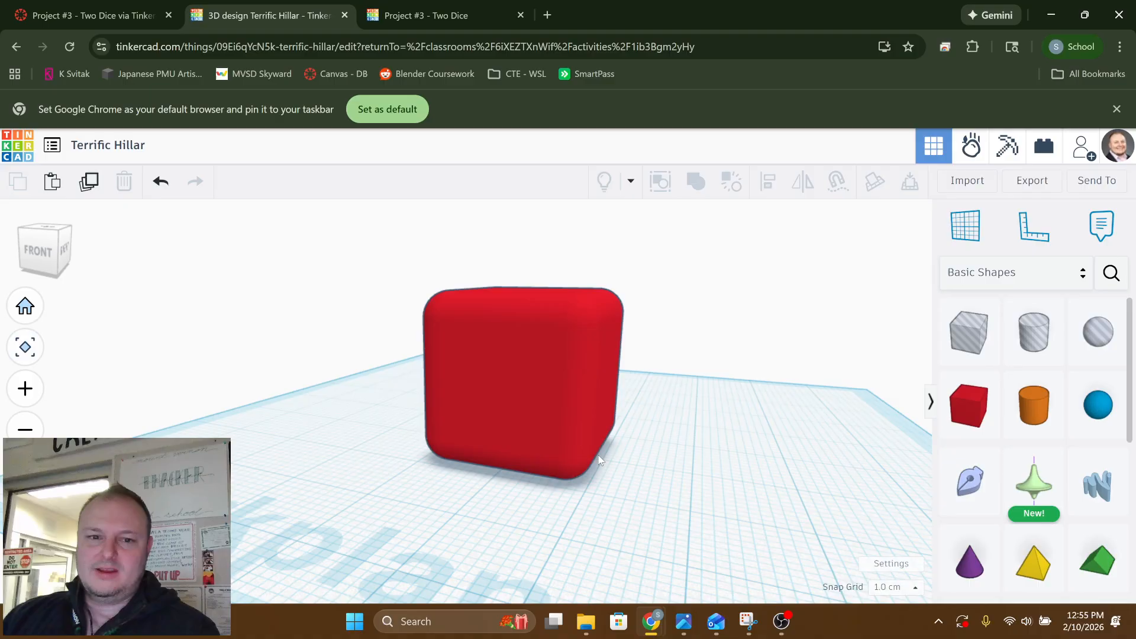
{"action": "right_click_drag", "start_coordinate": [600, 460], "coordinate": [656, 458]}
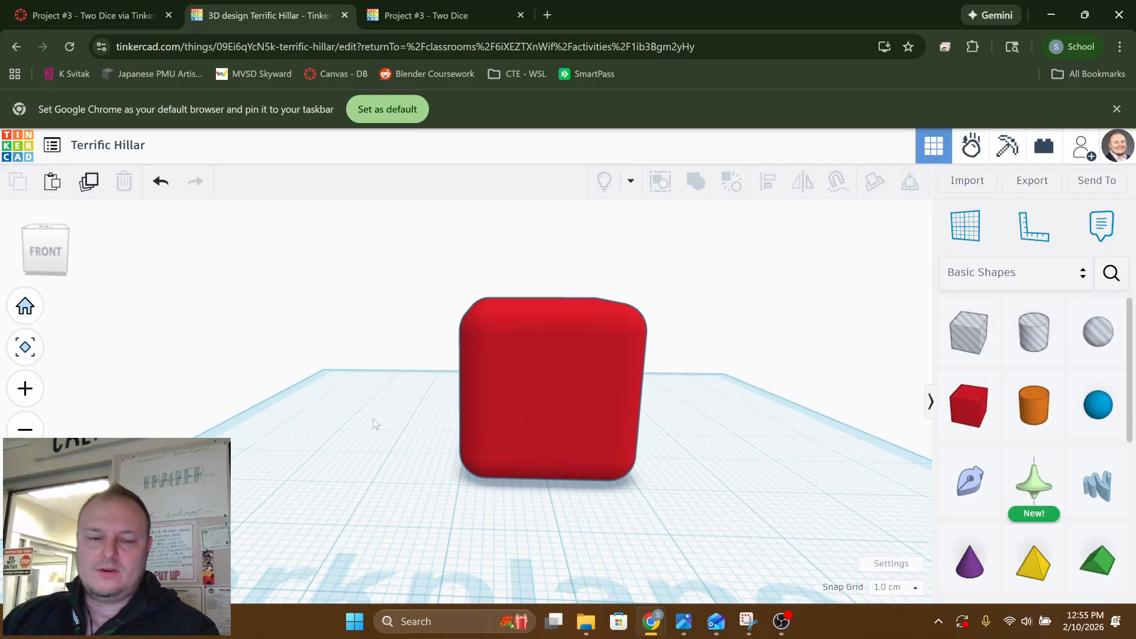
{"action": "right_click_drag", "start_coordinate": [372, 418], "coordinate": [446, 397]}
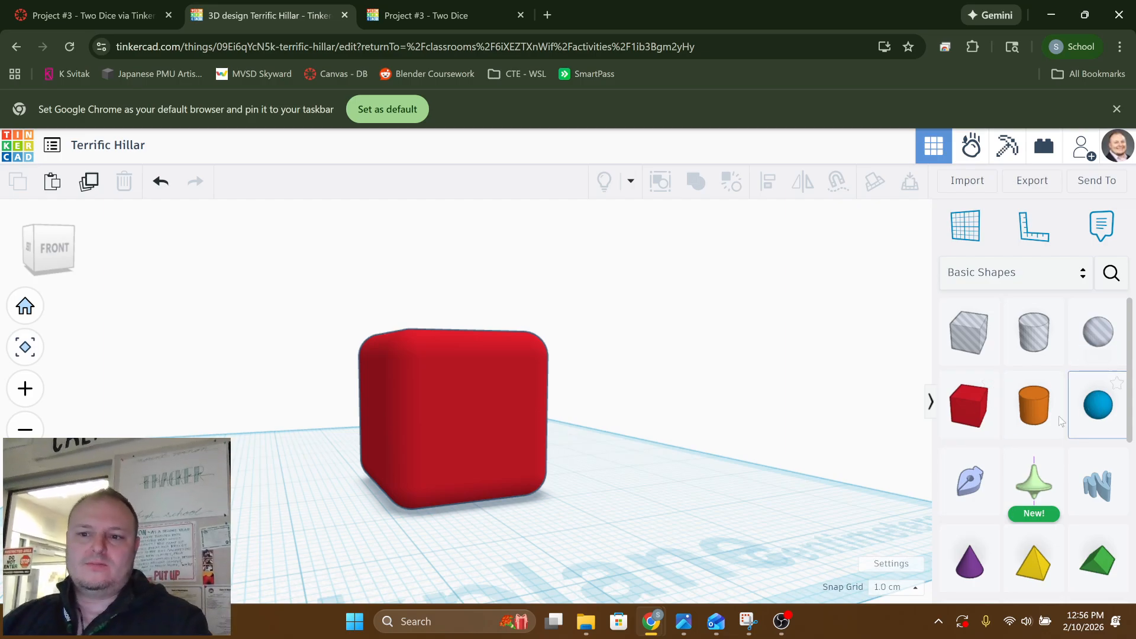
Add a blue sphere in front of the box and scale it uniformly to a height of 3.00
{"action": "left_click_drag", "start_coordinate": [1060, 417], "coordinate": [582, 539]}
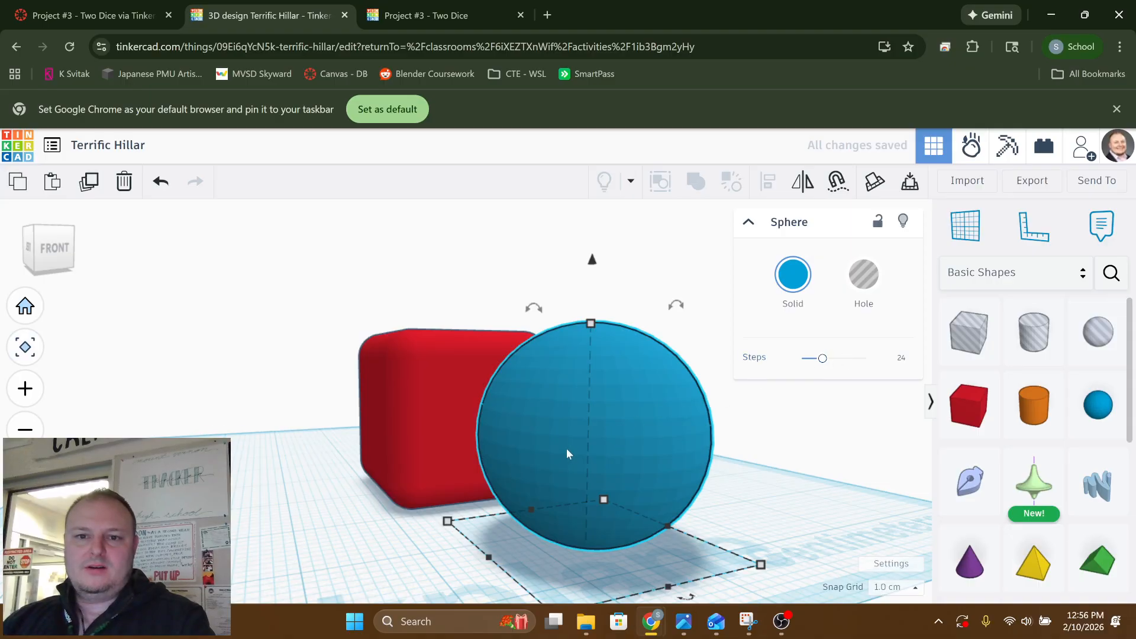
{"action": "right_click_drag", "start_coordinate": [567, 448], "coordinate": [543, 451]}
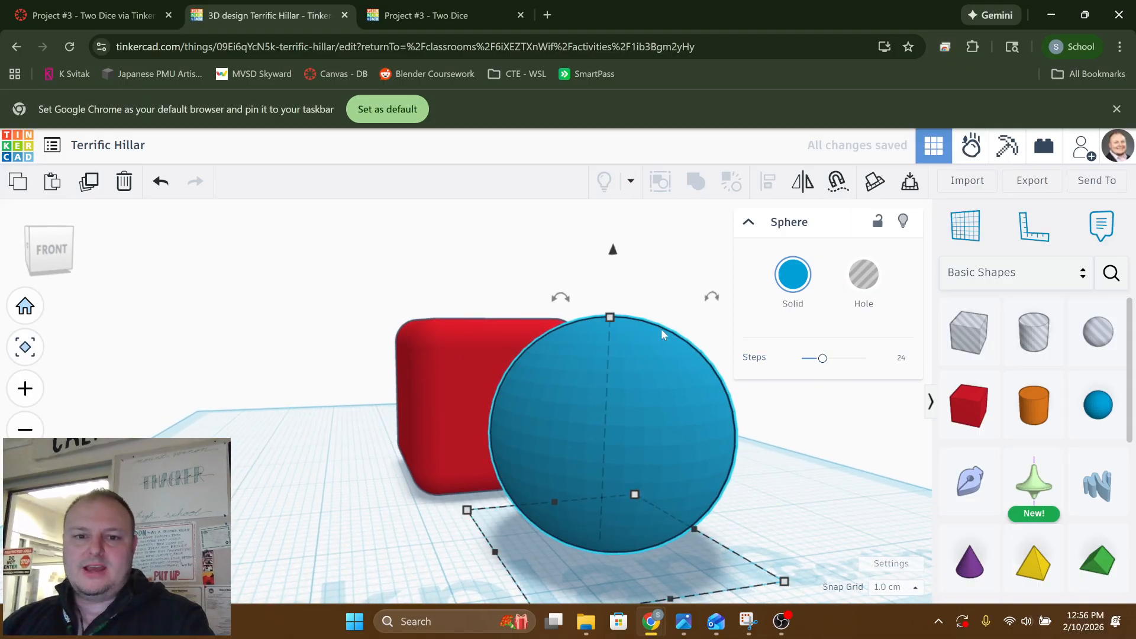
{"action": "right_click_drag", "start_coordinate": [406, 398], "coordinate": [623, 388]}
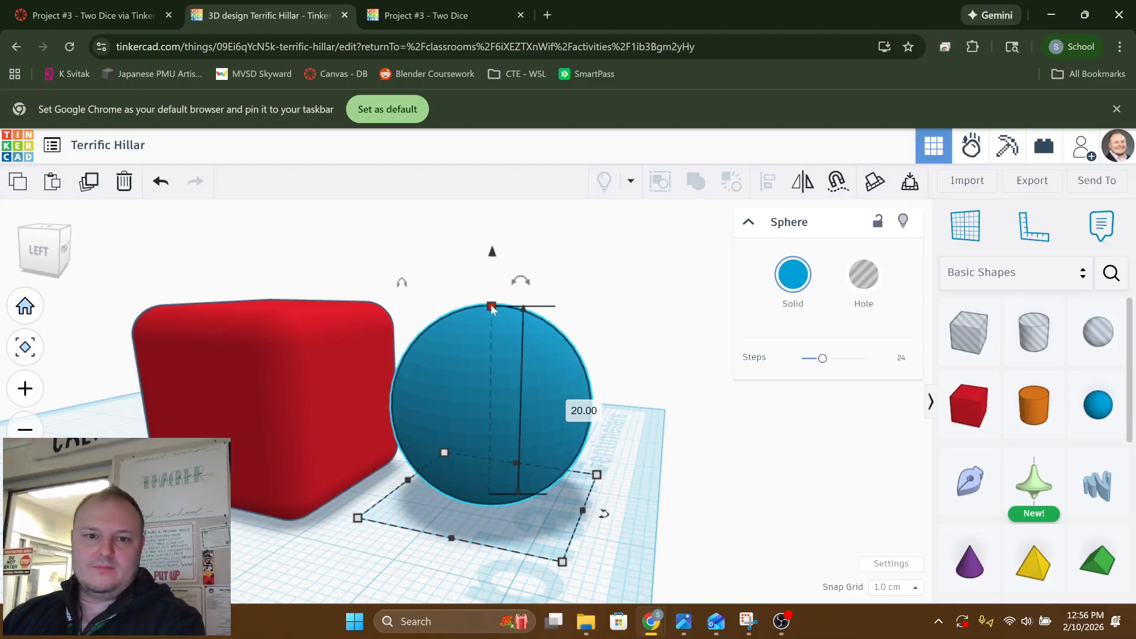
{"action": "left_click_drag", "start_coordinate": [492, 307], "coordinate": [471, 467], "text": "shift"}
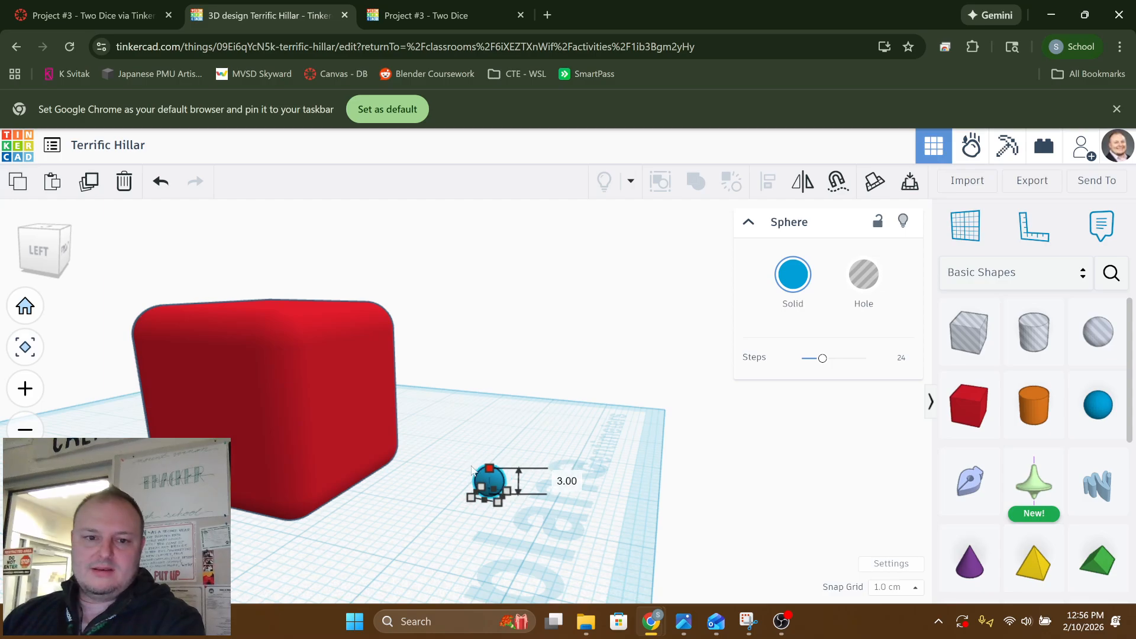
Nudge the small sphere toward the box until it sinks partly into the box's lower front edge
{"action": "right_click_drag", "start_coordinate": [472, 466], "coordinate": [414, 442]}
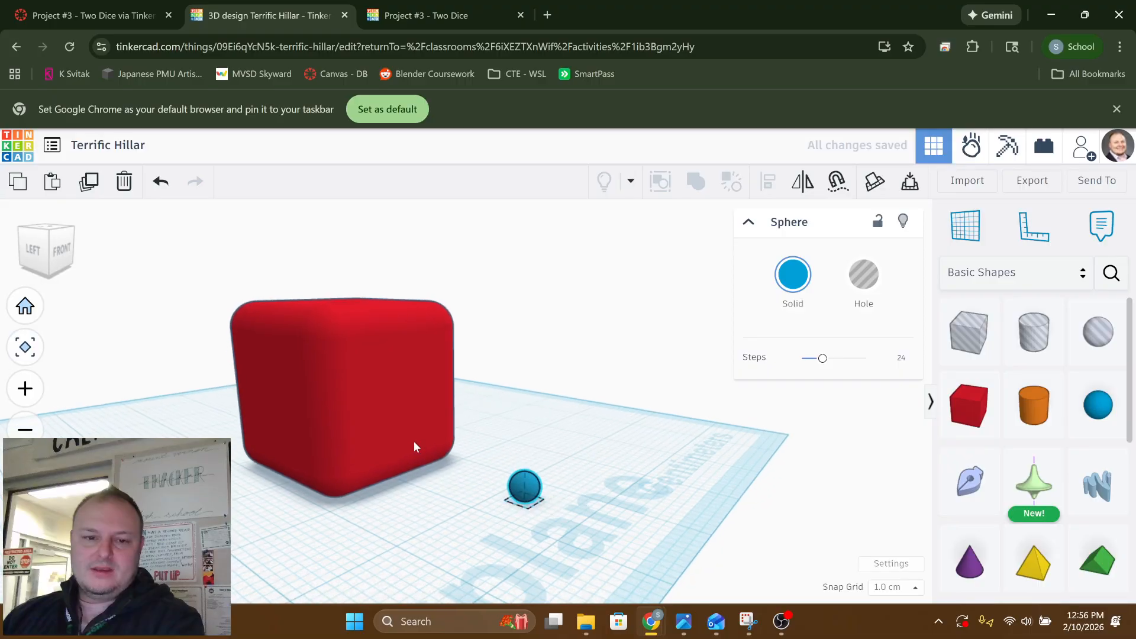
{"action": "middle_click_drag", "start_coordinate": [414, 442], "coordinate": [358, 430]}
{"action": "right_click_drag", "start_coordinate": [359, 430], "coordinate": [346, 429]}
{"action": "right_click_drag", "start_coordinate": [431, 446], "coordinate": [580, 435]}
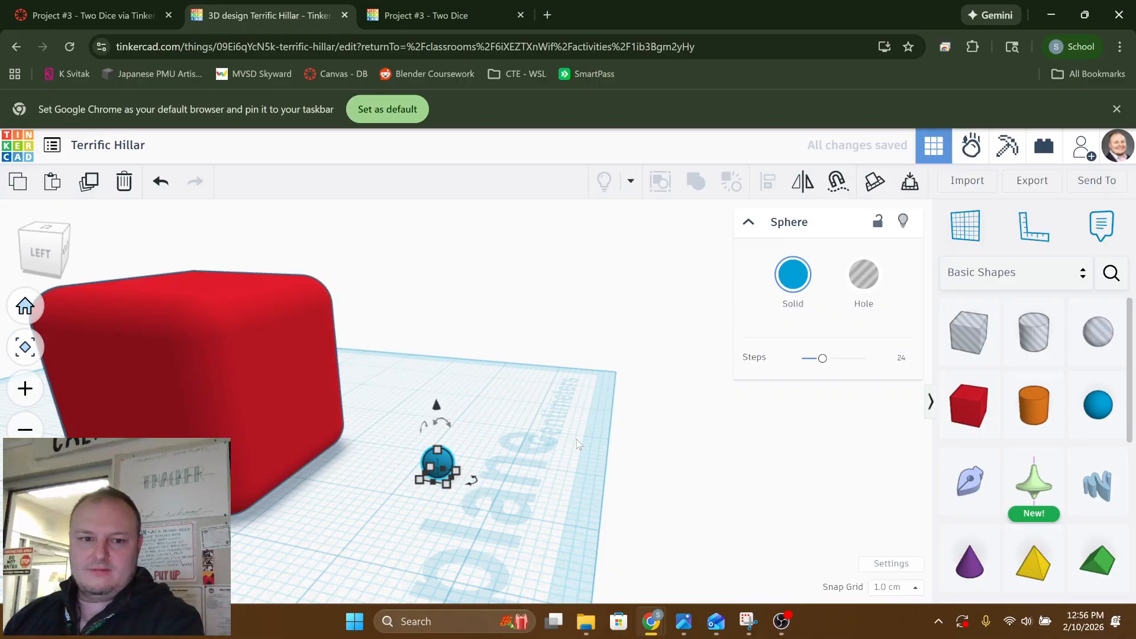
{"action": "key", "text": "Left"}
{"action": "key", "text": "Left"}
{"action": "key", "text": "Left"}
{"action": "key", "text": "Left"}
{"action": "key", "text": "Left"}
{"action": "key", "text": "Left"}
{"action": "key", "text": "Left"}
{"action": "key", "text": "Left"}
{"action": "key", "text": "Left"}
{"action": "key", "text": "Left"}
{"action": "key", "text": "Left"}
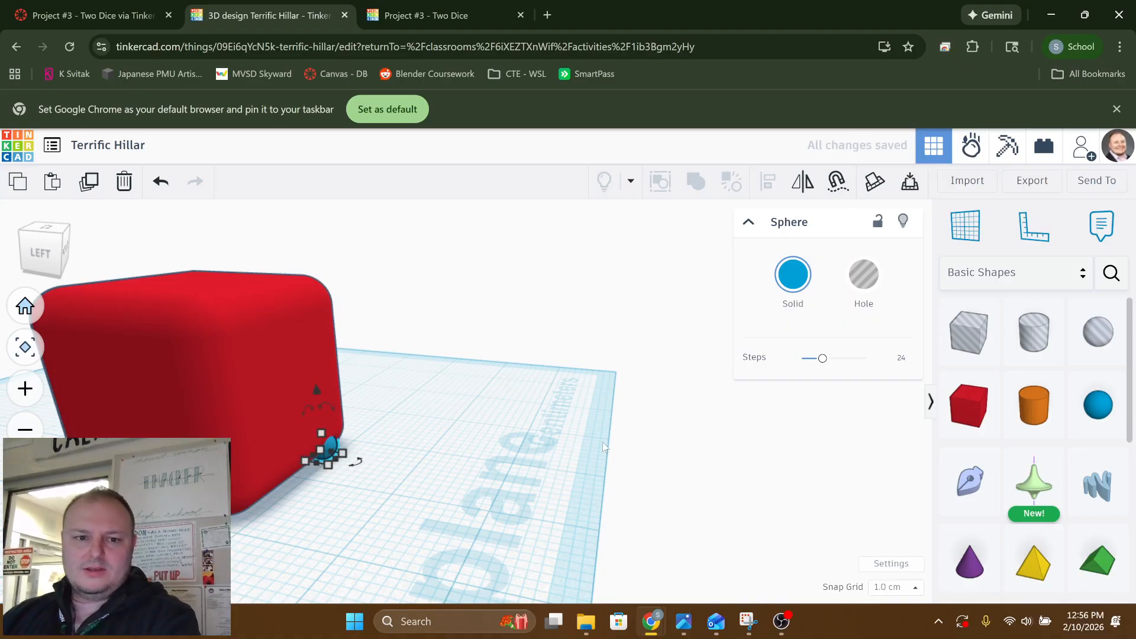
{"action": "right_click_drag", "start_coordinate": [603, 447], "coordinate": [478, 360]}
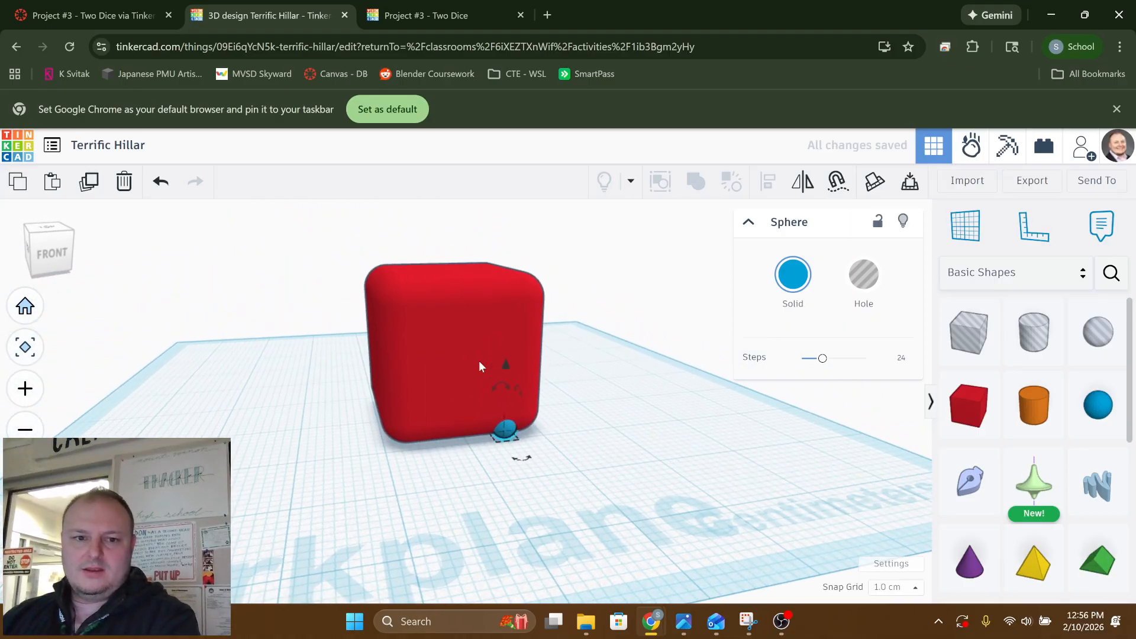
Select the box and the small sphere together and align them to a common centre across the box's front face
{"action": "left_click", "coordinate": [468, 362]}
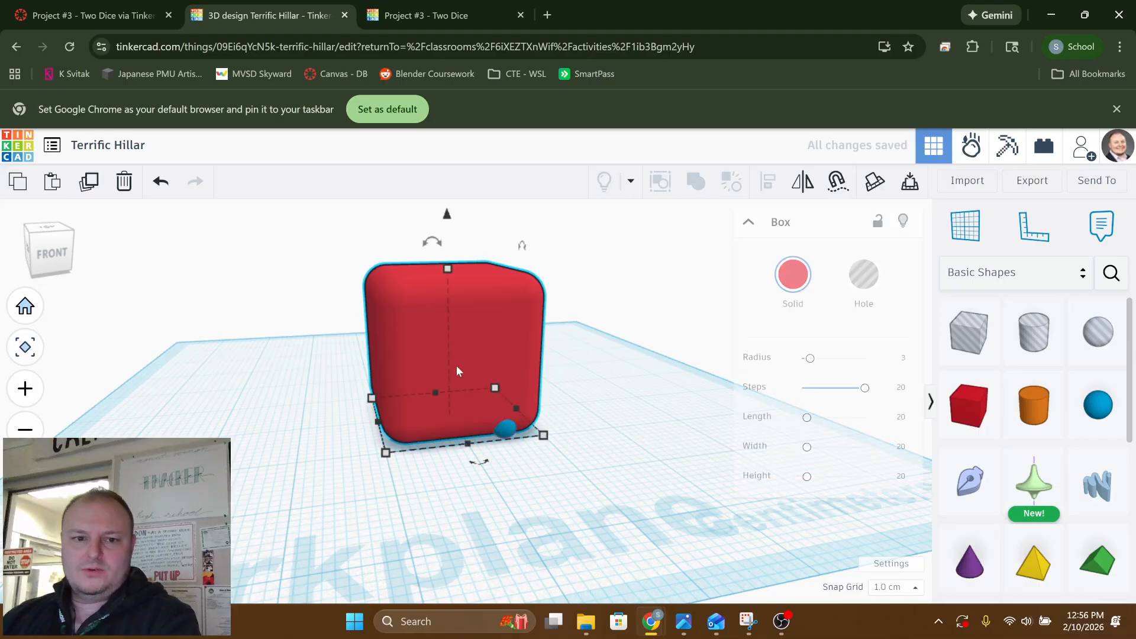
{"action": "left_click", "coordinate": [508, 435], "text": "shift"}
{"action": "right_click_drag", "start_coordinate": [423, 453], "coordinate": [431, 424]}
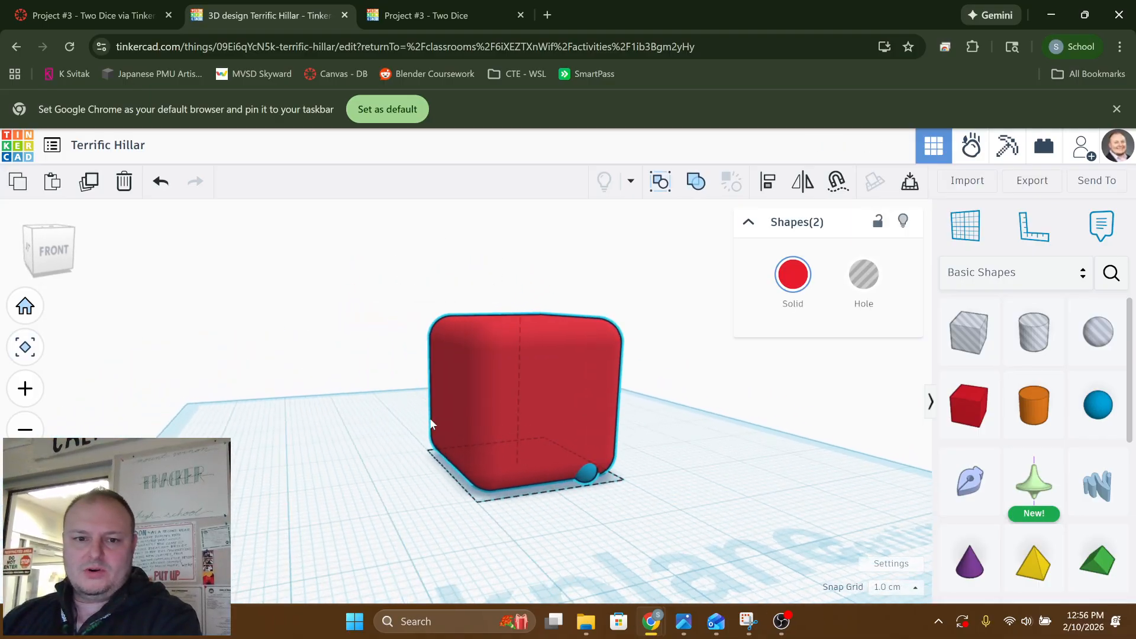
{"action": "scroll", "coordinate": [555, 471], "scroll_direction": "up", "scroll_amount": 5}
{"action": "right_click_drag", "start_coordinate": [559, 473], "coordinate": [610, 468]}
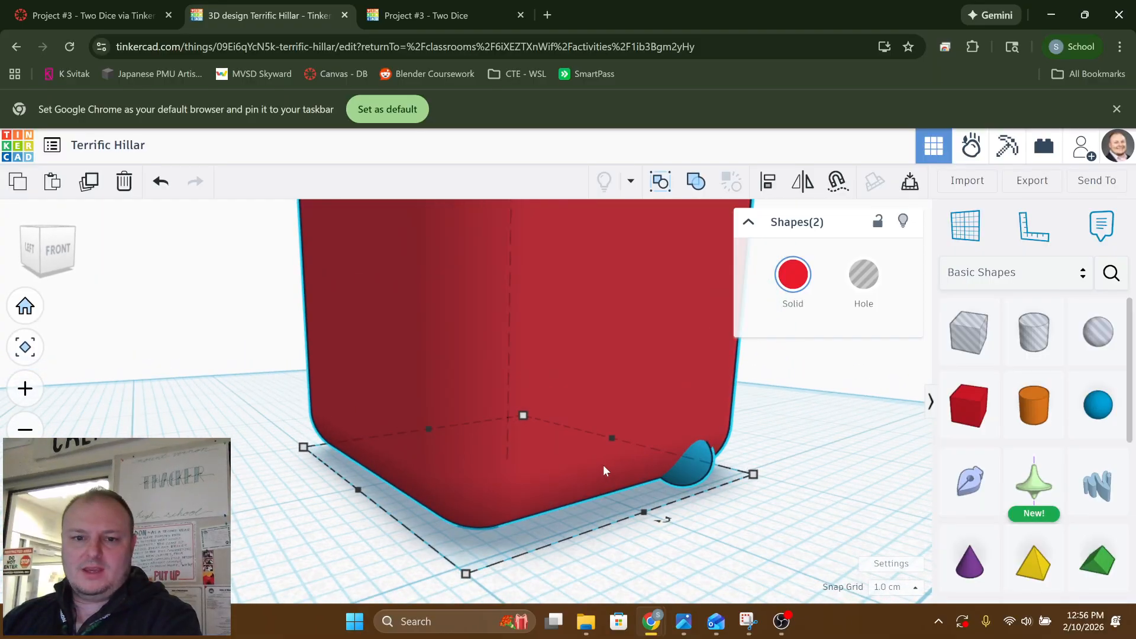
{"action": "scroll", "coordinate": [602, 464], "scroll_direction": "down", "scroll_amount": 5}
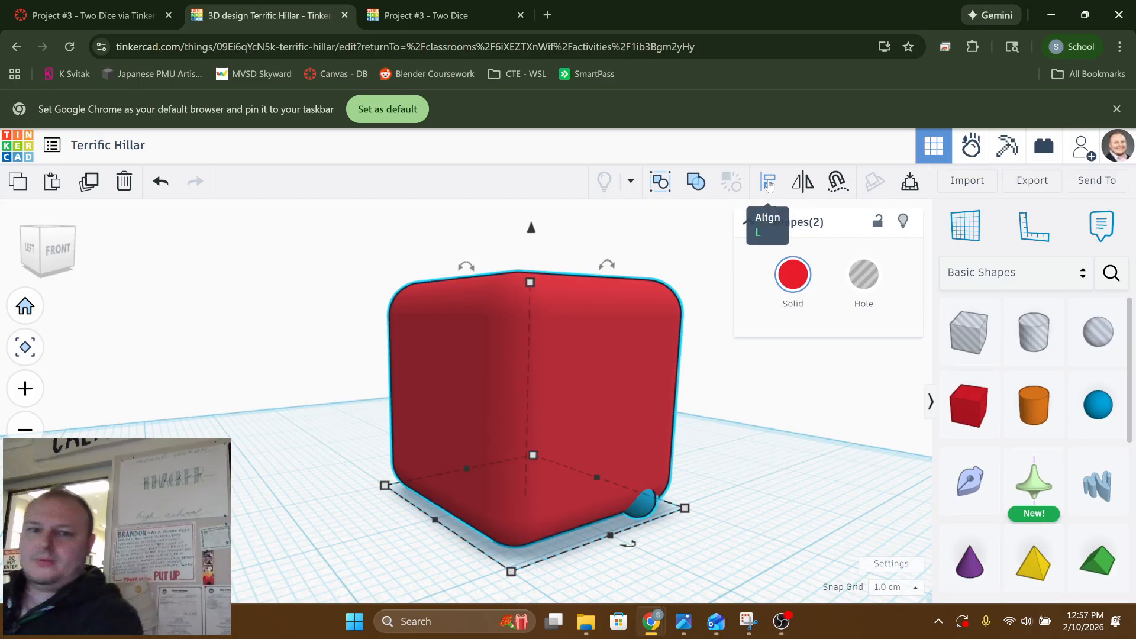
{"action": "left_click", "coordinate": [769, 186]}
{"action": "key", "text": "l"}
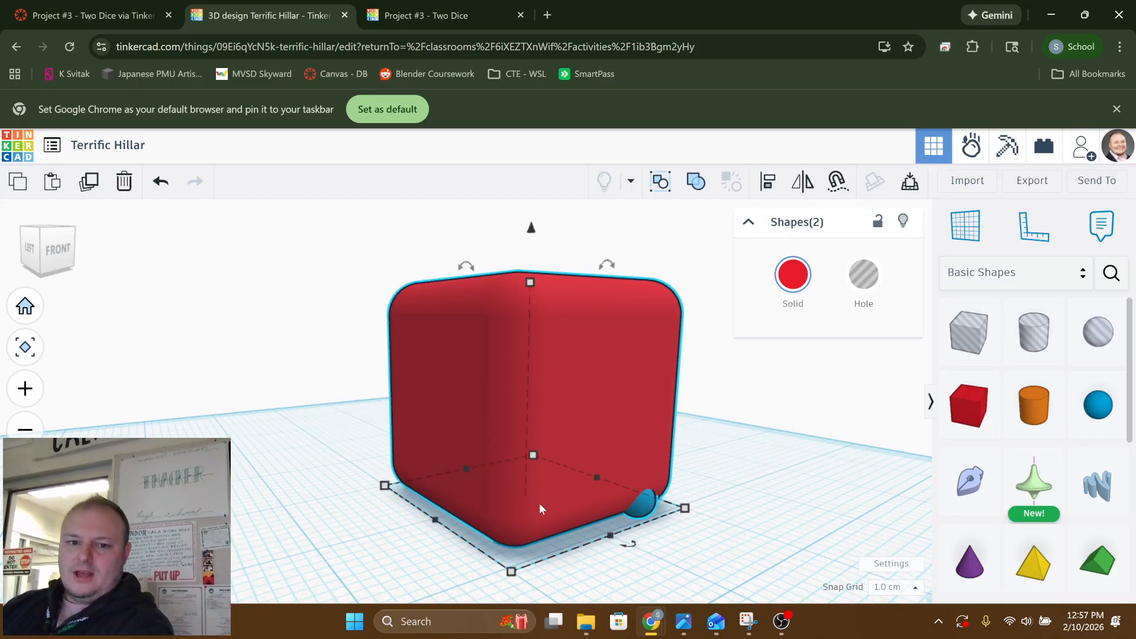
{"action": "key", "text": "l"}
{"action": "key", "text": "l"}
{"action": "key", "text": "l"}
{"action": "key", "text": "l"}
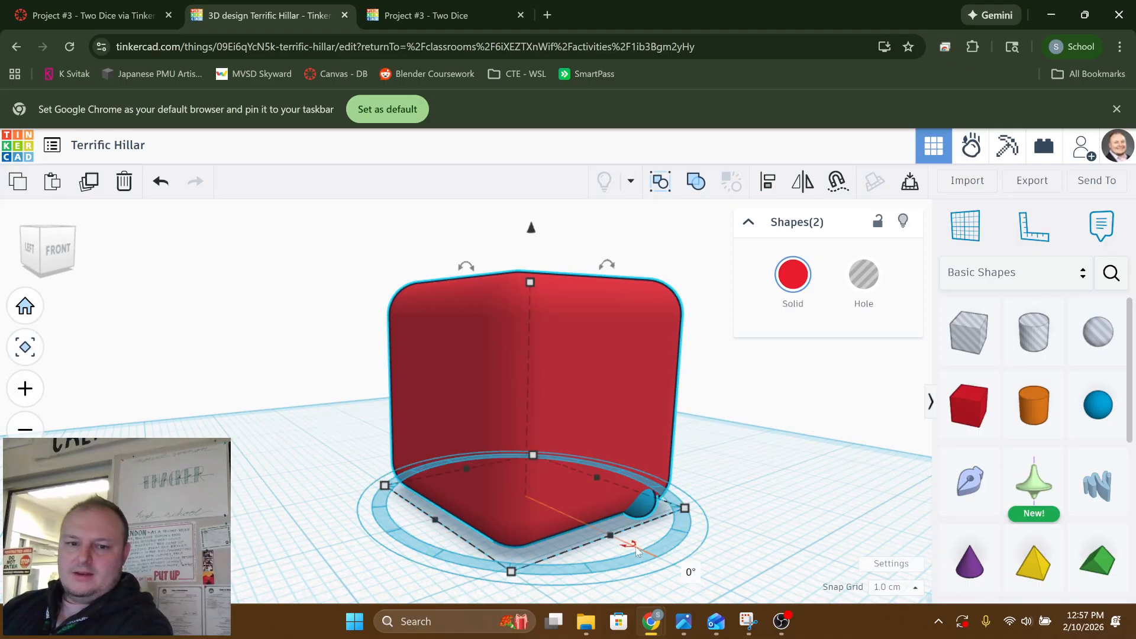
{"action": "key", "text": "l"}
{"action": "left_click", "coordinate": [637, 549]}
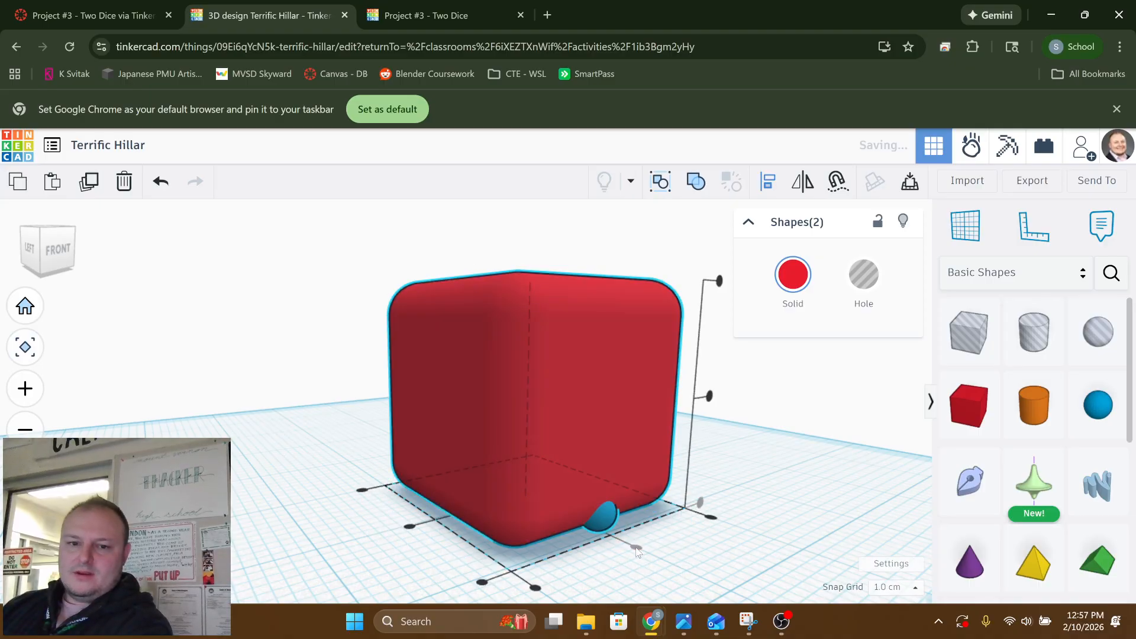
Centre the sphere vertically on the box's front face
{"action": "left_click", "coordinate": [710, 396]}
{"action": "right_click_drag", "start_coordinate": [686, 466], "coordinate": [488, 468]}
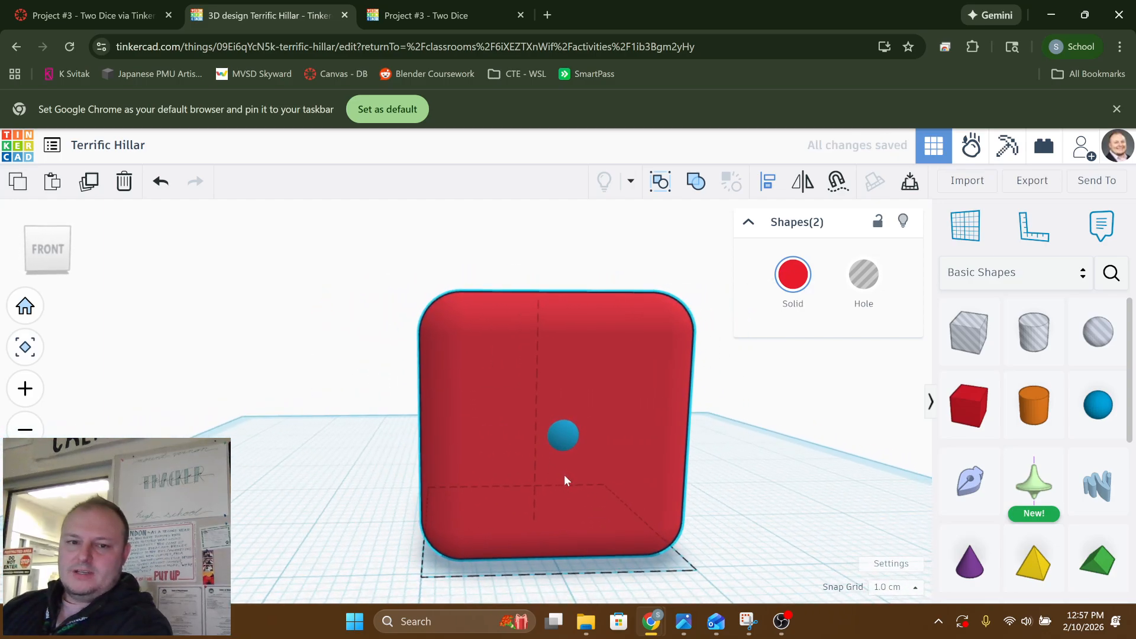
{"action": "scroll", "coordinate": [498, 467], "scroll_direction": "up", "scroll_amount": 3}
{"action": "right_click_drag", "start_coordinate": [498, 466], "coordinate": [564, 415]}
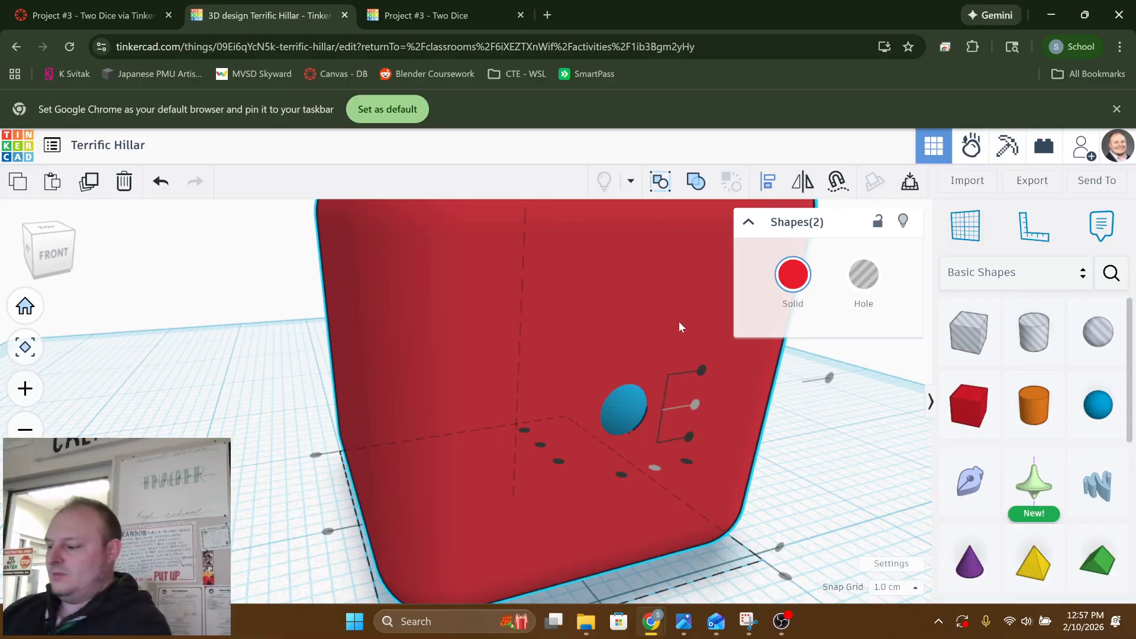
Select only the sphere and scale it up uniformly to a height of 5.00
{"action": "left_click", "coordinate": [630, 411]}
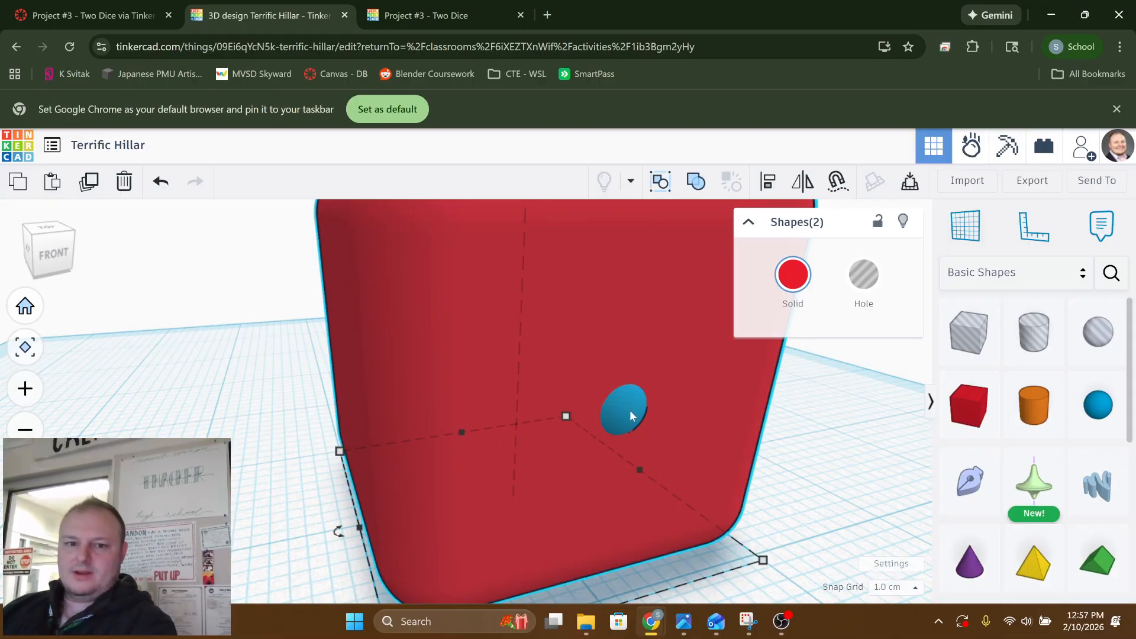
{"action": "left_click", "coordinate": [621, 410]}
{"action": "left_click", "coordinate": [854, 461]}
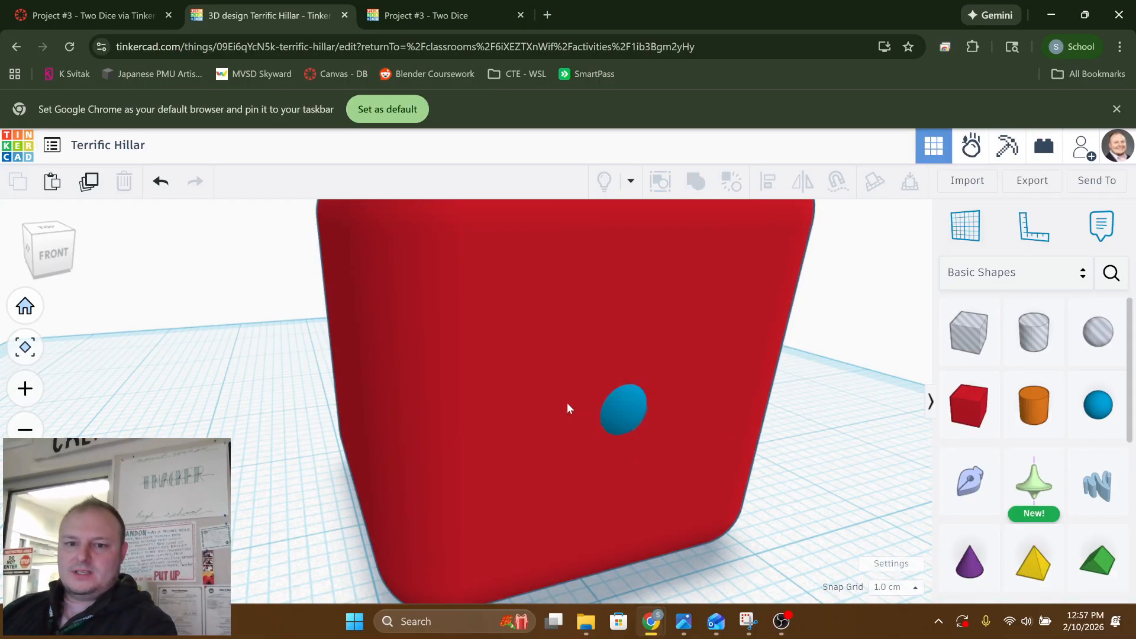
{"action": "left_click", "coordinate": [616, 408]}
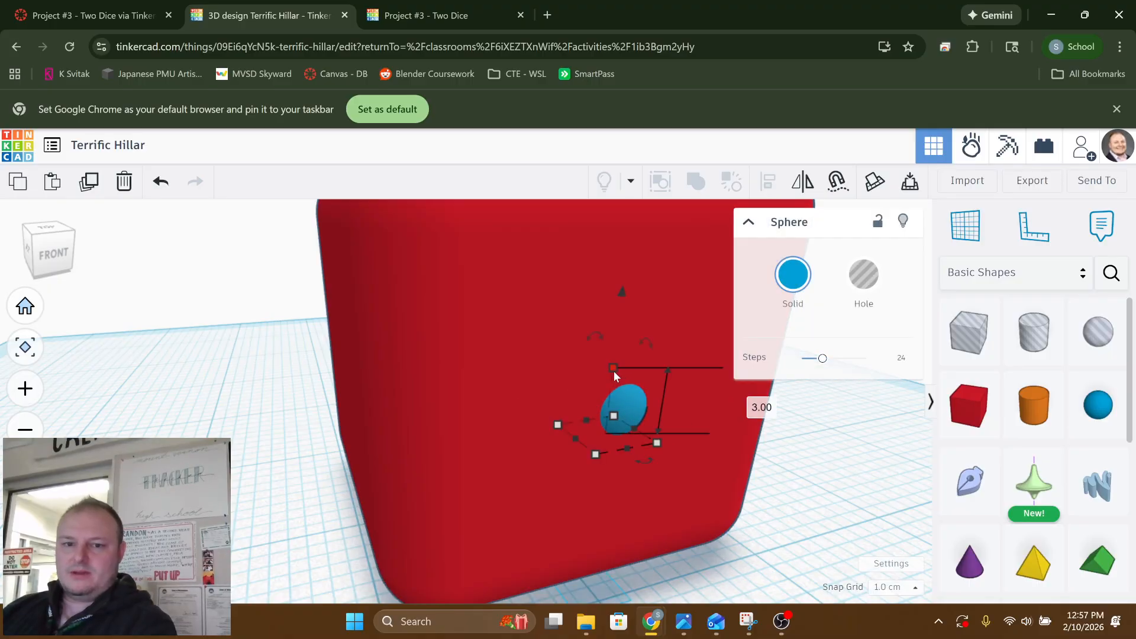
{"action": "left_click", "coordinate": [613, 371]}
{"action": "left_click_drag", "start_coordinate": [617, 370], "coordinate": [626, 328]}
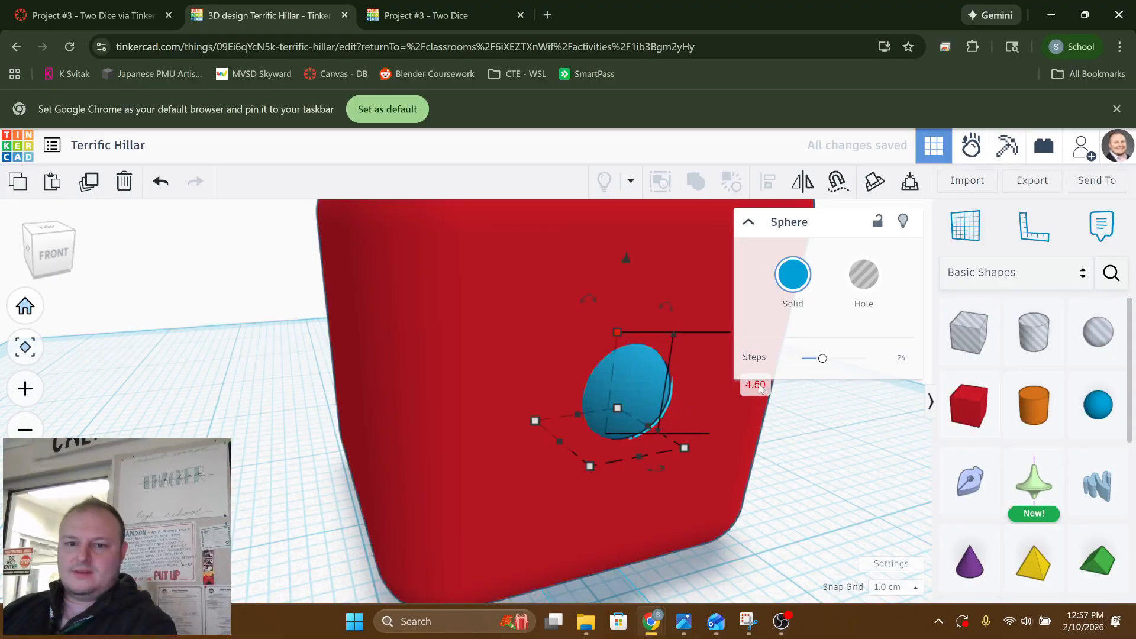
{"action": "key", "text": "shift+Return"}
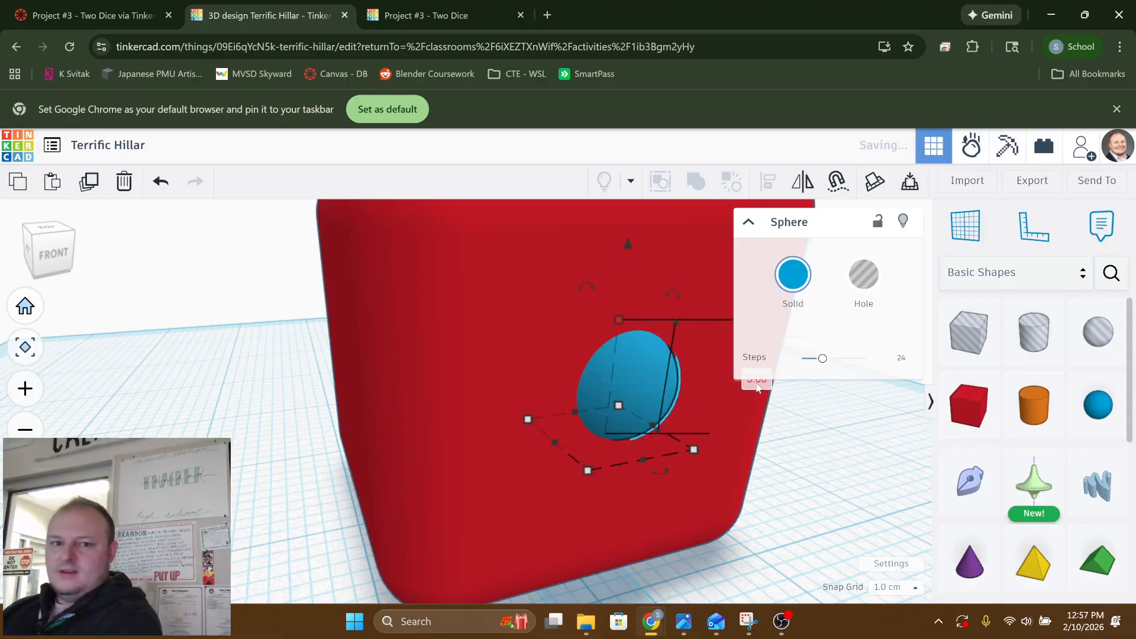
{"action": "left_click", "coordinate": [780, 490]}
Select the box and the enlarged sphere together and realign them to their vertical centre
{"action": "right_click_drag", "start_coordinate": [787, 486], "coordinate": [535, 494]}
{"action": "scroll", "coordinate": [648, 484], "scroll_direction": "down", "scroll_amount": 4}
{"action": "left_click", "coordinate": [535, 494]}
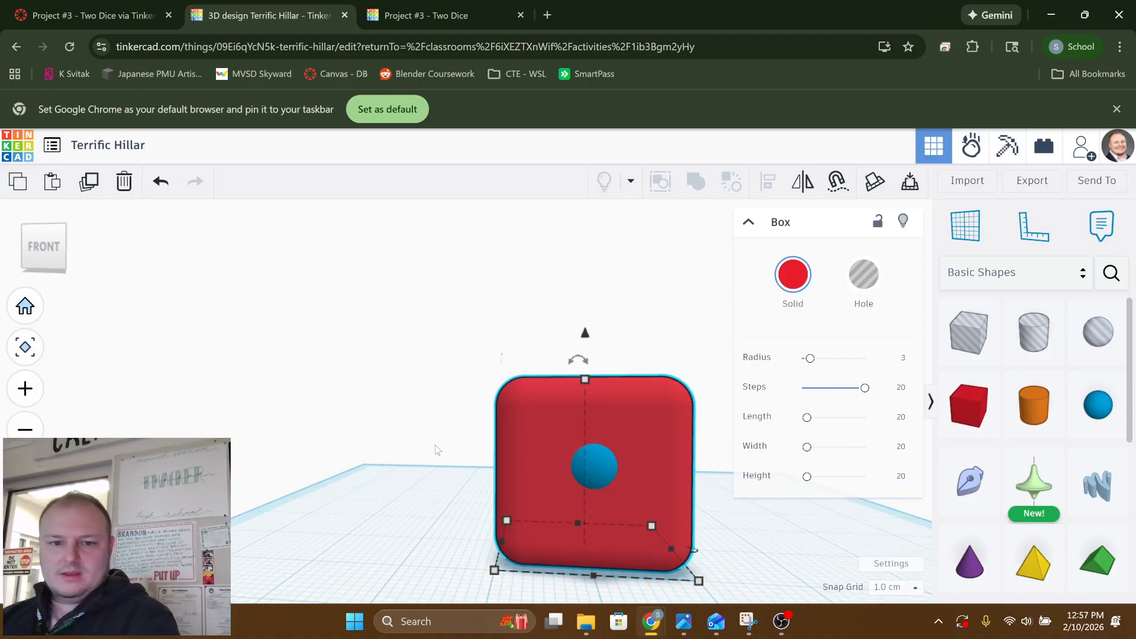
{"action": "left_click_drag", "start_coordinate": [727, 537], "coordinate": [728, 540]}
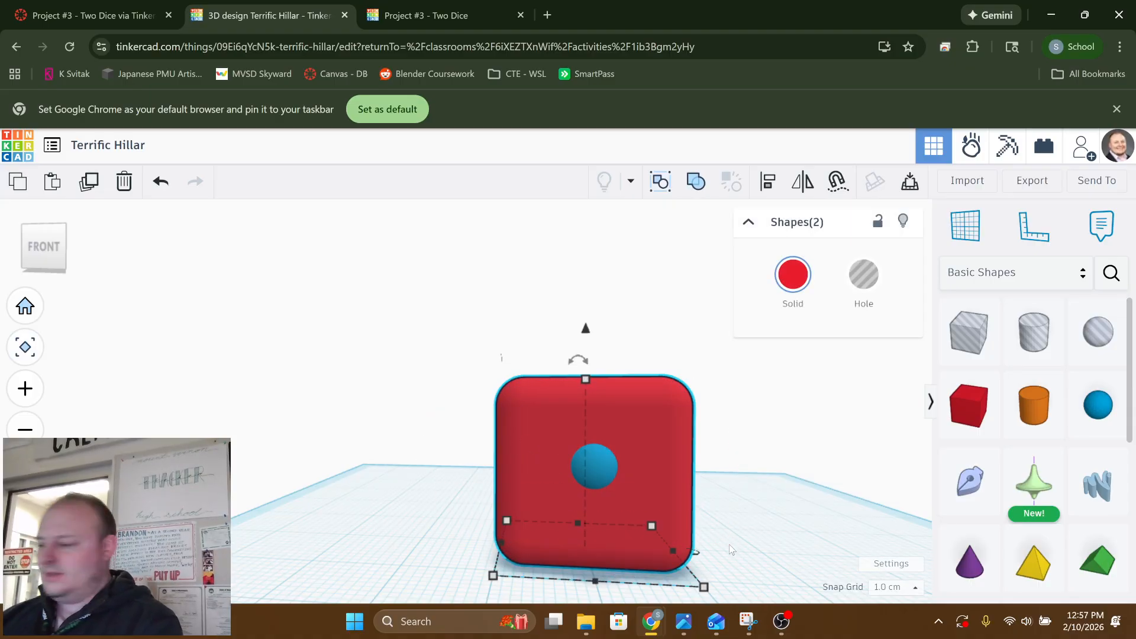
{"action": "key", "text": "l"}
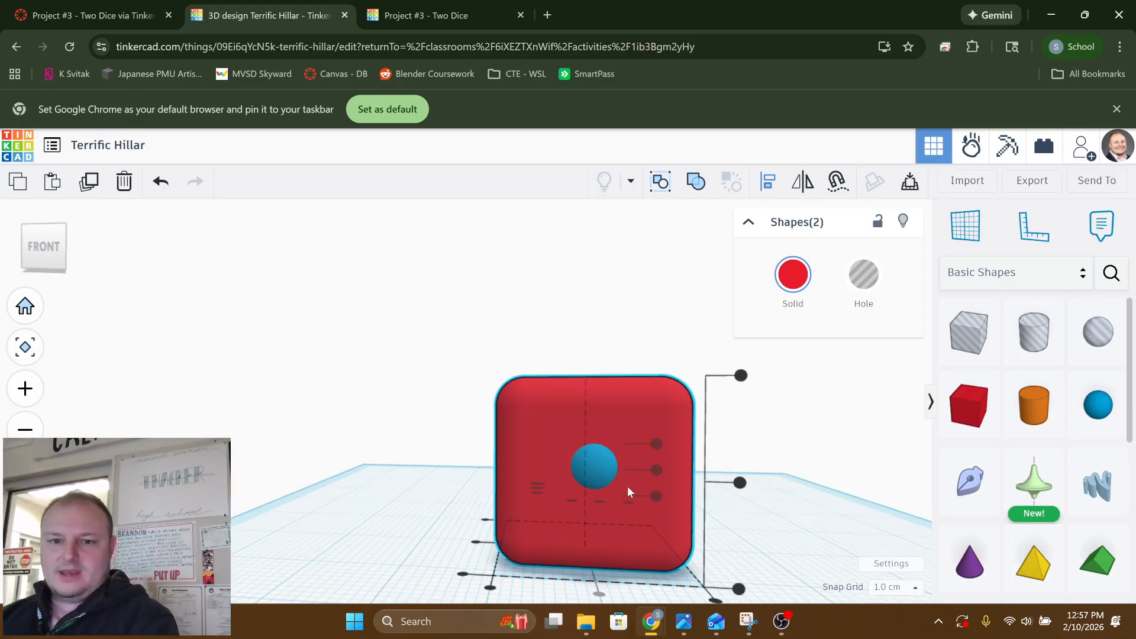
{"action": "right_click_drag", "start_coordinate": [627, 485], "coordinate": [604, 465]}
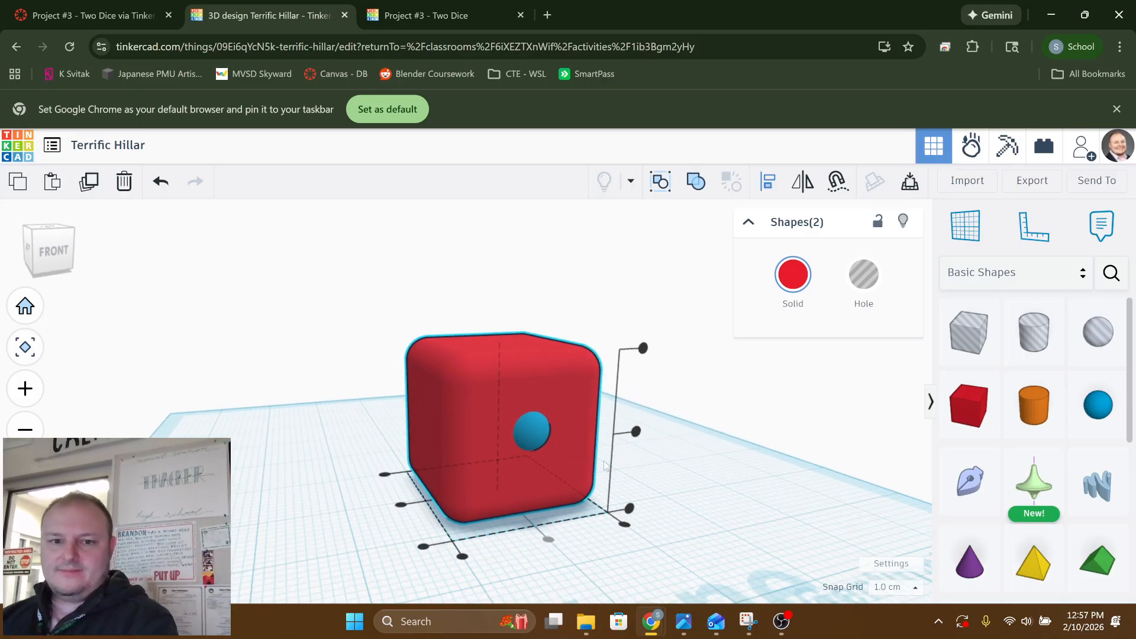
{"action": "left_click", "coordinate": [637, 433]}
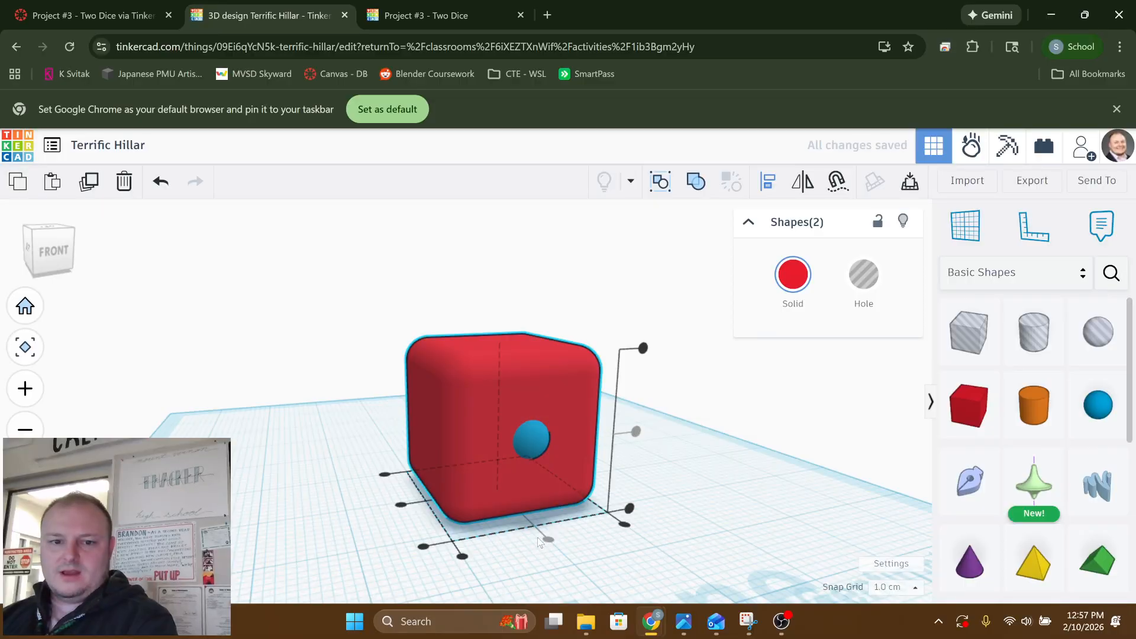
{"action": "left_click", "coordinate": [615, 456]}
Turn the sphere on the box's front face into a hole shape
{"action": "right_click_drag", "start_coordinate": [489, 535], "coordinate": [409, 515]}
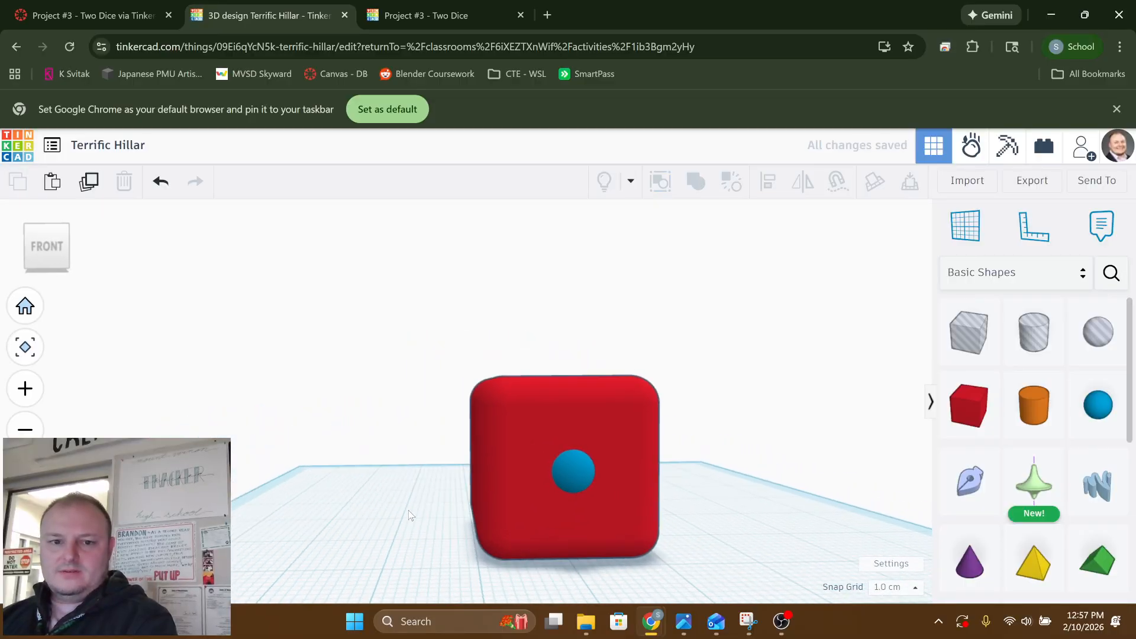
{"action": "scroll", "coordinate": [582, 537], "scroll_direction": "up", "scroll_amount": 2}
{"action": "scroll", "coordinate": [637, 534], "scroll_direction": "up", "scroll_amount": 1}
{"action": "scroll", "coordinate": [636, 534], "scroll_direction": "down", "scroll_amount": 3}
{"action": "right_click_drag", "start_coordinate": [636, 539], "coordinate": [591, 464]}
{"action": "scroll", "coordinate": [576, 499], "scroll_direction": "up", "scroll_amount": 3}
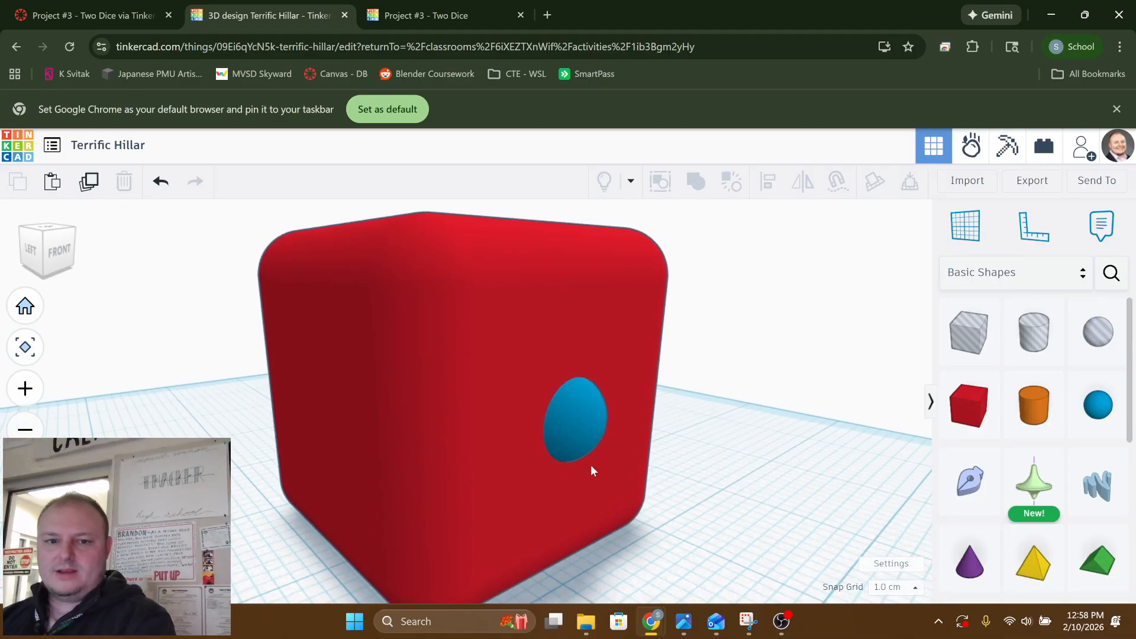
{"action": "left_click", "coordinate": [568, 434]}
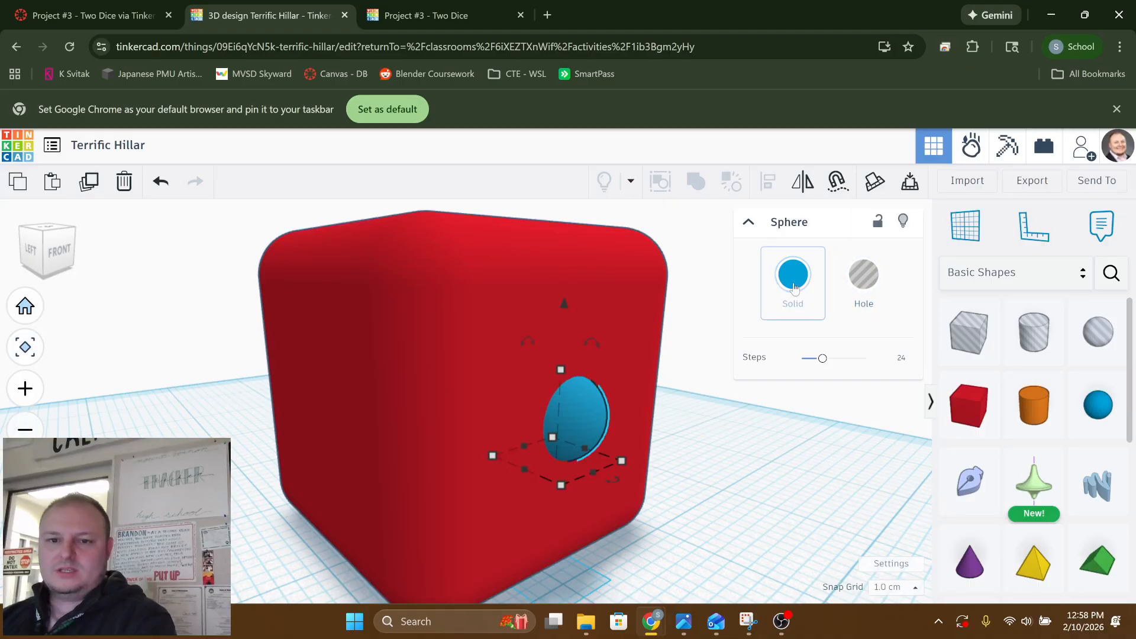
{"action": "left_click", "coordinate": [858, 284]}
{"action": "left_click", "coordinate": [736, 456]}
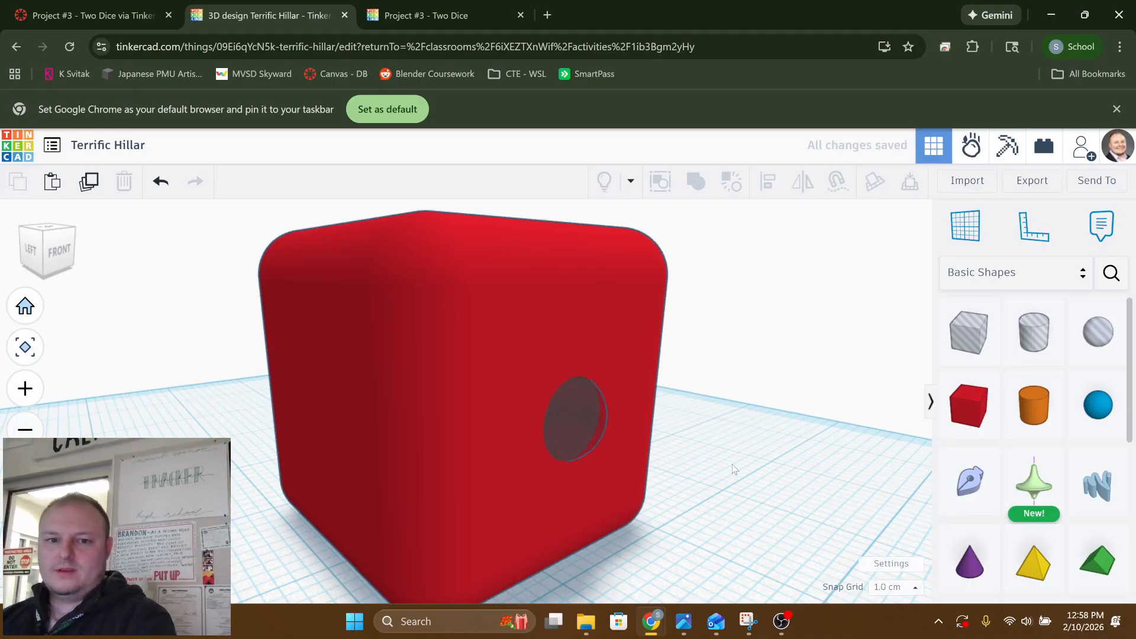
Union-group the box with the hole sphere to cut a single round pip into the front face
{"action": "right_click_drag", "start_coordinate": [734, 454], "coordinate": [633, 414]}
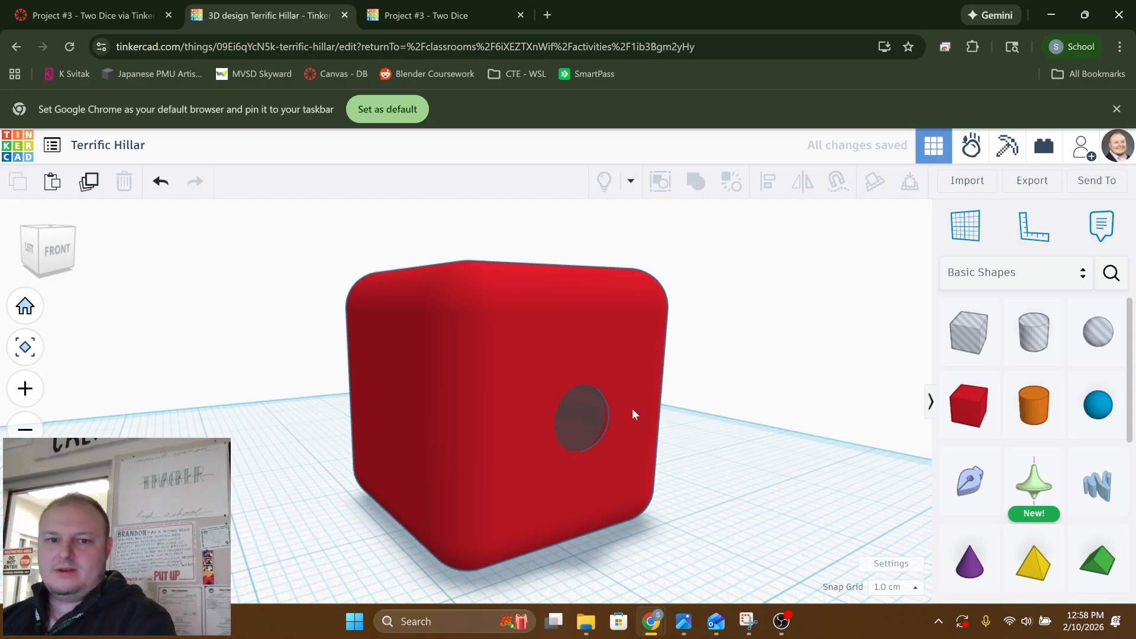
{"action": "left_click_drag", "start_coordinate": [638, 481], "coordinate": [747, 605]}
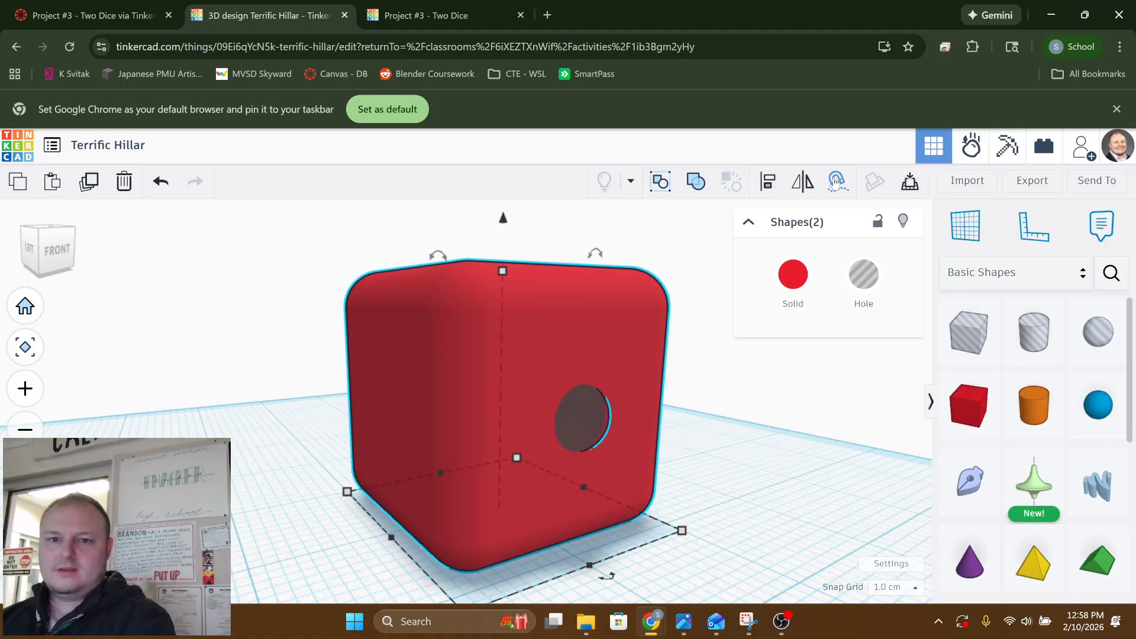
{"action": "left_click", "coordinate": [696, 186]}
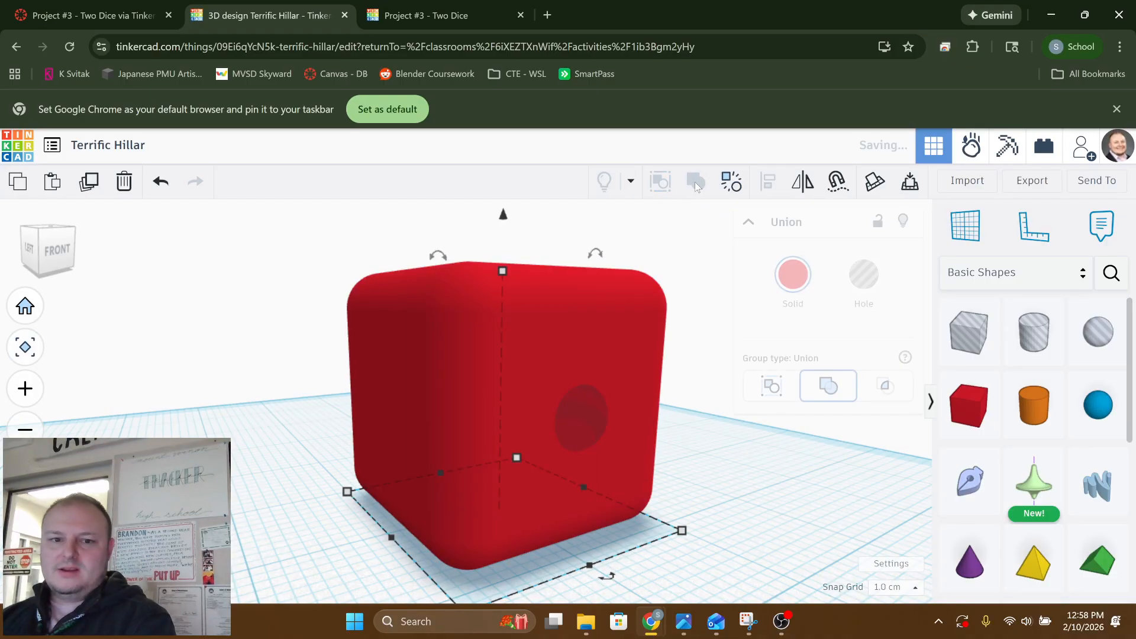
{"action": "left_click", "coordinate": [709, 502]}
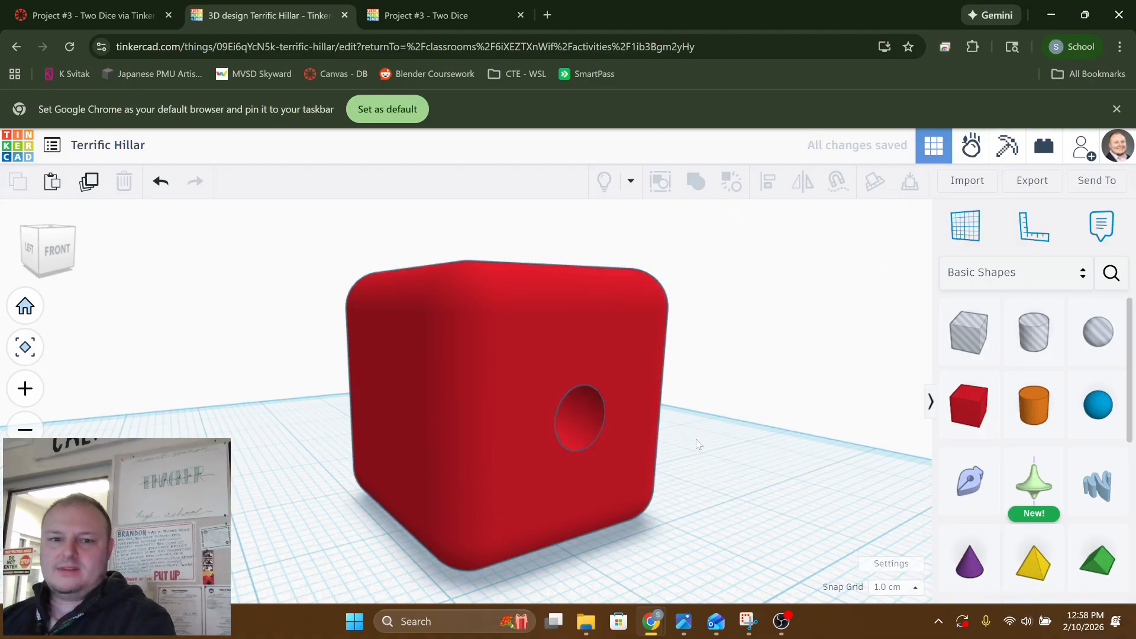
{"action": "right_click_drag", "start_coordinate": [700, 449], "coordinate": [489, 449]}
{"action": "scroll", "coordinate": [395, 441], "scroll_direction": "up", "scroll_amount": 5}
{"action": "right_click_drag", "start_coordinate": [395, 442], "coordinate": [475, 437]}
{"action": "scroll", "coordinate": [495, 428], "scroll_direction": "down", "scroll_amount": 5}
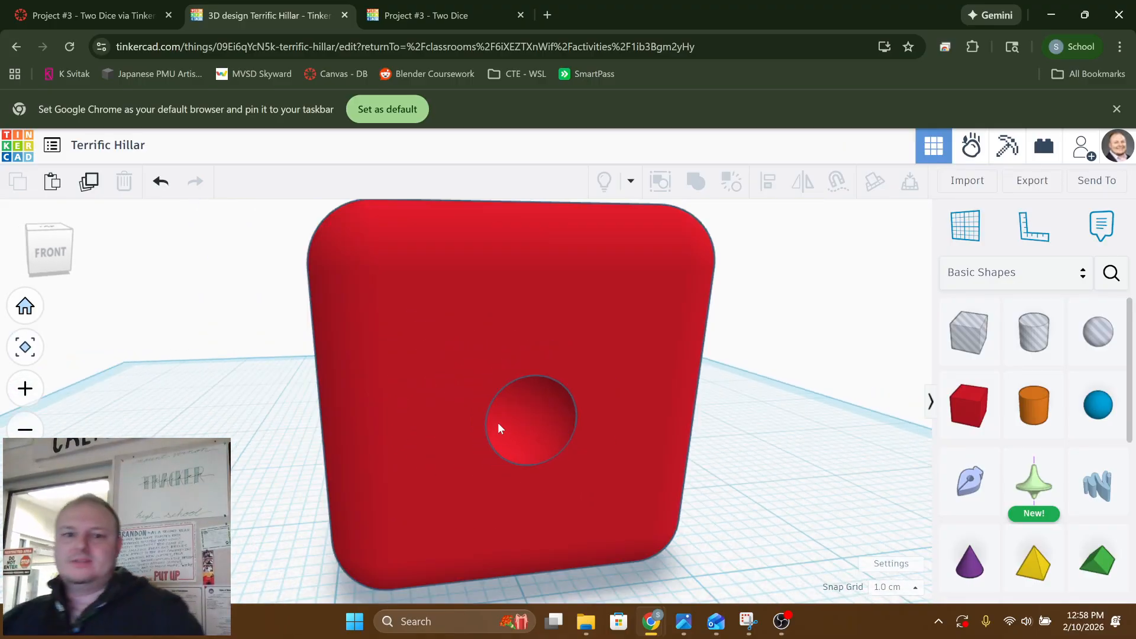
{"action": "right_click_drag", "start_coordinate": [449, 413], "coordinate": [532, 400]}
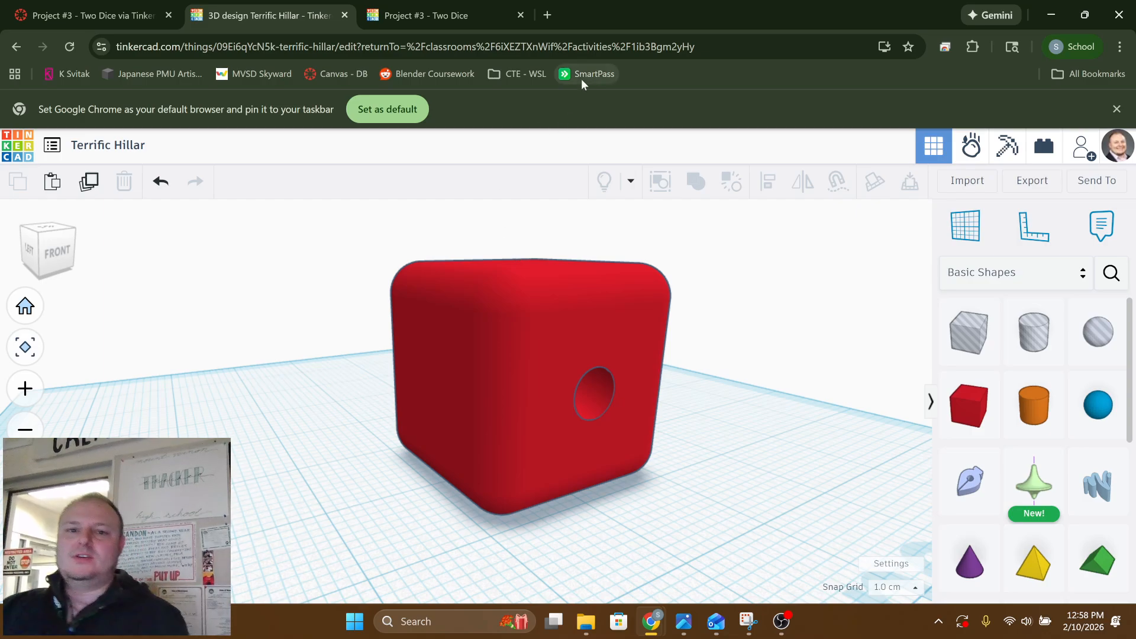
Search Google Images in a new browser tab for "dice"
{"action": "left_click", "coordinate": [547, 15]}
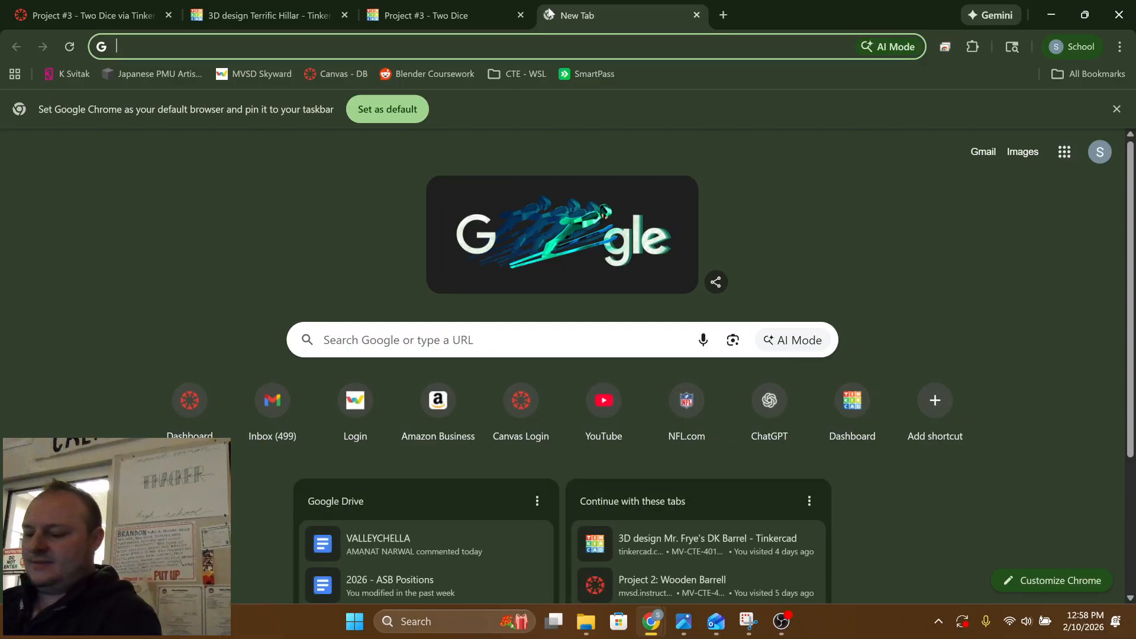
{"action": "type", "text": "dice"}
{"action": "key", "text": "Return"}
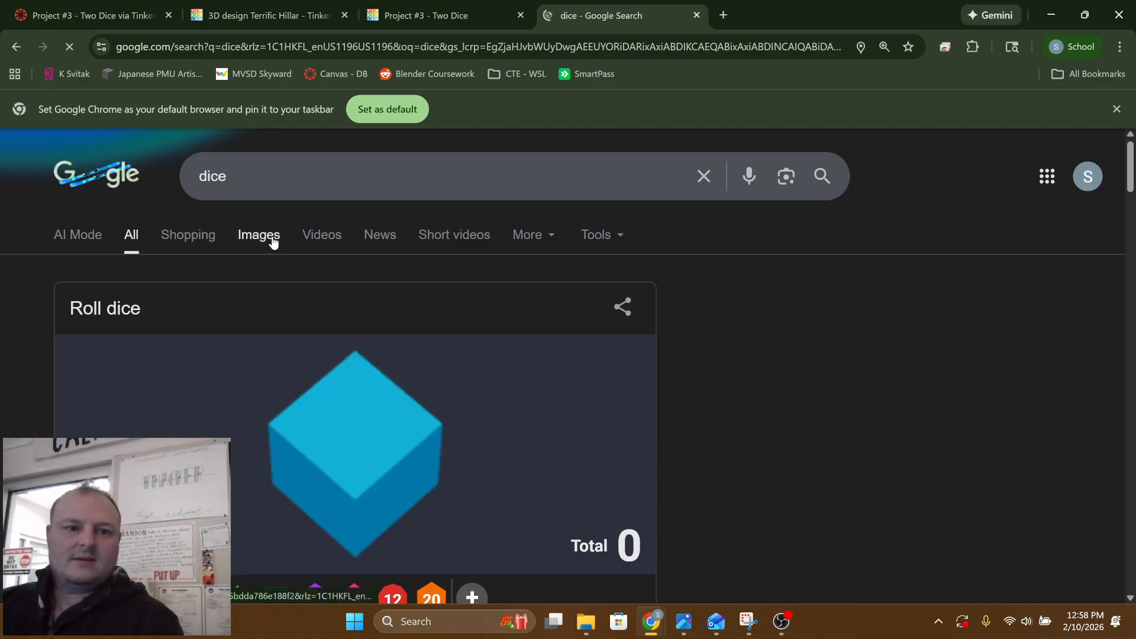
{"action": "left_click", "coordinate": [271, 239]}
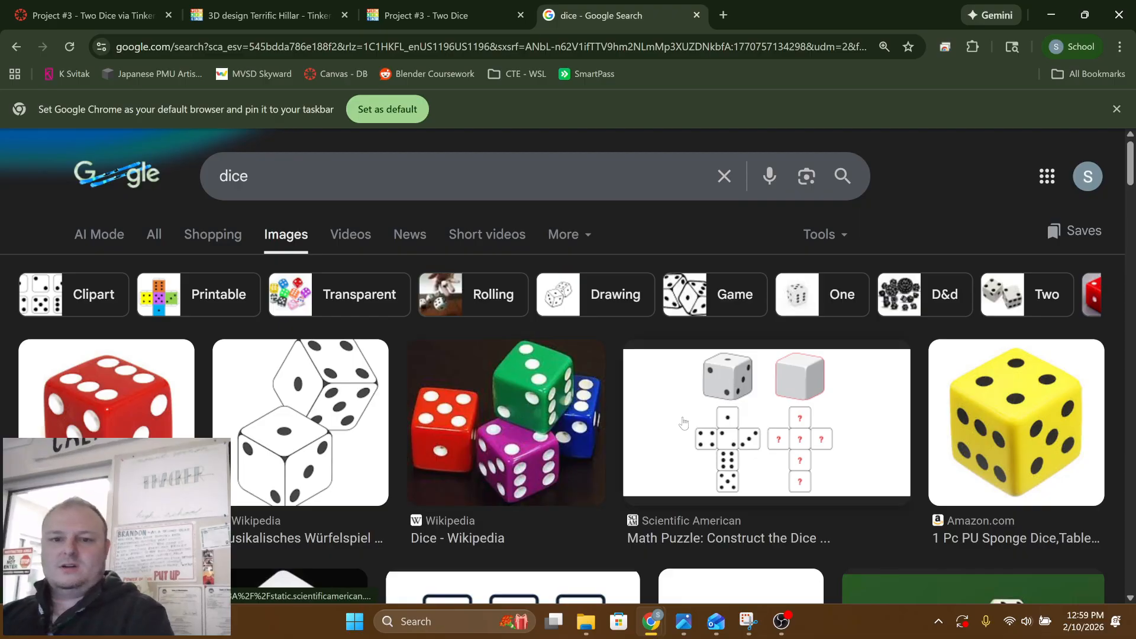
Open the Scientific American "Math Puzzle: Construct the Dice" article from the image results and reject its optional cookies
{"action": "left_click", "coordinate": [732, 438]}
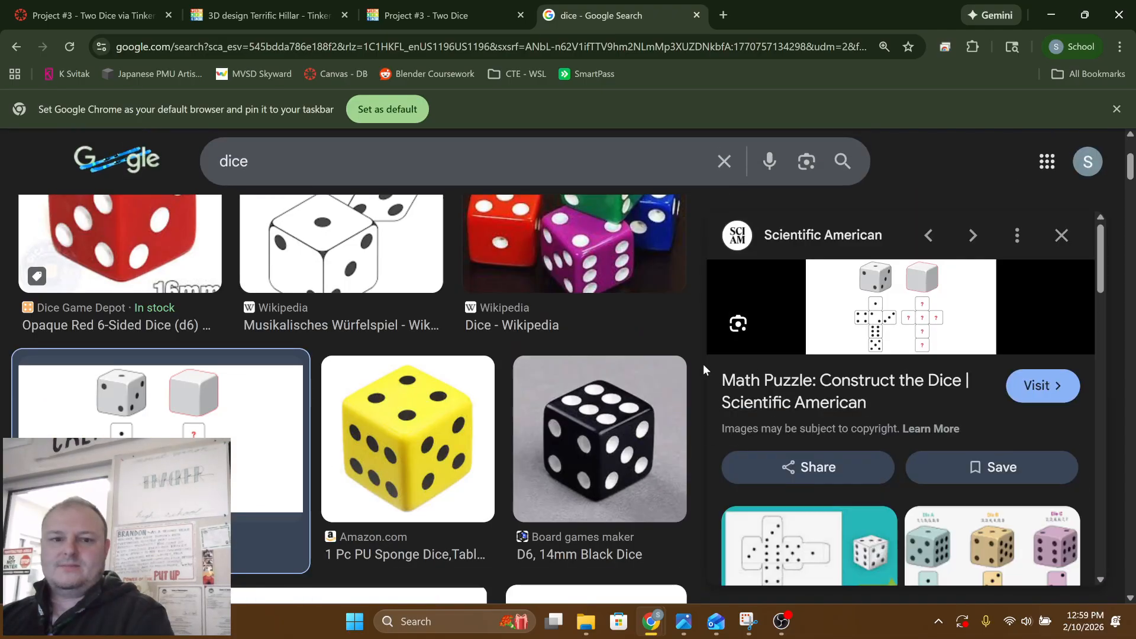
{"action": "left_click", "coordinate": [860, 327]}
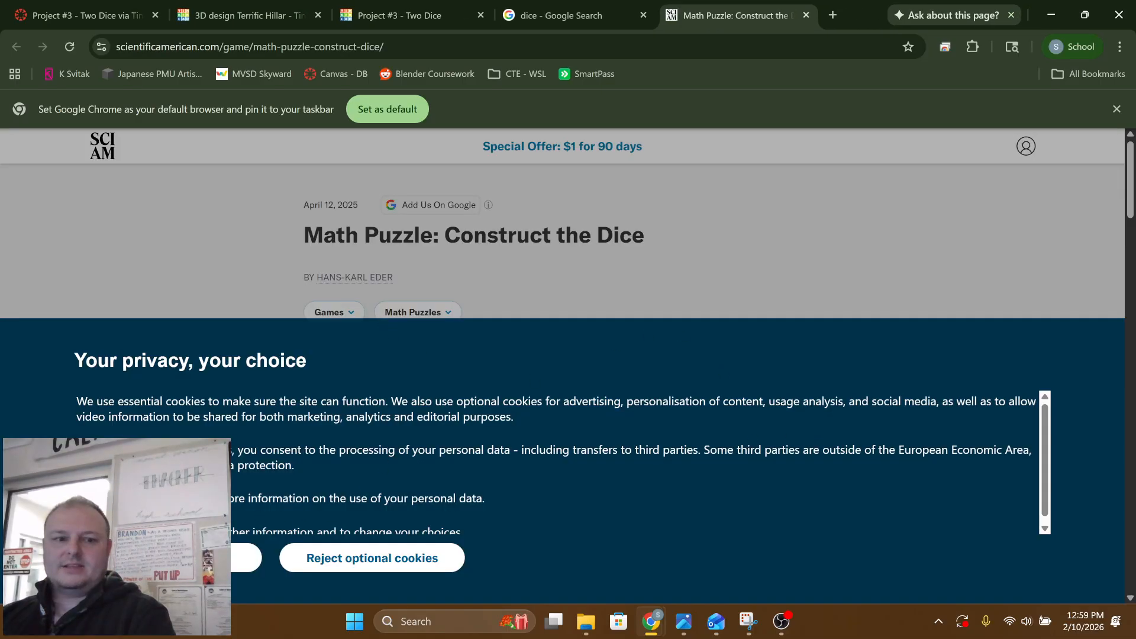
{"action": "left_click", "coordinate": [384, 568]}
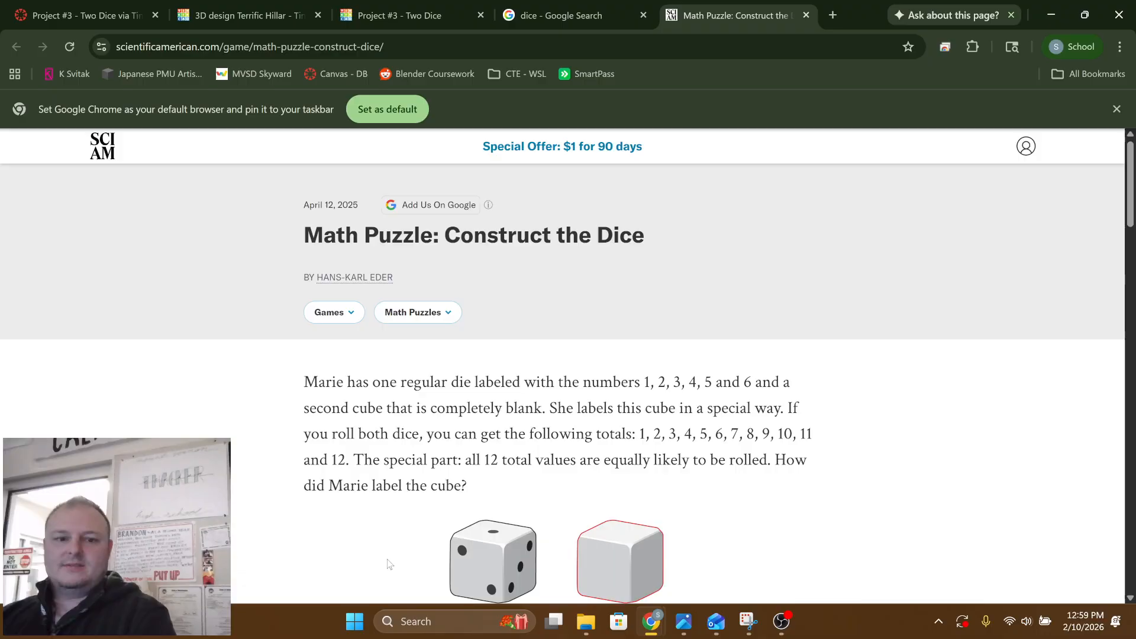
Enlarge the article's unfolded dice diagram to 175% and examine how the pips are arranged on each face
{"action": "scroll", "coordinate": [484, 476], "scroll_direction": "down", "scroll_amount": 10}
{"action": "scroll", "coordinate": [484, 476], "scroll_direction": "up", "scroll_amount": 4}
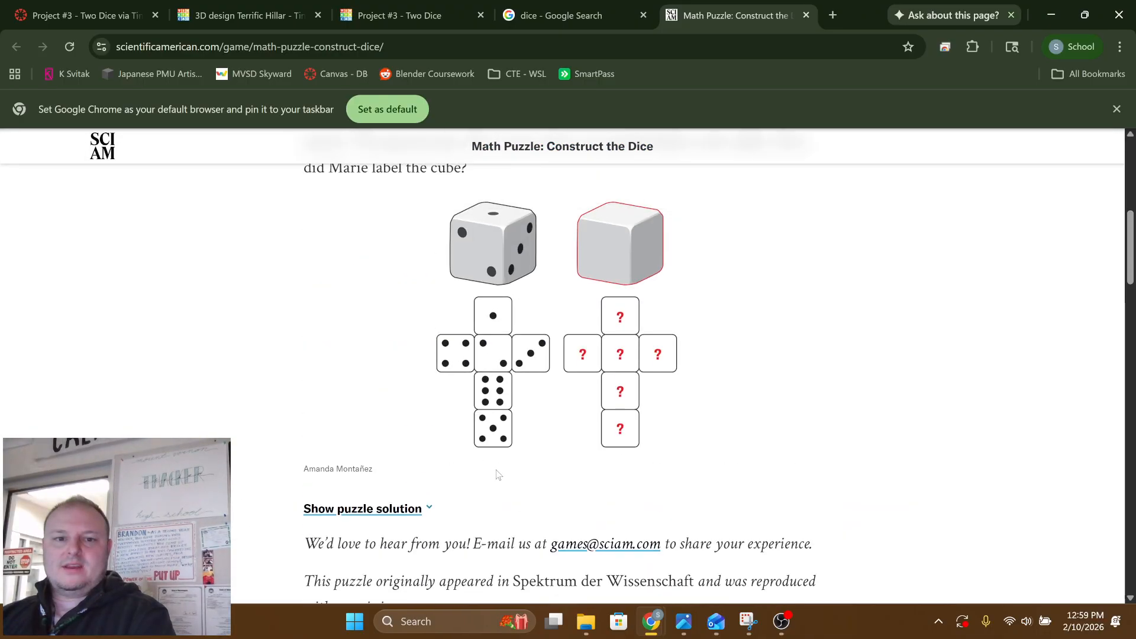
{"action": "scroll", "coordinate": [548, 464], "scroll_direction": "up", "scroll_amount": 4, "text": "ctrl"}
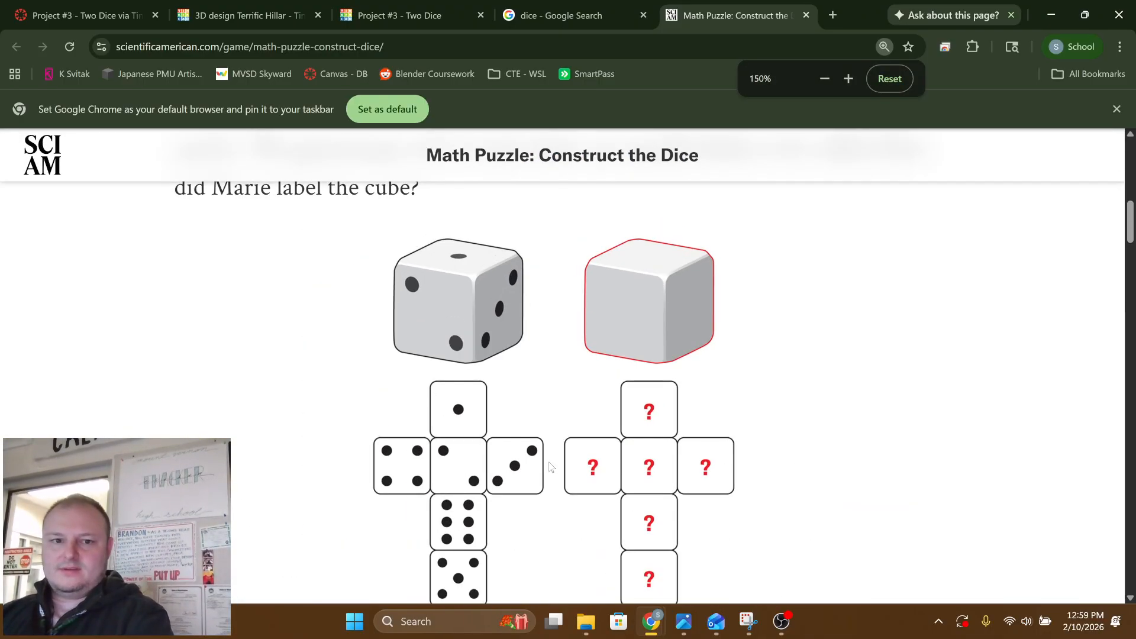
{"action": "scroll", "coordinate": [550, 470], "scroll_direction": "down", "scroll_amount": 1}
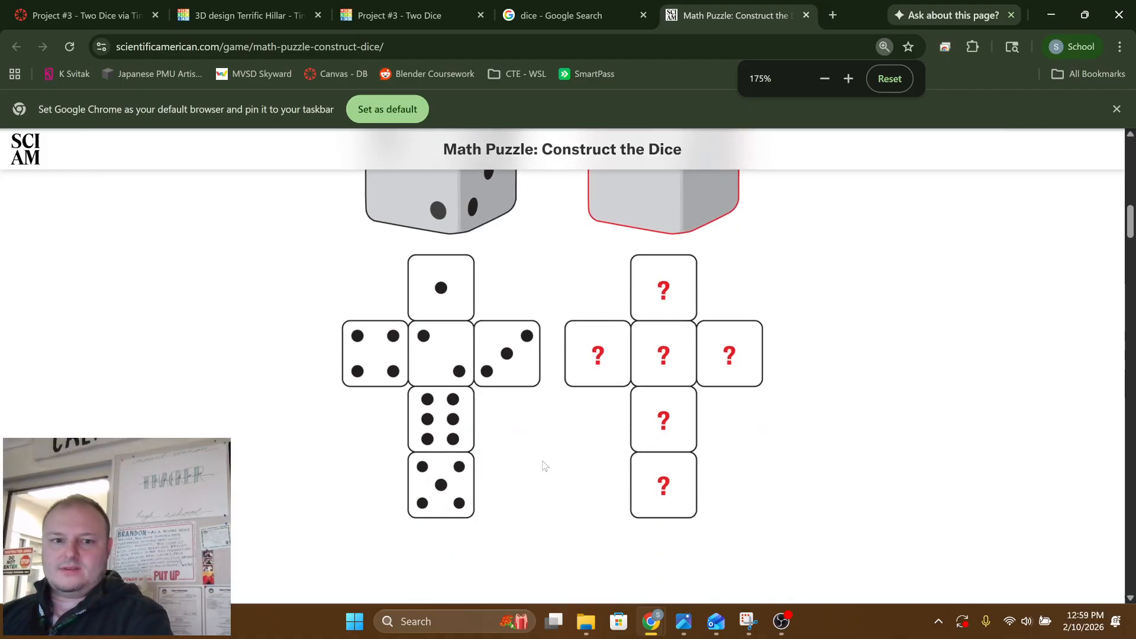
{"action": "scroll", "coordinate": [545, 466], "scroll_direction": "up", "scroll_amount": 1}
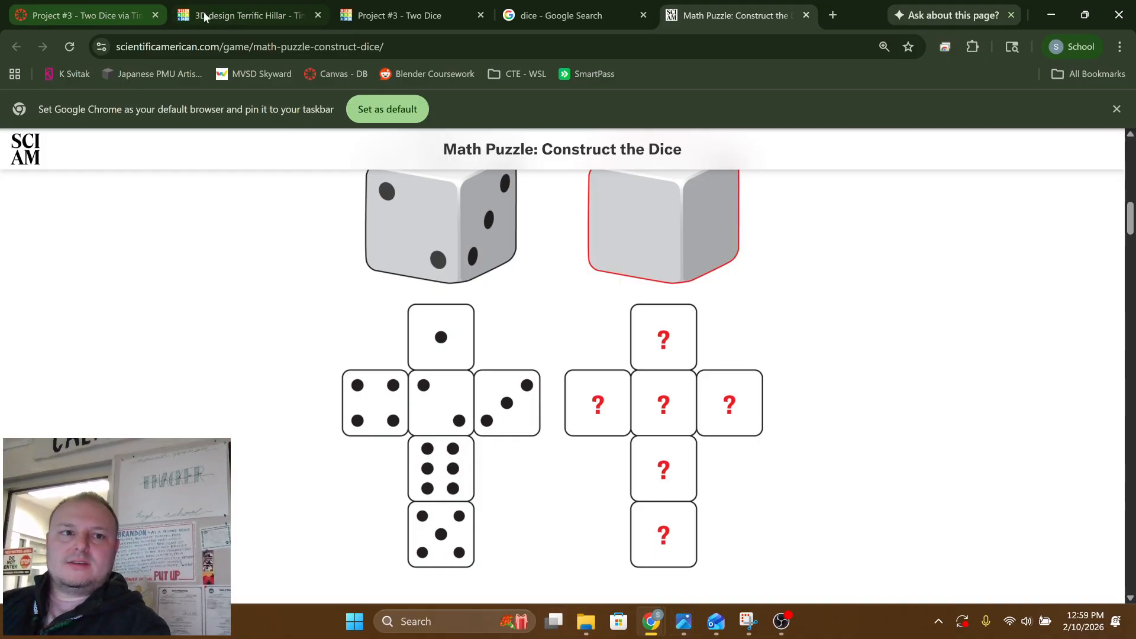
Switch back to the Tinkercad design and ungroup the die into its box and sphere hole
{"action": "left_click", "coordinate": [250, 15]}
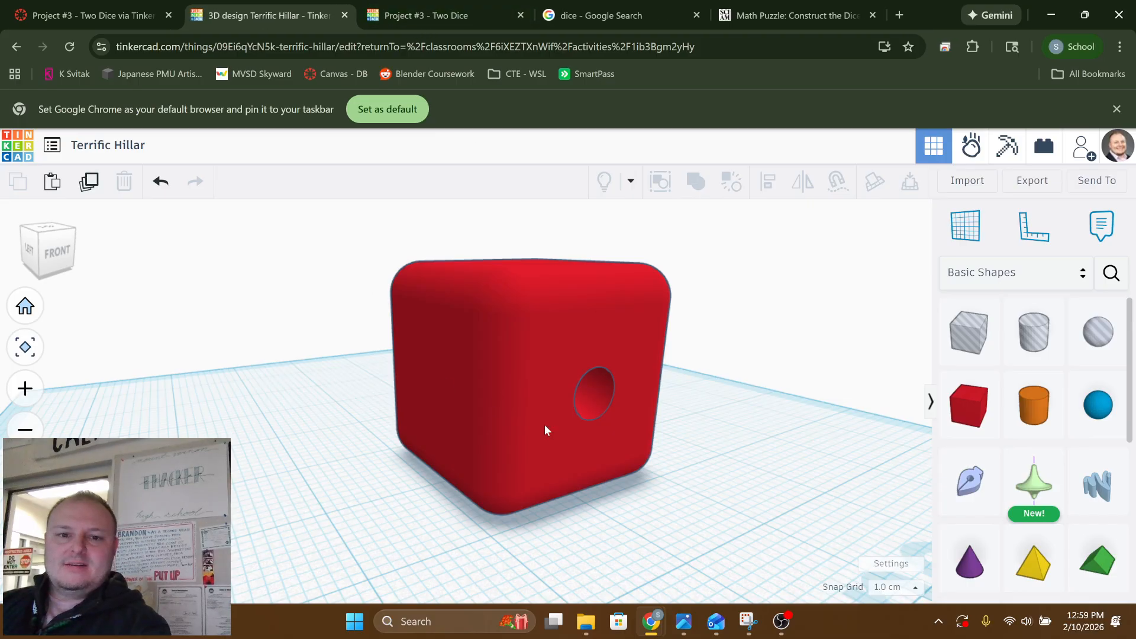
{"action": "right_click_drag", "start_coordinate": [574, 433], "coordinate": [611, 494]}
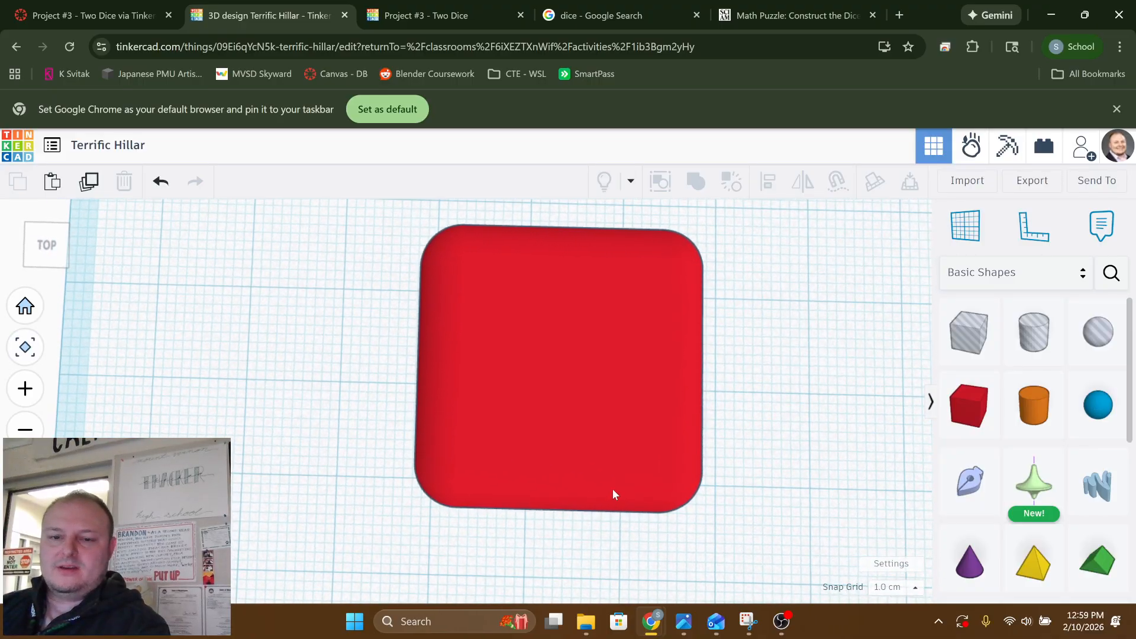
{"action": "right_click_drag", "start_coordinate": [335, 435], "coordinate": [414, 450]}
{"action": "left_click", "coordinate": [502, 519]}
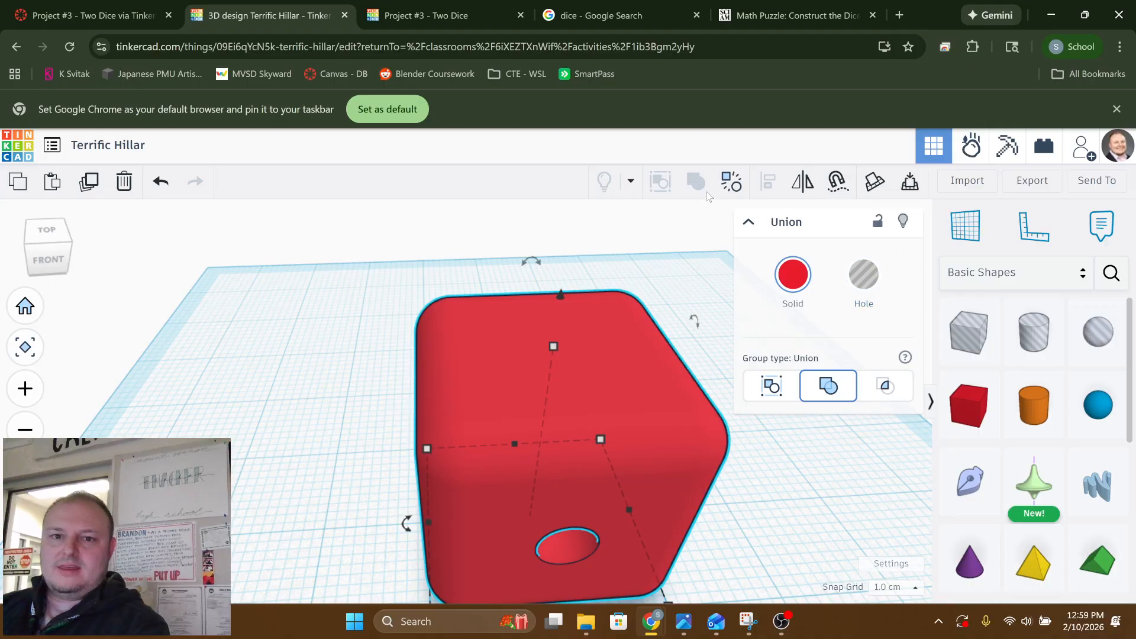
{"action": "left_click", "coordinate": [650, 257]}
{"action": "left_click", "coordinate": [619, 392]}
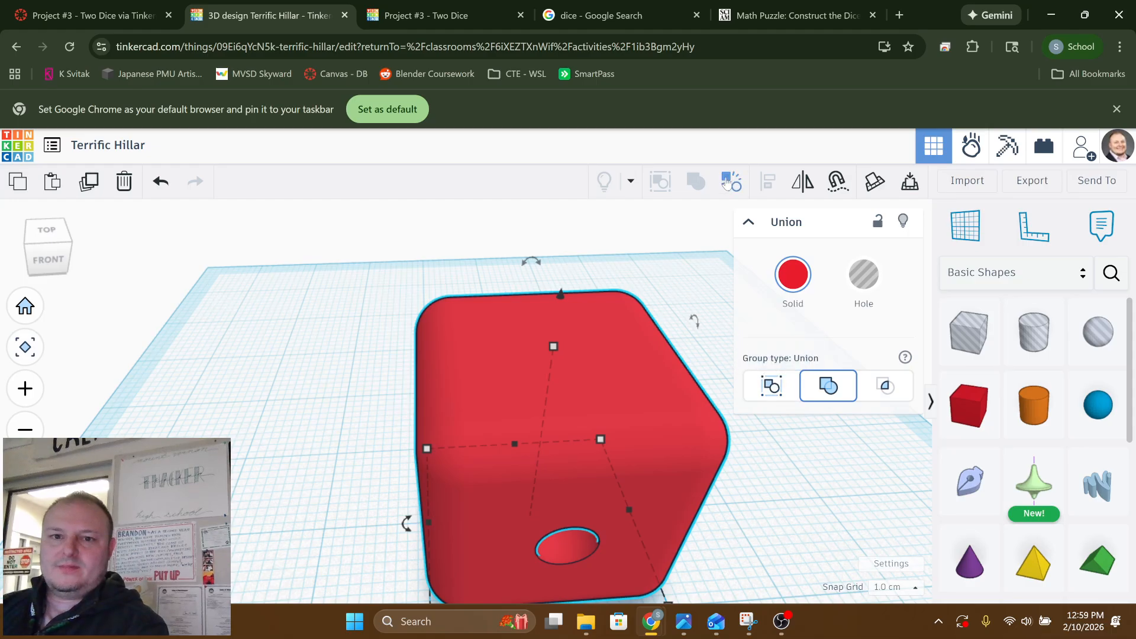
{"action": "key", "text": "ctrl+shift+g"}
{"action": "left_click", "coordinate": [754, 522]}
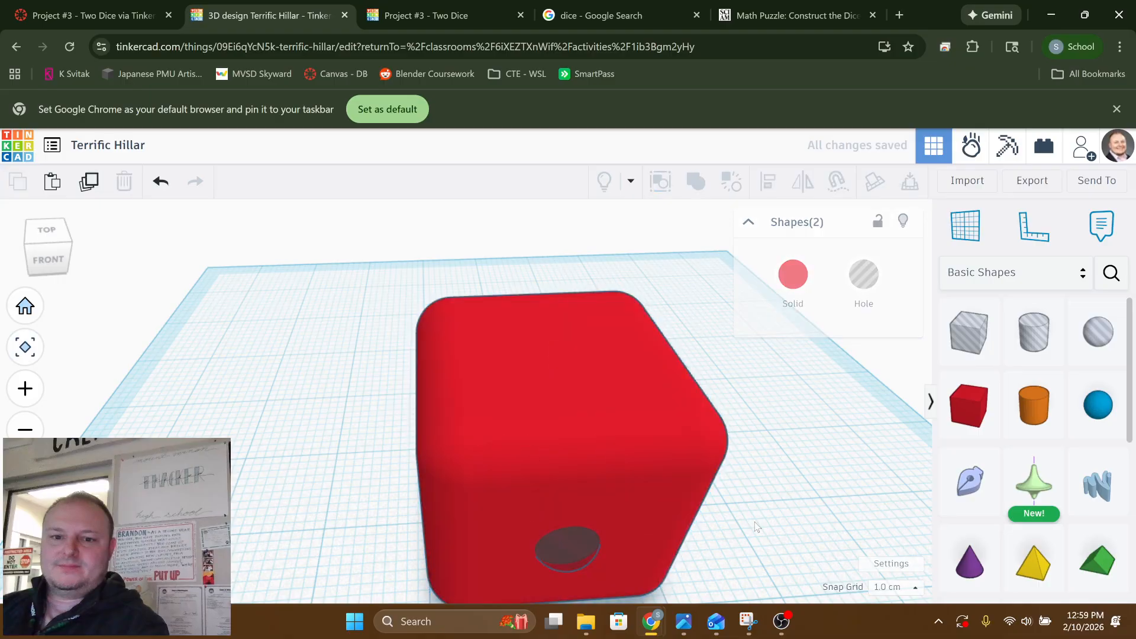
Create two copies of the sphere hole beside the original on the box's front face
{"action": "left_click", "coordinate": [556, 550]}
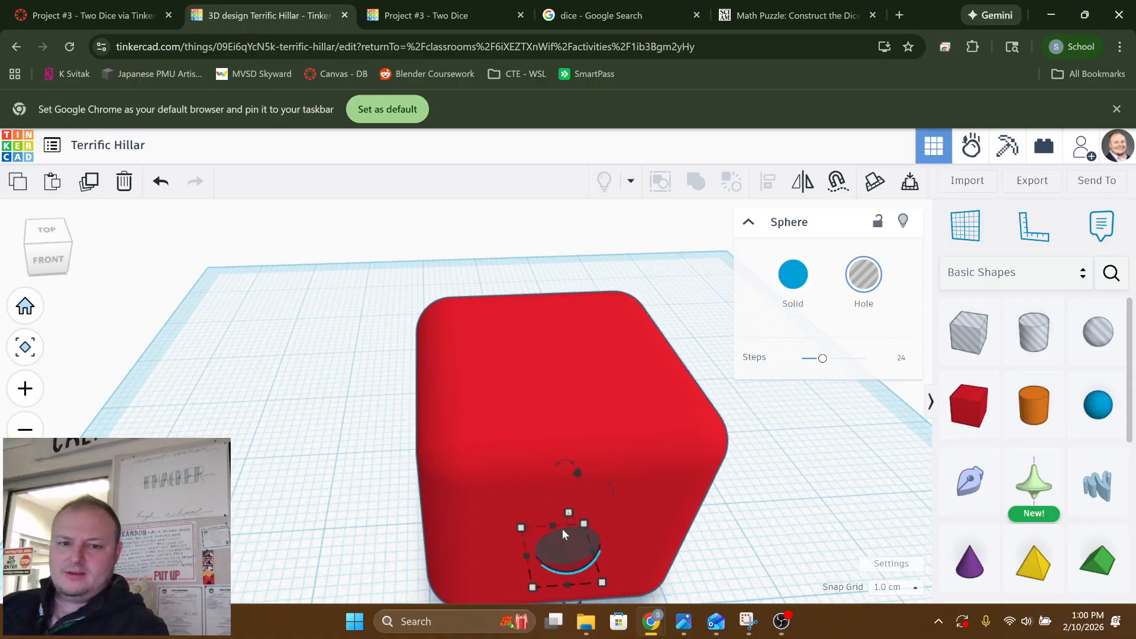
{"action": "key", "text": "ctrl+v"}
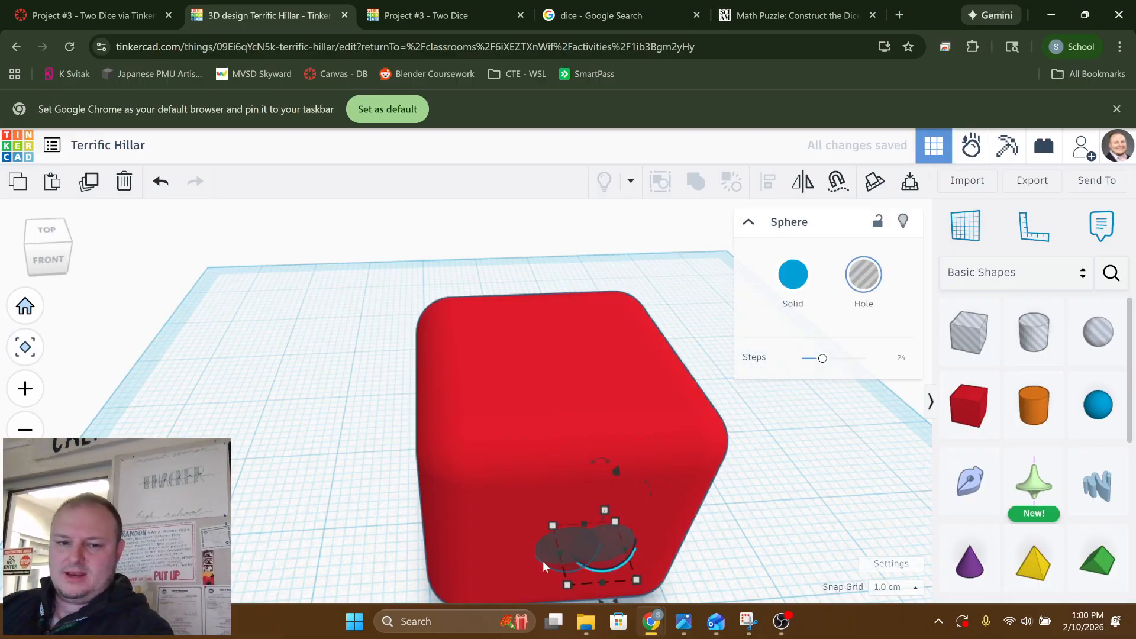
{"action": "left_click", "coordinate": [542, 553], "text": "shift"}
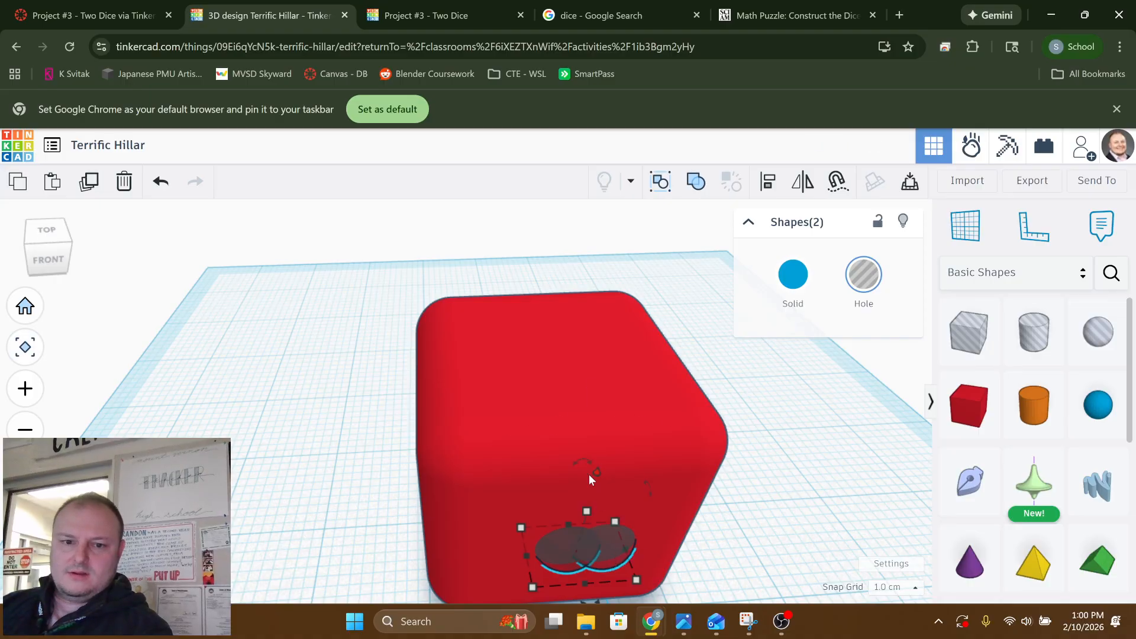
{"action": "left_click", "coordinate": [725, 537]}
{"action": "middle_click_drag", "start_coordinate": [725, 538], "coordinate": [705, 510]}
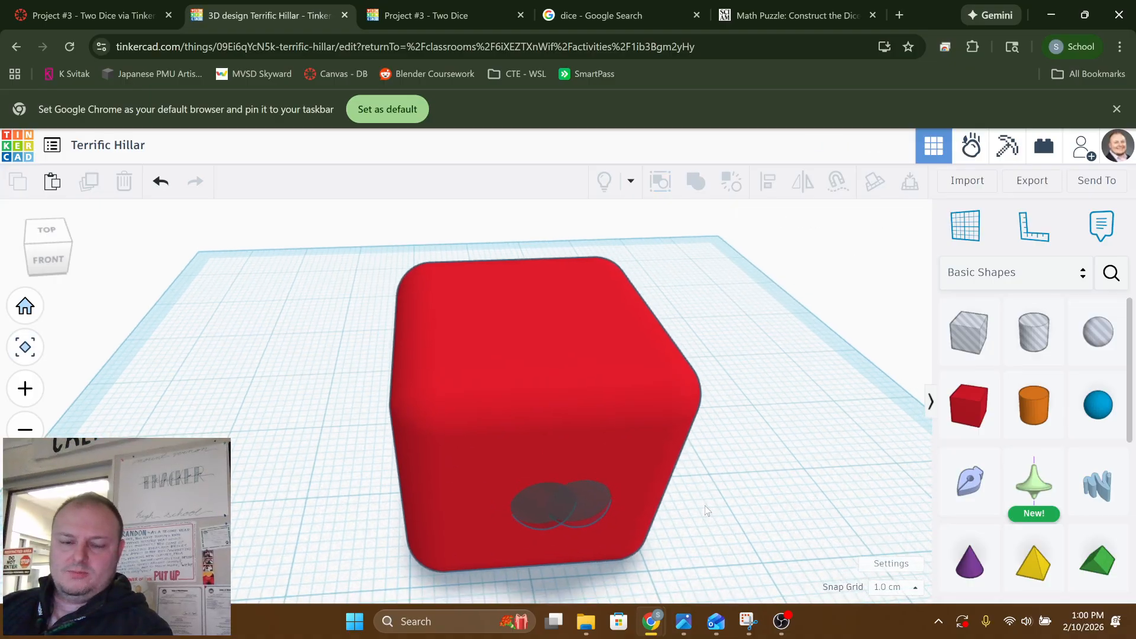
{"action": "right_click_drag", "start_coordinate": [706, 510], "coordinate": [522, 482]}
{"action": "left_click", "coordinate": [522, 482]}
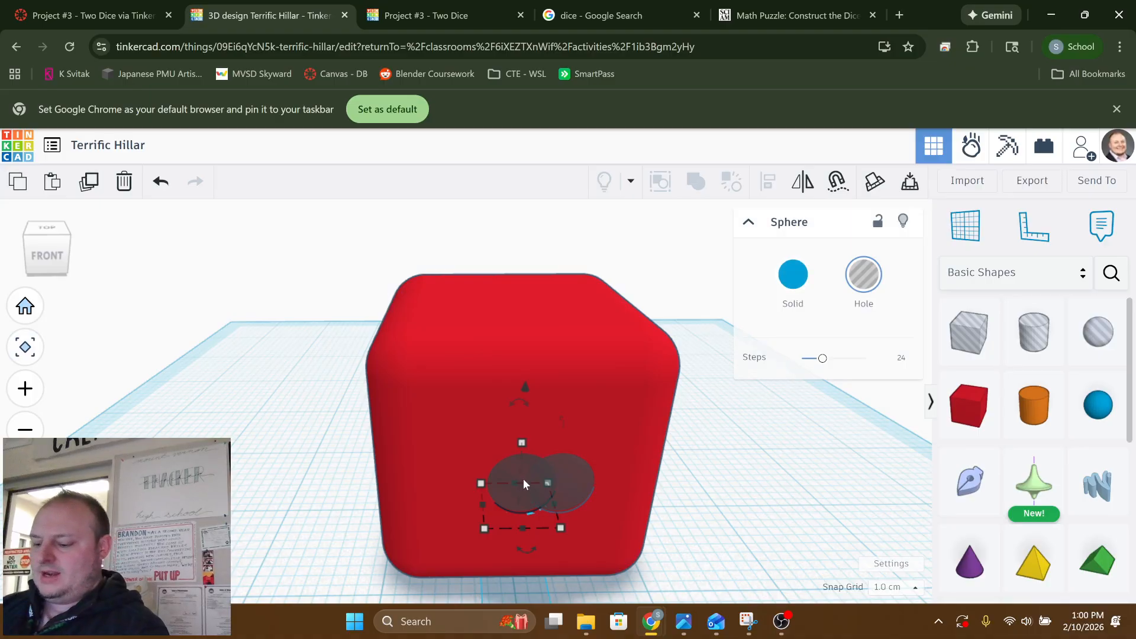
{"action": "left_click", "coordinate": [522, 481]}
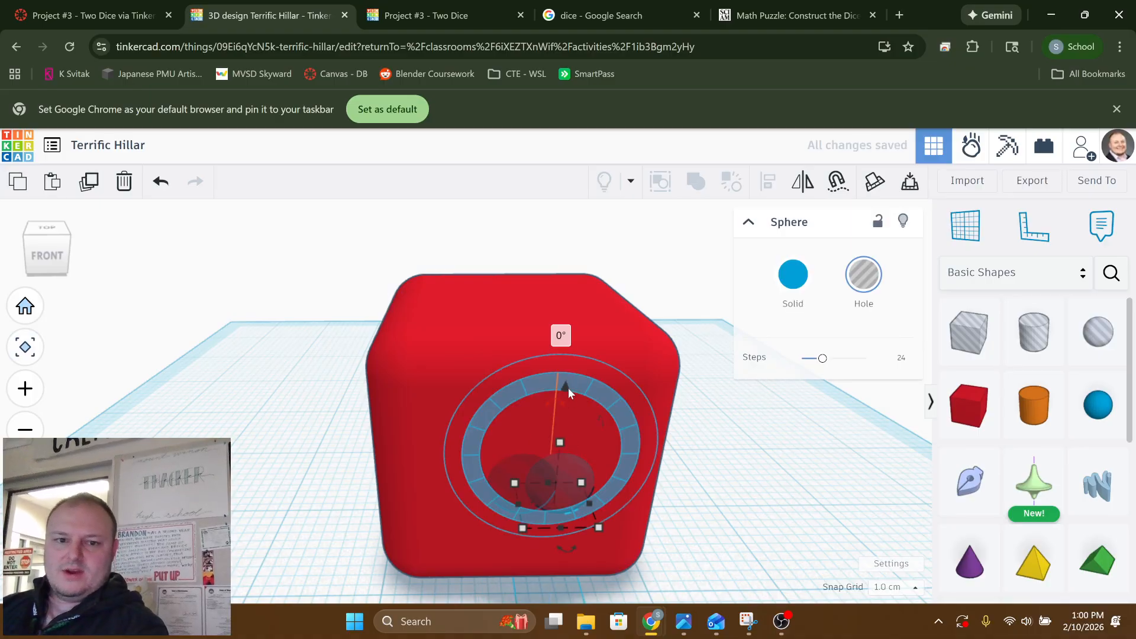
Raise one copied sphere hole by 5.50 mm and the other by 10.50 mm
{"action": "left_click_drag", "start_coordinate": [568, 388], "coordinate": [579, 303]}
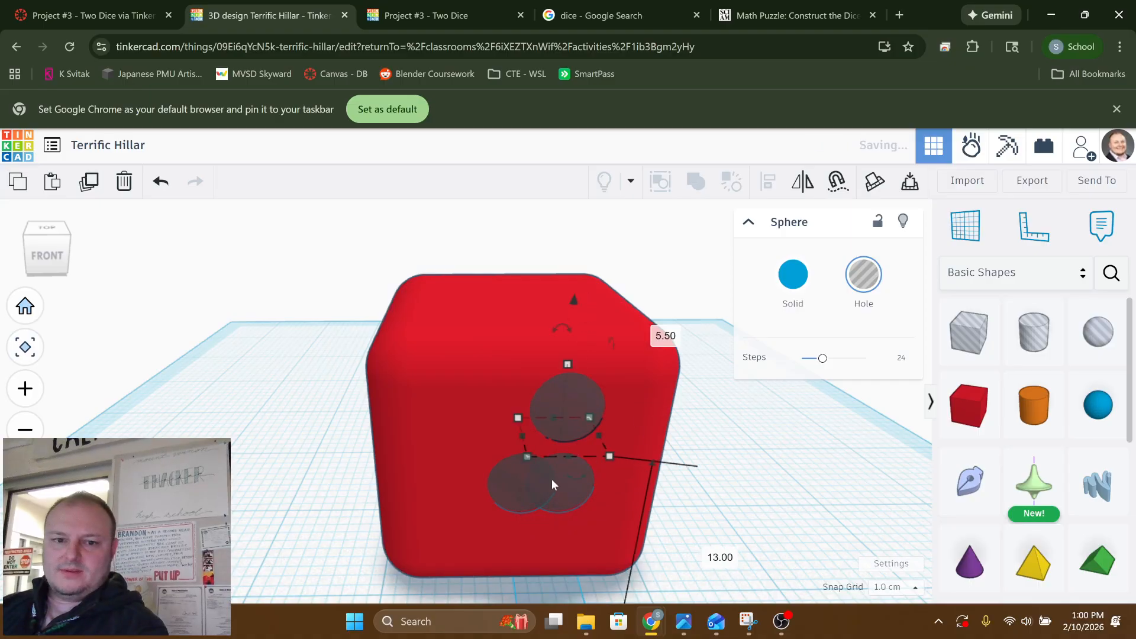
{"action": "left_click", "coordinate": [570, 483]}
{"action": "left_click", "coordinate": [729, 536]}
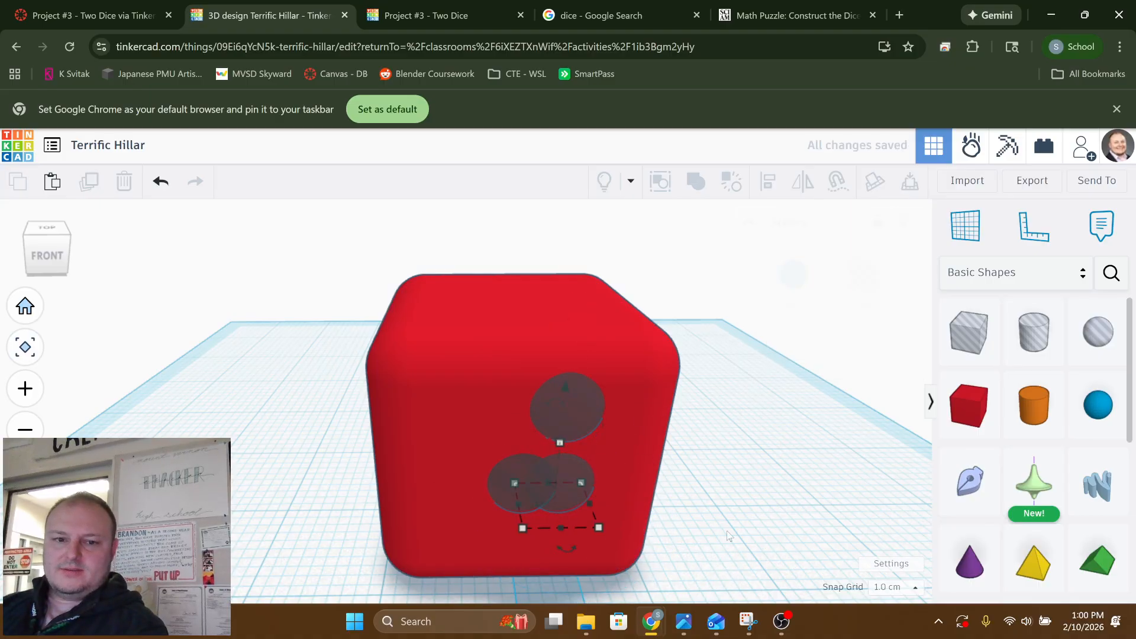
{"action": "left_click", "coordinate": [570, 484]}
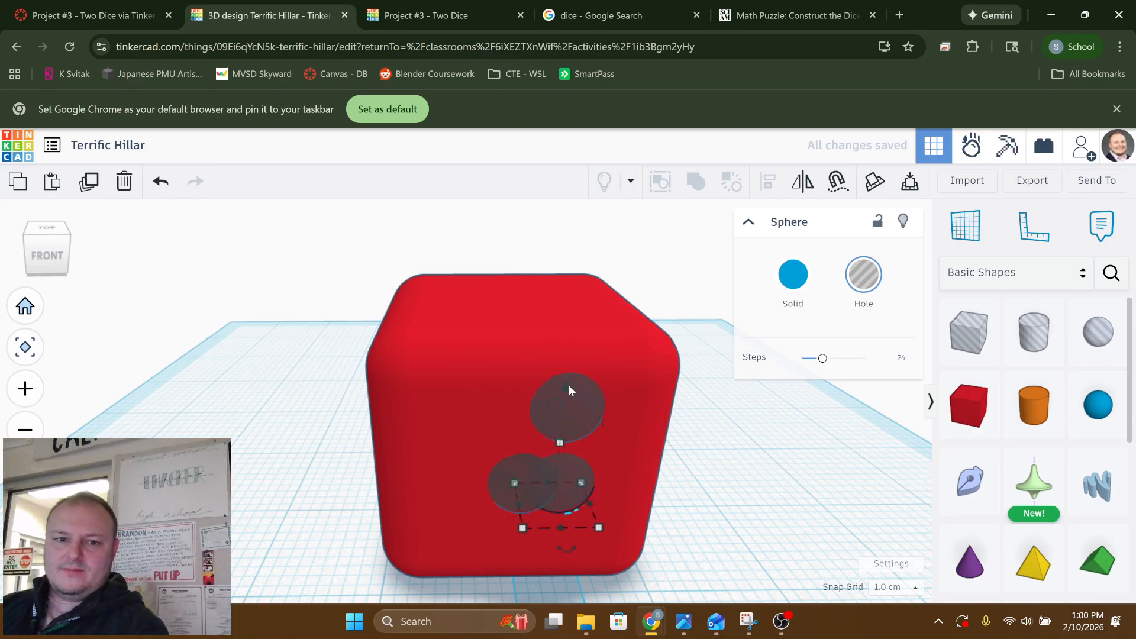
{"action": "left_click_drag", "start_coordinate": [569, 385], "coordinate": [587, 198]}
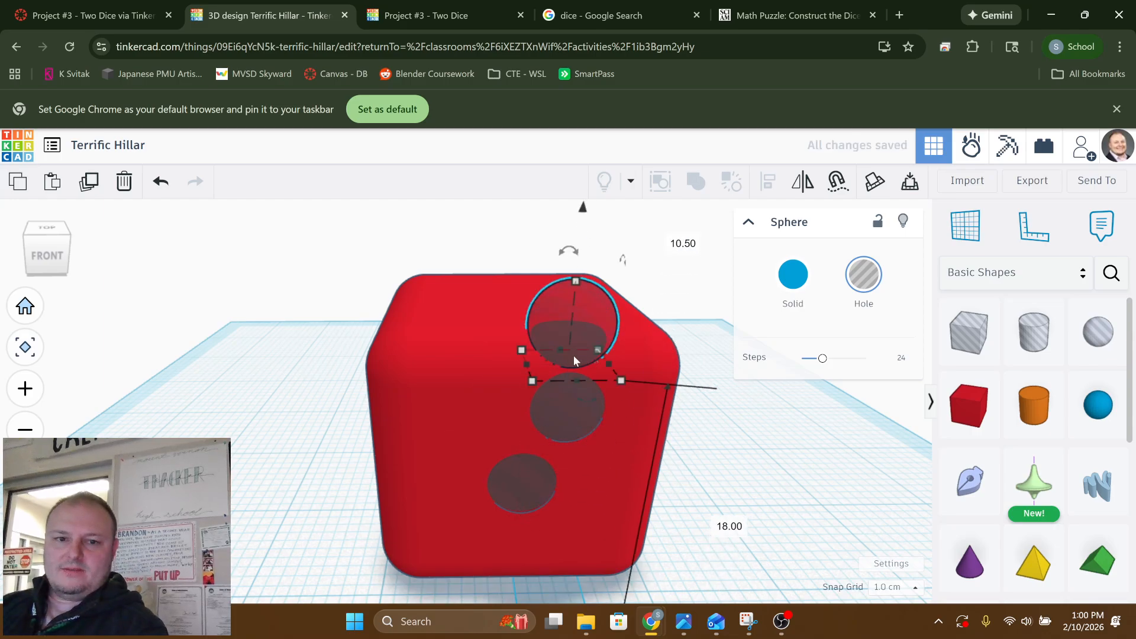
Shift the lower of the two raised sphere holes toward the box's left side
{"action": "left_click", "coordinate": [568, 419]}
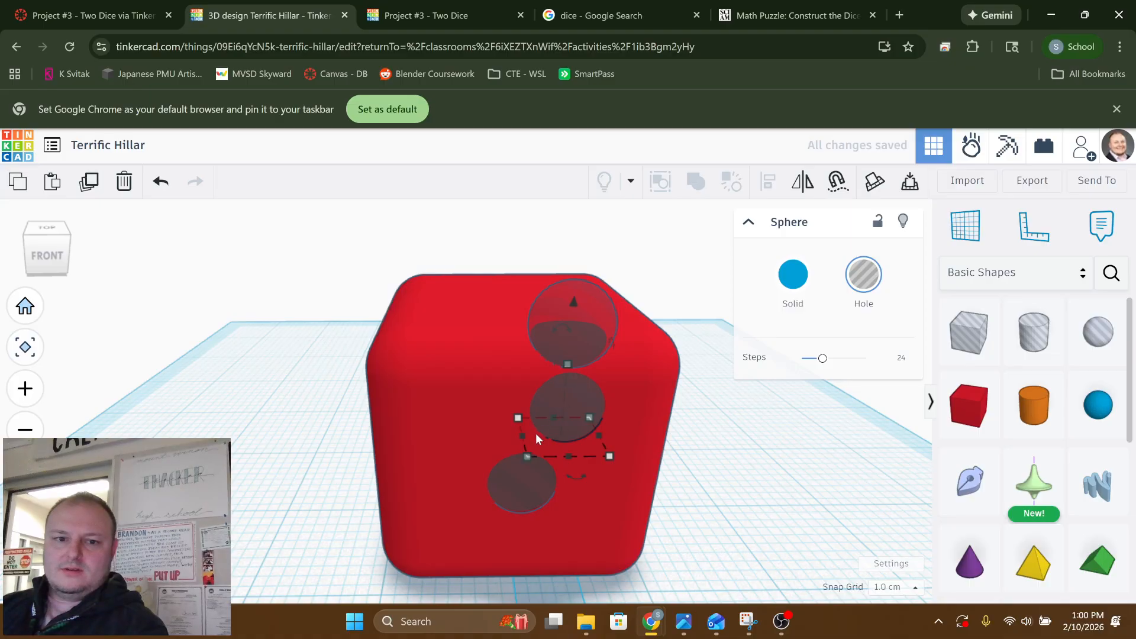
{"action": "key", "text": "Left"}
{"action": "key", "text": "Left"}
{"action": "key", "text": "Left"}
{"action": "key", "text": "Left"}
{"action": "key", "text": "Left"}
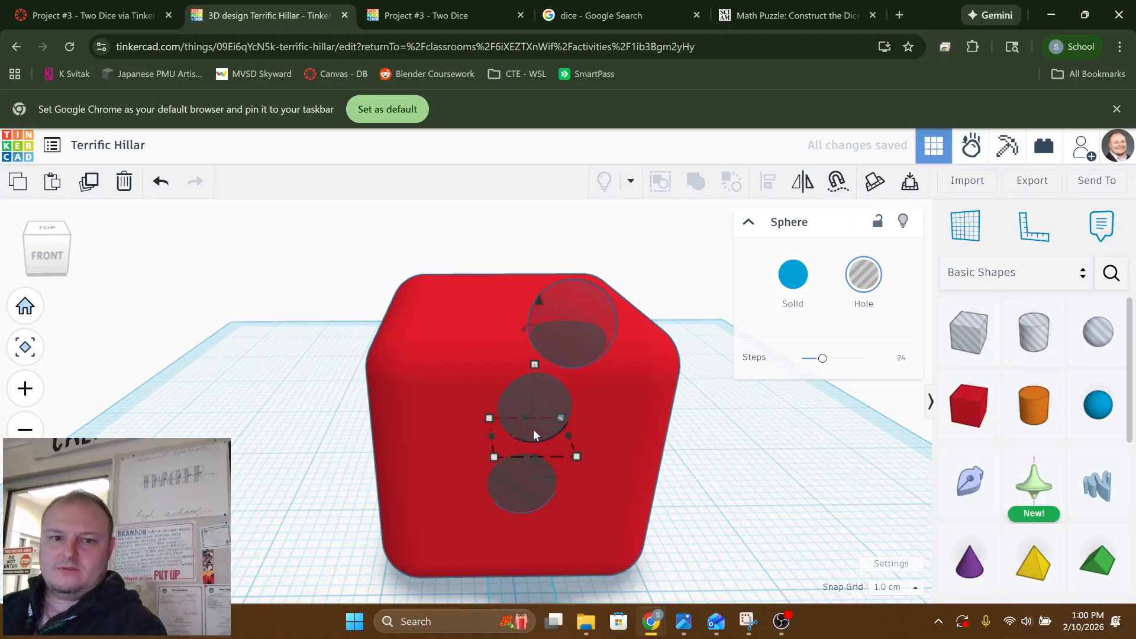
{"action": "key", "text": "Left"}
{"action": "key", "text": "Left"}
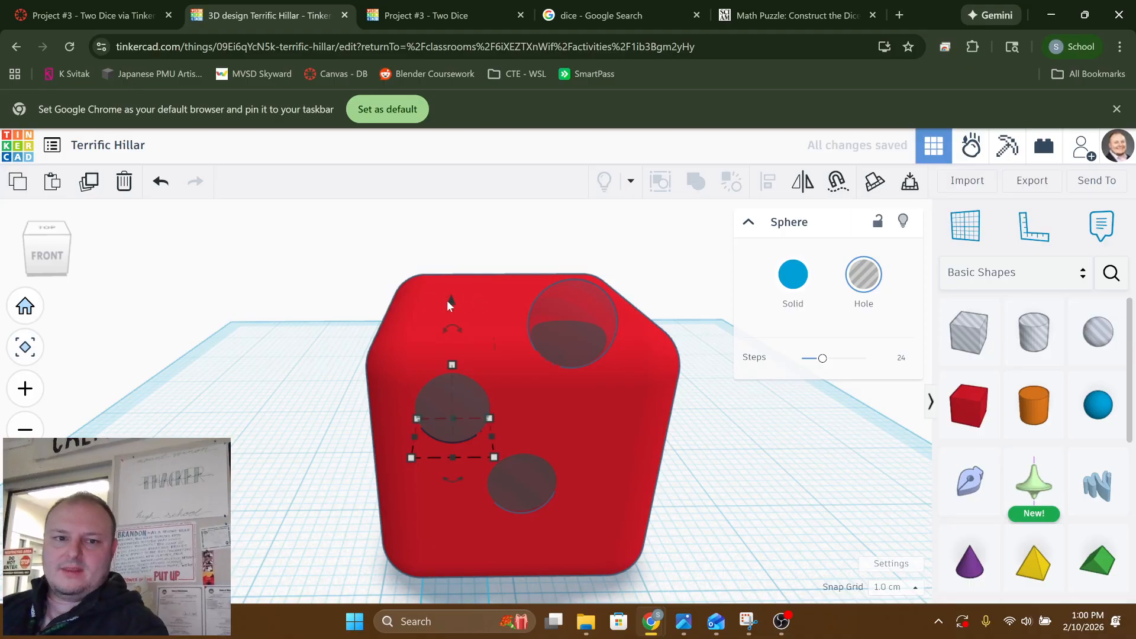
Raise the shifted sphere hole up to the box's top face and move it to the back-left corner
{"action": "left_click_drag", "start_coordinate": [453, 299], "coordinate": [453, 251]}
{"action": "right_click_drag", "start_coordinate": [443, 279], "coordinate": [726, 286]}
{"action": "key", "text": "Left"}
{"action": "key", "text": "Left"}
{"action": "key", "text": "Left"}
{"action": "key", "text": "Left"}
{"action": "key", "text": "Left"}
{"action": "key", "text": "Left"}
{"action": "key", "text": "Left"}
{"action": "key", "text": "Left"}
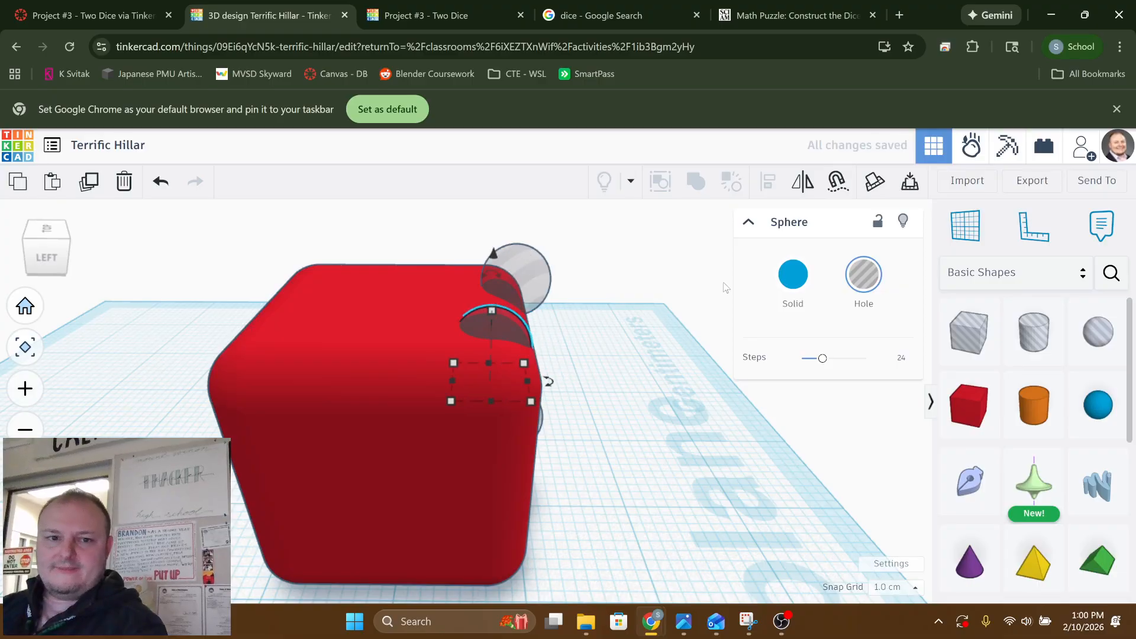
{"action": "key", "text": "Left"}
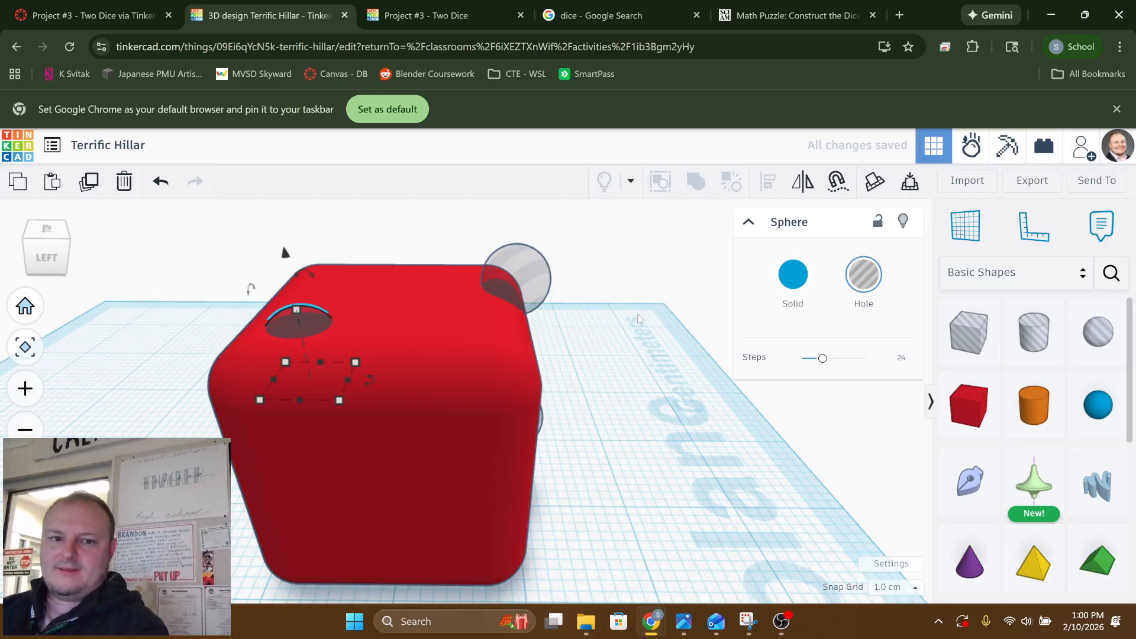
Nudge the other sphere hole on the top face back from the front edge and toward the right side
{"action": "right_click_drag", "start_coordinate": [637, 314], "coordinate": [630, 361]}
{"action": "left_click", "coordinate": [610, 357]}
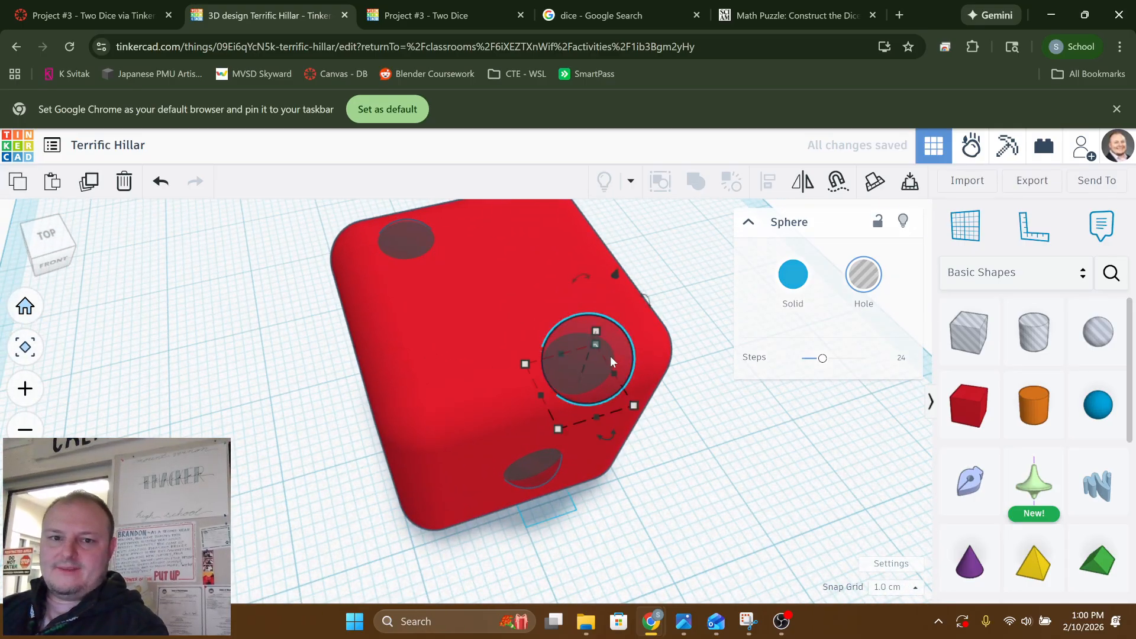
{"action": "key", "text": "Up"}
{"action": "key", "text": "Up"}
{"action": "key", "text": "Up"}
{"action": "key", "text": "Up"}
{"action": "key", "text": "Up"}
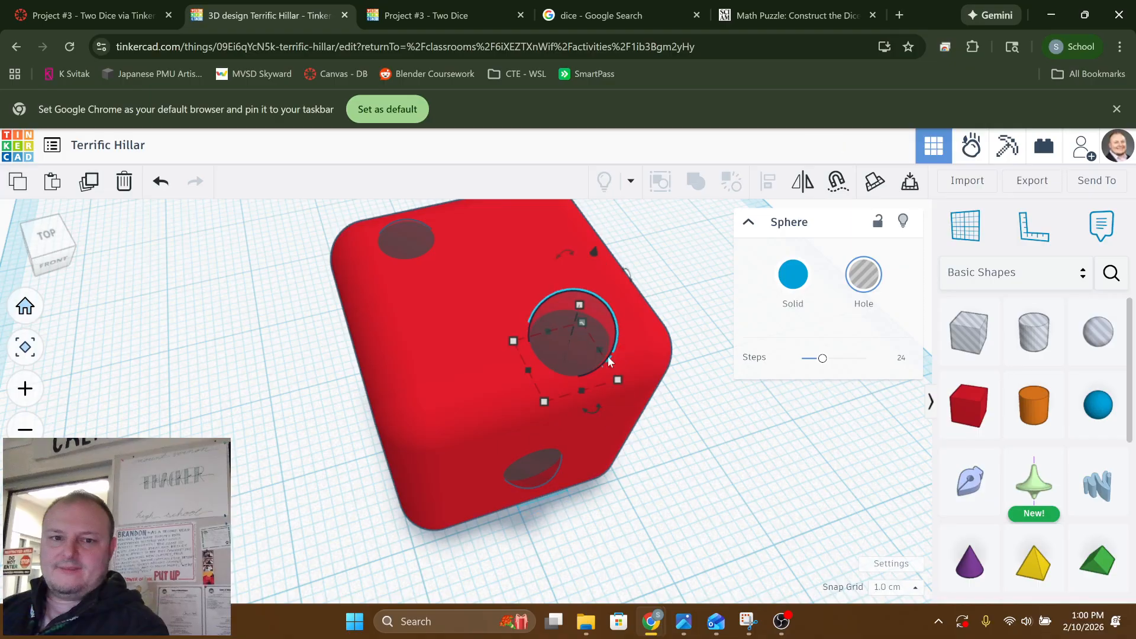
{"action": "key", "text": "Right"}
{"action": "key", "text": "Right"}
{"action": "key", "text": "Right"}
{"action": "key", "text": "Right"}
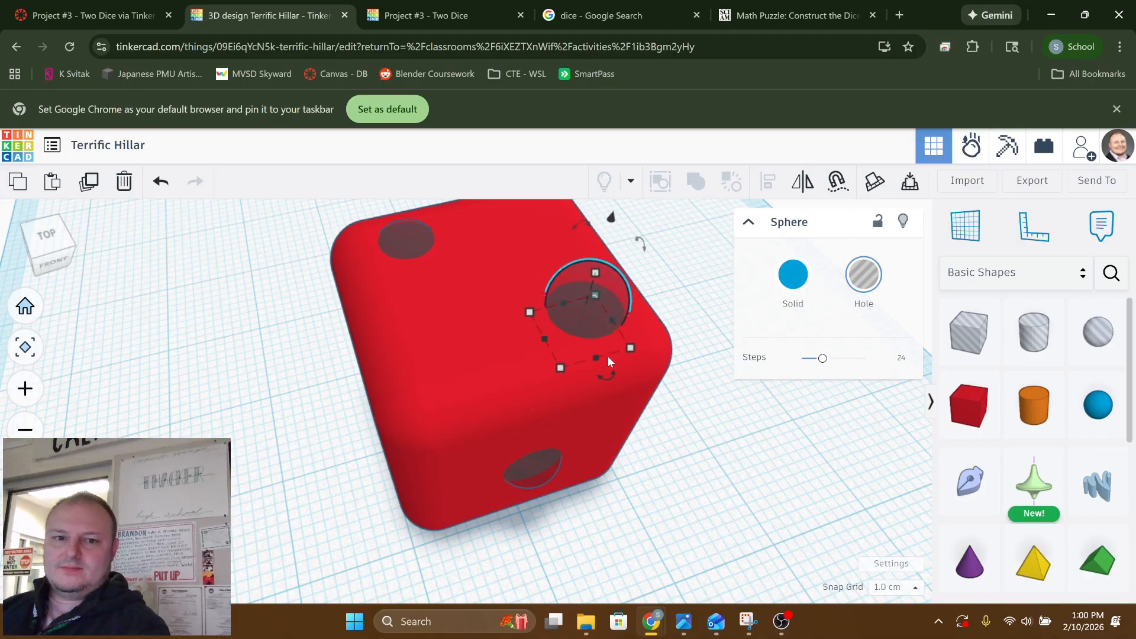
{"action": "left_click", "coordinate": [701, 491]}
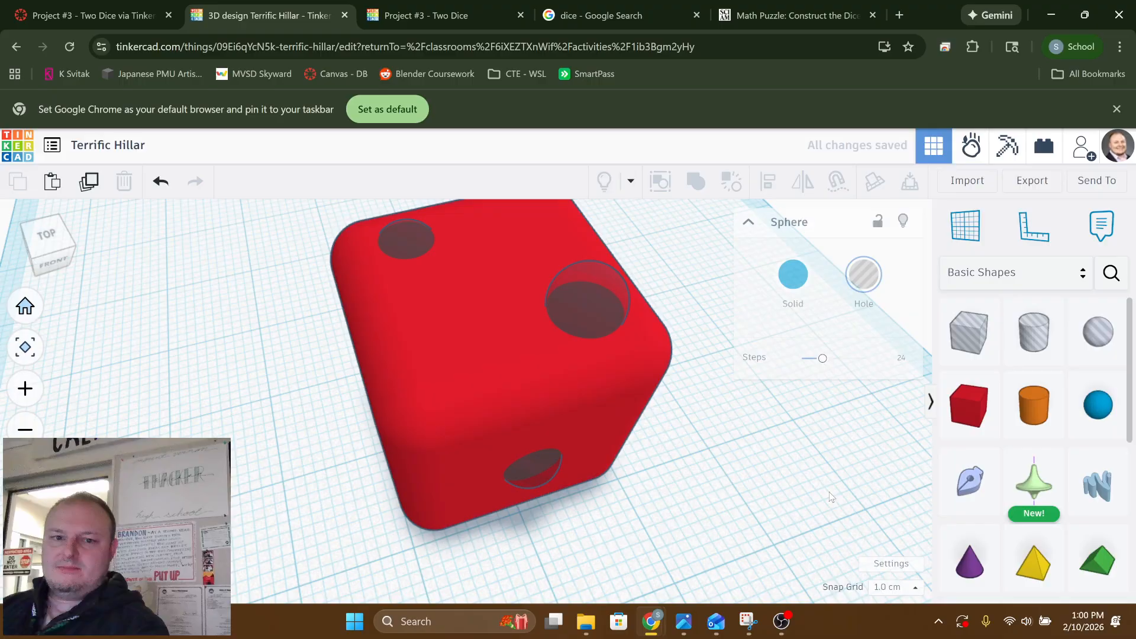
Union-group the box with only the front-face sphere hole, recutting the single pip
{"action": "right_click_drag", "start_coordinate": [675, 468], "coordinate": [526, 508]}
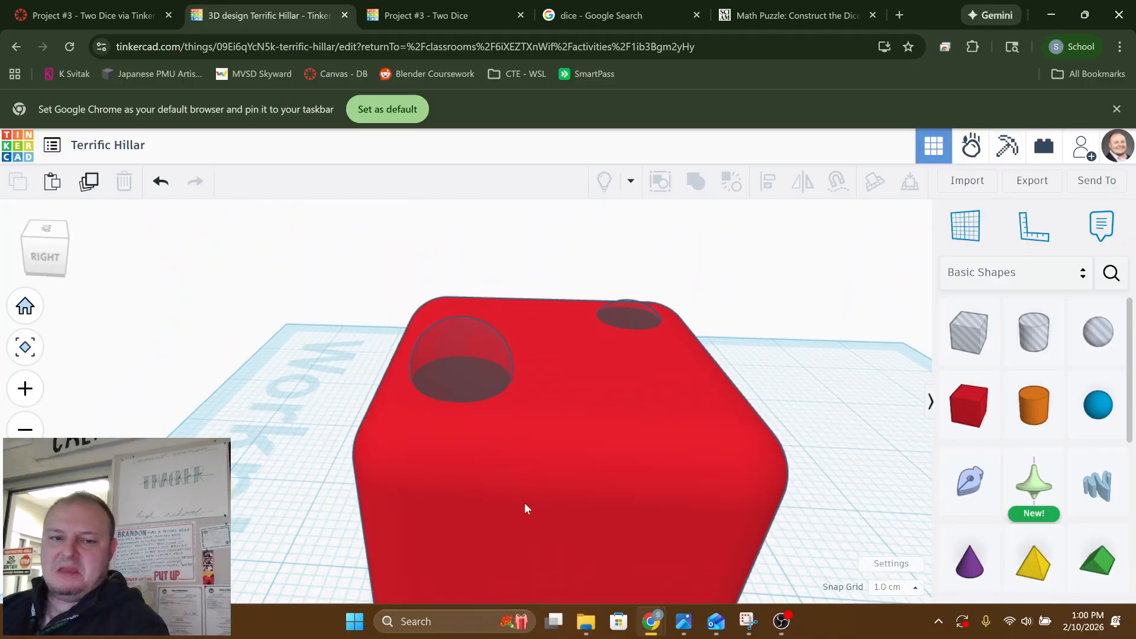
{"action": "left_click", "coordinate": [522, 528]}
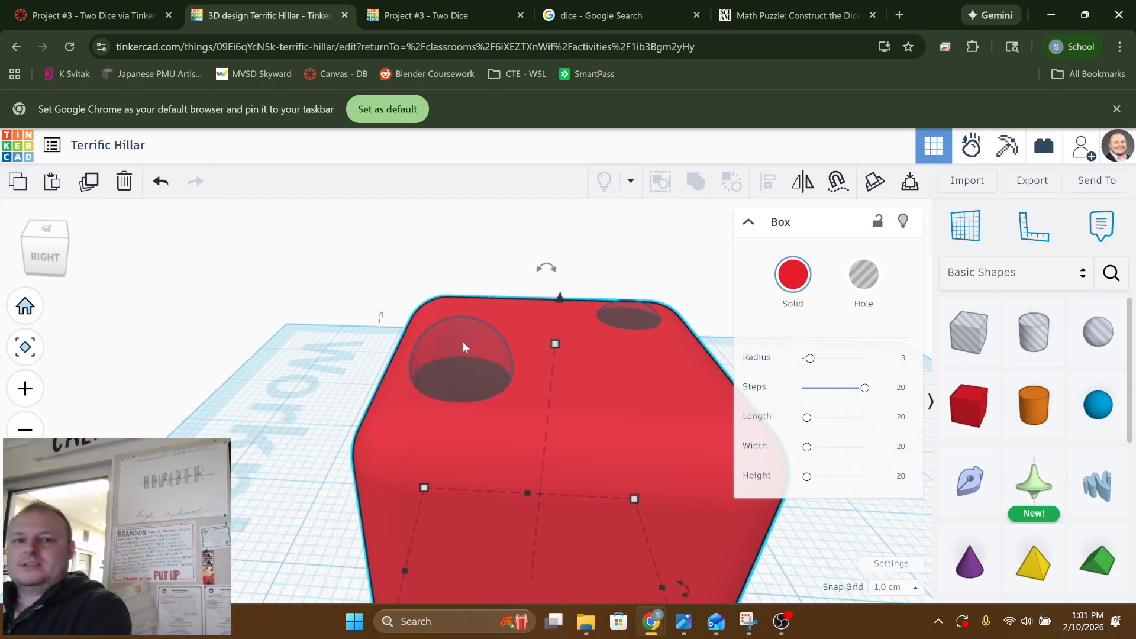
{"action": "left_click", "coordinate": [306, 361]}
{"action": "right_click_drag", "start_coordinate": [306, 361], "coordinate": [438, 498]}
{"action": "left_click", "coordinate": [445, 493]}
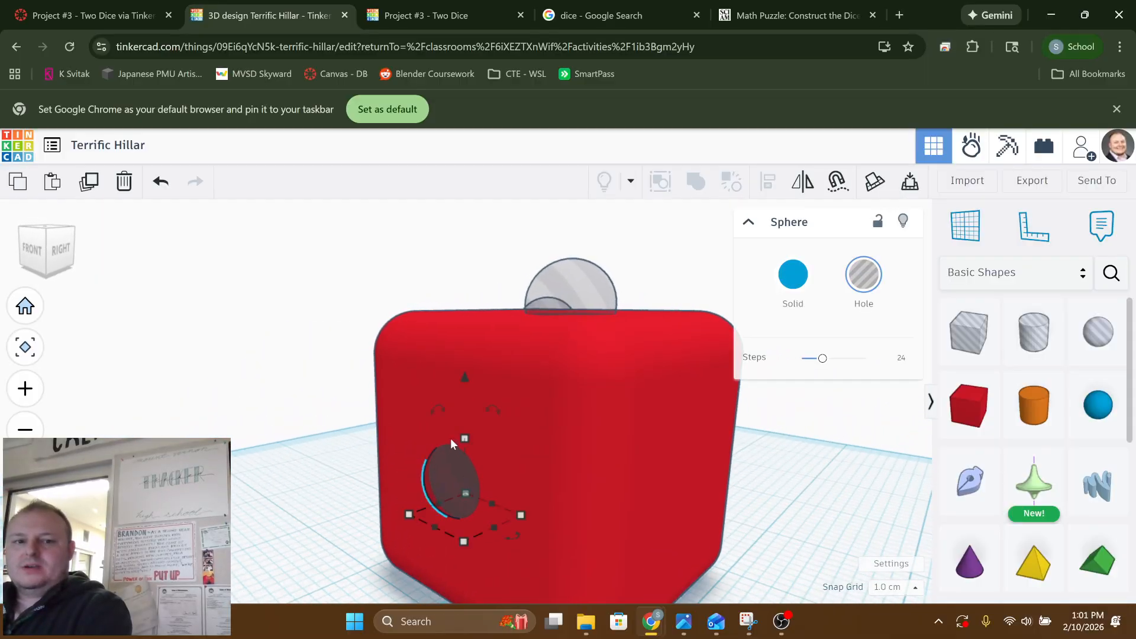
{"action": "left_click", "coordinate": [537, 439], "text": "shift"}
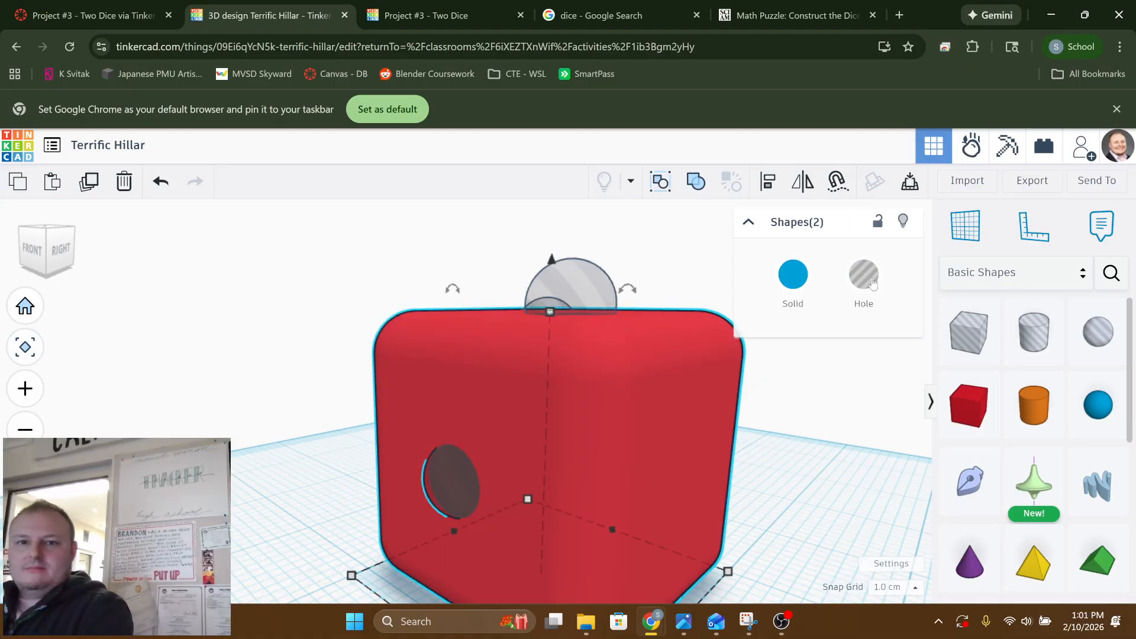
{"action": "left_click", "coordinate": [697, 182]}
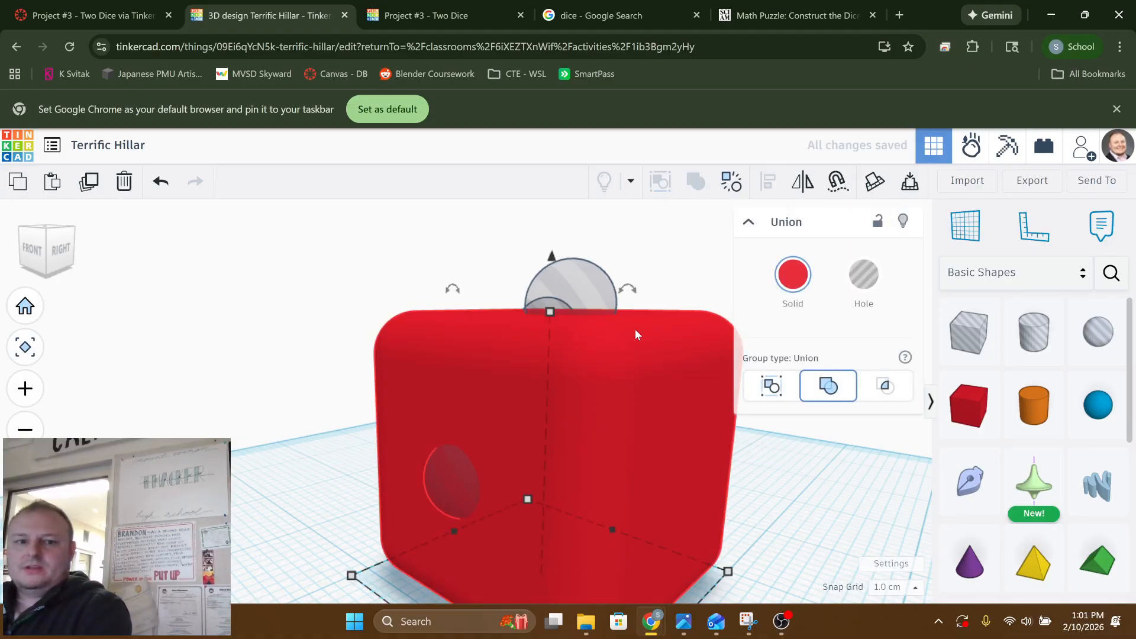
{"action": "left_click", "coordinate": [261, 397]}
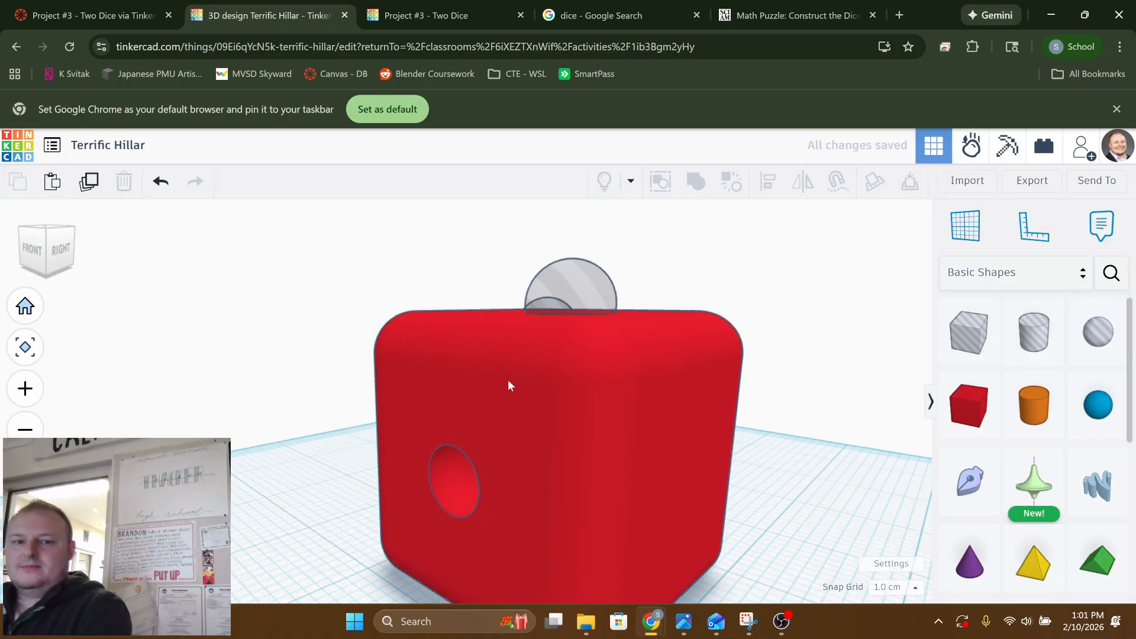
{"action": "right_click_drag", "start_coordinate": [507, 385], "coordinate": [574, 477]}
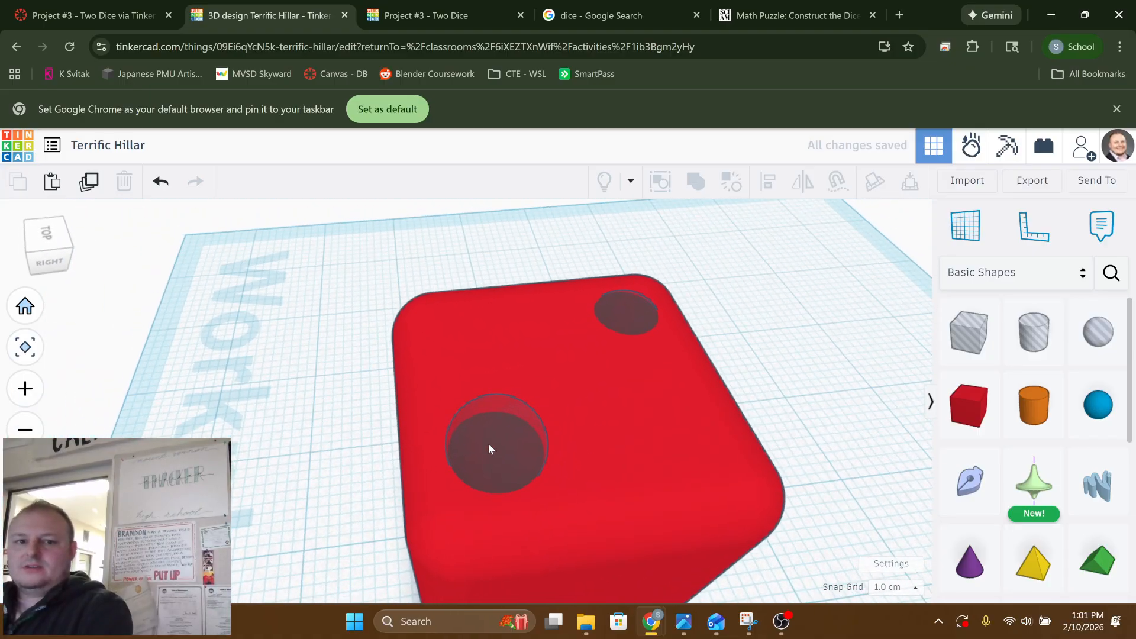
Try aligning the two top-face sphere holes and the box at their uppermost level, and undo the alignment
{"action": "left_click", "coordinate": [489, 449]}
{"action": "left_click", "coordinate": [630, 297], "text": "shift"}
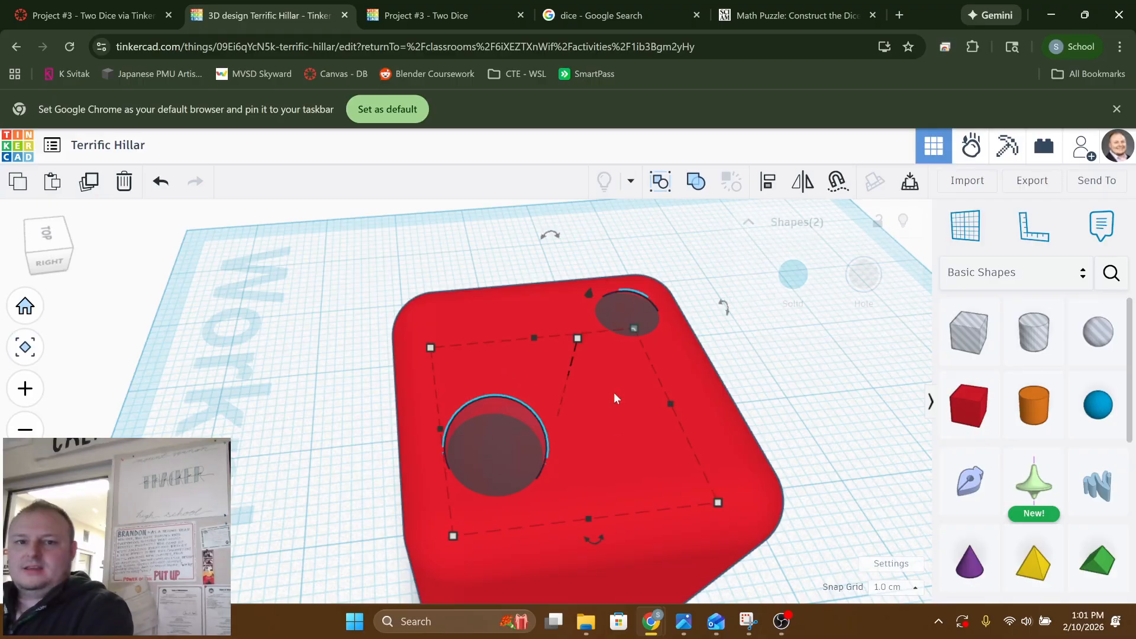
{"action": "left_click", "coordinate": [623, 444], "text": "shift"}
{"action": "right_click_drag", "start_coordinate": [550, 439], "coordinate": [523, 375]}
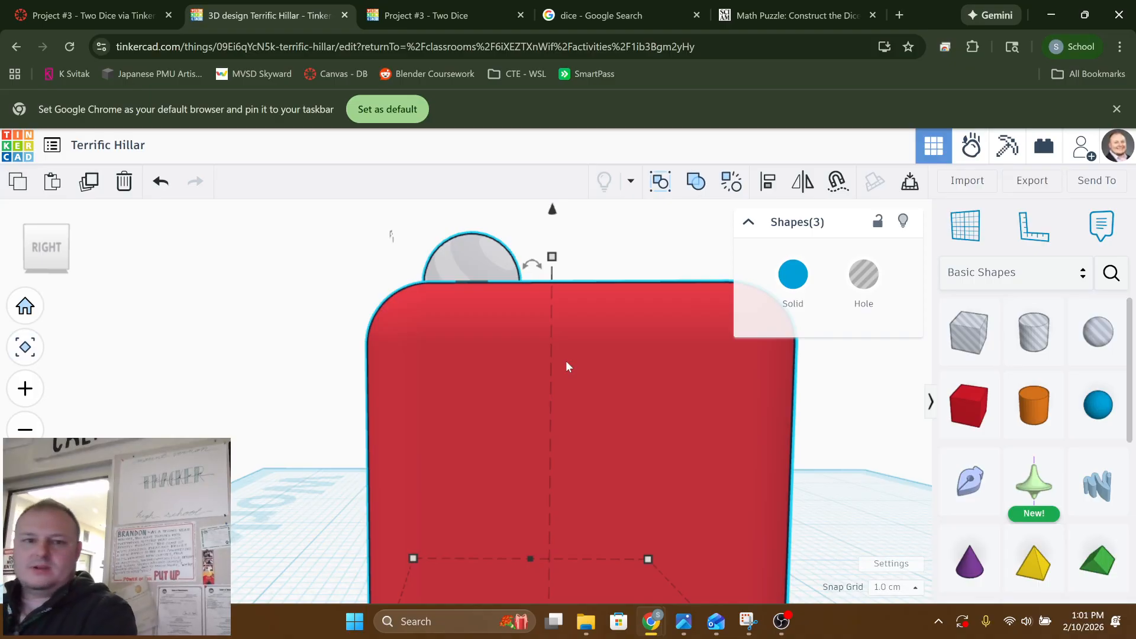
{"action": "key", "text": "l"}
{"action": "right_click_drag", "start_coordinate": [543, 374], "coordinate": [717, 435]}
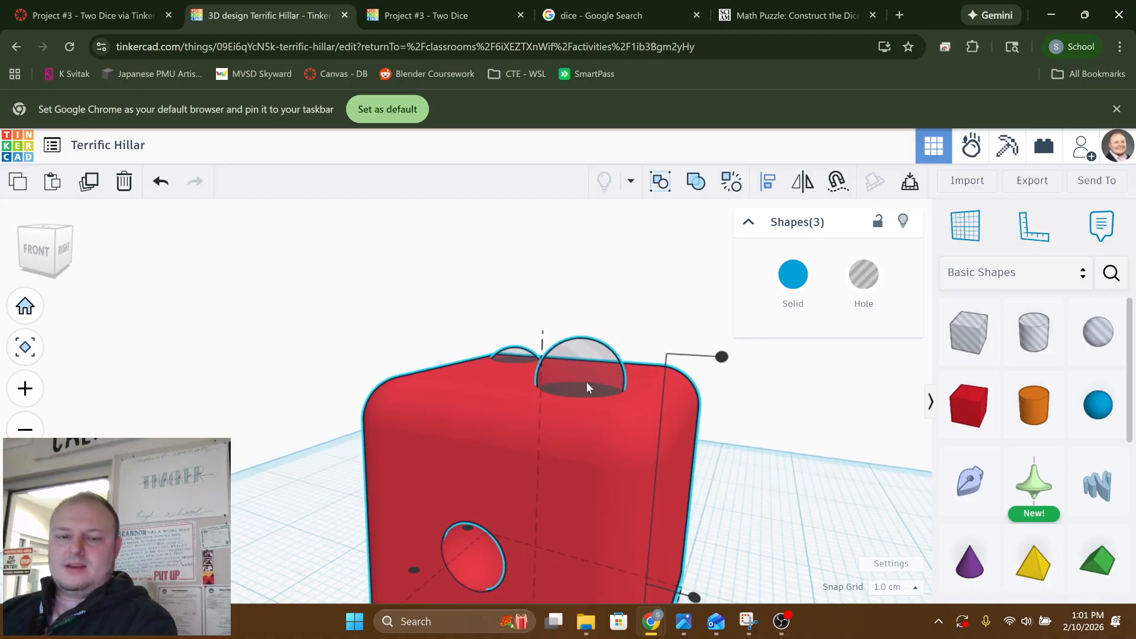
{"action": "left_click", "coordinate": [721, 358]}
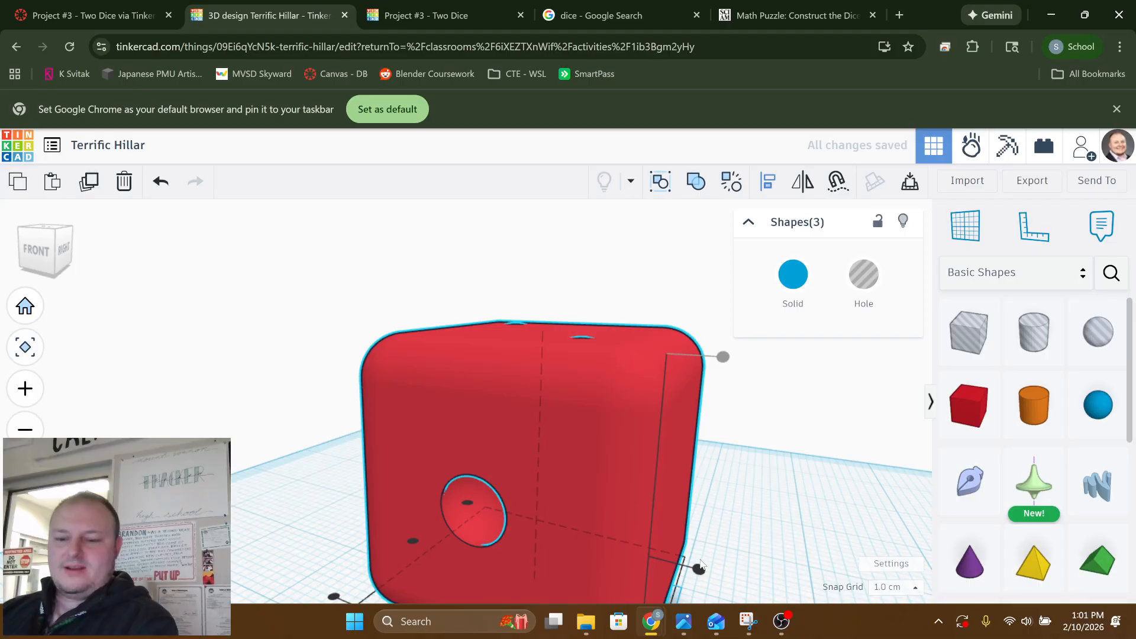
{"action": "key", "text": "ctrl+z"}
{"action": "left_click", "coordinate": [757, 481]}
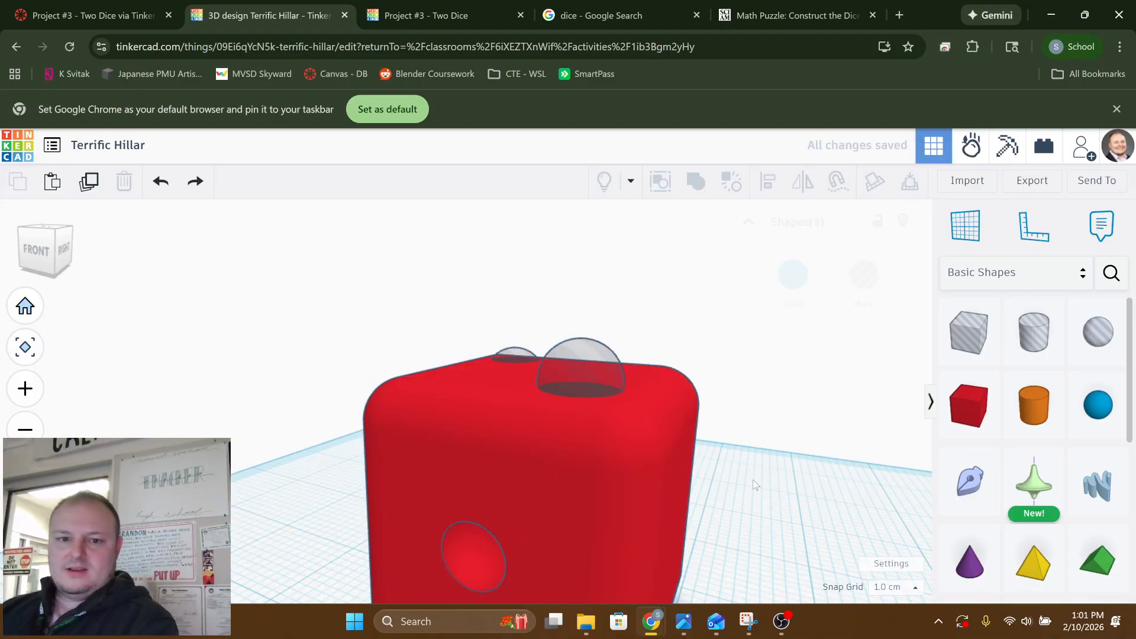
Sink the front-right sphere hole further into the top face, leaving it at a height of 17.00 above the workplane
{"action": "mouse_move", "coordinate": [758, 481]}
{"action": "right_mouse_down"}
{"action": "mouse_move", "coordinate": [776, 437]}
{"action": "mouse_move", "coordinate": [758, 480]}
{"action": "mouse_move", "coordinate": [765, 461]}
{"action": "right_mouse_up"}
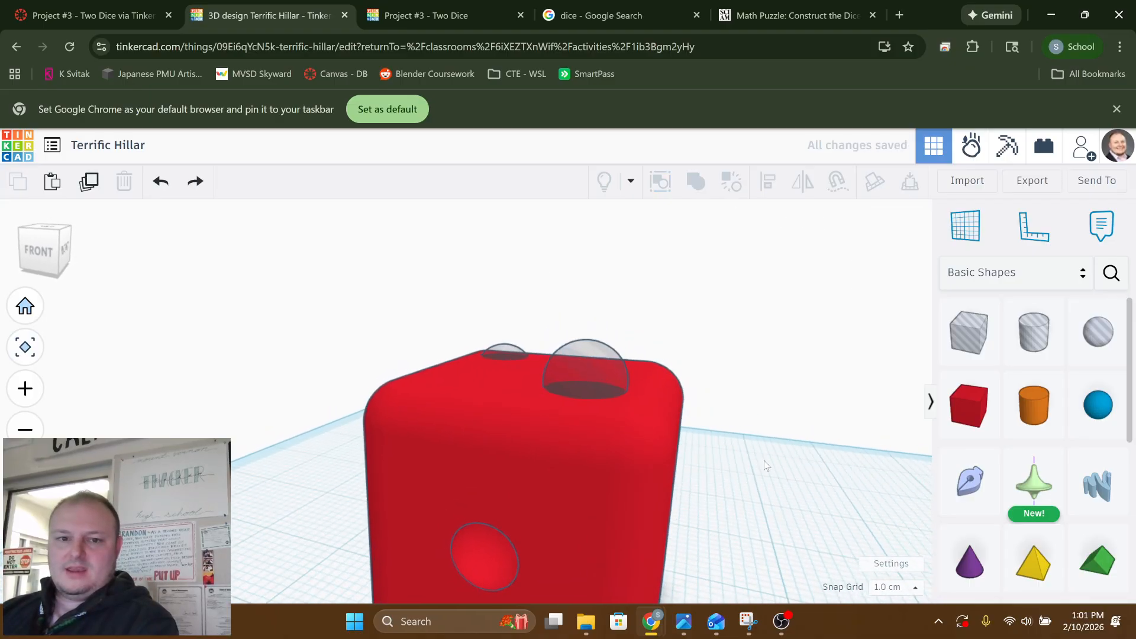
{"action": "left_click", "coordinate": [601, 372]}
{"action": "right_click_drag", "start_coordinate": [689, 453], "coordinate": [704, 427]}
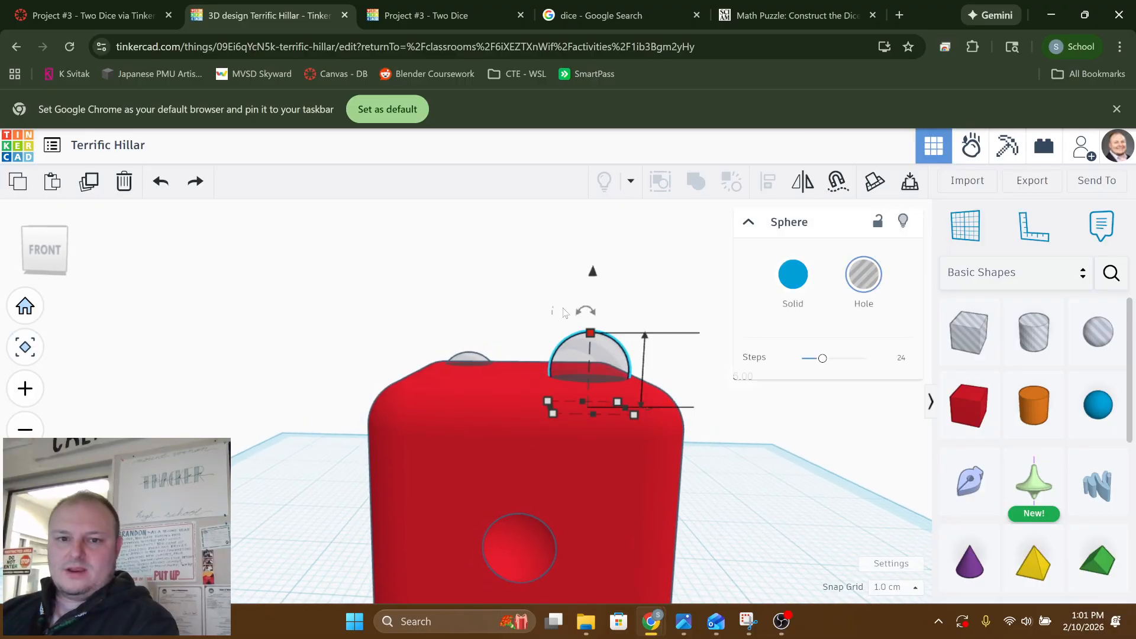
{"action": "left_click_drag", "start_coordinate": [596, 278], "coordinate": [594, 308]}
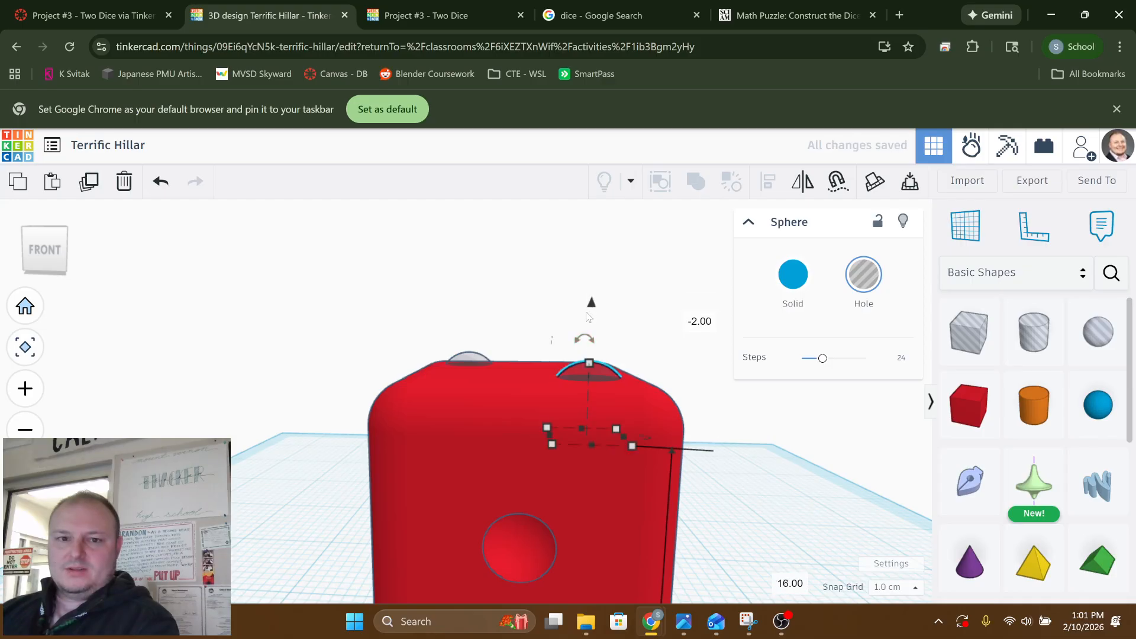
{"action": "mouse_move", "coordinate": [588, 316]}
{"action": "right_mouse_down"}
{"action": "mouse_move", "coordinate": [587, 354]}
{"action": "mouse_move", "coordinate": [594, 323]}
{"action": "right_mouse_up"}
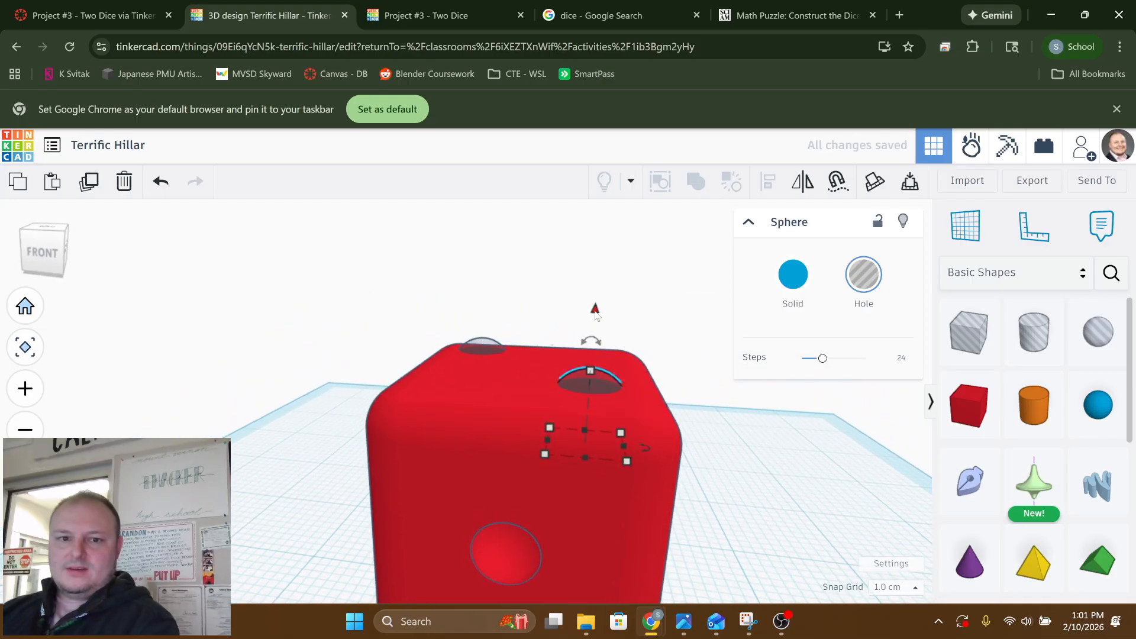
{"action": "left_click_drag", "start_coordinate": [596, 313], "coordinate": [599, 303]}
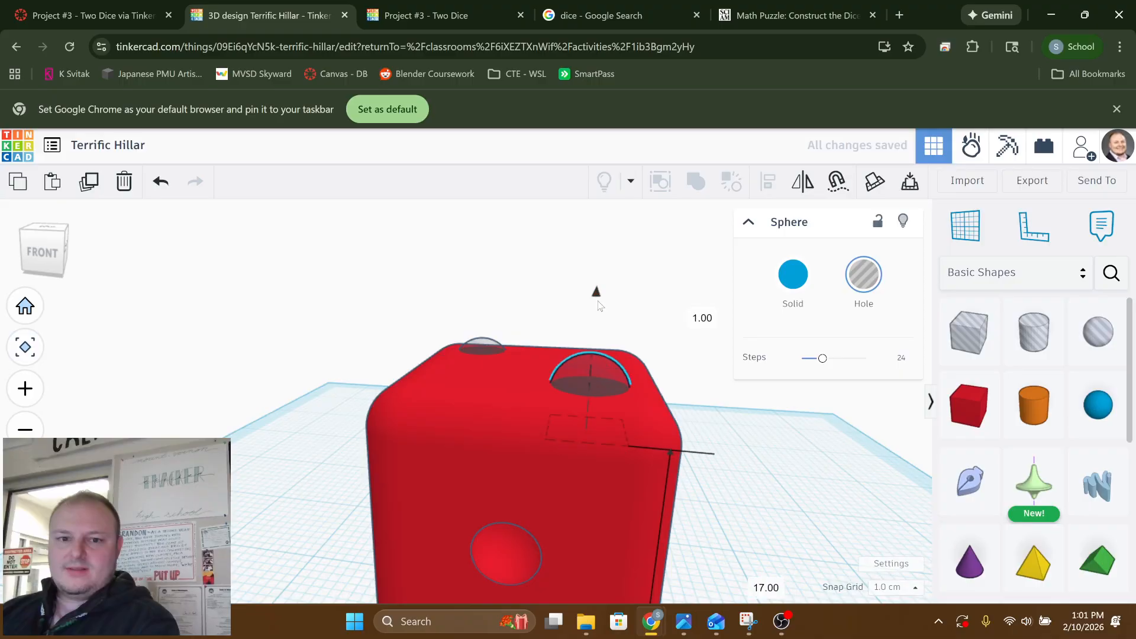
Raise the back-left sphere hole on the top face to the same height as the front-right hole
{"action": "left_click", "coordinate": [365, 309]}
{"action": "right_click_drag", "start_coordinate": [437, 321], "coordinate": [469, 343]}
{"action": "left_click", "coordinate": [467, 341]}
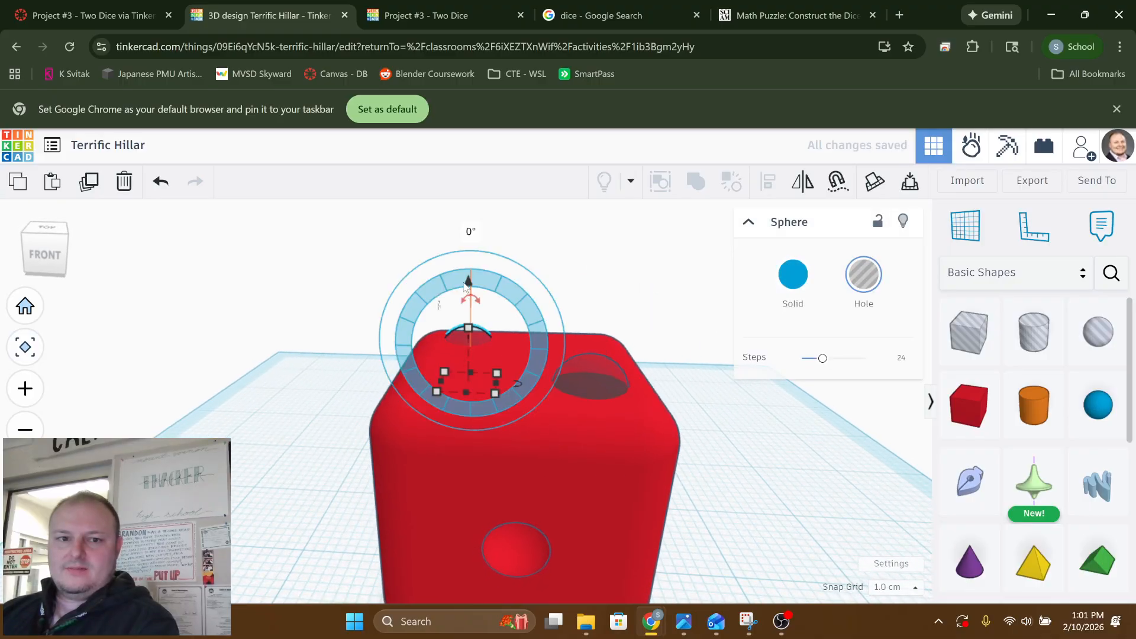
{"action": "left_click_drag", "start_coordinate": [468, 287], "coordinate": [466, 283]}
{"action": "left_click", "coordinate": [270, 396]}
{"action": "right_click_drag", "start_coordinate": [282, 393], "coordinate": [392, 353]}
{"action": "left_click", "coordinate": [399, 352]}
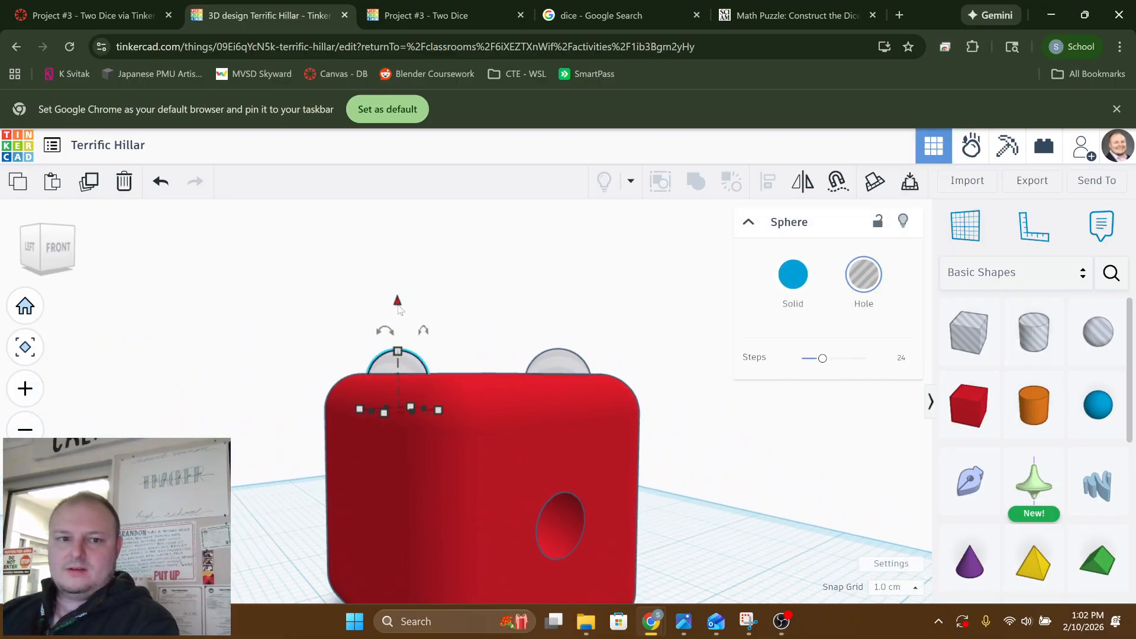
{"action": "mouse_move", "coordinate": [400, 310]}
{"action": "left_mouse_down"}
{"action": "mouse_move", "coordinate": [399, 325]}
{"action": "mouse_move", "coordinate": [398, 294]}
{"action": "left_mouse_up"}
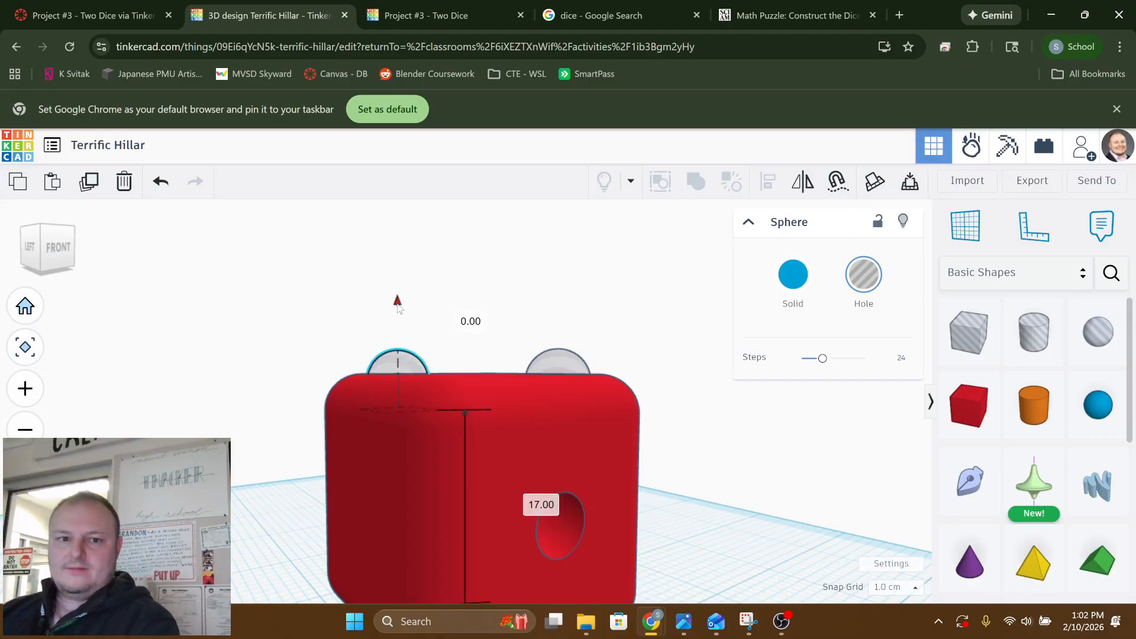
Examine the placement of the two top-face pip holes from several sides and compare it with the reference dice net
{"action": "left_click", "coordinate": [533, 337]}
{"action": "right_click_drag", "start_coordinate": [533, 338], "coordinate": [464, 356]}
{"action": "right_click_drag", "start_coordinate": [625, 395], "coordinate": [517, 441]}
{"action": "left_click", "coordinate": [476, 352]}
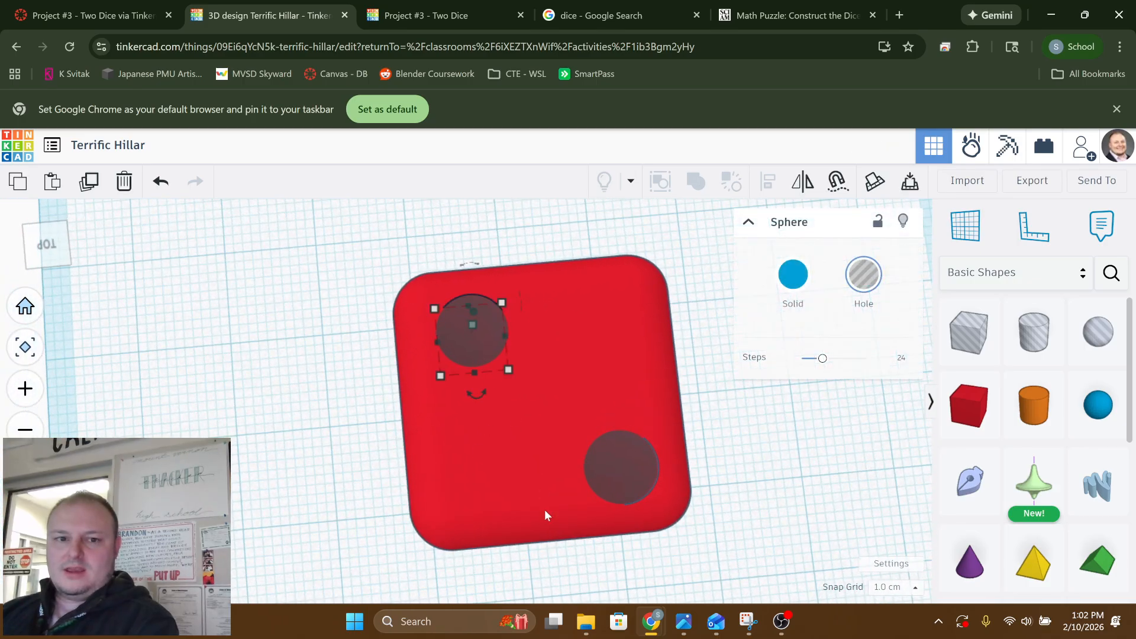
{"action": "right_click_drag", "start_coordinate": [545, 509], "coordinate": [521, 346]}
{"action": "left_click", "coordinate": [351, 305]}
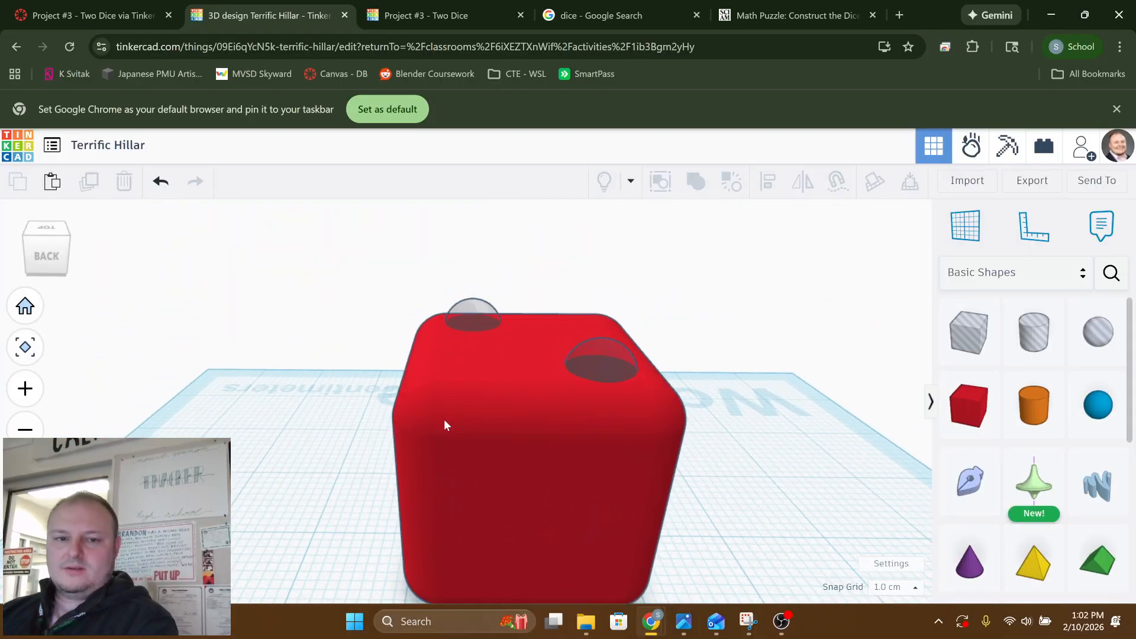
{"action": "right_click_drag", "start_coordinate": [444, 420], "coordinate": [532, 415]}
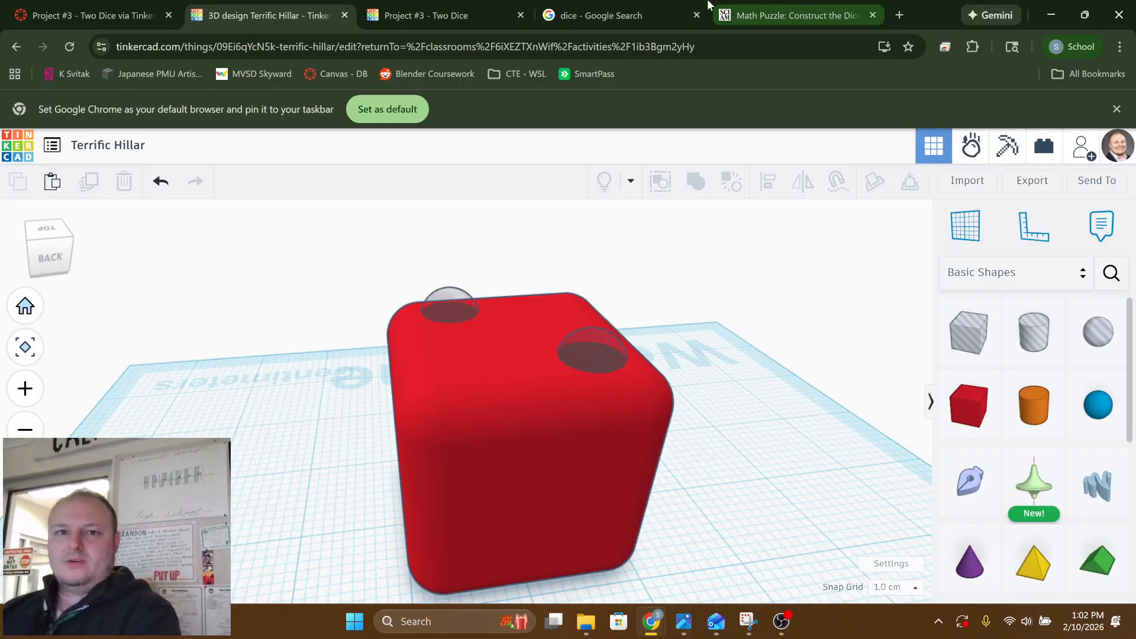
{"action": "left_click", "coordinate": [762, 13]}
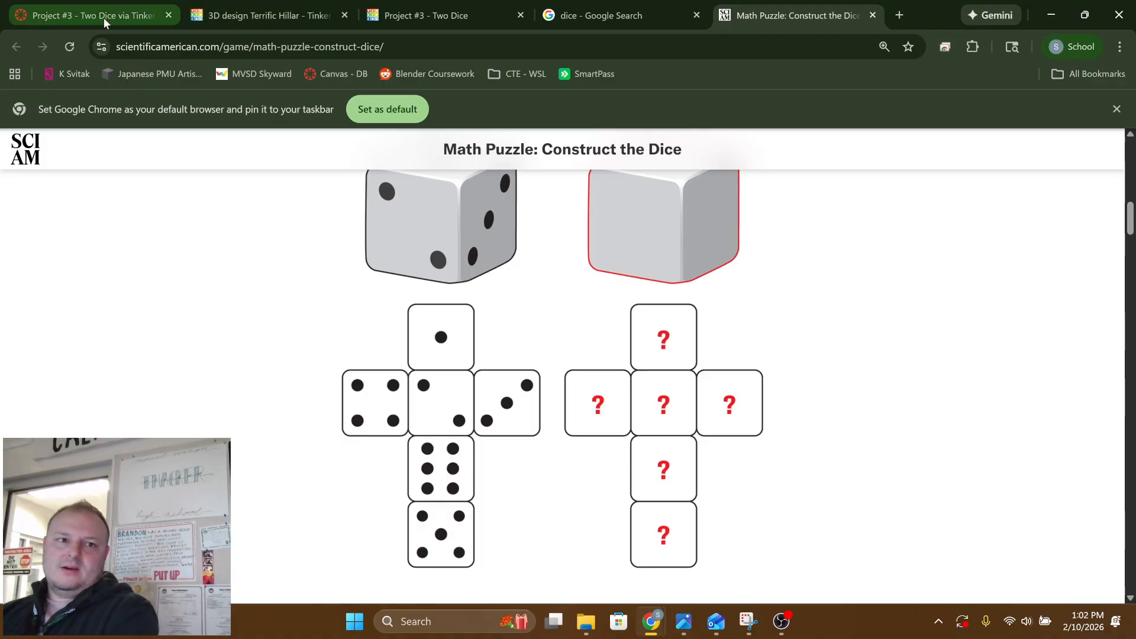
{"action": "mouse_move", "coordinate": [119, 20]}
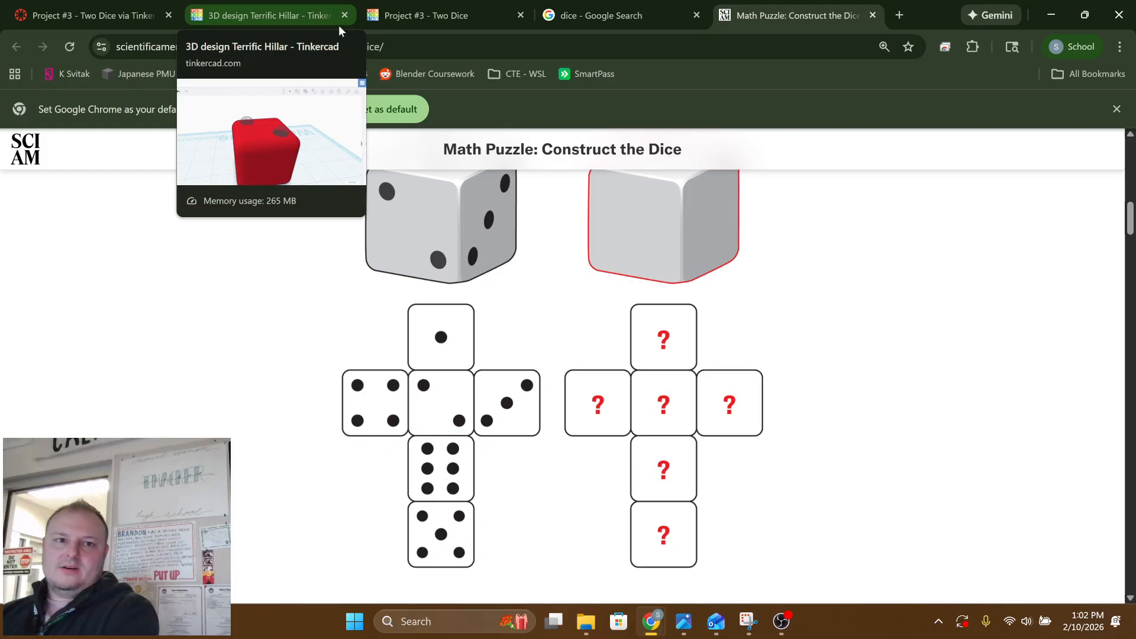
{"action": "left_click", "coordinate": [294, 17]}
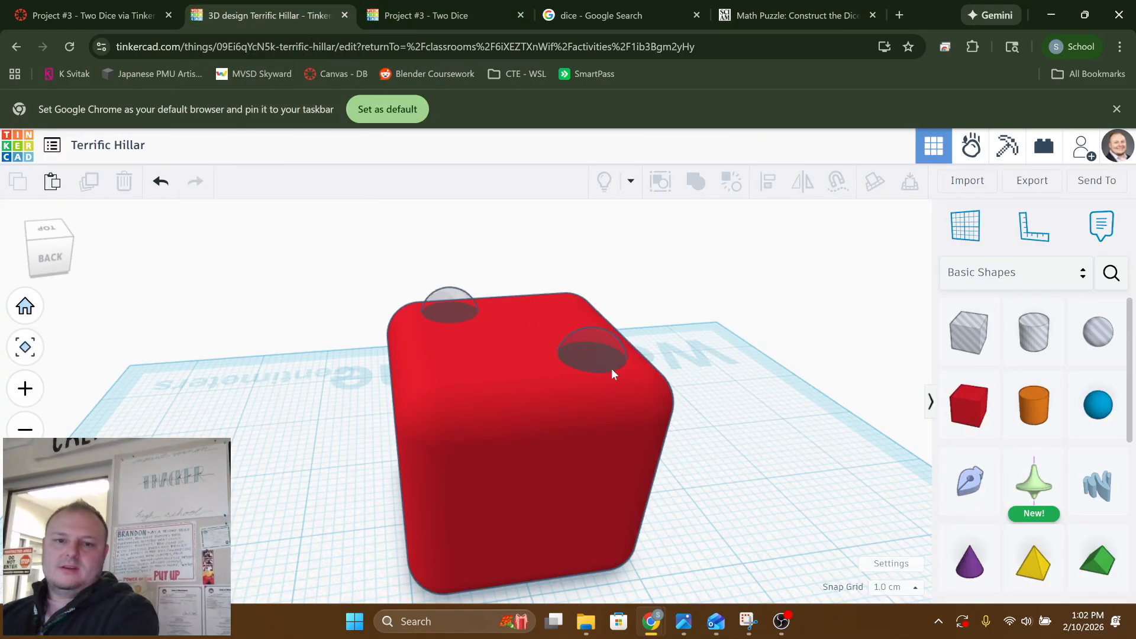
Duplicate the two sphere holes on the box's top face together
{"action": "right_click_drag", "start_coordinate": [612, 368], "coordinate": [800, 410]}
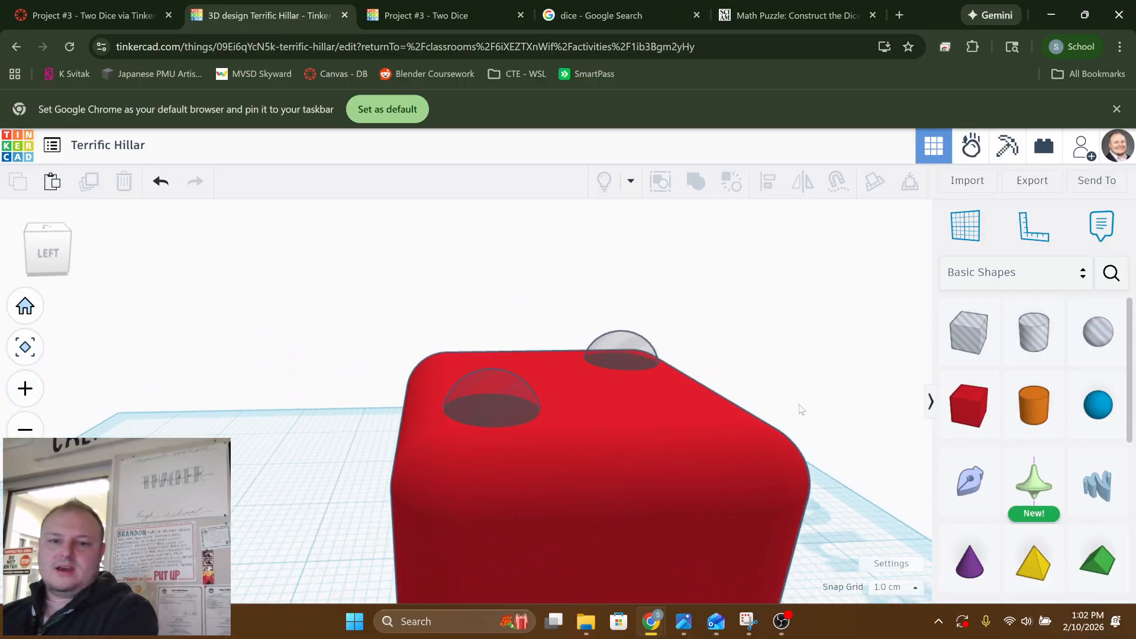
{"action": "scroll", "coordinate": [675, 312], "scroll_direction": "down", "scroll_amount": 5}
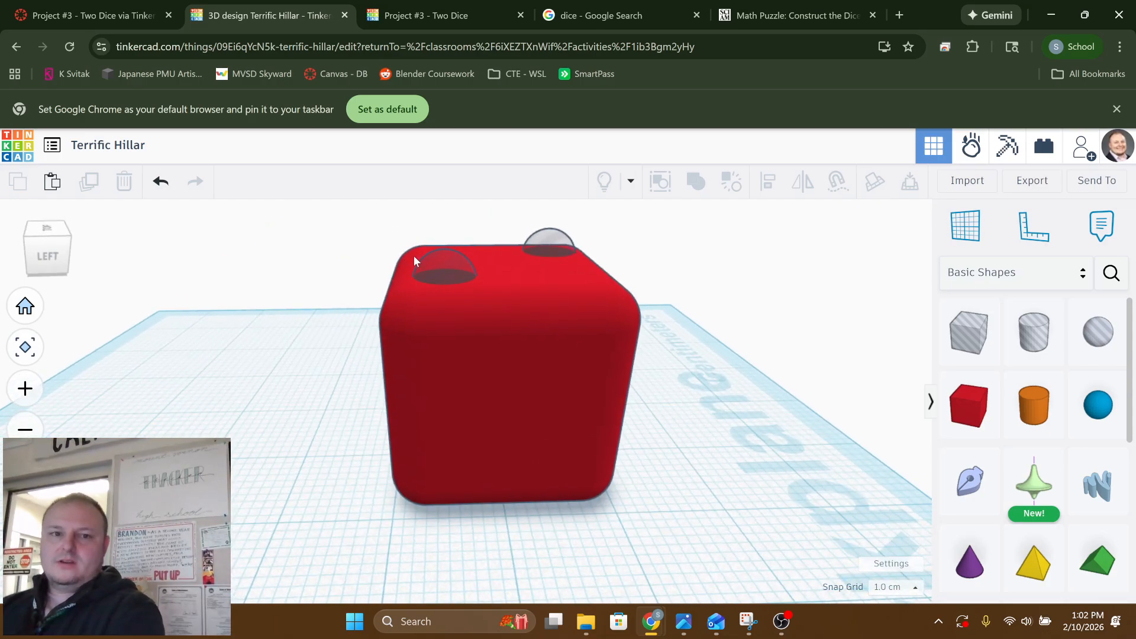
{"action": "left_click", "coordinate": [446, 272]}
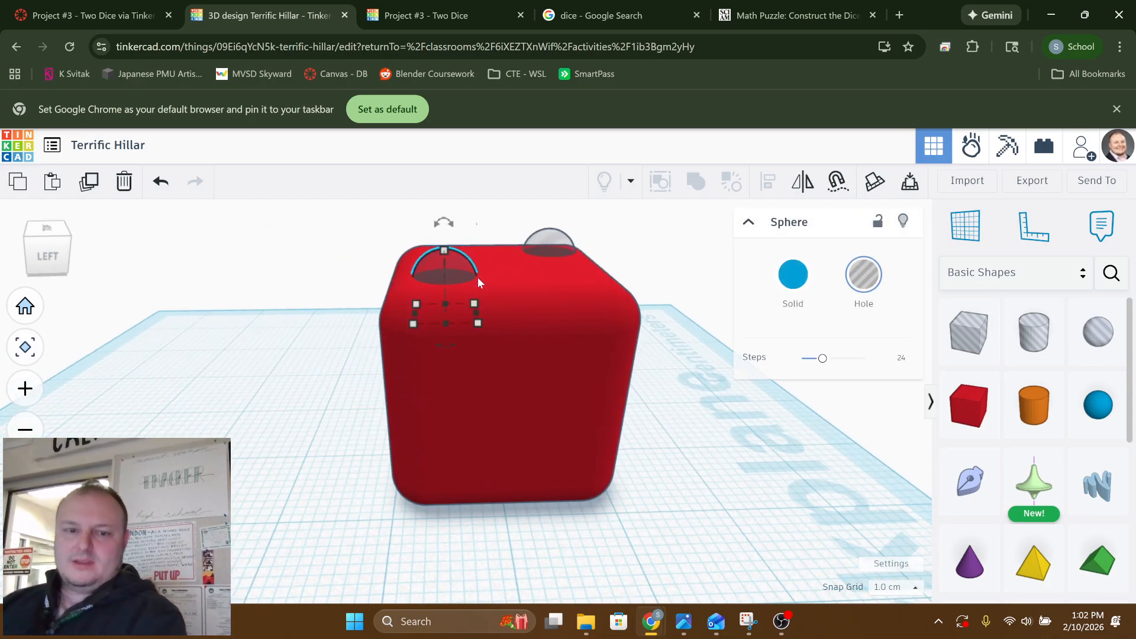
{"action": "left_click", "coordinate": [548, 245], "text": "shift"}
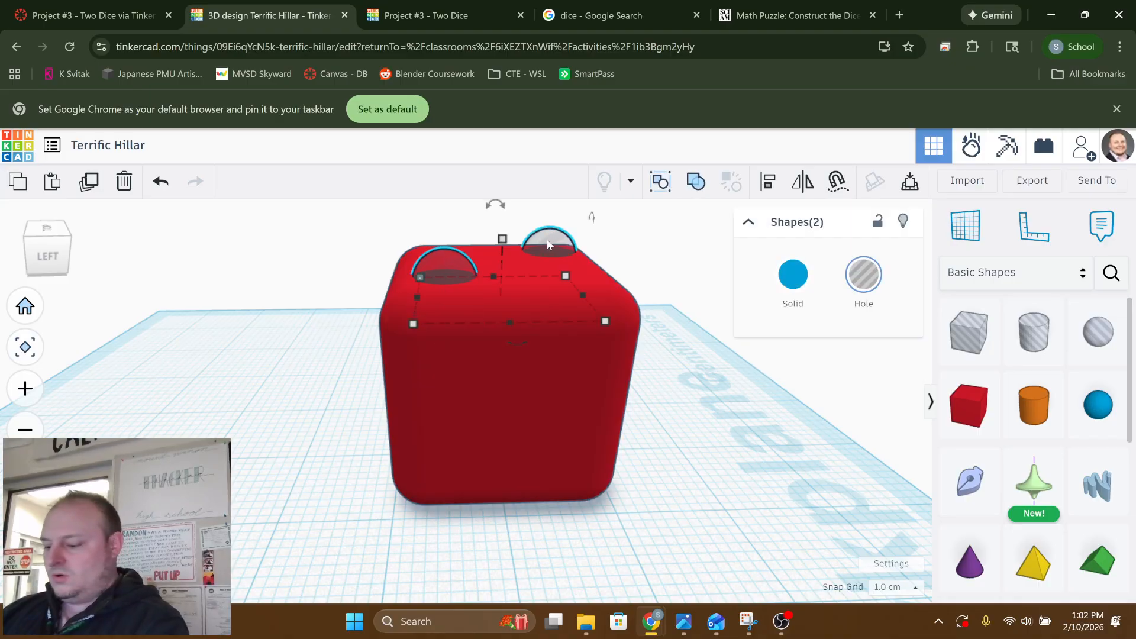
{"action": "key", "text": "ctrl+v"}
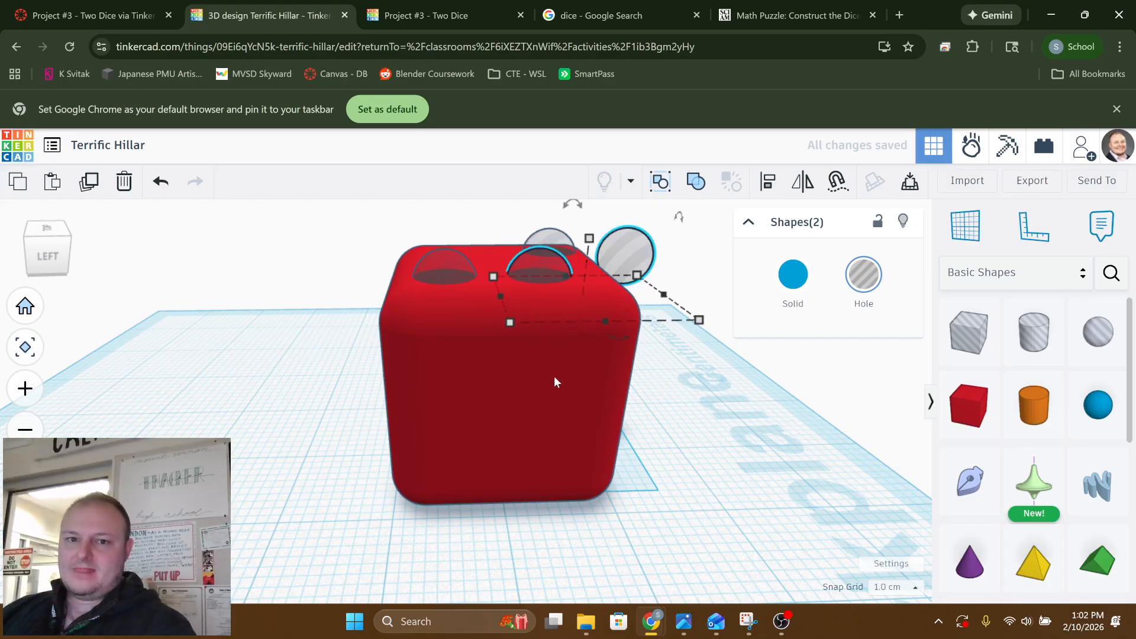
Move the duplicated pair of sphere holes out past the box's left side and lower them to about mid-height
{"action": "right_click_drag", "start_coordinate": [554, 380], "coordinate": [214, 350]}
{"action": "key", "text": "Left"}
{"action": "key", "text": "Left"}
{"action": "key", "text": "Left"}
{"action": "key", "text": "Left"}
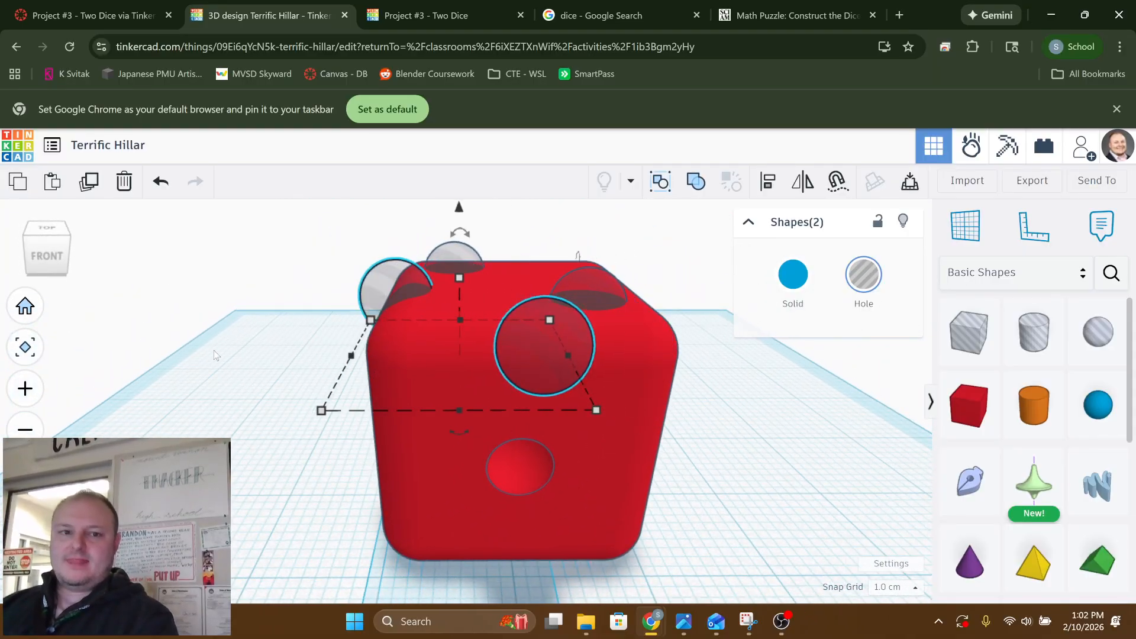
{"action": "key", "text": "Left"}
{"action": "key", "text": "Left"}
{"action": "key", "text": "Left"}
{"action": "key", "text": "Left"}
{"action": "key", "text": "Left"}
{"action": "key", "text": "Left"}
{"action": "key", "text": "Left"}
{"action": "key", "text": "Left"}
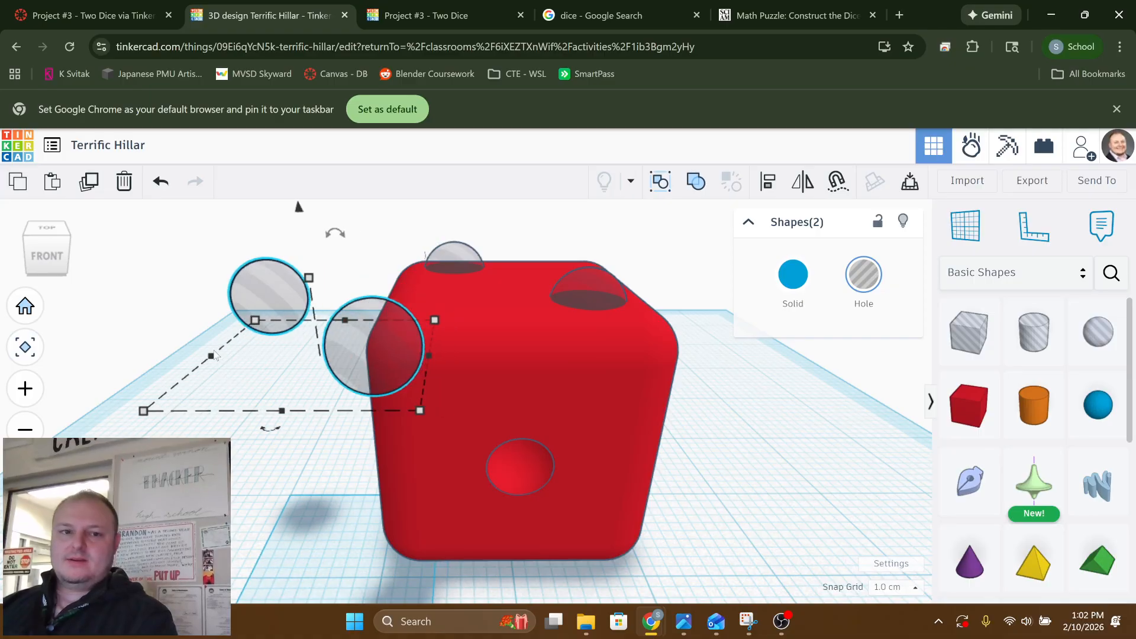
{"action": "left_click_drag", "start_coordinate": [298, 203], "coordinate": [312, 310]}
{"action": "right_click_drag", "start_coordinate": [312, 310], "coordinate": [613, 318]}
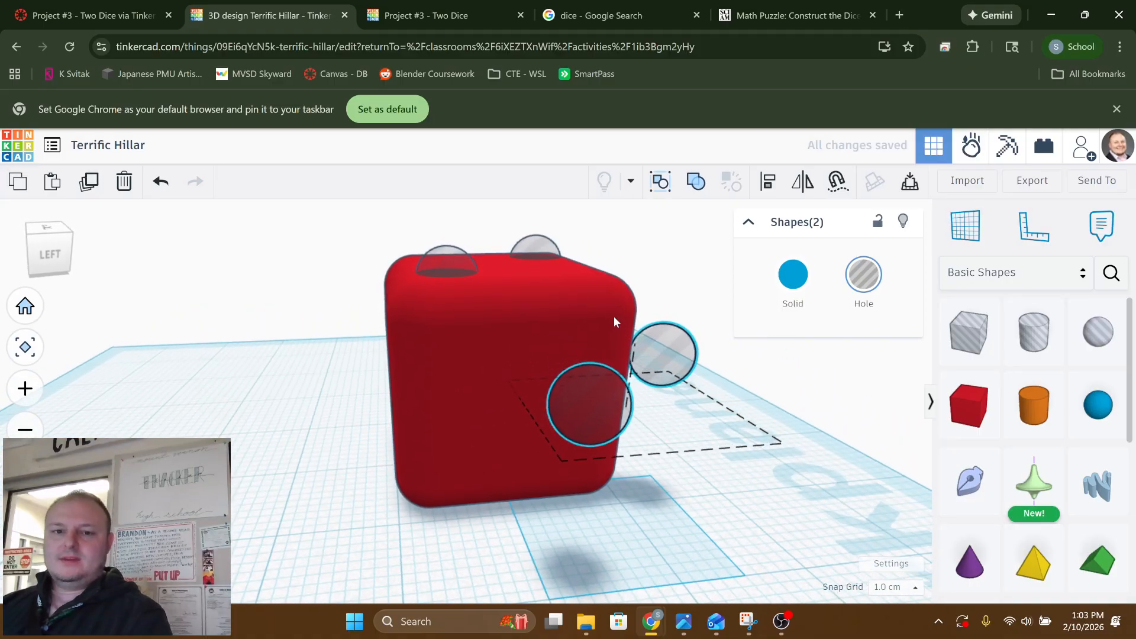
Move the outer duplicated sphere hole on its own toward the box and embed it partly in the left face
{"action": "left_click", "coordinate": [310, 437]}
{"action": "left_click", "coordinate": [606, 420]}
{"action": "key", "text": "Left"}
{"action": "key", "text": "Left"}
{"action": "key", "text": "Left"}
{"action": "key", "text": "Left"}
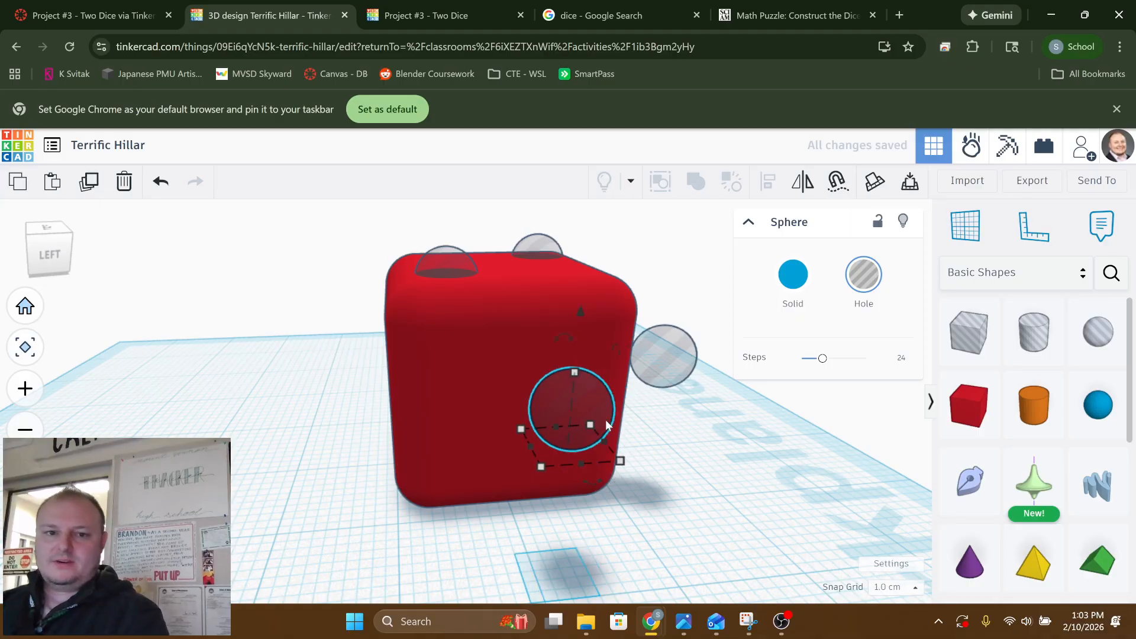
{"action": "key", "text": "Left"}
{"action": "key", "text": "Left"}
{"action": "key", "text": "Left"}
{"action": "key", "text": "Up"}
{"action": "key", "text": "Up"}
{"action": "key", "text": "Up"}
{"action": "key", "text": "Up"}
{"action": "key", "text": "Up"}
{"action": "key", "text": "Up"}
{"action": "key", "text": "Up"}
{"action": "key", "text": "Up"}
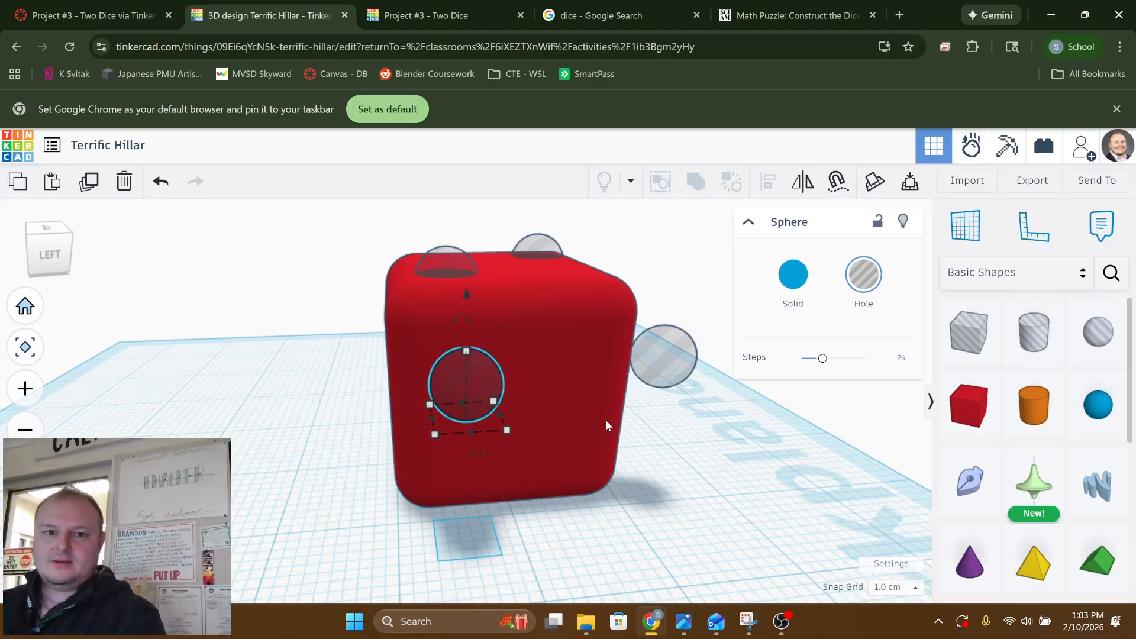
{"action": "key", "text": "Right"}
{"action": "key", "text": "Right"}
{"action": "key", "text": "Right"}
{"action": "key", "text": "Right"}
{"action": "key", "text": "Right"}
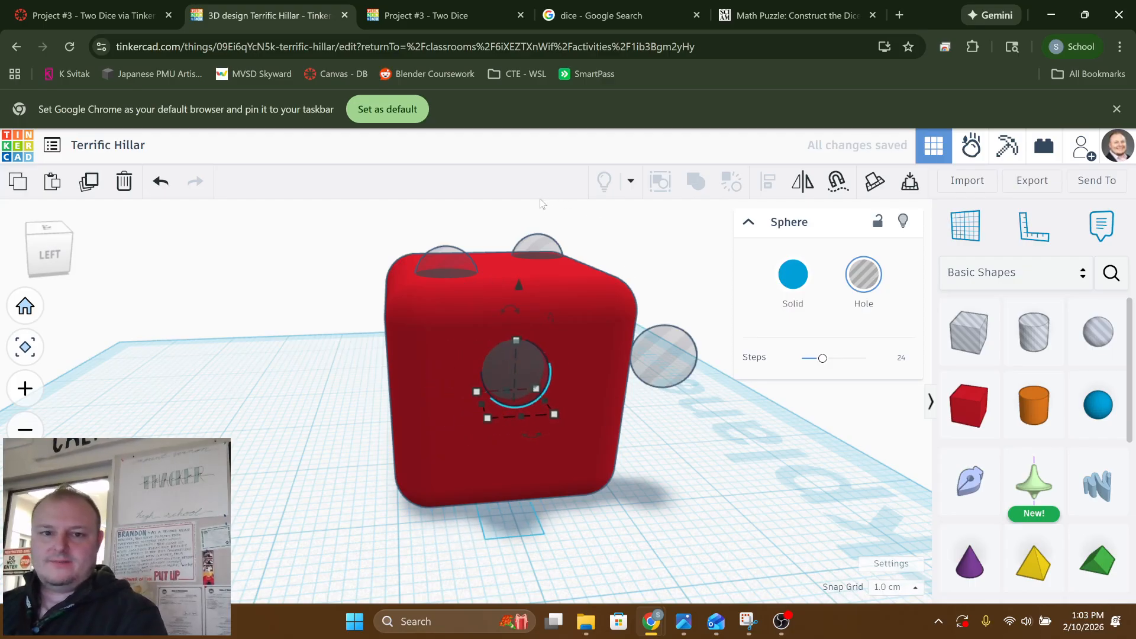
Lower the embedded sphere hole to the middle of the box's left face
{"action": "left_click_drag", "start_coordinate": [520, 284], "coordinate": [527, 330]}
{"action": "right_click_drag", "start_coordinate": [528, 296], "coordinate": [428, 298]}
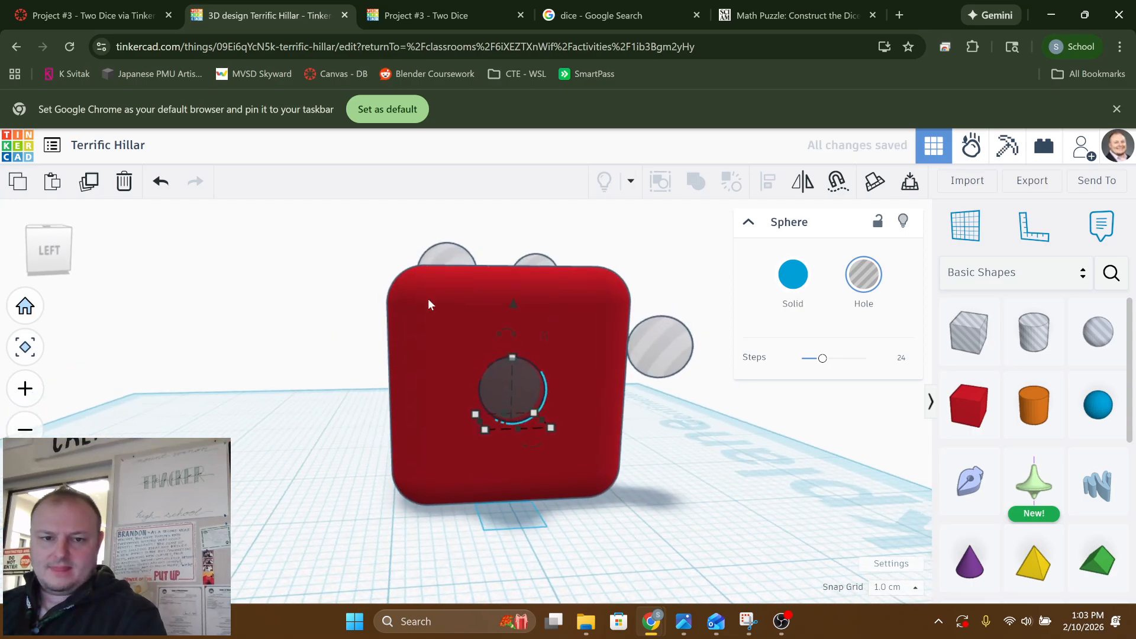
{"action": "left_click", "coordinate": [320, 333]}
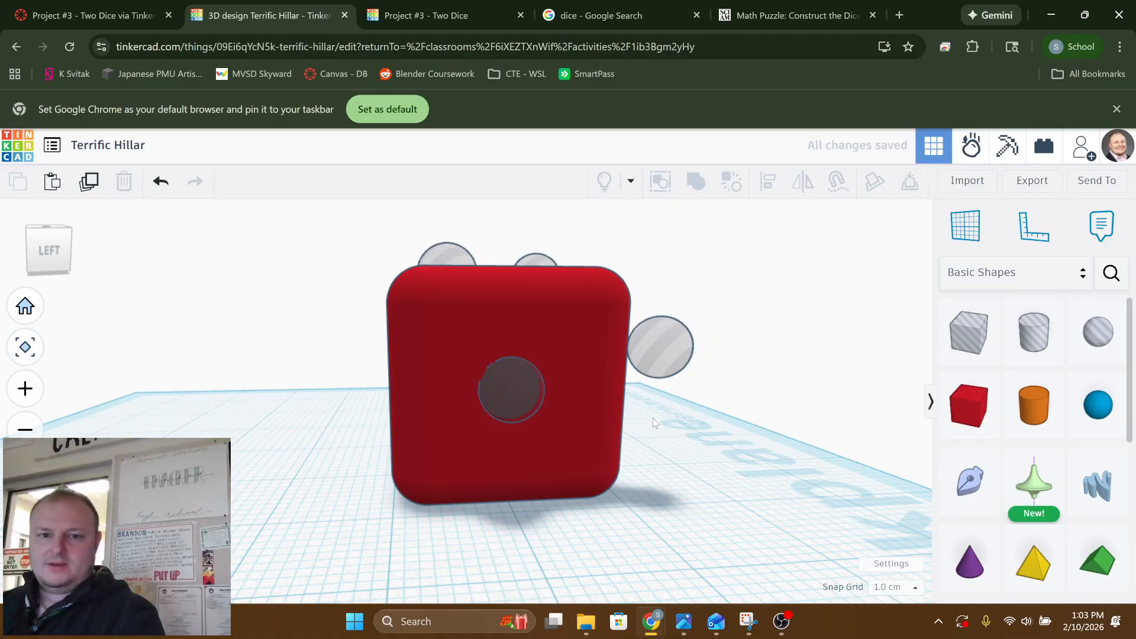
{"action": "right_click_drag", "start_coordinate": [654, 423], "coordinate": [347, 395]}
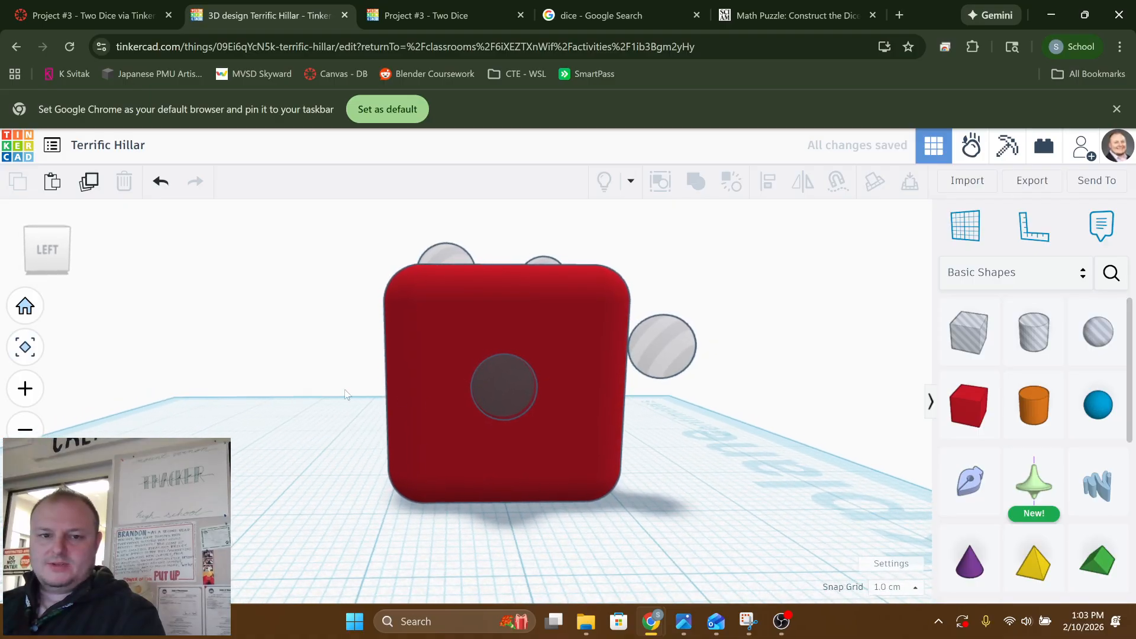
Union-group the box with the far sphere hole on its top face to cut the first pip
{"action": "left_click", "coordinate": [423, 406]}
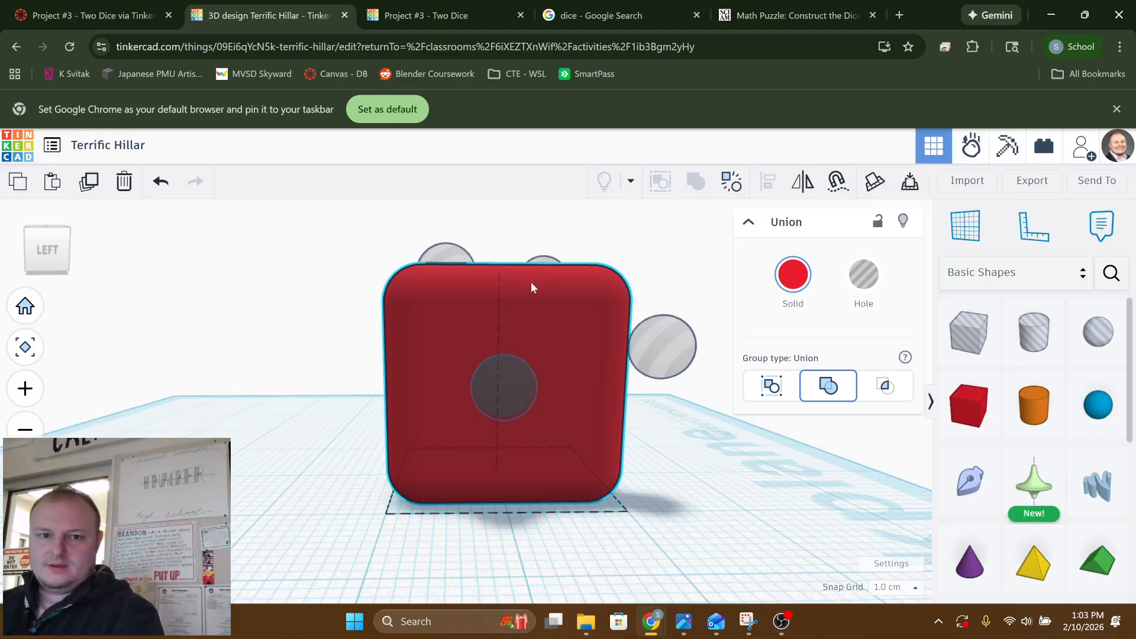
{"action": "right_click_drag", "start_coordinate": [533, 287], "coordinate": [436, 307]}
{"action": "left_click", "coordinate": [438, 305]}
{"action": "left_click", "coordinate": [557, 230]}
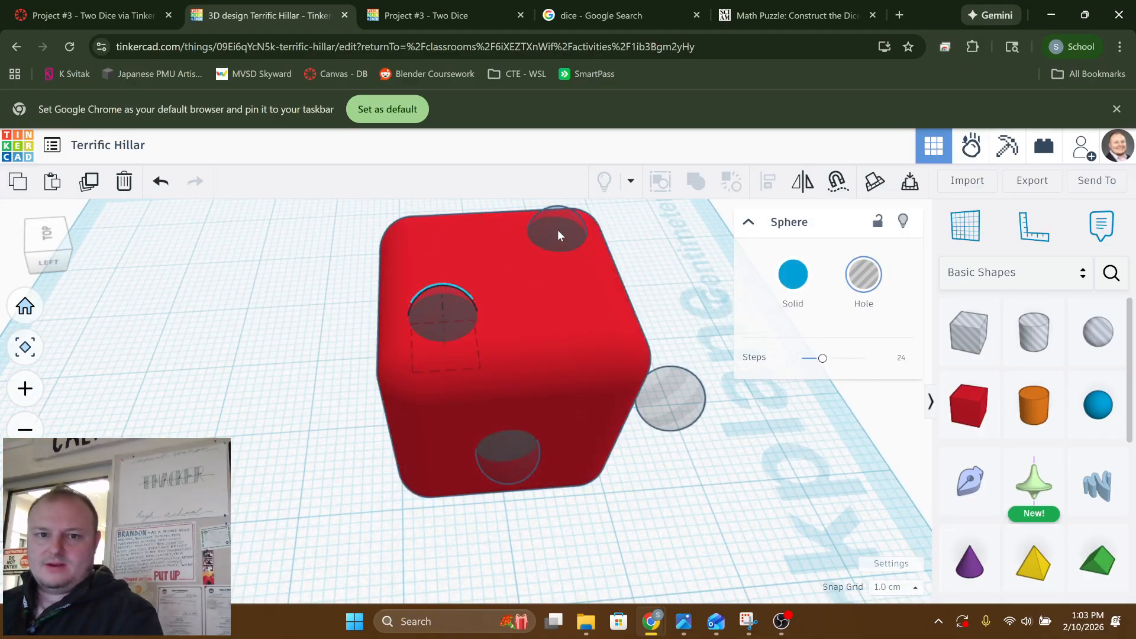
{"action": "left_click", "coordinate": [452, 244], "text": "shift"}
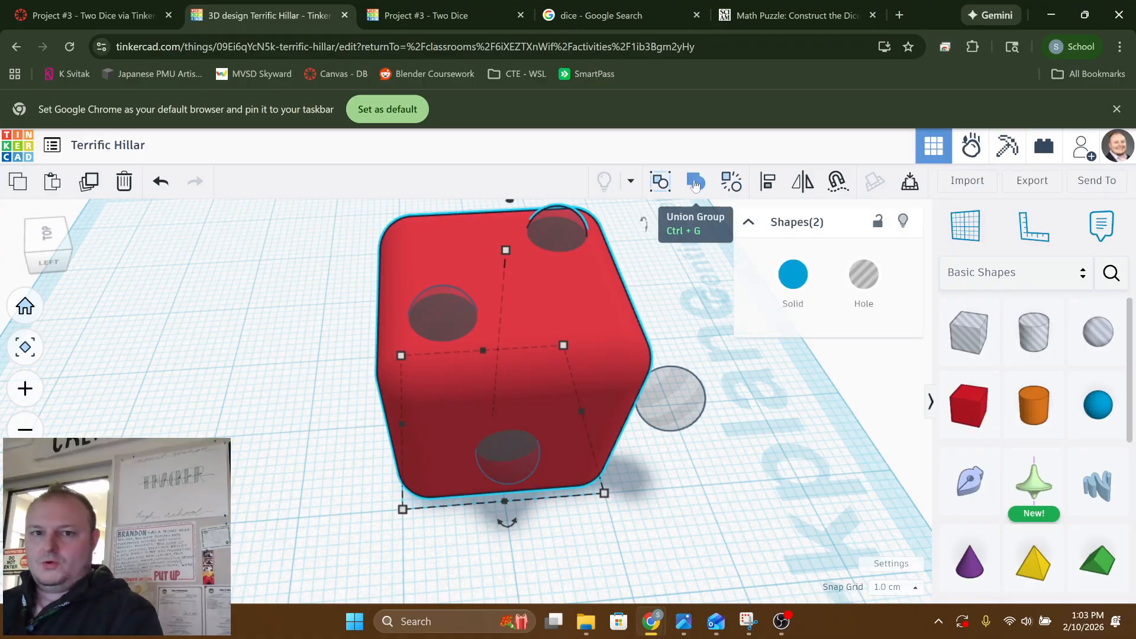
{"action": "left_click", "coordinate": [696, 186]}
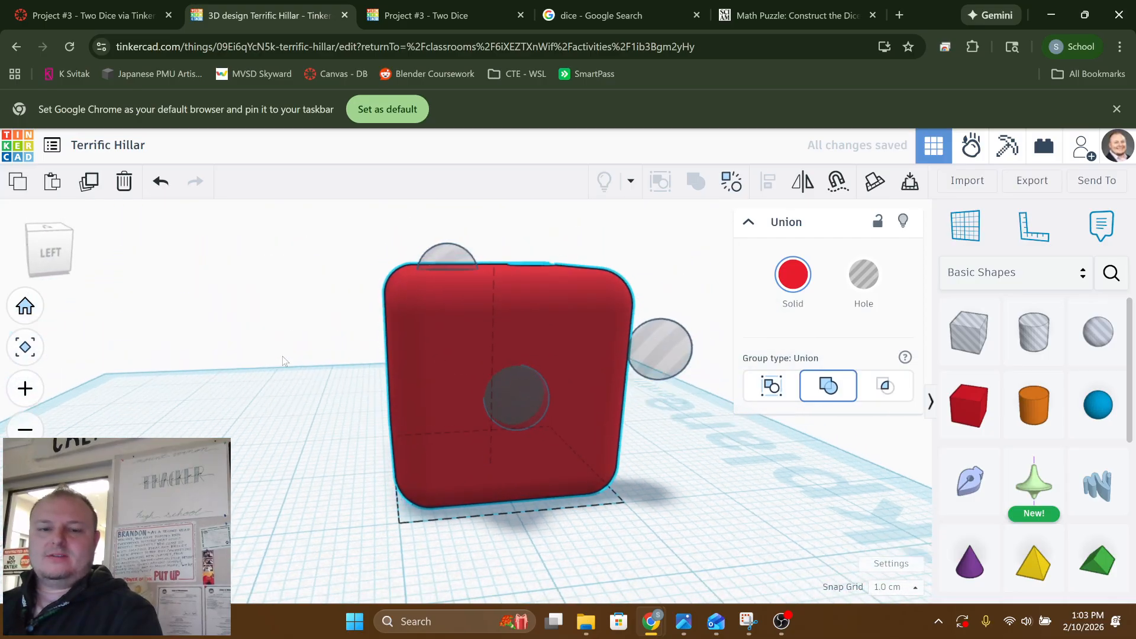
Union-group the box with the remaining sphere hole on its top face to cut the second pip
{"action": "double_click", "coordinate": [428, 287]}
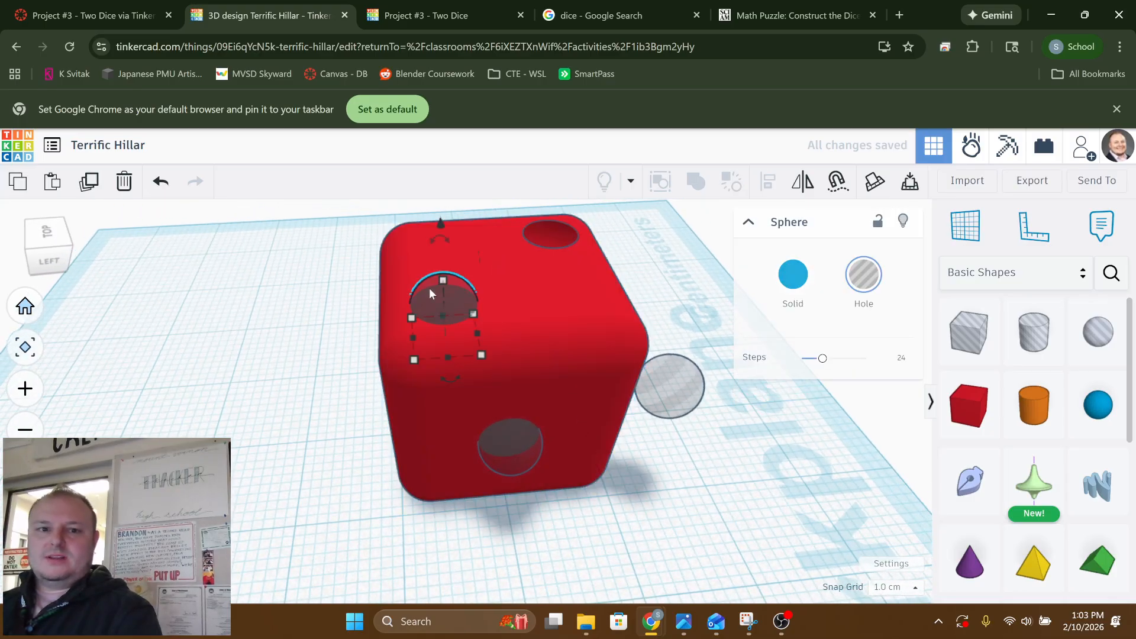
{"action": "left_click", "coordinate": [514, 281], "text": "shift"}
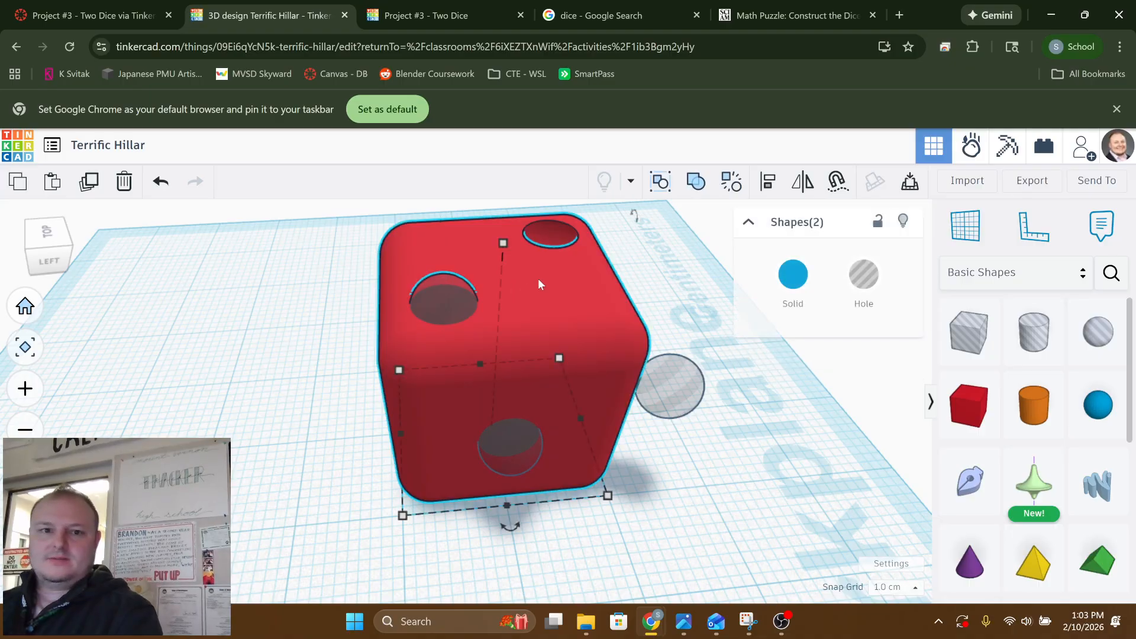
{"action": "left_click", "coordinate": [702, 186]}
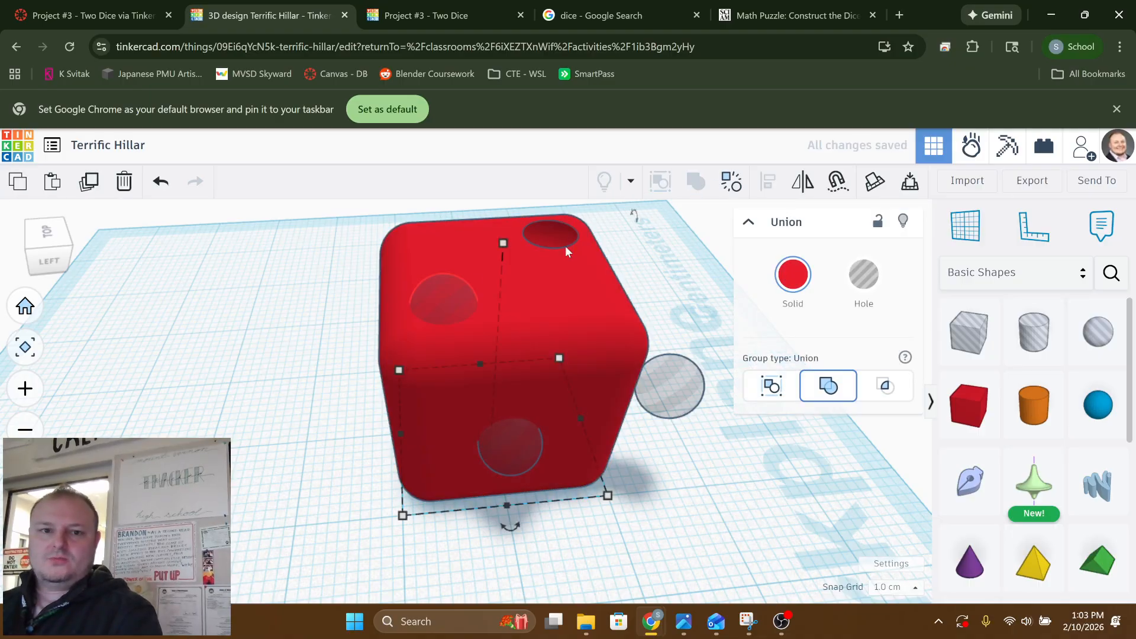
{"action": "left_click", "coordinate": [285, 322]}
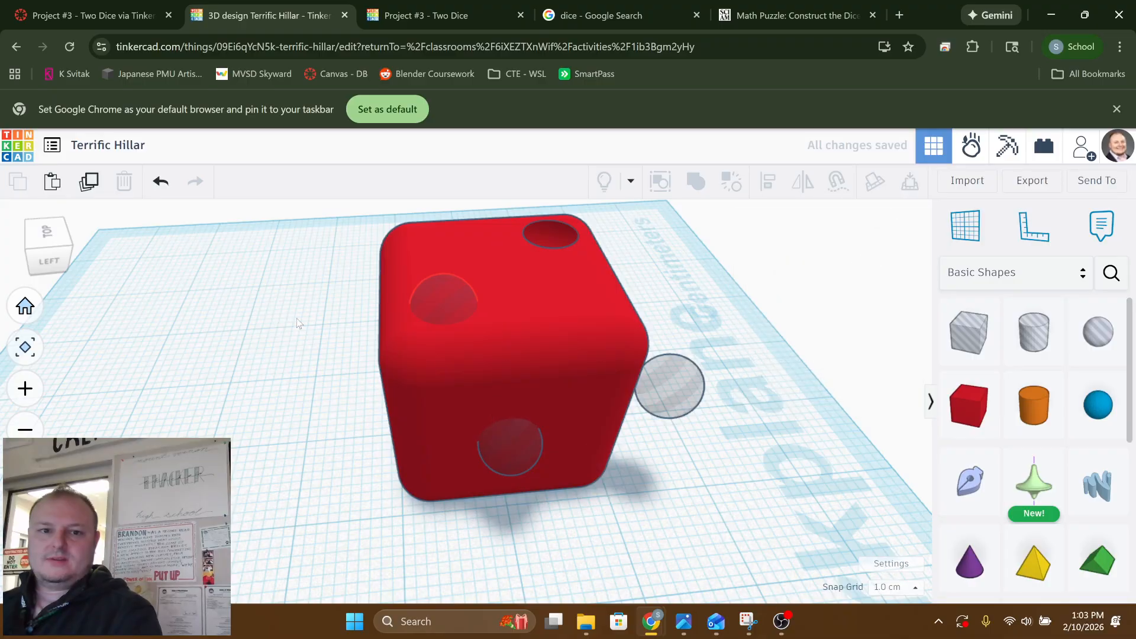
Align the sphere hole in the box's left face with the box's centre, both across the face and in height
{"action": "right_click_drag", "start_coordinate": [297, 318], "coordinate": [364, 316]}
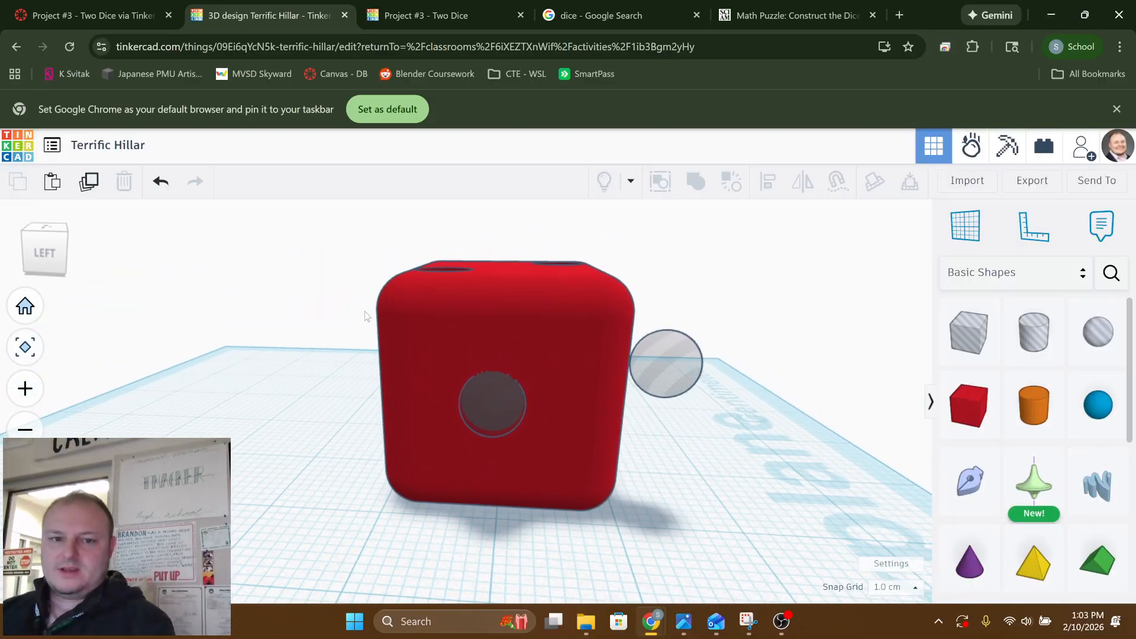
{"action": "left_click", "coordinate": [486, 402]}
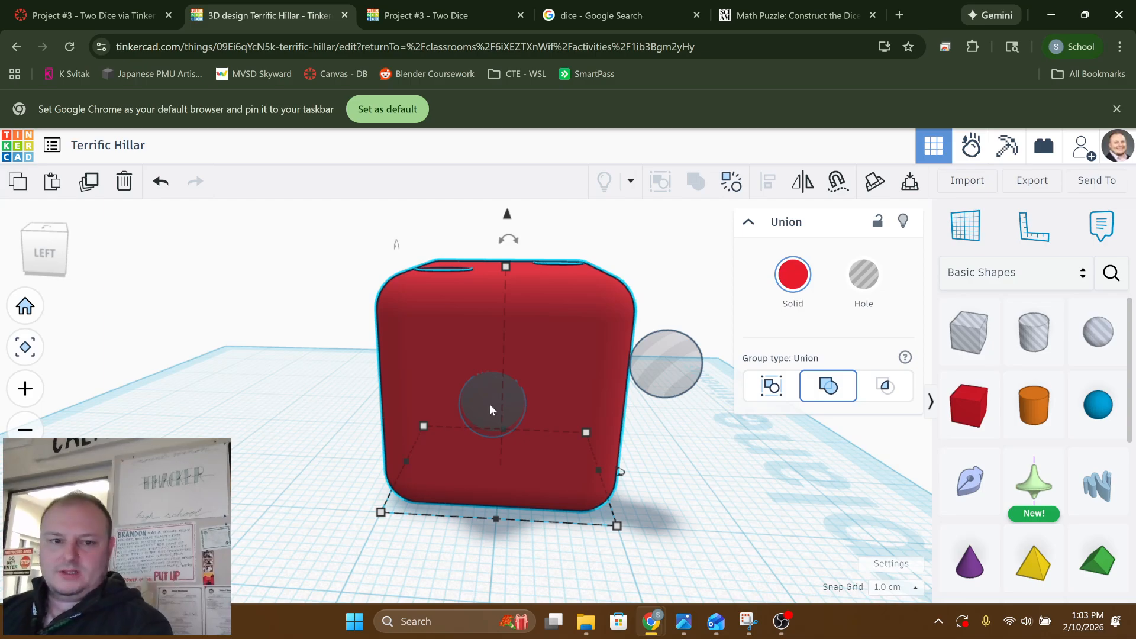
{"action": "key", "text": "ctrl+shift+g"}
{"action": "right_click_drag", "start_coordinate": [559, 326], "coordinate": [548, 388]}
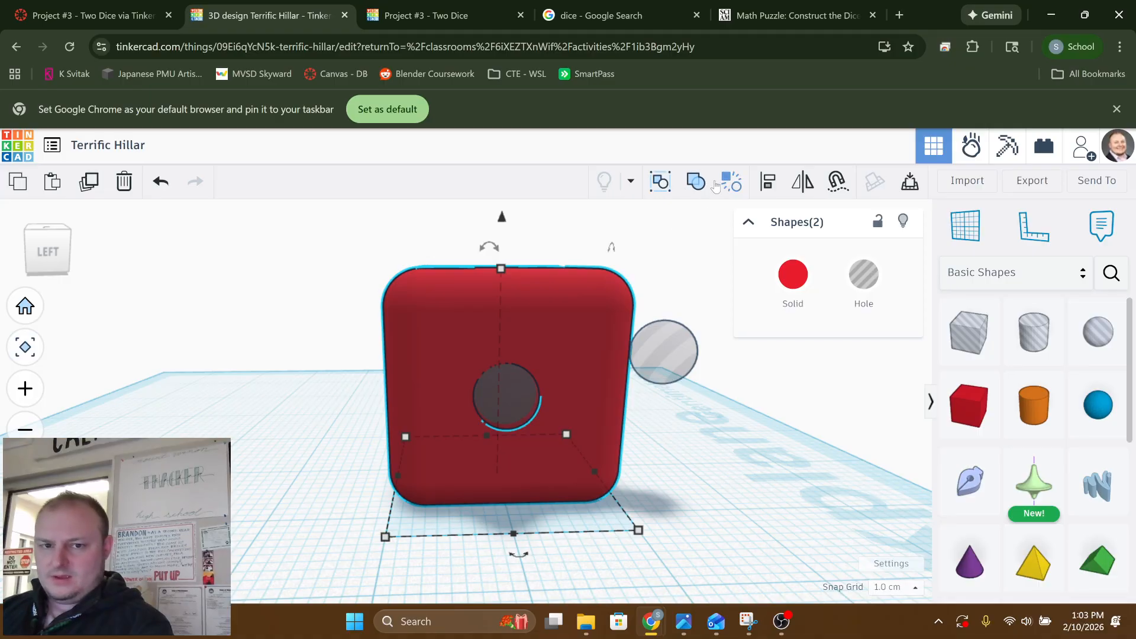
{"action": "left_click", "coordinate": [760, 188]}
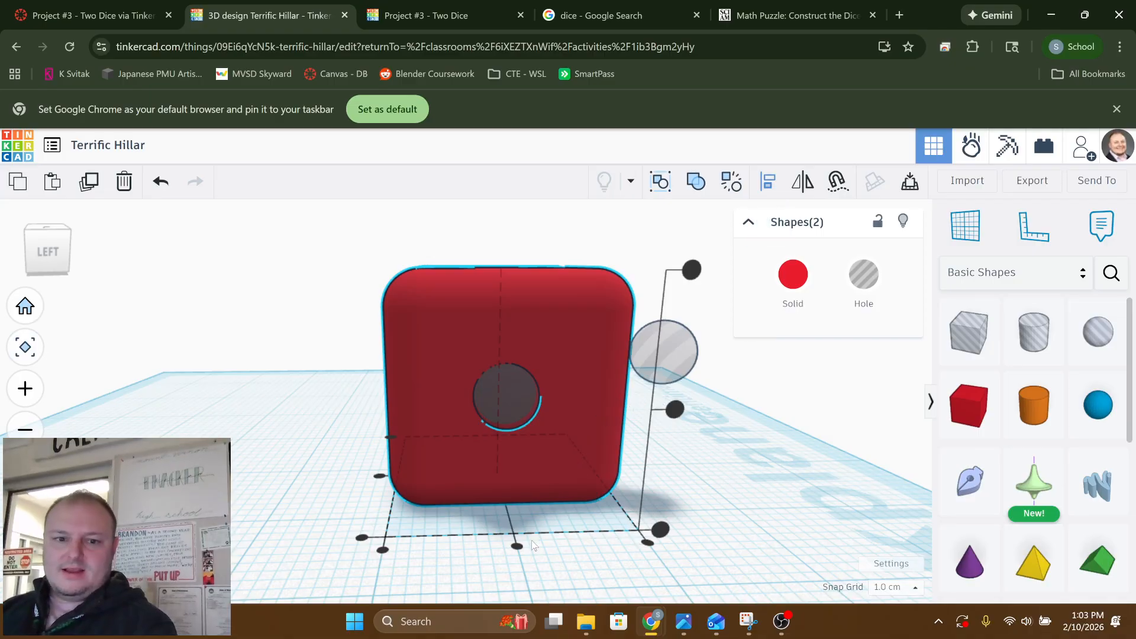
{"action": "left_click", "coordinate": [516, 546]}
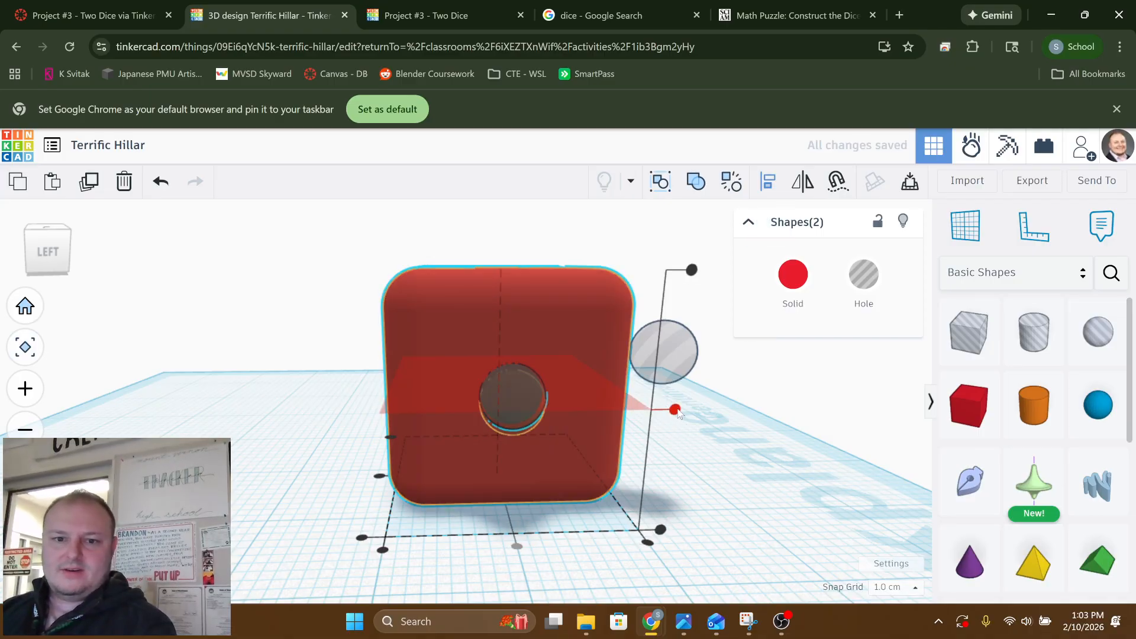
{"action": "left_click", "coordinate": [676, 410]}
{"action": "right_click_drag", "start_coordinate": [776, 439], "coordinate": [703, 432]}
{"action": "left_click", "coordinate": [702, 432]}
Move the spare sphere hole across to the left face's upper left corner, raise it 2 cm and let it protrude slightly more
{"action": "left_click", "coordinate": [669, 347]}
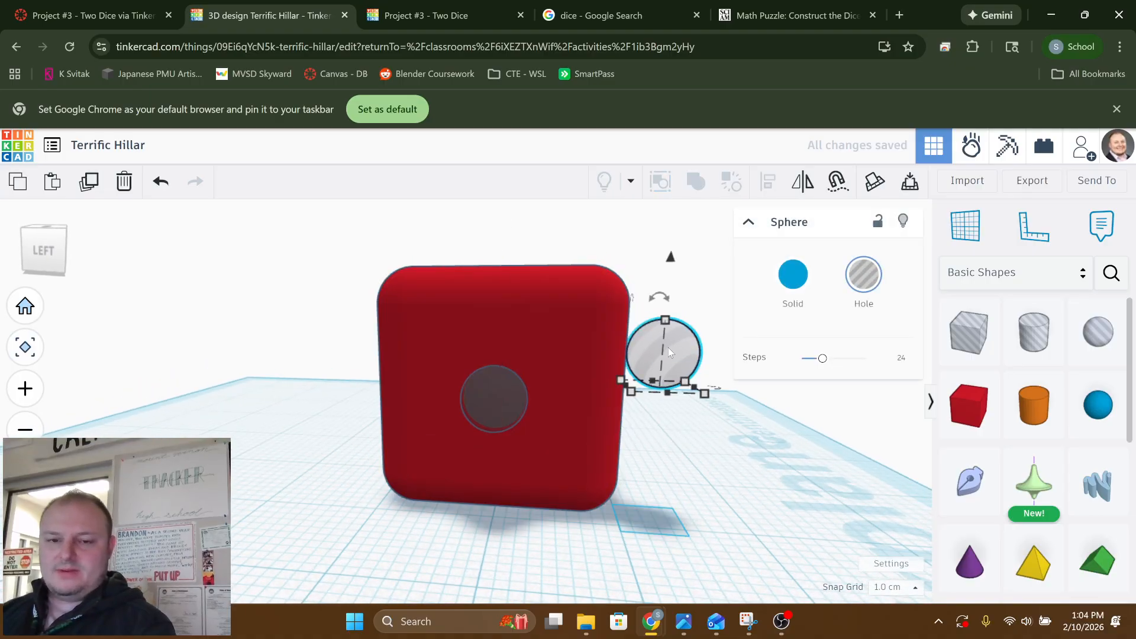
{"action": "key", "text": "Left"}
{"action": "key", "text": "Left"}
{"action": "key", "text": "Left"}
{"action": "key", "text": "Left"}
{"action": "key", "text": "Left"}
{"action": "key", "text": "Left"}
{"action": "key", "text": "Left"}
{"action": "key", "text": "Left"}
{"action": "key", "text": "Left"}
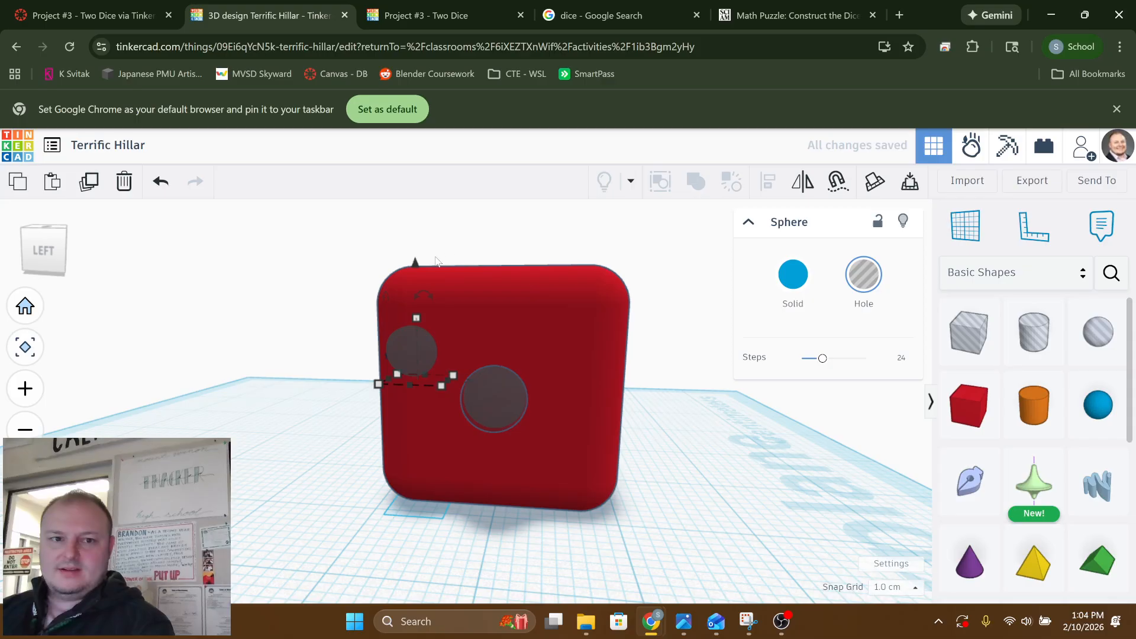
{"action": "left_click_drag", "start_coordinate": [417, 264], "coordinate": [414, 238]}
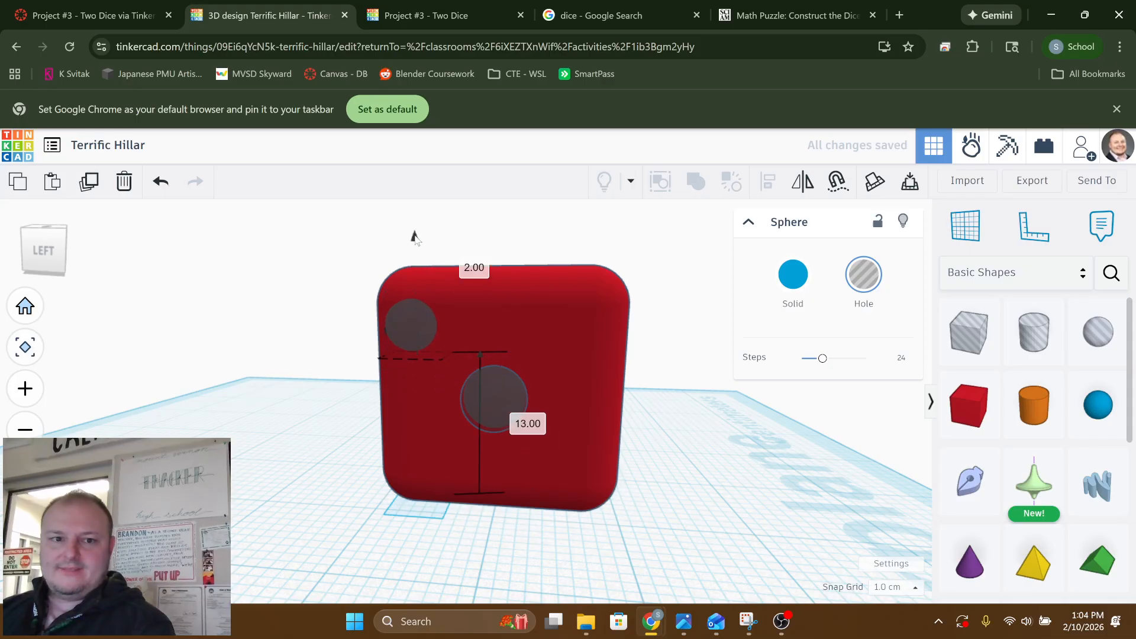
{"action": "right_click_drag", "start_coordinate": [415, 238], "coordinate": [710, 270]}
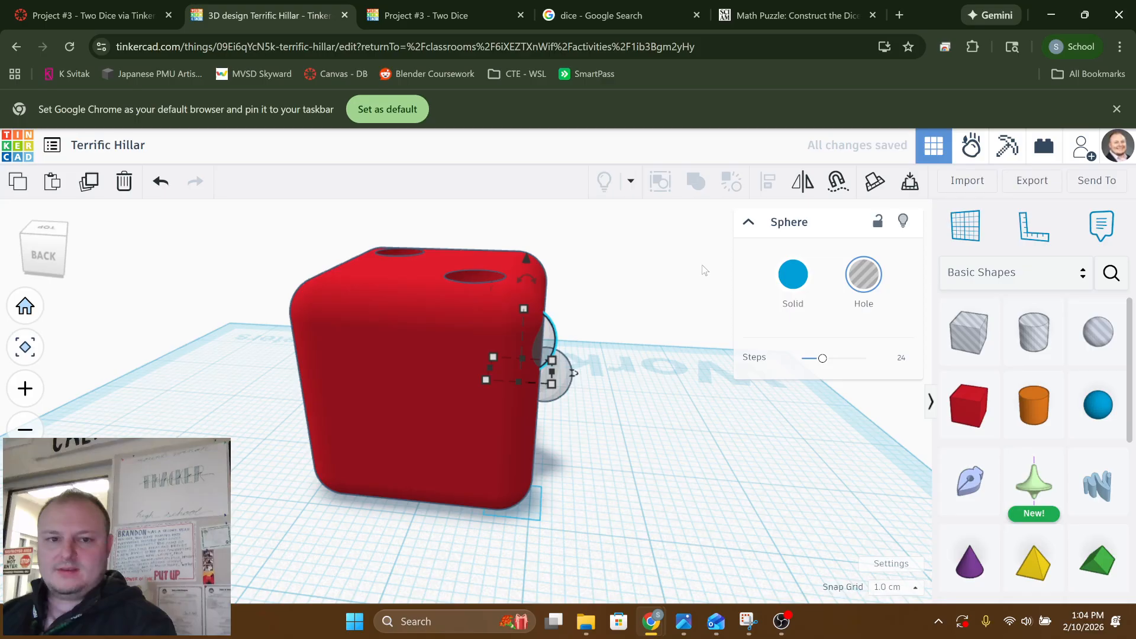
{"action": "key", "text": "Right"}
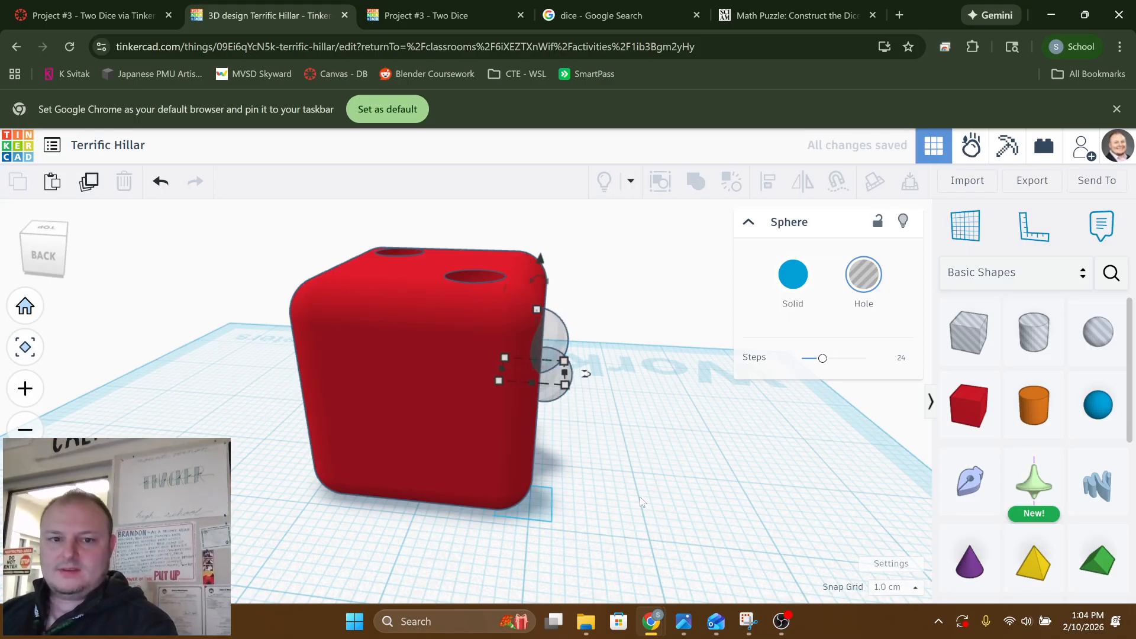
{"action": "left_click", "coordinate": [640, 496]}
Nudge the corner sphere hole inward from the face's left edge and lower it 1 cm
{"action": "right_click_drag", "start_coordinate": [640, 496], "coordinate": [424, 305]}
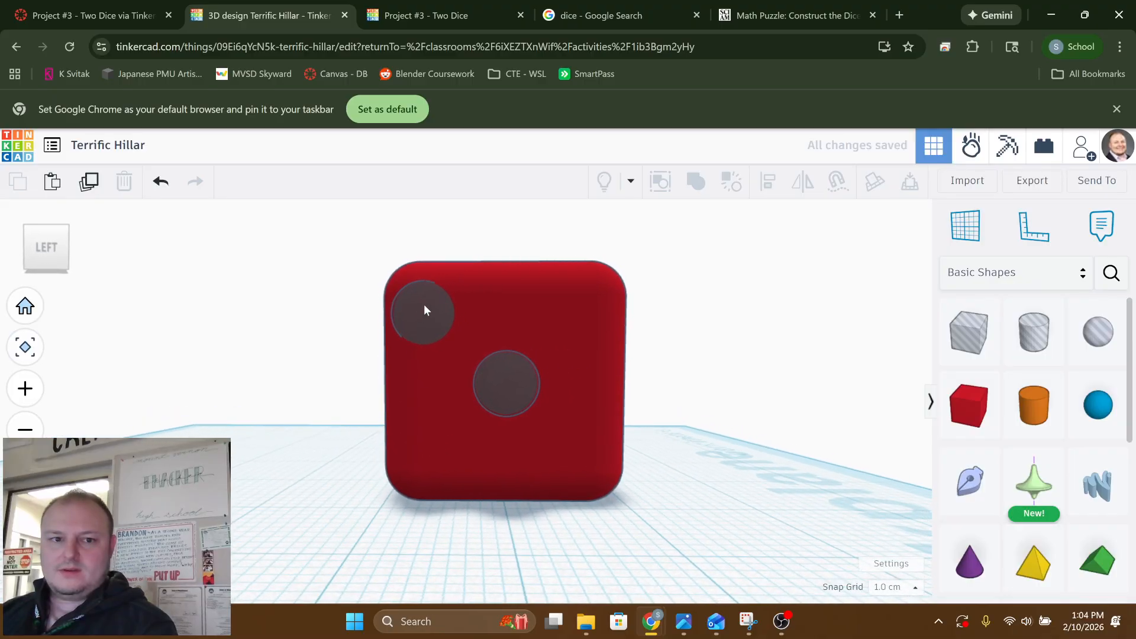
{"action": "left_click", "coordinate": [424, 311]}
{"action": "key", "text": "Right"}
{"action": "key", "text": "Right"}
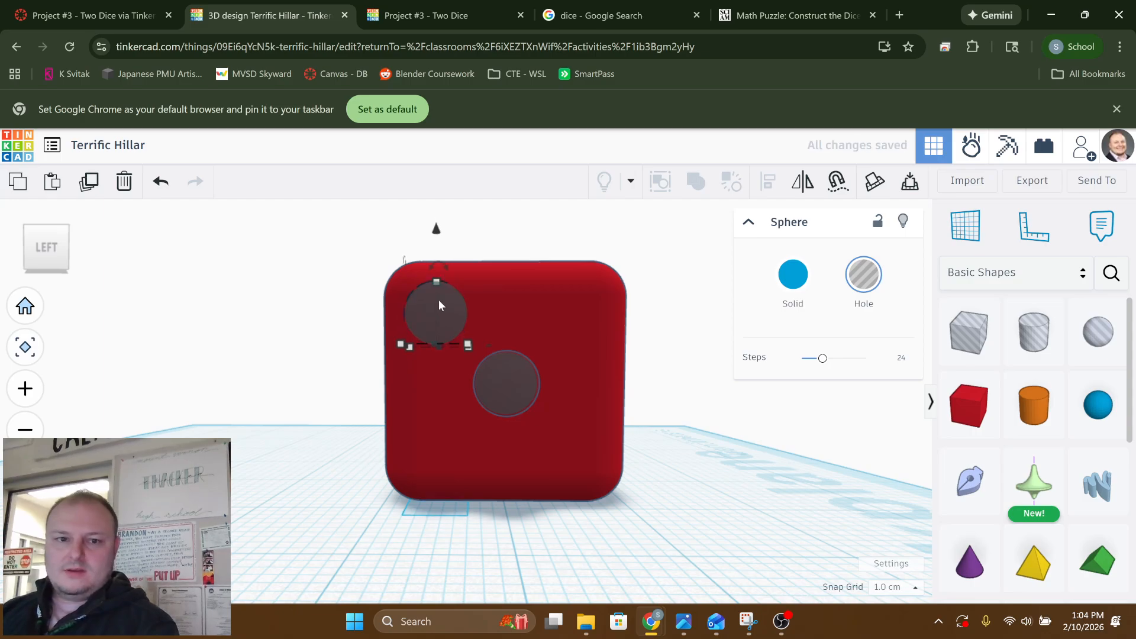
{"action": "right_click_drag", "start_coordinate": [521, 439], "coordinate": [524, 456]}
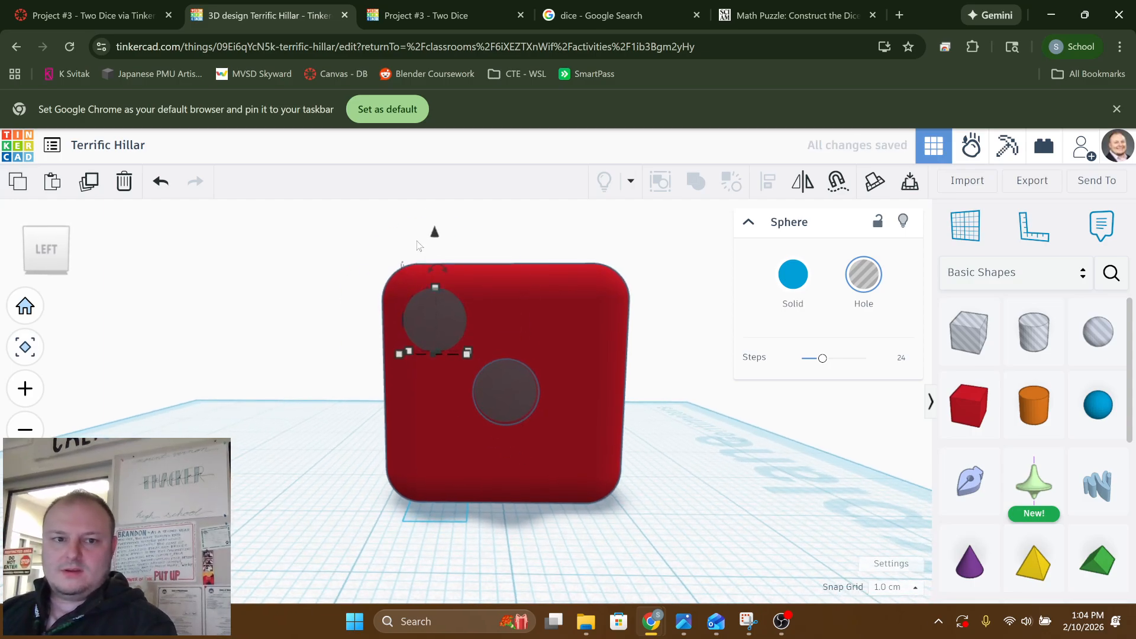
{"action": "left_click_drag", "start_coordinate": [435, 234], "coordinate": [435, 248]}
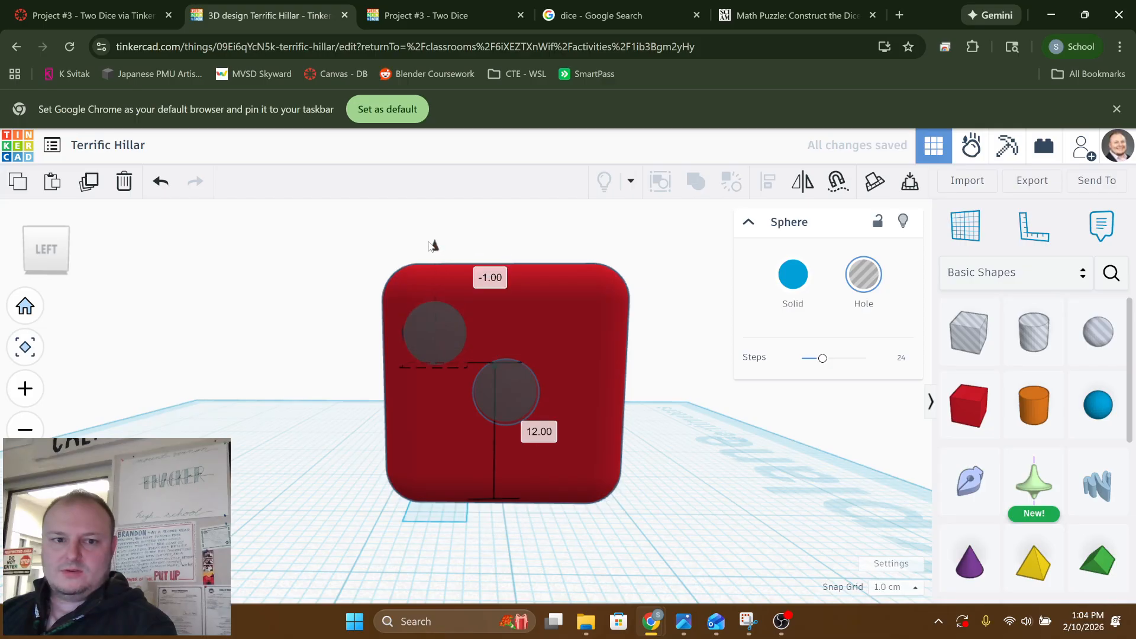
{"action": "left_click", "coordinate": [734, 538]}
Duplicate the corner sphere hole and move the copy across the left face to the opposite upper corner
{"action": "middle_click_drag", "start_coordinate": [504, 447], "coordinate": [450, 399]}
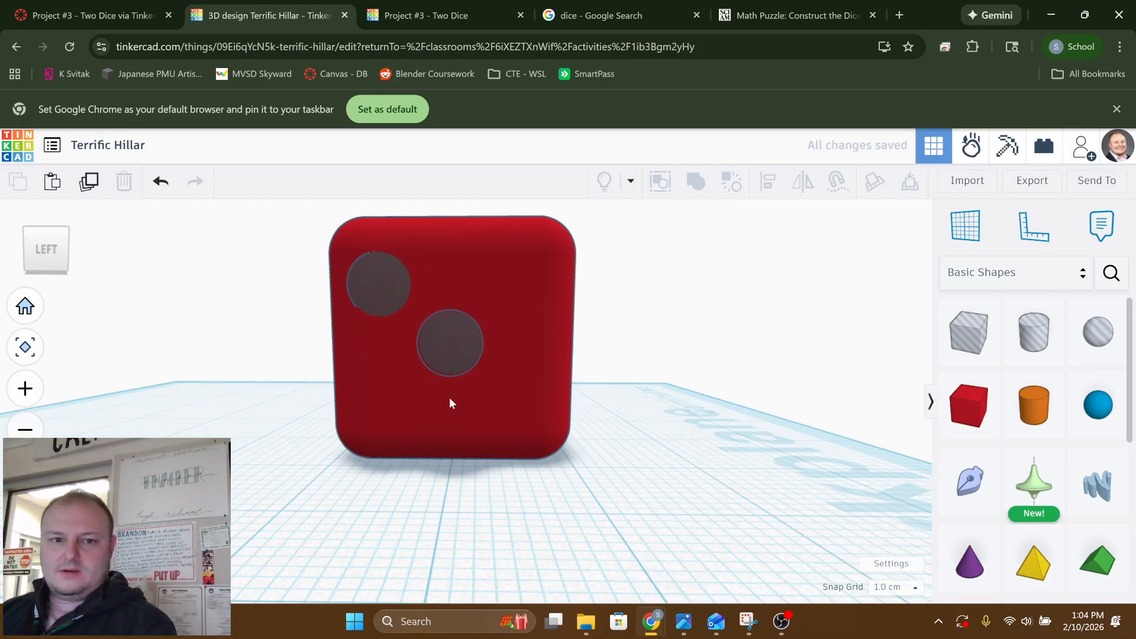
{"action": "left_click", "coordinate": [382, 297]}
{"action": "key", "text": "ctrl+c"}
{"action": "key", "text": "ctrl+v"}
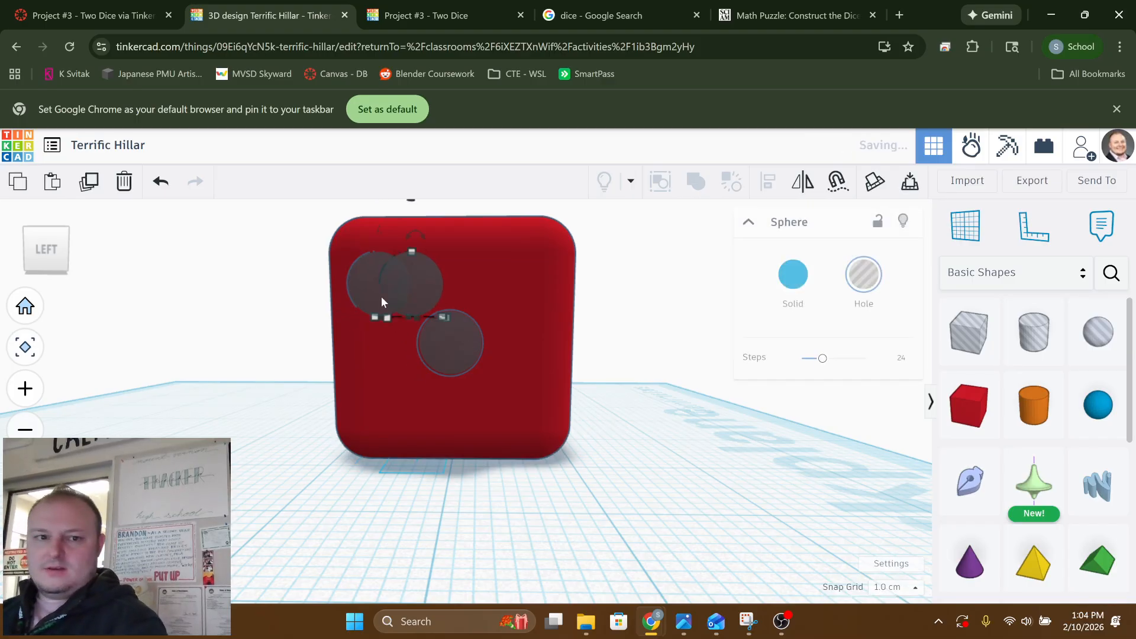
{"action": "key", "text": "Left"}
{"action": "key", "text": "Left"}
{"action": "key", "text": "Left"}
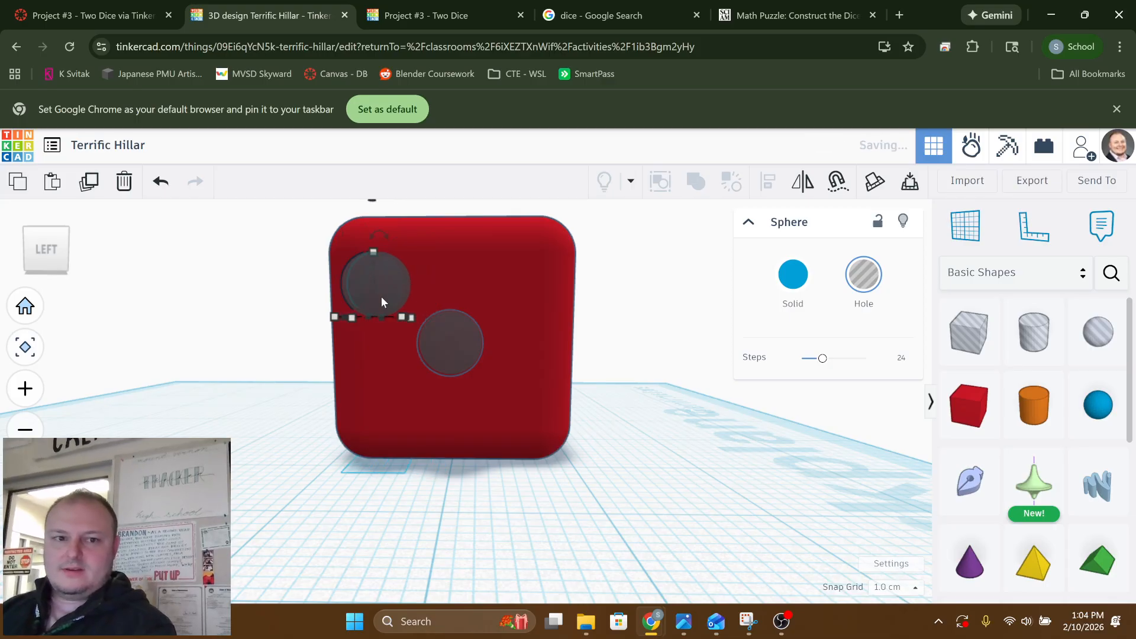
{"action": "key", "text": "Right"}
{"action": "key", "text": "Right"}
{"action": "key", "text": "Right"}
{"action": "key", "text": "Right"}
{"action": "key", "text": "Right"}
{"action": "key", "text": "Right"}
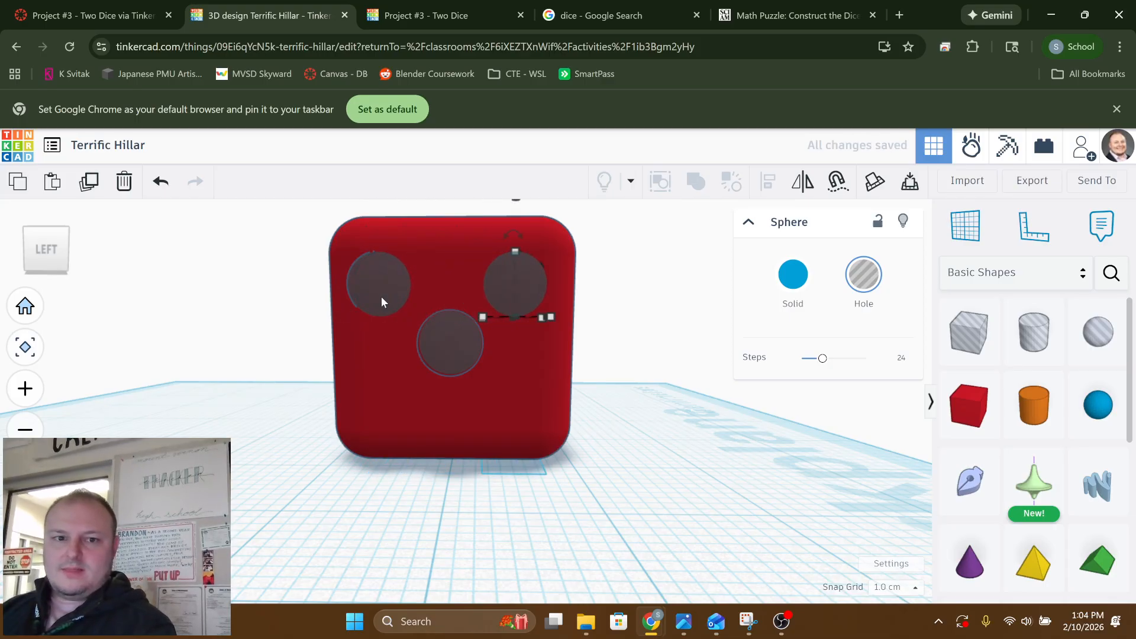
{"action": "key", "text": "Right"}
{"action": "key", "text": "Left"}
Lower the copied sphere hole to the face's lower right corner, completing a diagonal of three pips
{"action": "middle_click_drag", "start_coordinate": [486, 382], "coordinate": [500, 432]}
{"action": "left_click_drag", "start_coordinate": [534, 263], "coordinate": [541, 370]}
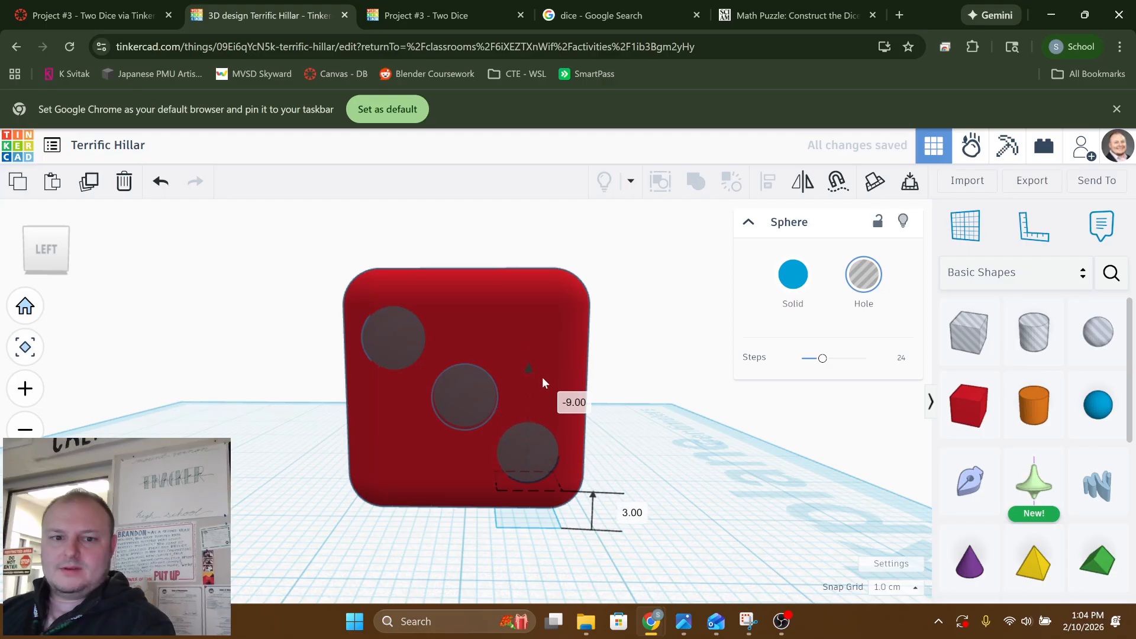
{"action": "mouse_move", "coordinate": [544, 381]}
{"action": "right_mouse_down"}
{"action": "mouse_move", "coordinate": [516, 344]}
{"action": "mouse_move", "coordinate": [492, 355]}
{"action": "mouse_move", "coordinate": [556, 365]}
{"action": "mouse_move", "coordinate": [698, 427]}
{"action": "mouse_move", "coordinate": [786, 389]}
{"action": "mouse_move", "coordinate": [620, 392]}
{"action": "mouse_move", "coordinate": [345, 357]}
{"action": "mouse_move", "coordinate": [325, 381]}
{"action": "mouse_move", "coordinate": [261, 375]}
{"action": "mouse_move", "coordinate": [546, 378]}
{"action": "mouse_move", "coordinate": [541, 360]}
{"action": "right_mouse_up"}
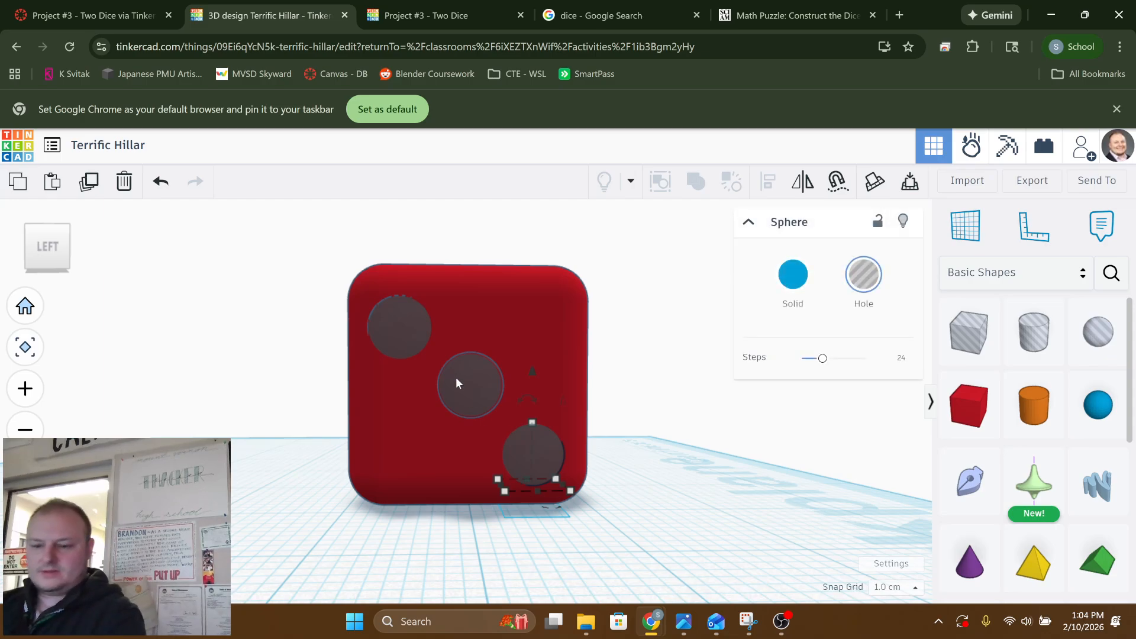
Select the three sphere holes on the left face together and align them so they protrude equally
{"action": "left_click", "coordinate": [478, 386], "text": "shift"}
{"action": "left_click", "coordinate": [395, 328], "text": "shift"}
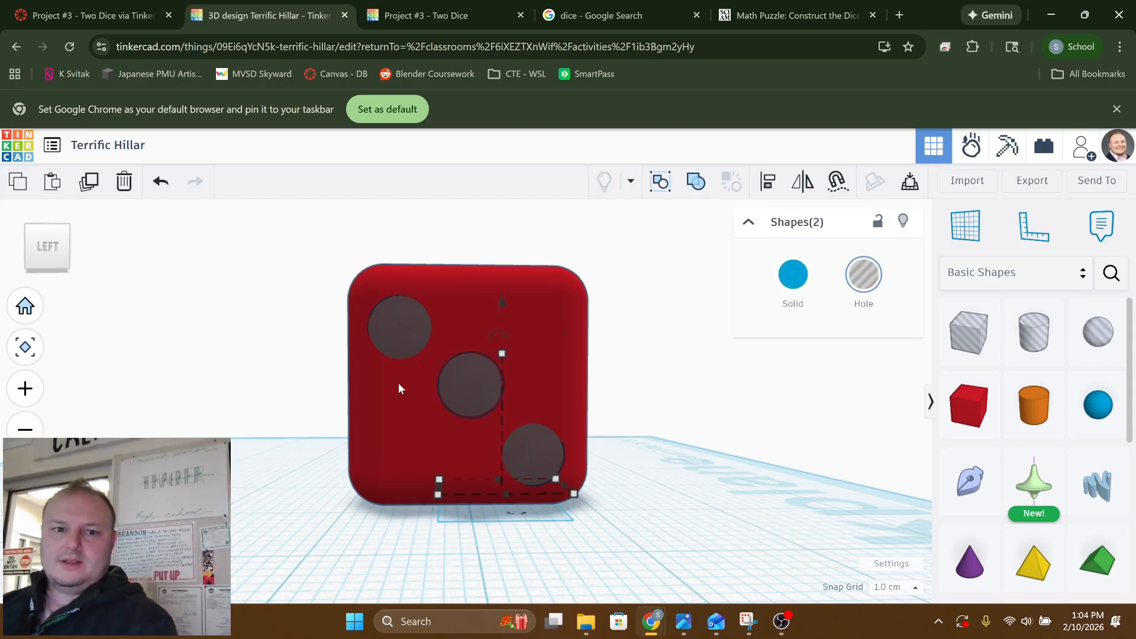
{"action": "right_click_drag", "start_coordinate": [399, 382], "coordinate": [657, 428]}
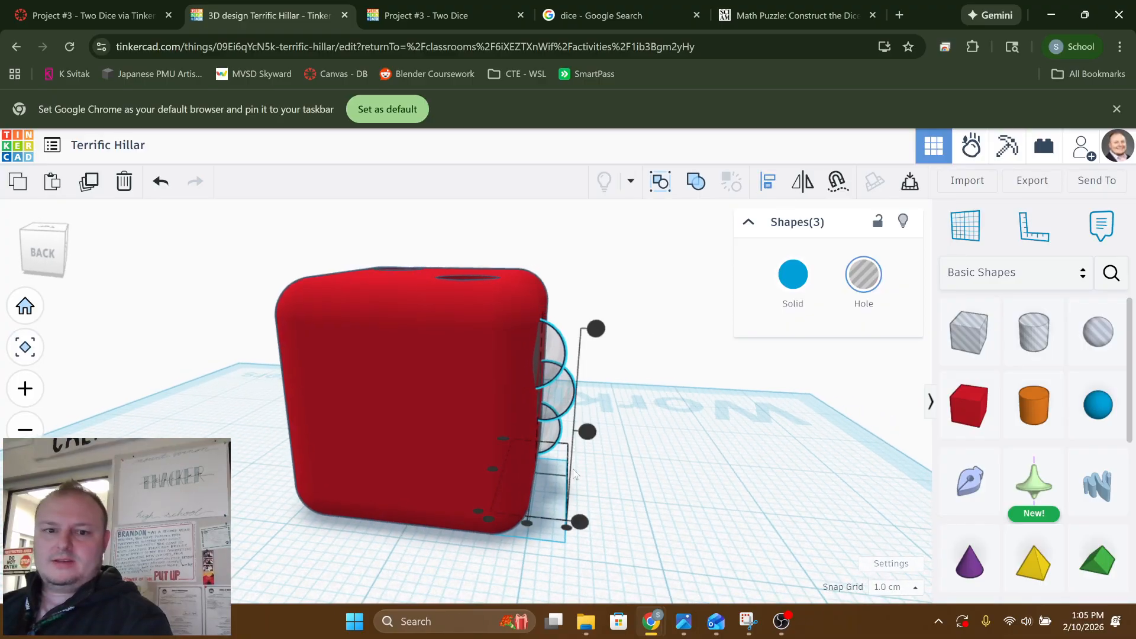
{"action": "right_click_drag", "start_coordinate": [573, 469], "coordinate": [538, 484]}
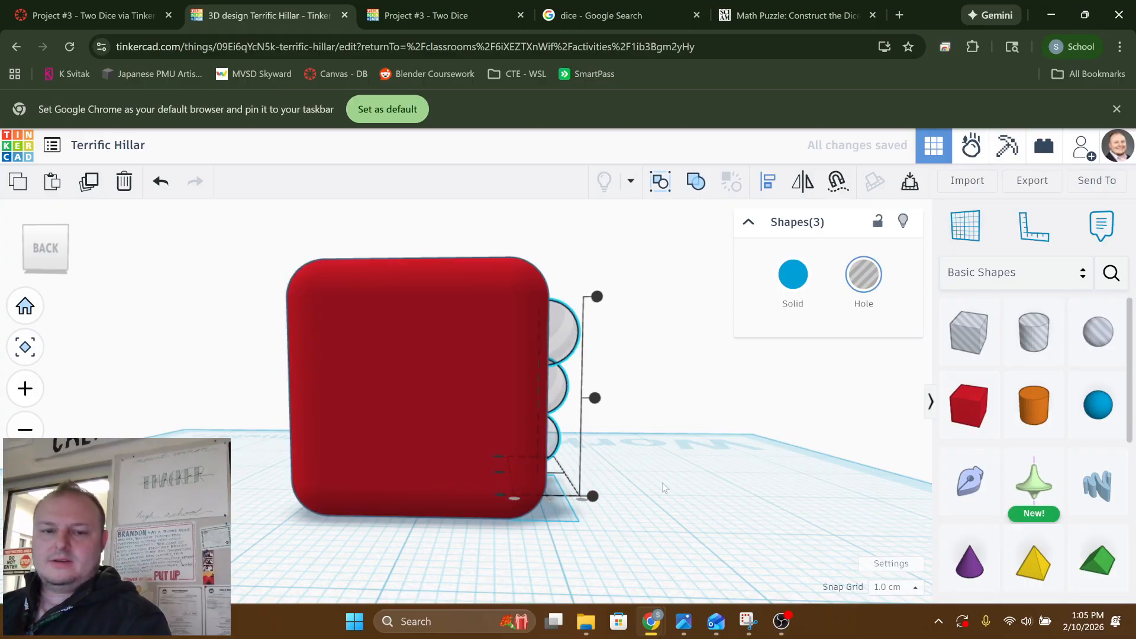
{"action": "right_click_drag", "start_coordinate": [662, 483], "coordinate": [375, 457]}
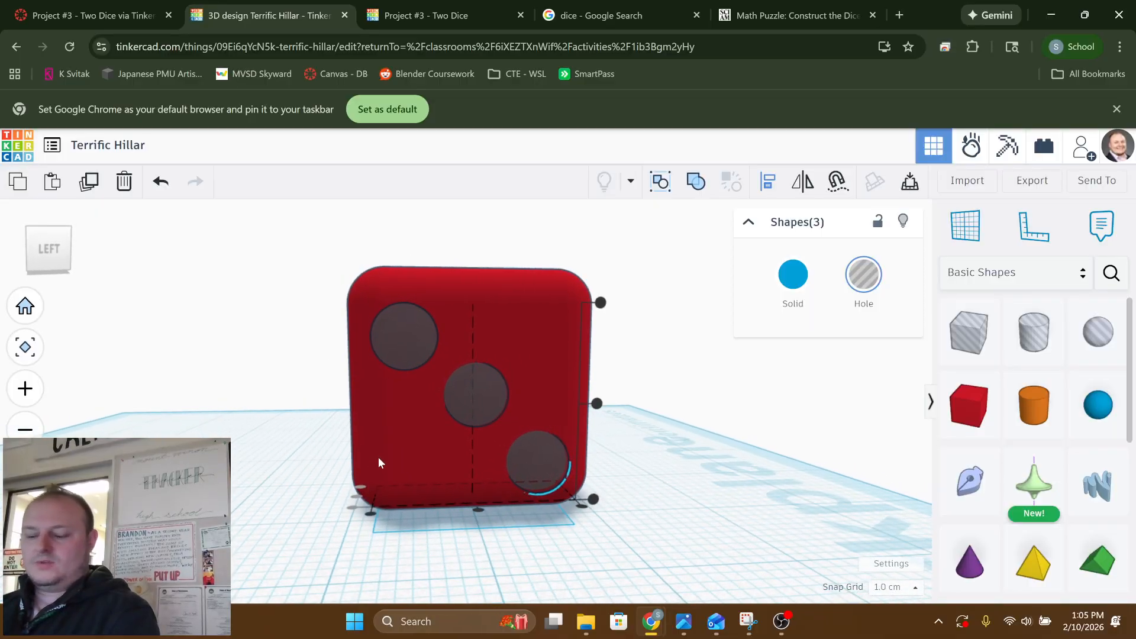
Duplicate the three sphere holes, move the copies to the box's right face and nudge them along it into a diagonal
{"action": "key", "text": "ctrl+v"}
{"action": "right_click_drag", "start_coordinate": [440, 471], "coordinate": [225, 448]}
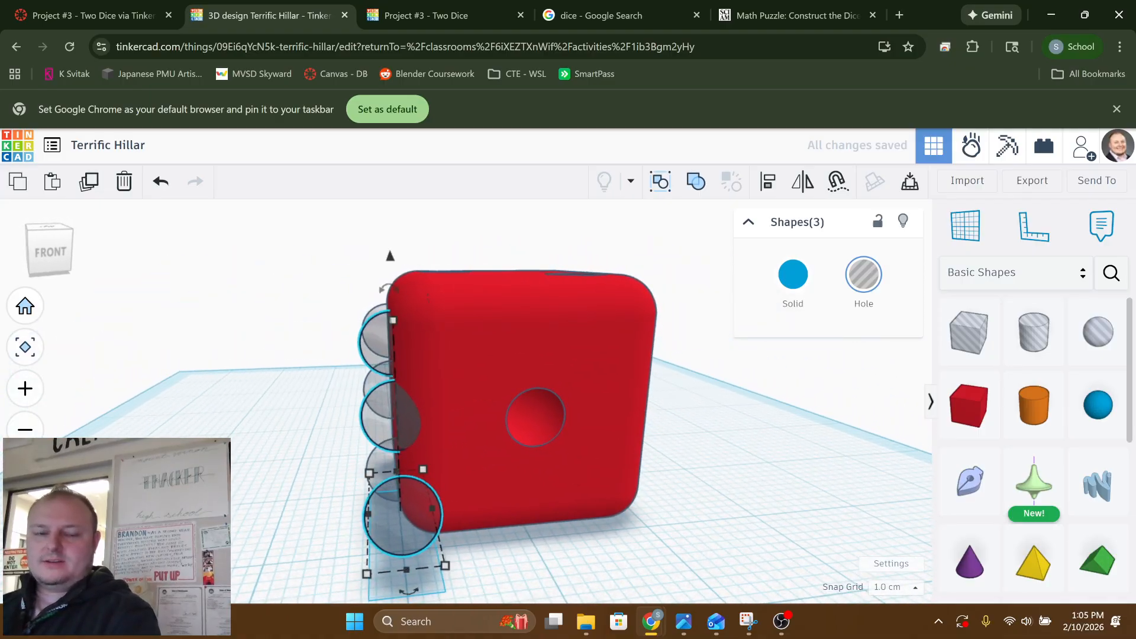
{"action": "left_click_drag", "start_coordinate": [409, 521], "coordinate": [681, 497]}
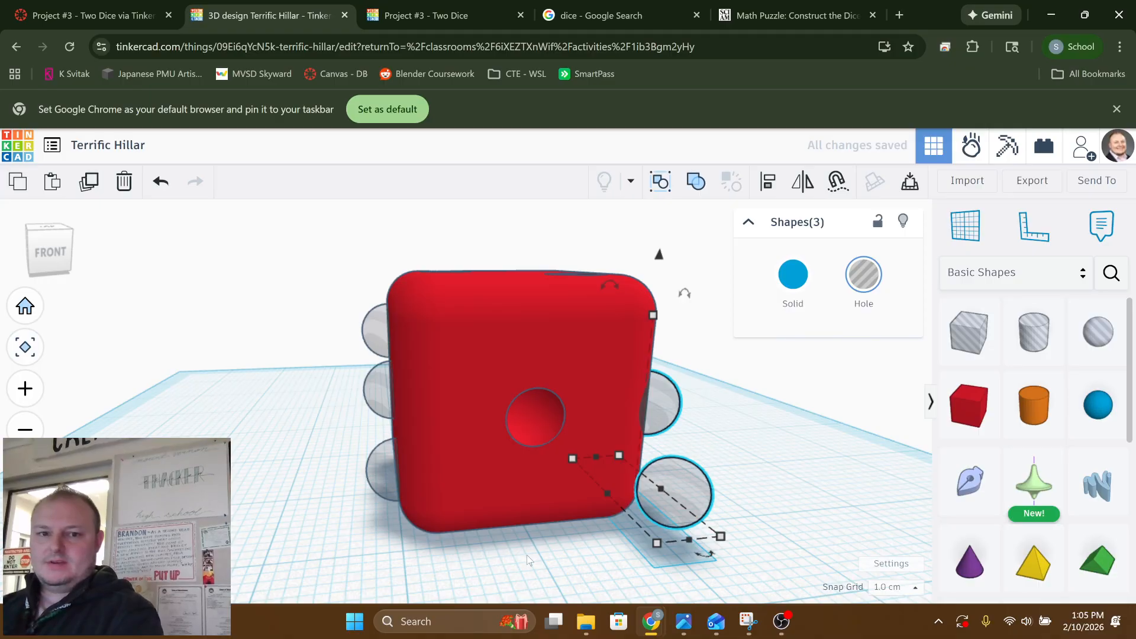
{"action": "right_click_drag", "start_coordinate": [527, 556], "coordinate": [196, 389]}
{"action": "key", "text": "Right"}
{"action": "key", "text": "Right"}
{"action": "key", "text": "Right"}
{"action": "key", "text": "Right"}
{"action": "key", "text": "Right"}
{"action": "key", "text": "Right"}
{"action": "key", "text": "Right"}
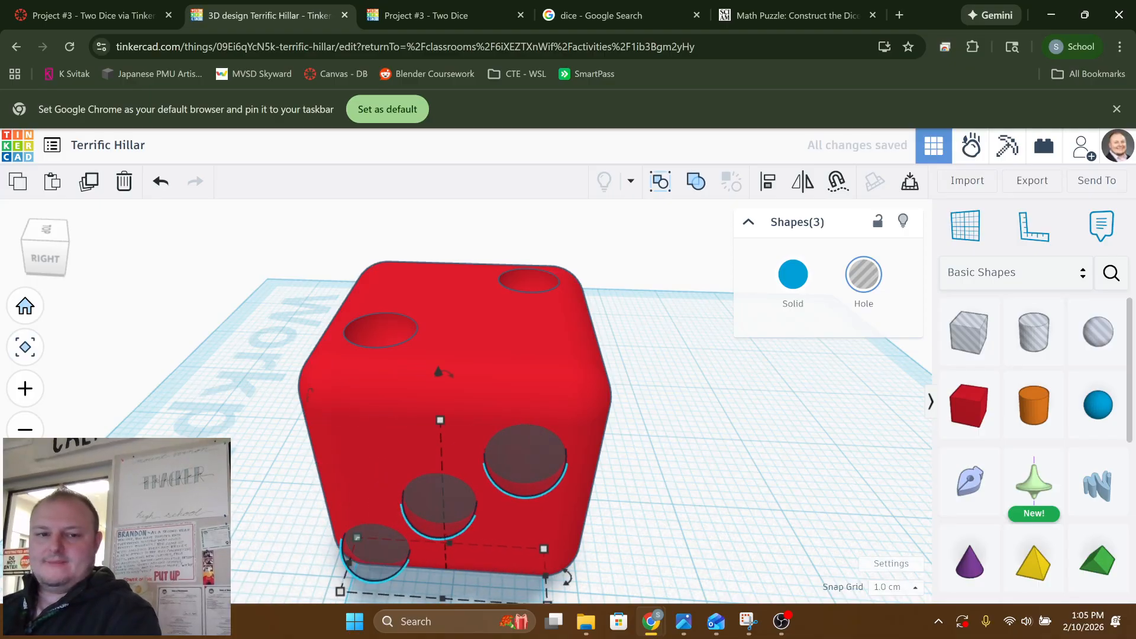
Move the middle sphere hole on the right face across and up into the face's upper left corner
{"action": "right_click_drag", "start_coordinate": [316, 473], "coordinate": [326, 504]}
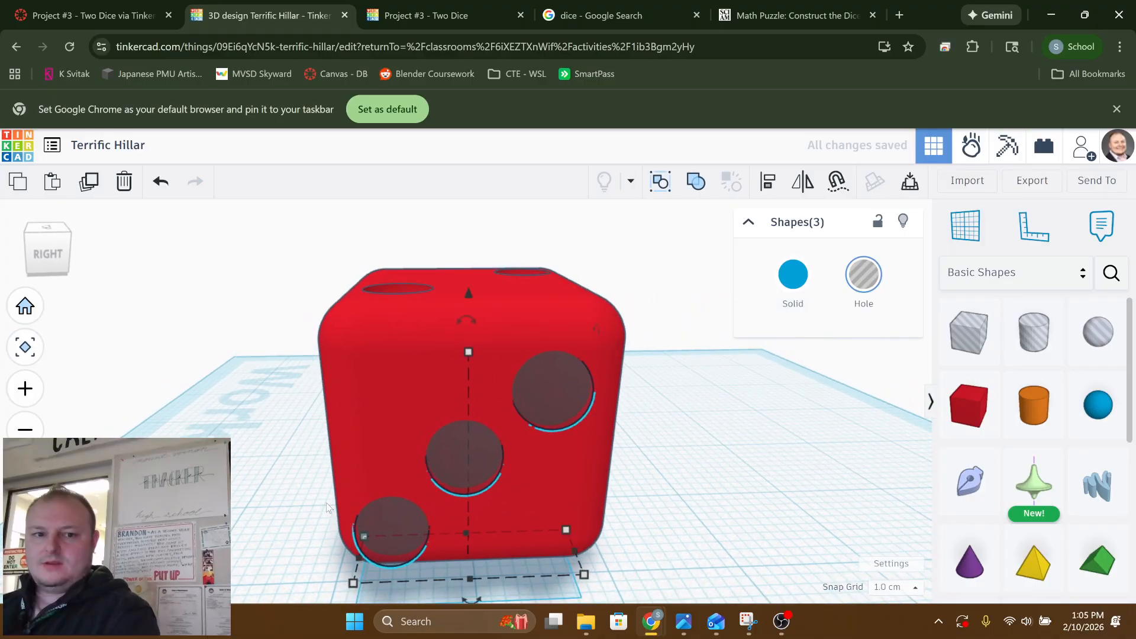
{"action": "key", "text": "Escape"}
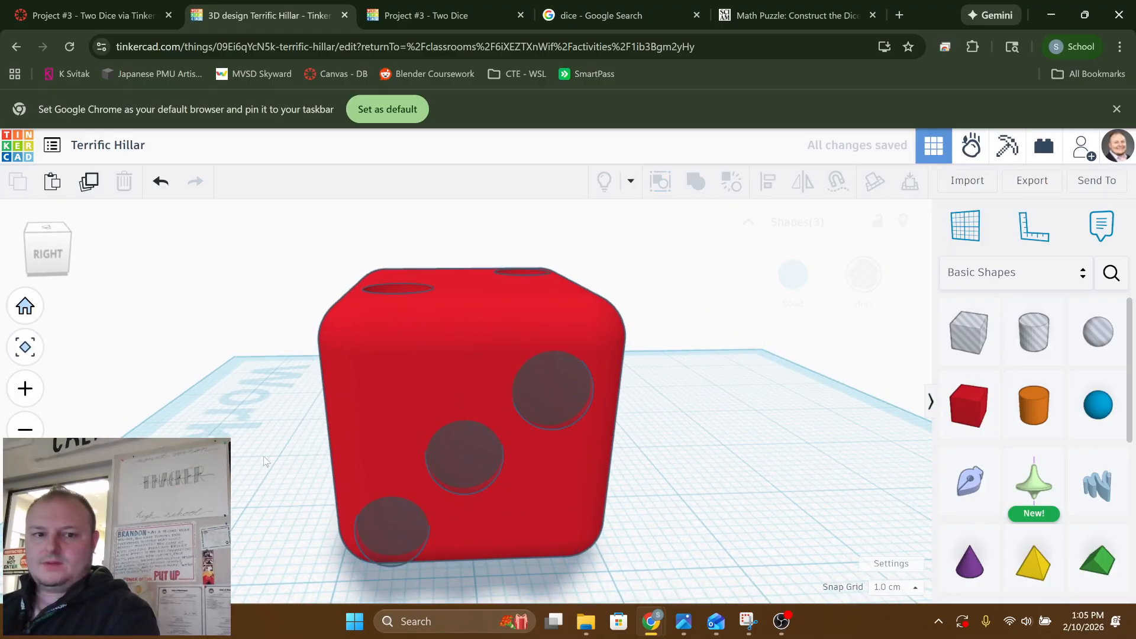
{"action": "left_click", "coordinate": [441, 464]}
{"action": "key", "text": "Left"}
{"action": "key", "text": "Left"}
{"action": "key", "text": "Left"}
{"action": "key", "text": "Left"}
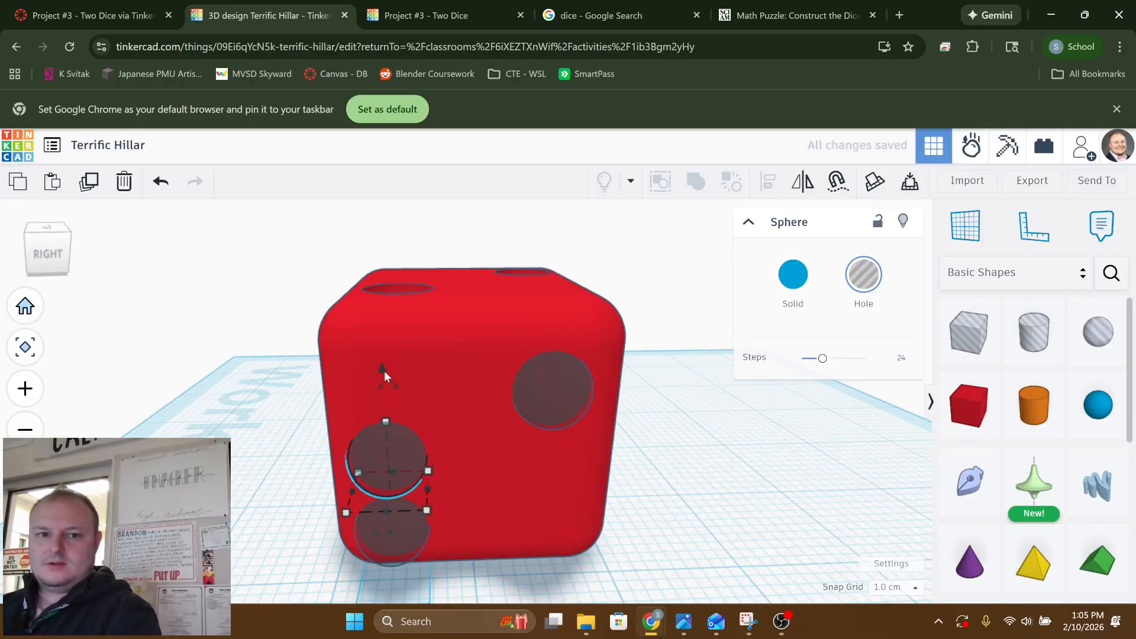
{"action": "left_click_drag", "start_coordinate": [380, 368], "coordinate": [387, 285]}
Duplicate the lower left sphere hole on the right face and move the copy to the lower right corner, forming four pips
{"action": "right_click_drag", "start_coordinate": [365, 564], "coordinate": [365, 535]}
{"action": "left_click", "coordinate": [389, 482]}
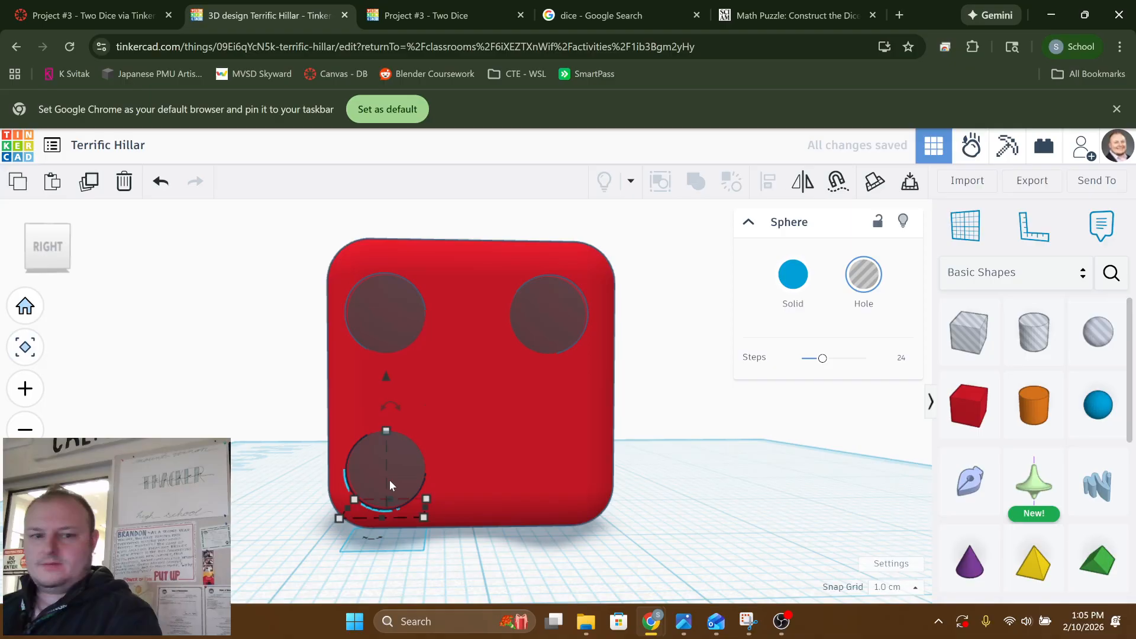
{"action": "key", "text": "ctrl+d"}
{"action": "key", "text": "Right"}
{"action": "key", "text": "Right"}
{"action": "key", "text": "Right"}
{"action": "key", "text": "Right"}
{"action": "key", "text": "Right"}
{"action": "key", "text": "Right"}
{"action": "key", "text": "Right"}
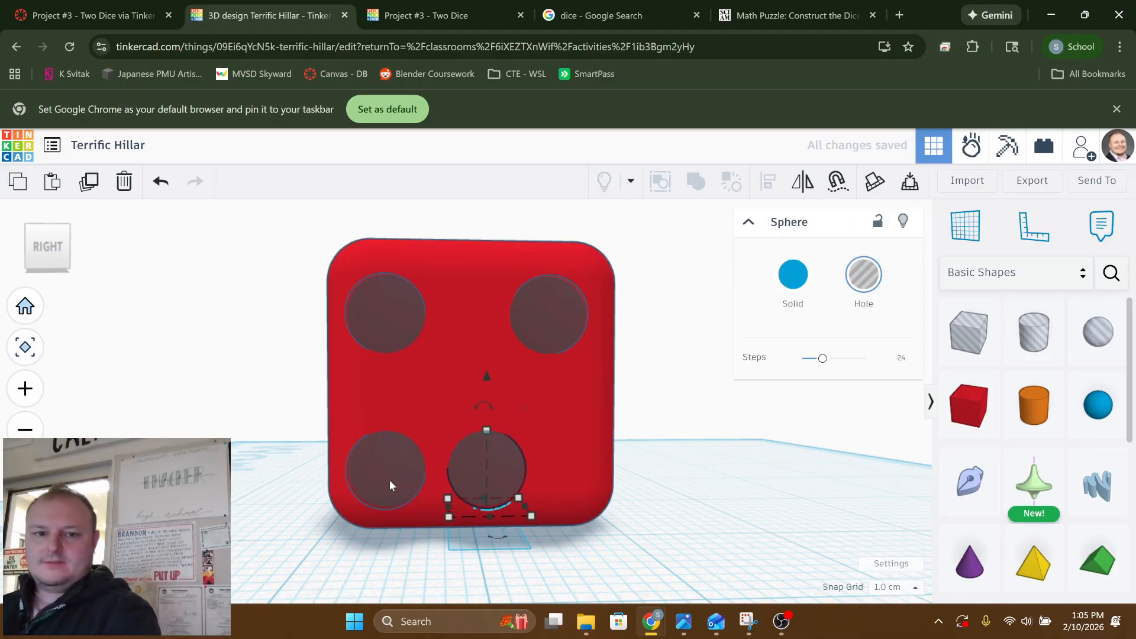
{"action": "key", "text": "Right"}
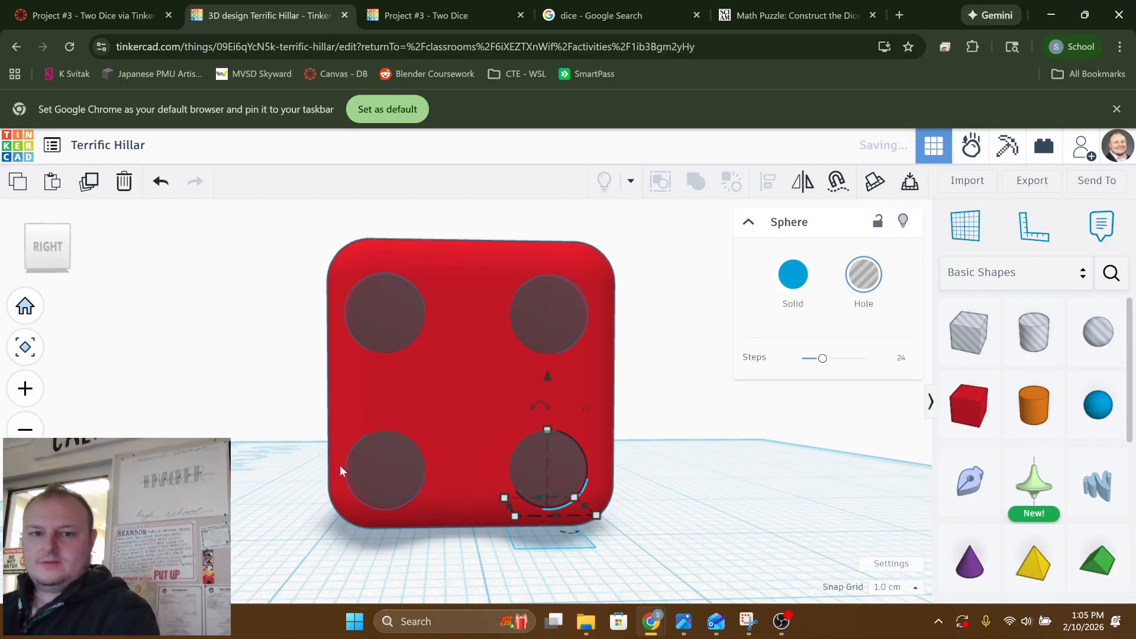
{"action": "right_click_drag", "start_coordinate": [444, 484], "coordinate": [412, 482]}
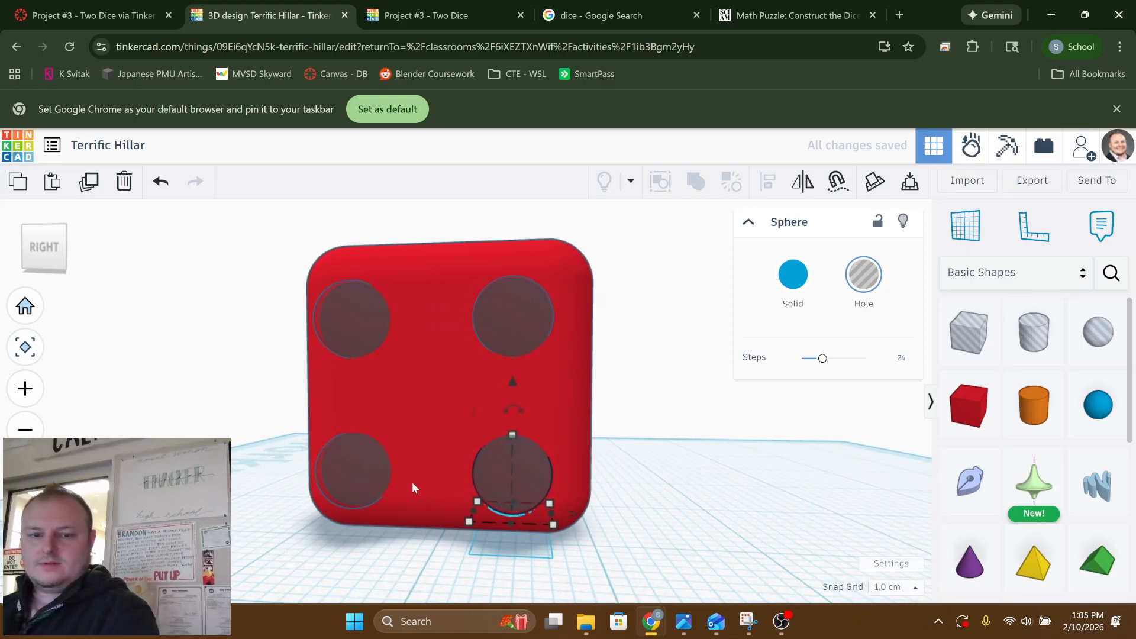
{"action": "key", "text": "Left"}
{"action": "left_click", "coordinate": [625, 478]}
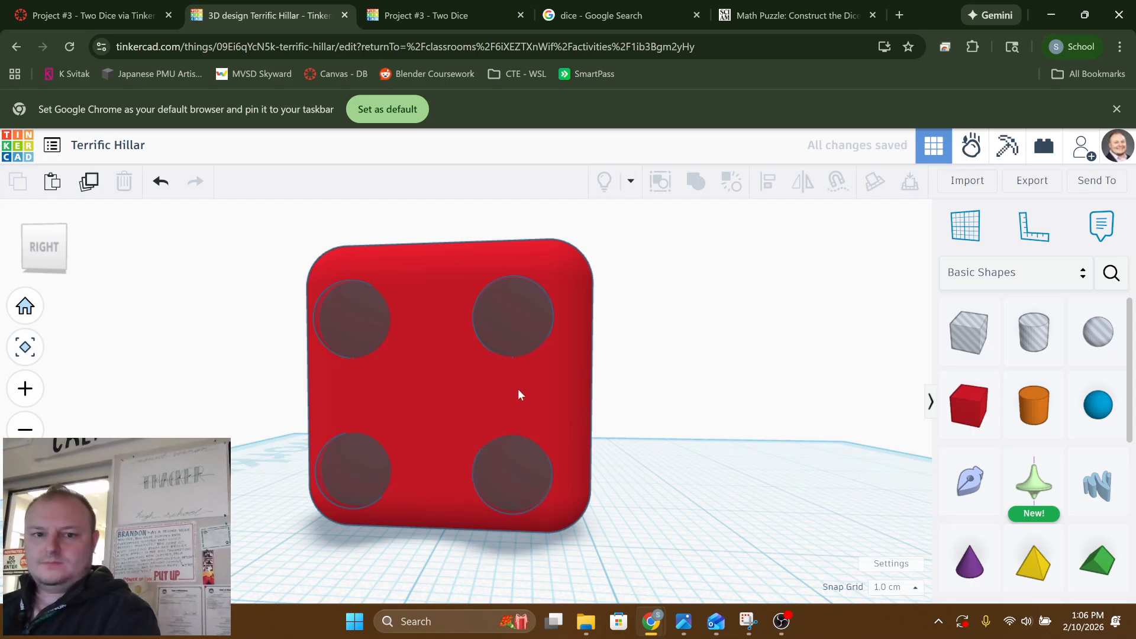
Nudge both left-hand sphere holes on the right face inward by one grid step each
{"action": "right_click_drag", "start_coordinate": [474, 371], "coordinate": [511, 364]}
{"action": "left_click", "coordinate": [389, 473]}
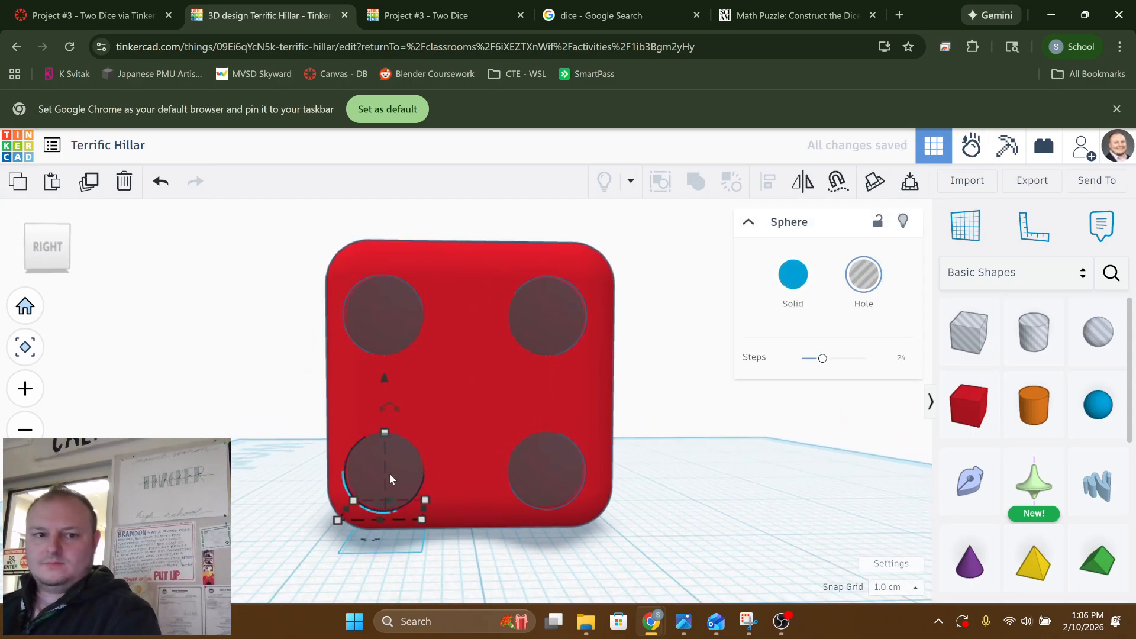
{"action": "key", "text": "Right"}
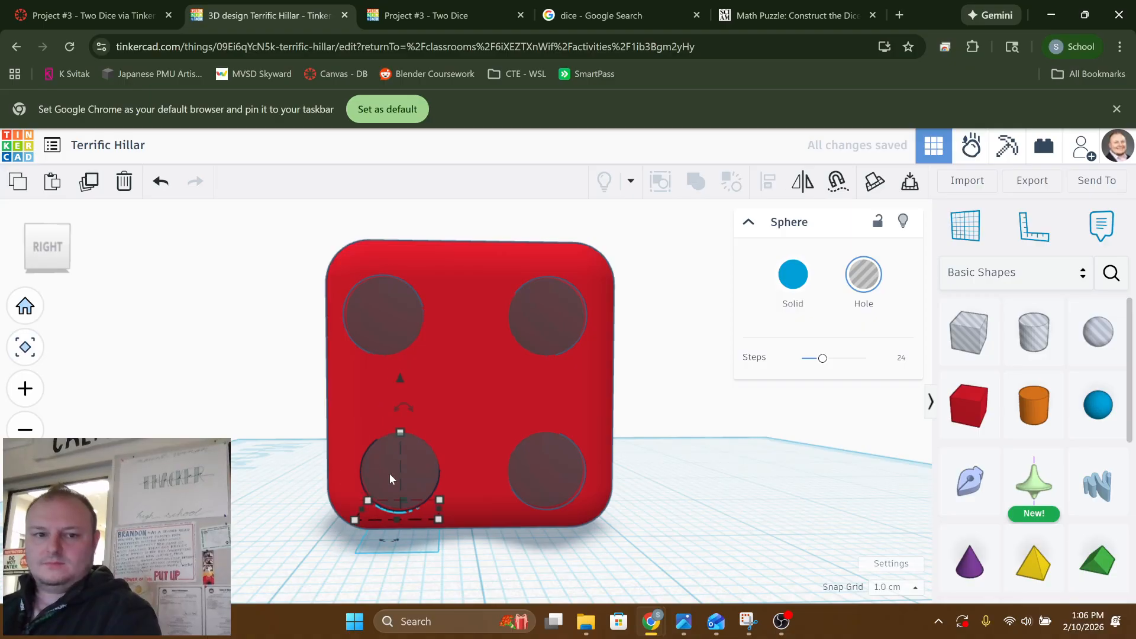
{"action": "left_click", "coordinate": [358, 322]}
{"action": "key", "text": "Right"}
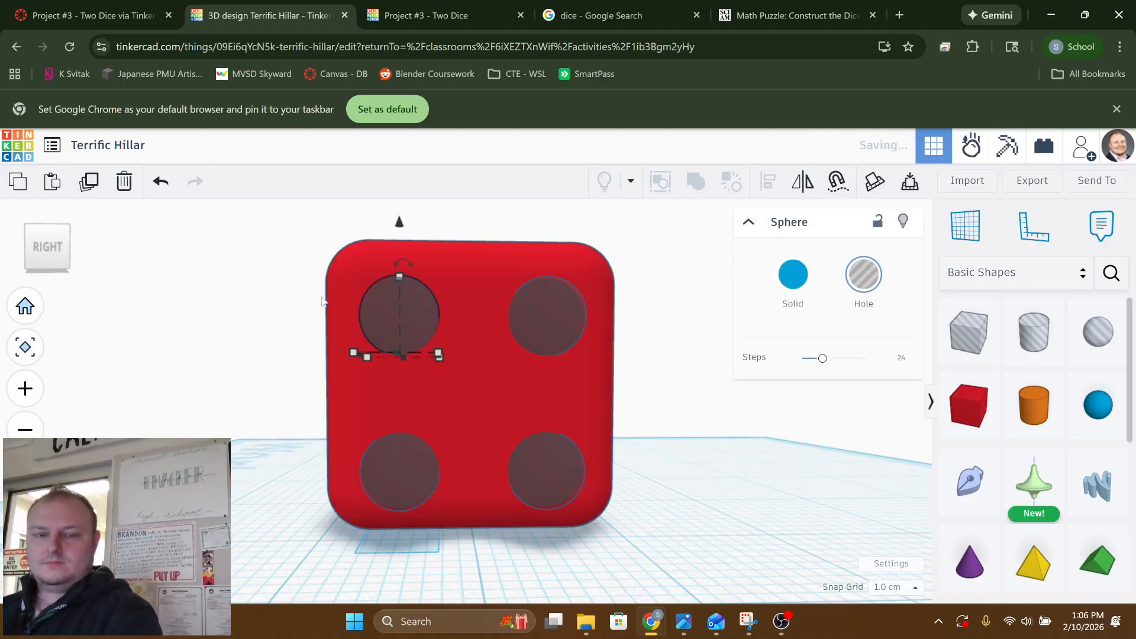
{"action": "left_click", "coordinate": [246, 308]}
Undo the last nudge of the lower corner sphere hole on the left face and raise that hole by one snap step
{"action": "right_click_drag", "start_coordinate": [251, 330], "coordinate": [843, 333]}
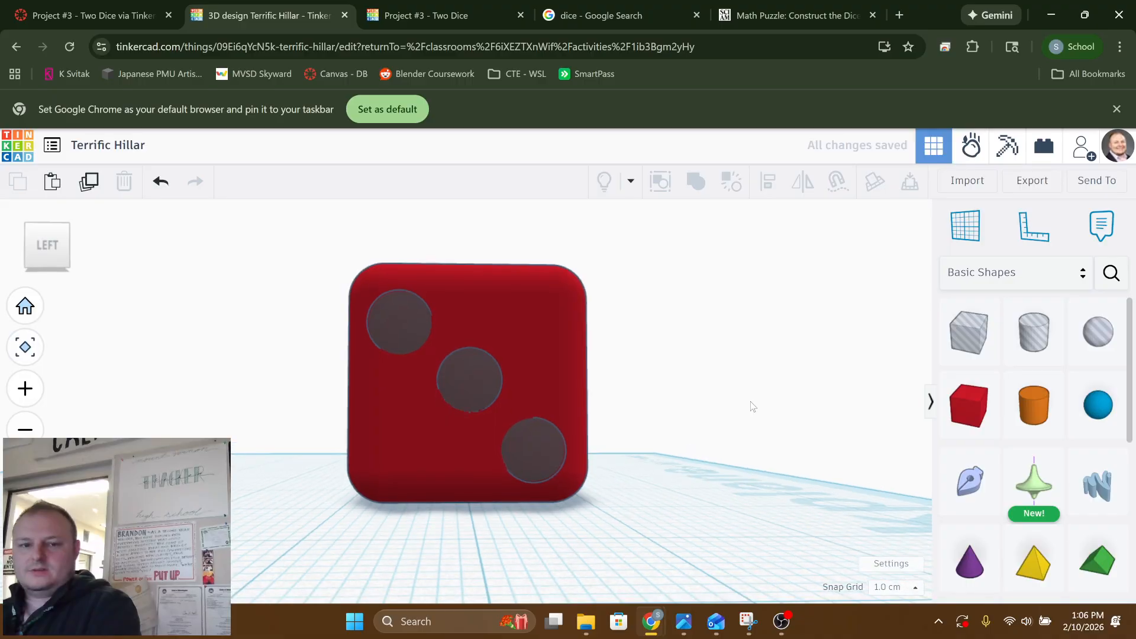
{"action": "left_click", "coordinate": [530, 448]}
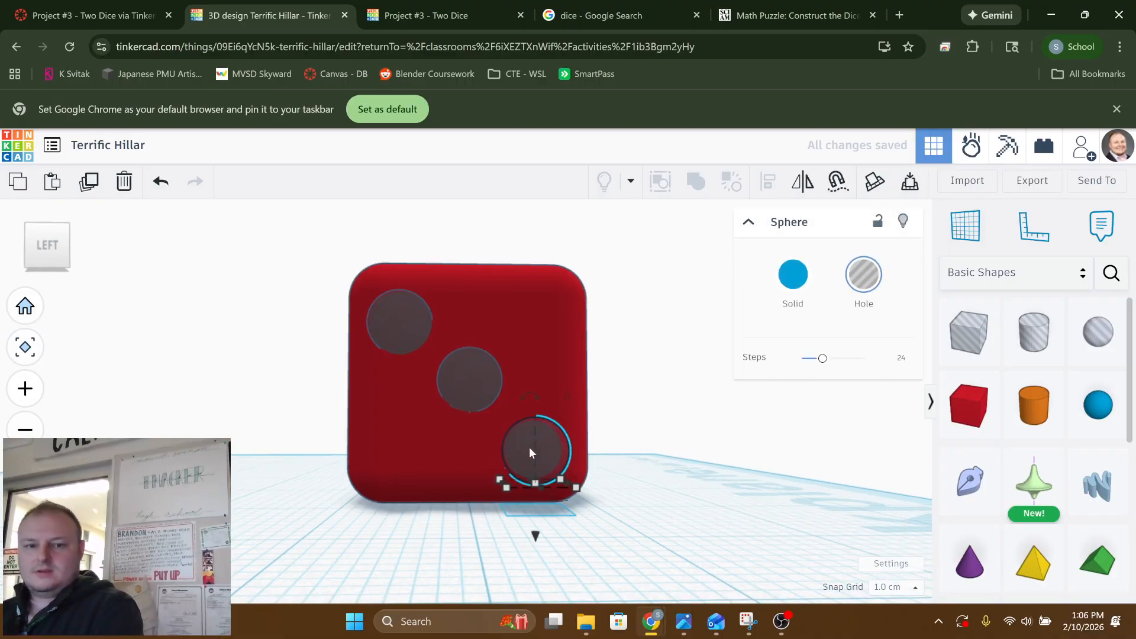
{"action": "key", "text": "ctrl+z"}
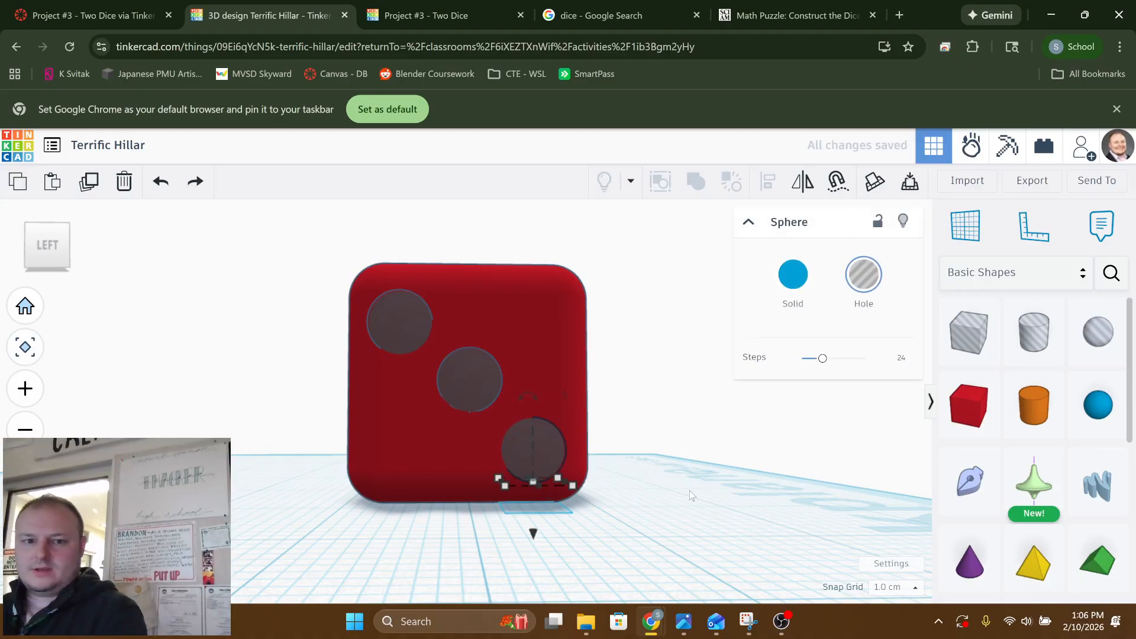
{"action": "right_click_drag", "start_coordinate": [690, 492], "coordinate": [515, 503]}
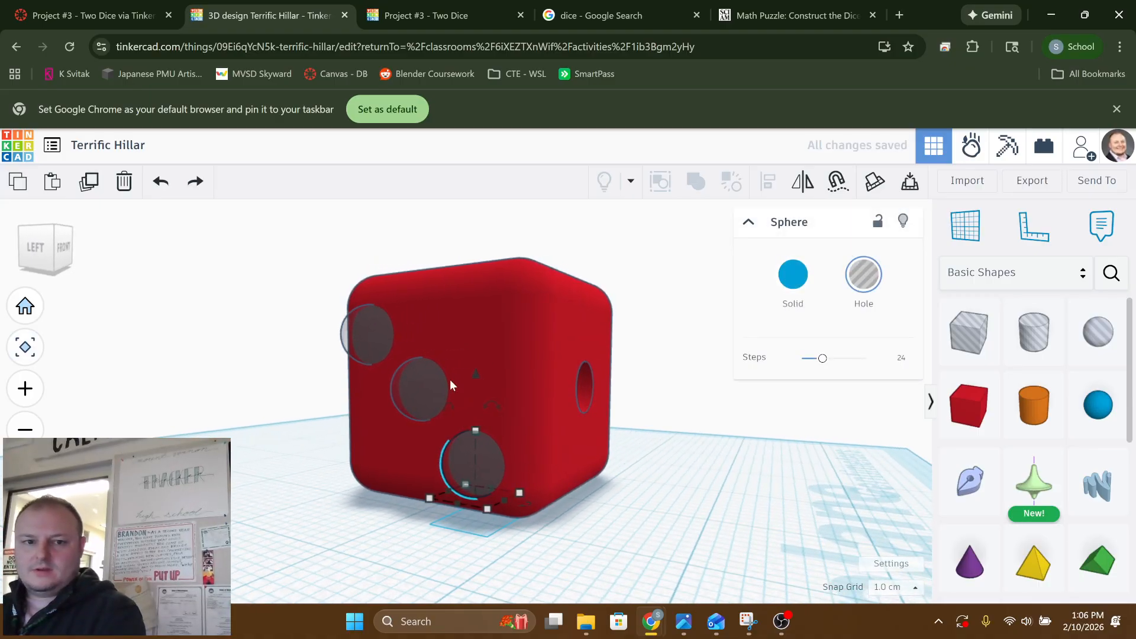
{"action": "left_click_drag", "start_coordinate": [474, 373], "coordinate": [473, 364]}
{"action": "right_click_drag", "start_coordinate": [592, 426], "coordinate": [676, 441]}
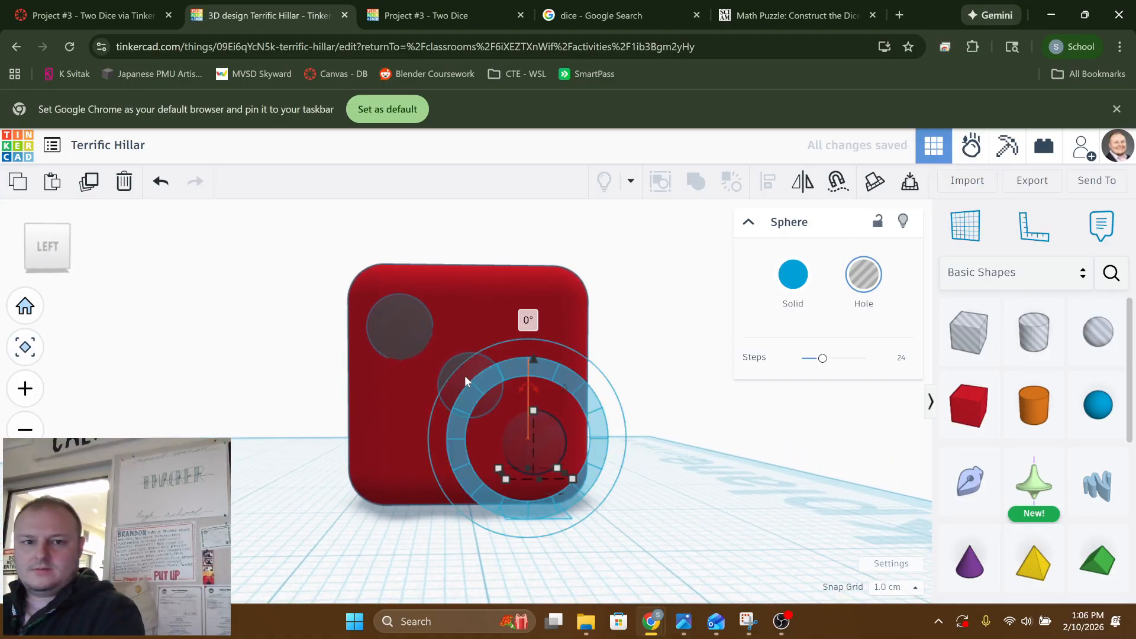
{"action": "left_click", "coordinate": [300, 300]}
Raise the two lower sphere holes on the right face by 1 cm and lower the two upper ones by 1 cm
{"action": "right_click_drag", "start_coordinate": [310, 317], "coordinate": [629, 373]}
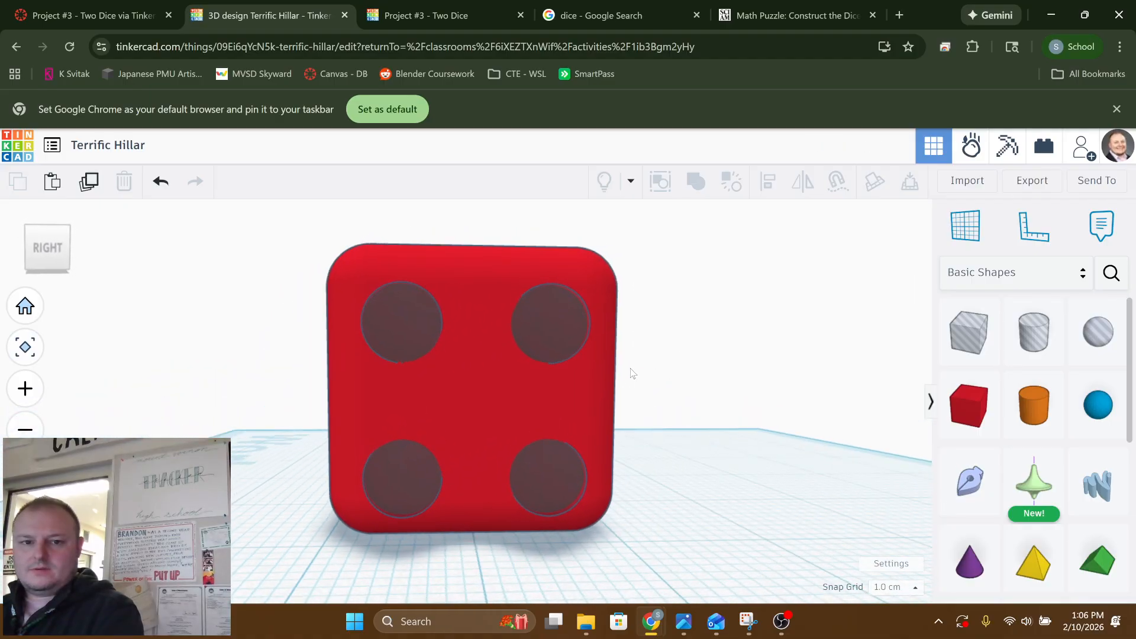
{"action": "left_click", "coordinate": [385, 470]}
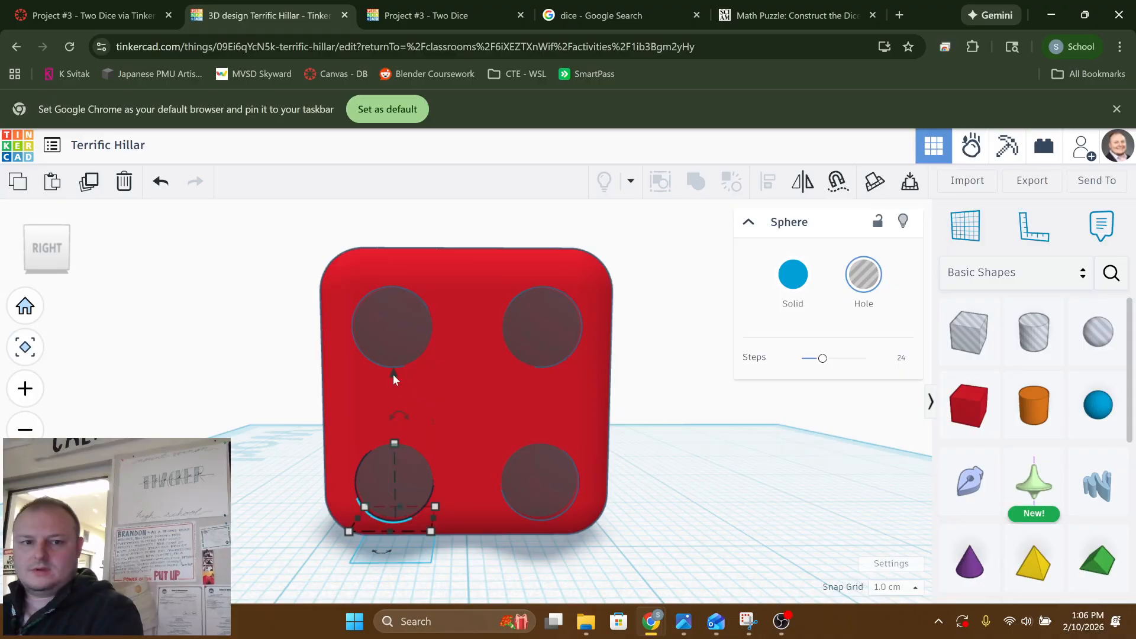
{"action": "left_click_drag", "start_coordinate": [389, 372], "coordinate": [389, 364]}
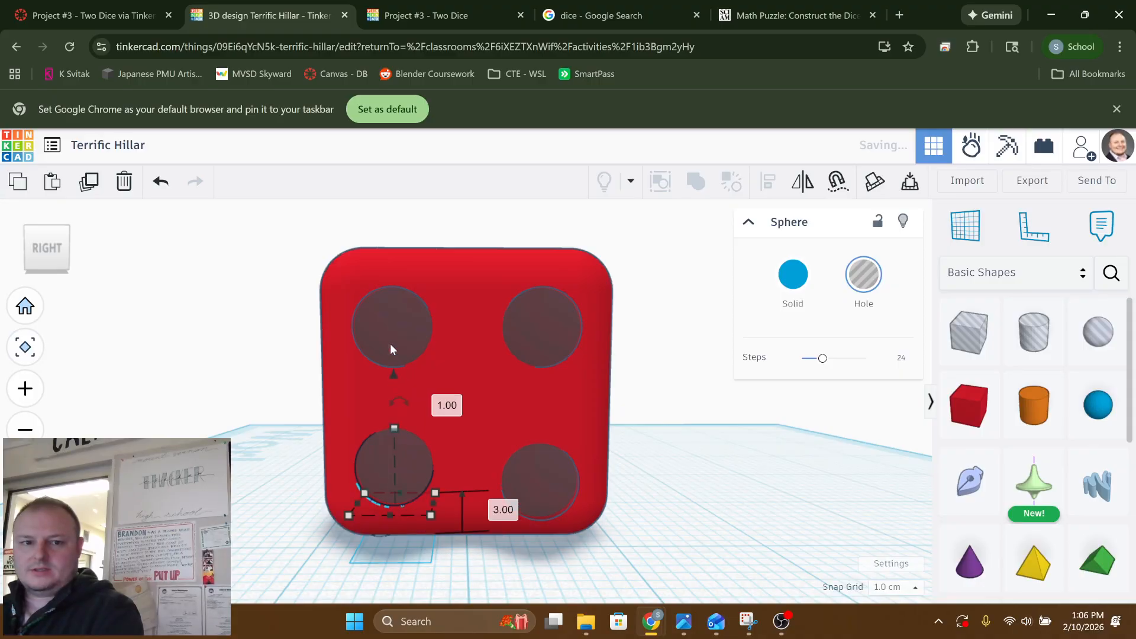
{"action": "left_click", "coordinate": [391, 336]}
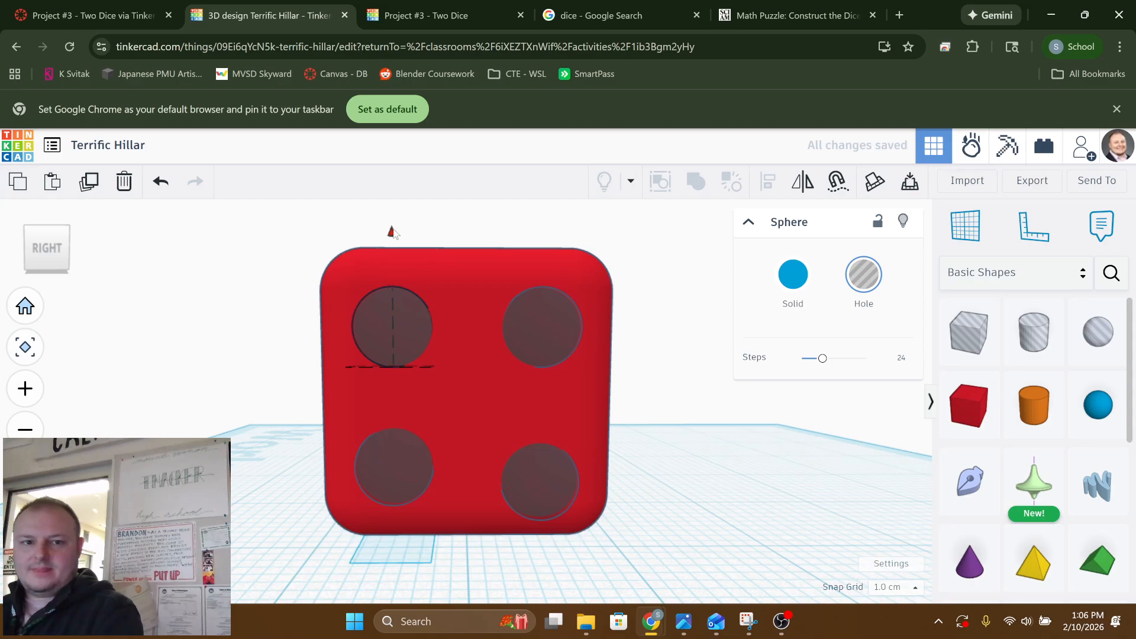
{"action": "left_click_drag", "start_coordinate": [392, 238], "coordinate": [392, 243]}
{"action": "left_click", "coordinate": [548, 478]}
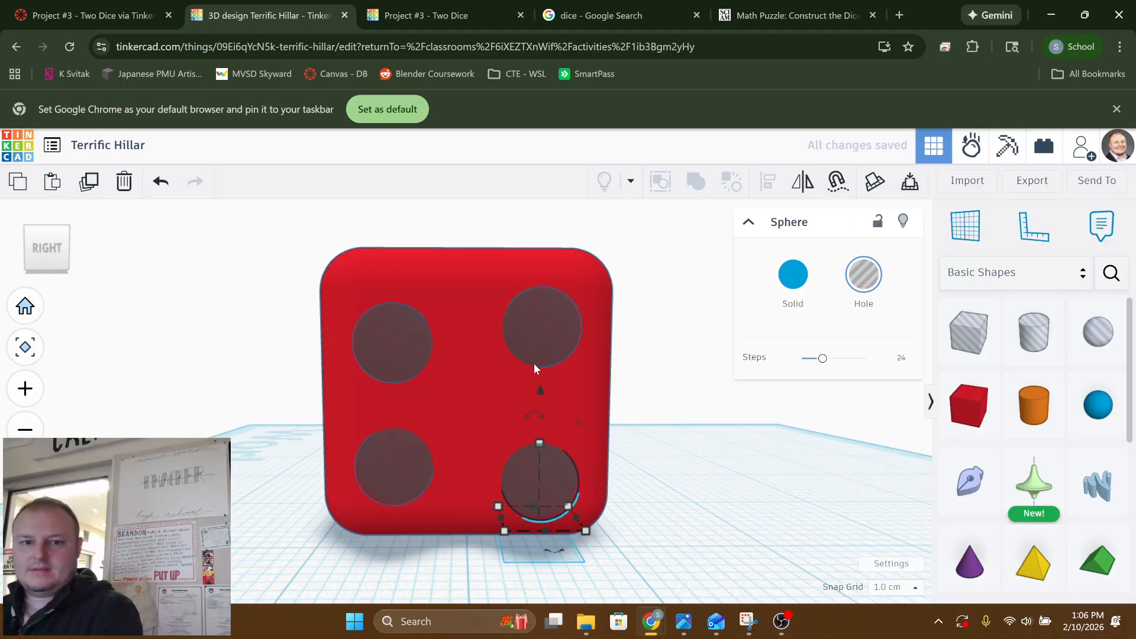
{"action": "left_click_drag", "start_coordinate": [541, 392], "coordinate": [542, 375]}
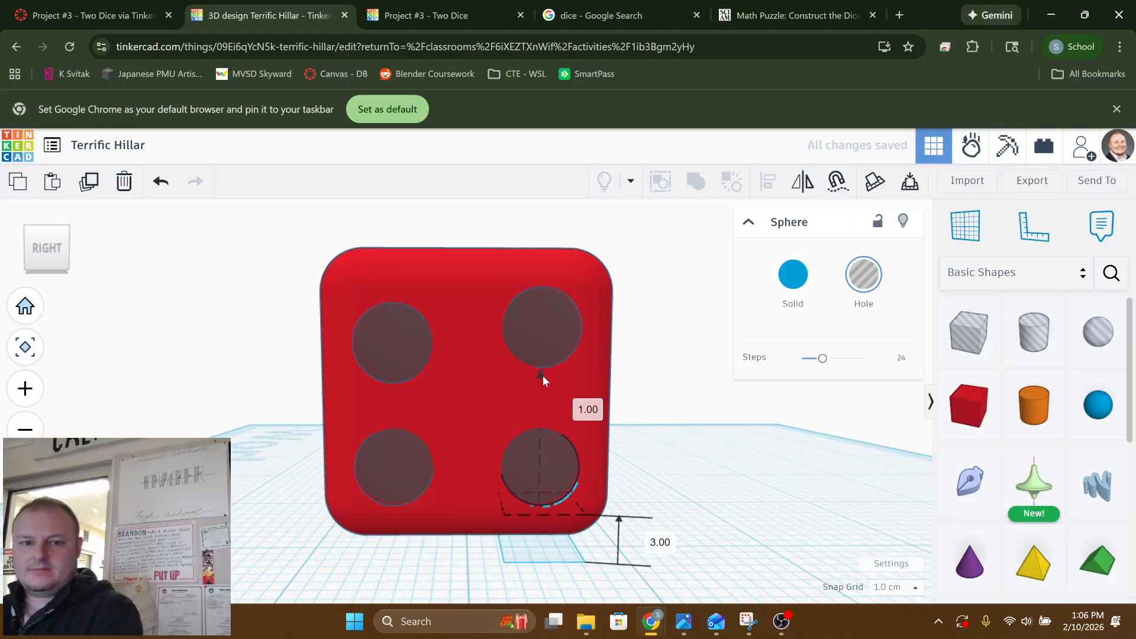
{"action": "left_click", "coordinate": [549, 318]}
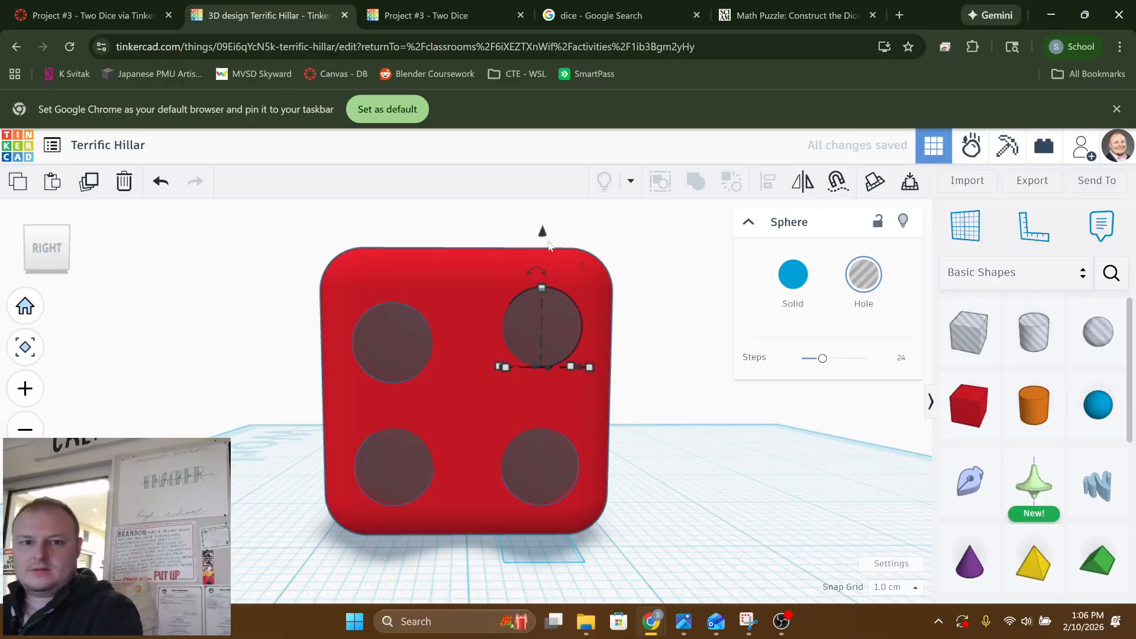
{"action": "left_click_drag", "start_coordinate": [542, 231], "coordinate": [543, 248]}
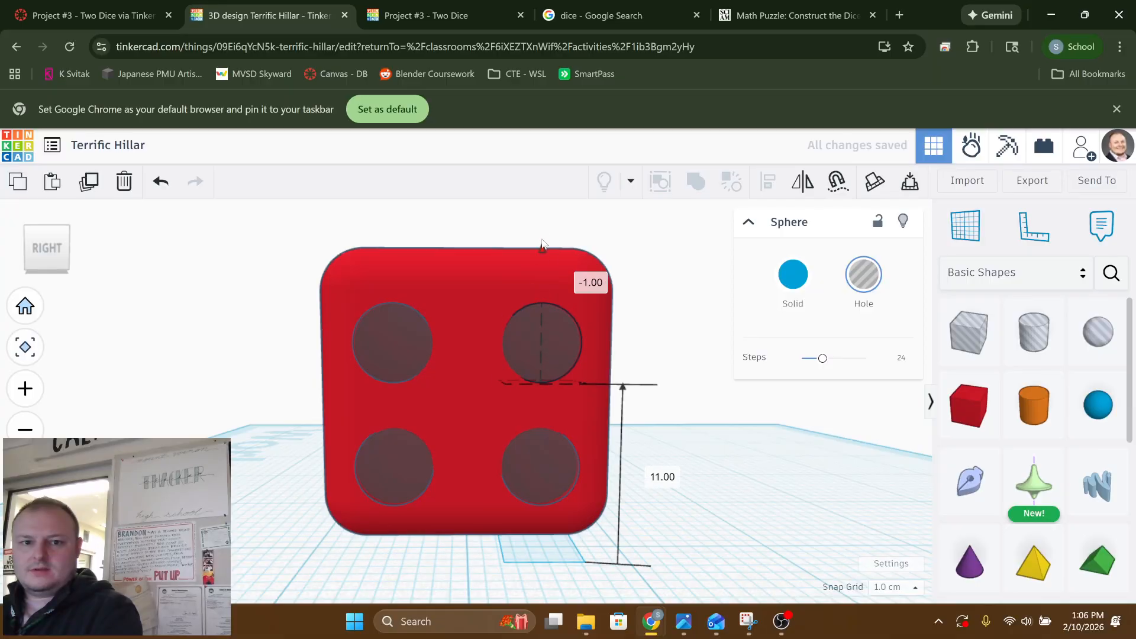
{"action": "left_click", "coordinate": [684, 452]}
Group the three diagonal sphere holes on the left face with the red box to cut the three pips
{"action": "right_click_drag", "start_coordinate": [673, 436], "coordinate": [466, 452]}
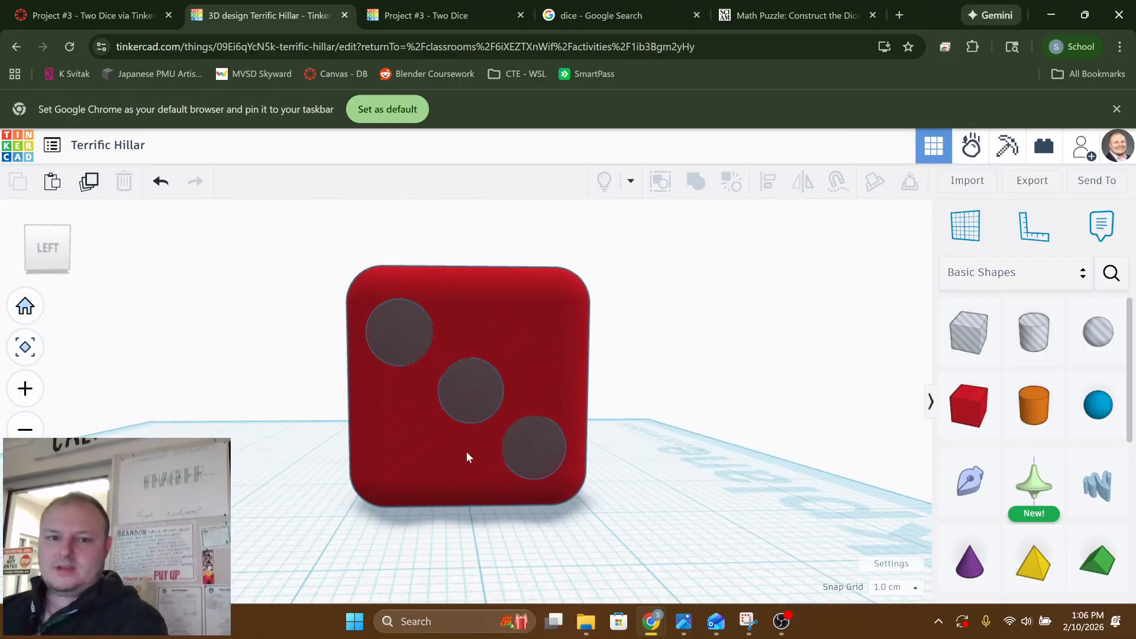
{"action": "left_click", "coordinate": [540, 445]}
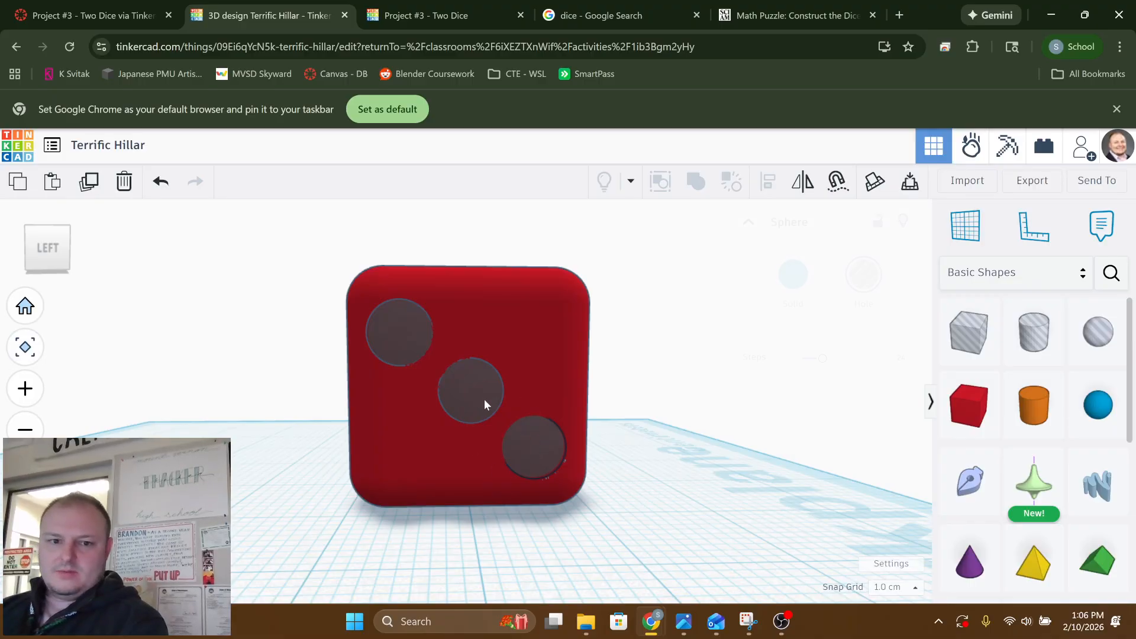
{"action": "left_click", "coordinate": [465, 383], "text": "shift"}
{"action": "left_click", "coordinate": [406, 336], "text": "shift"}
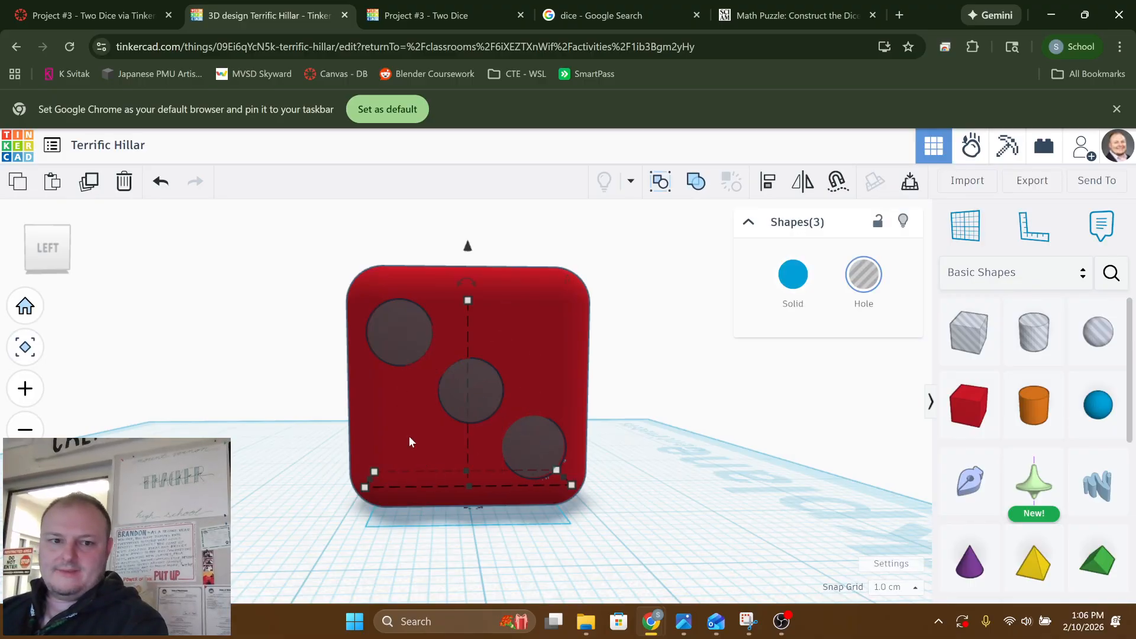
{"action": "left_click", "coordinate": [408, 436], "text": "shift"}
{"action": "right_click_drag", "start_coordinate": [408, 436], "coordinate": [491, 438]}
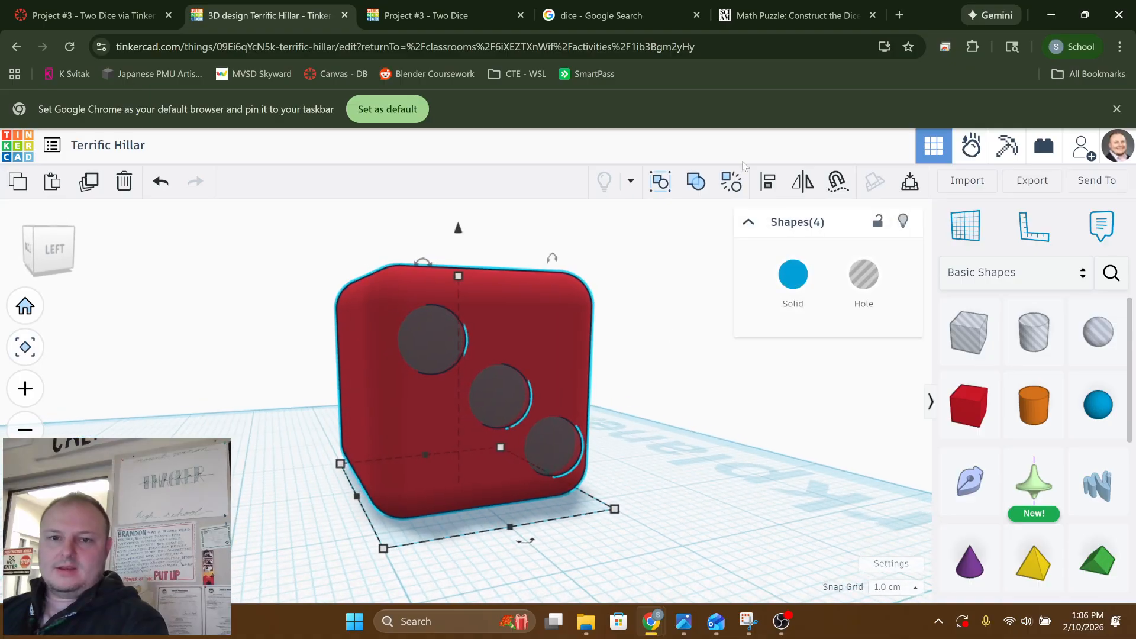
{"action": "left_click", "coordinate": [689, 185]}
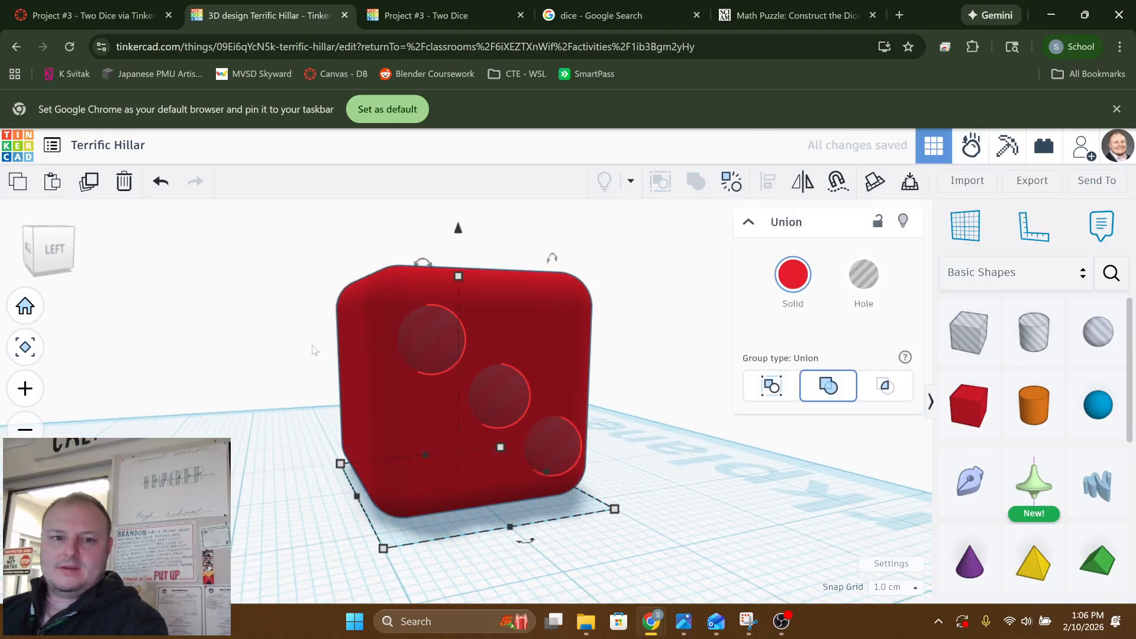
{"action": "left_click", "coordinate": [278, 345]}
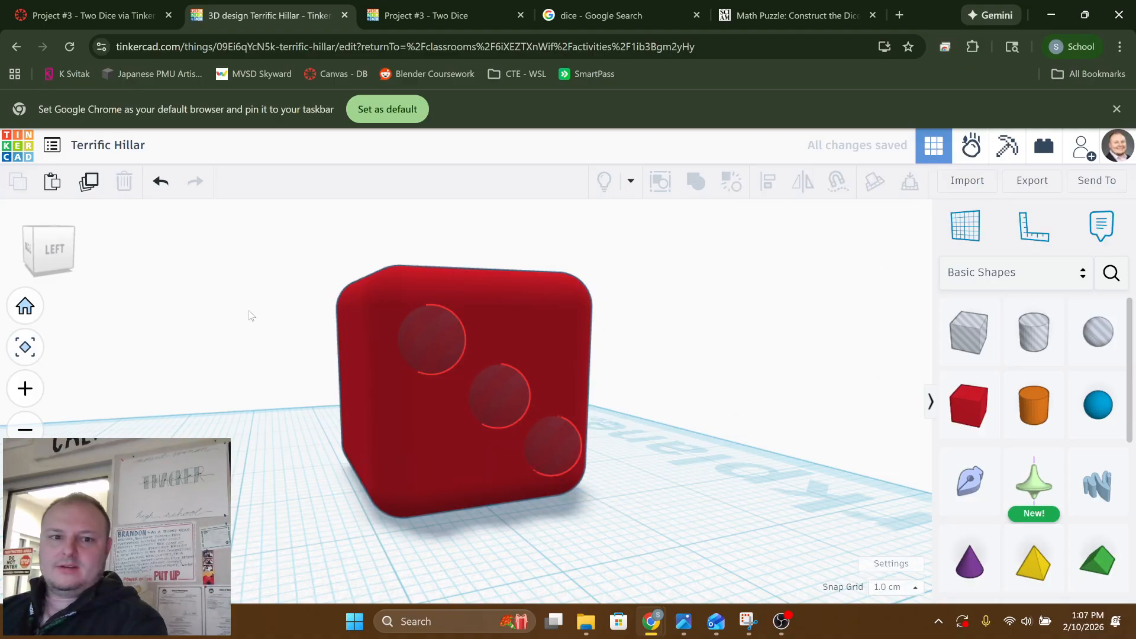
Select the four sphere holes on the right face together, duplicate them and move the copies clear of the box beside that face
{"action": "right_click_drag", "start_coordinate": [251, 303], "coordinate": [802, 296]}
{"action": "right_click_drag", "start_coordinate": [583, 406], "coordinate": [540, 409]}
{"action": "left_click", "coordinate": [379, 308]}
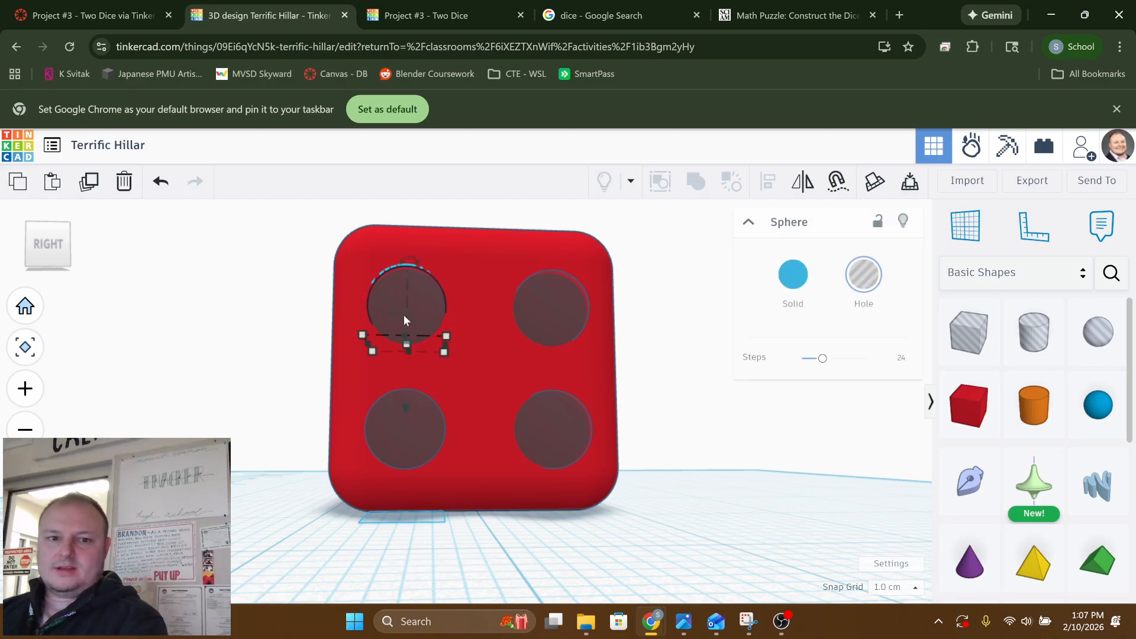
{"action": "left_click", "coordinate": [546, 316], "text": "shift"}
{"action": "left_click", "coordinate": [523, 438], "text": "shift"}
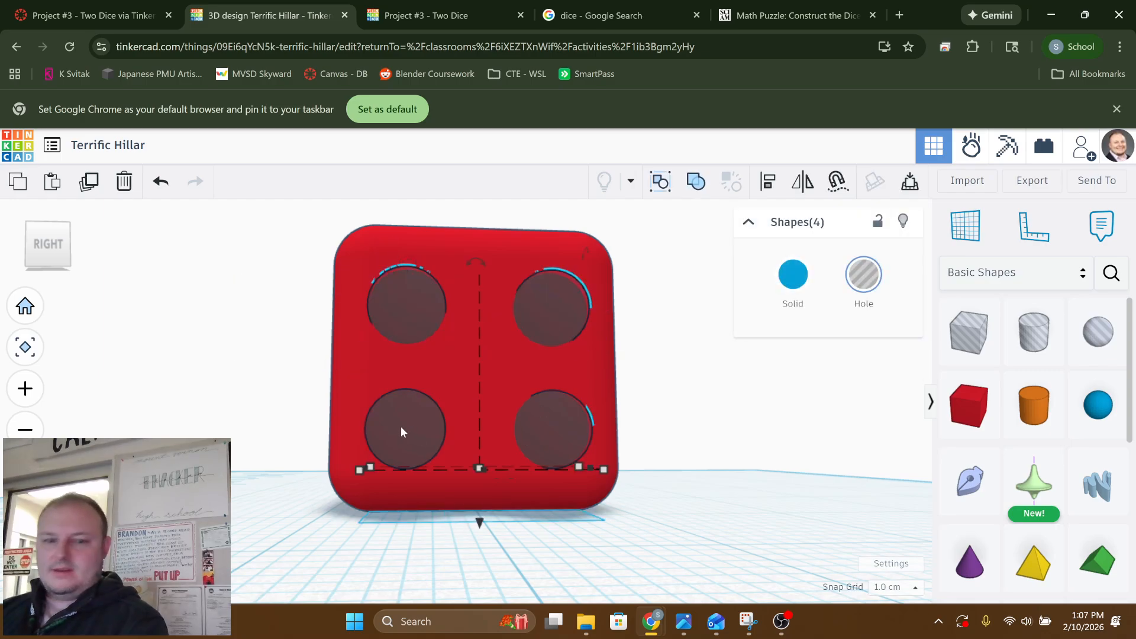
{"action": "key", "text": "ctrl+d"}
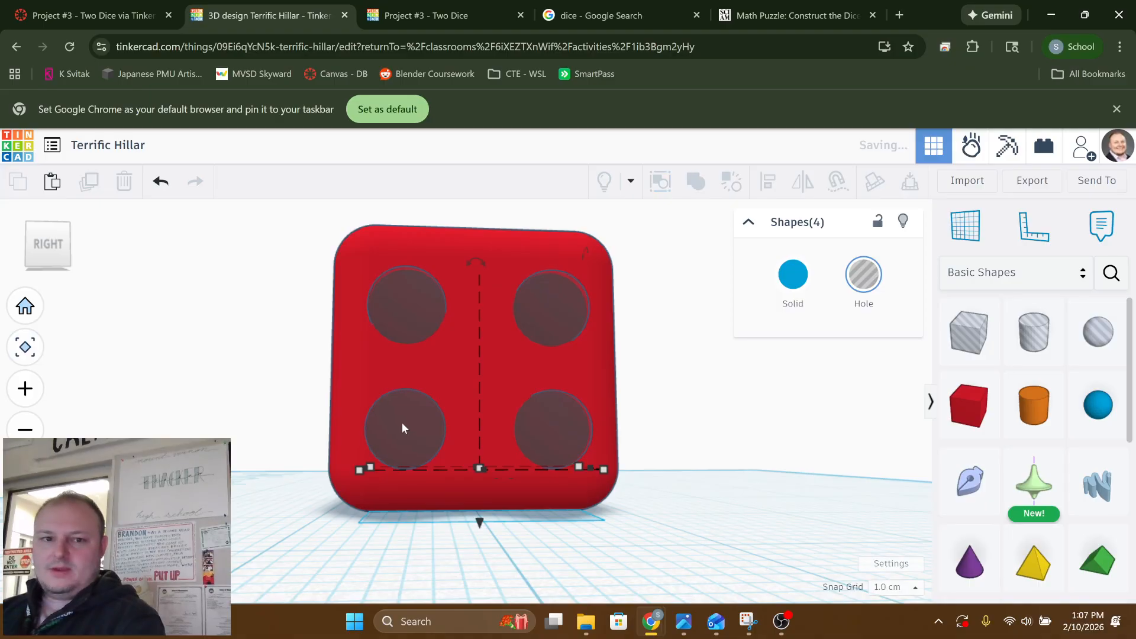
{"action": "key", "text": "Right"}
{"action": "right_click_drag", "start_coordinate": [562, 455], "coordinate": [539, 471]}
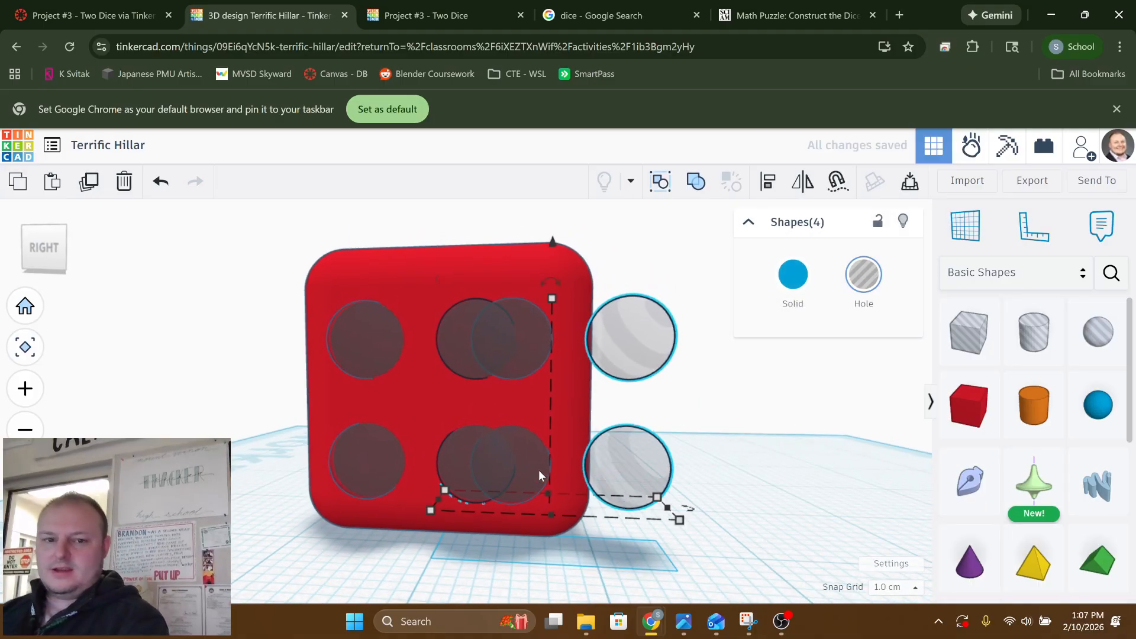
{"action": "key", "text": "Left"}
{"action": "key", "text": "Right"}
{"action": "key", "text": "Right"}
{"action": "key", "text": "Right"}
{"action": "key", "text": "Right"}
{"action": "key", "text": "Right"}
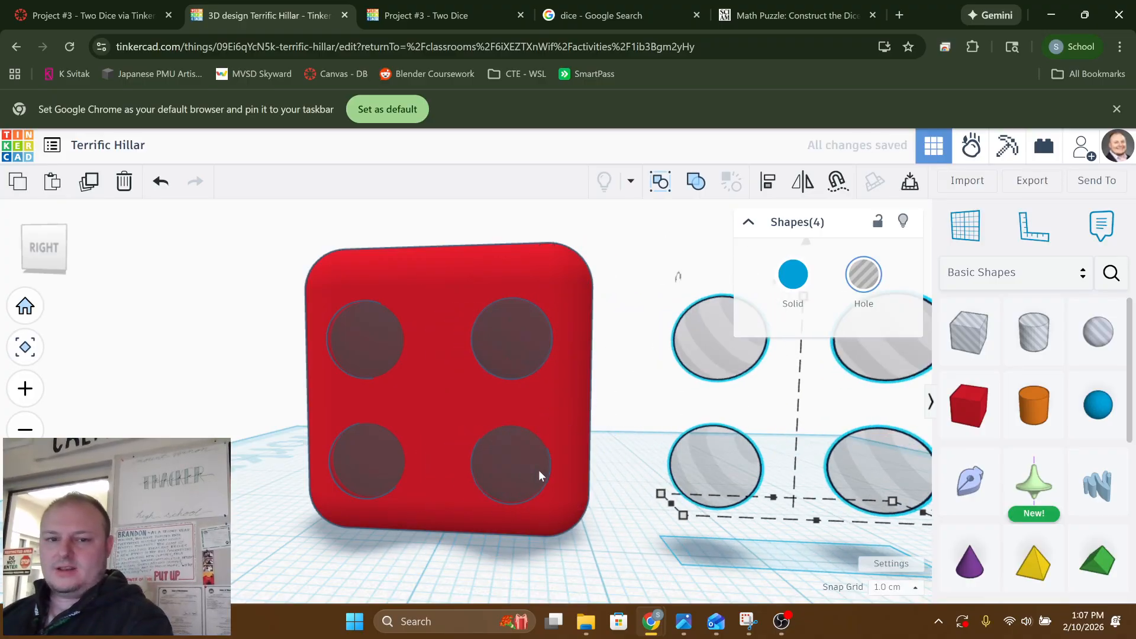
Group the four sphere holes embedded in the right face with the red box to cut the four pips
{"action": "left_click", "coordinate": [247, 392]}
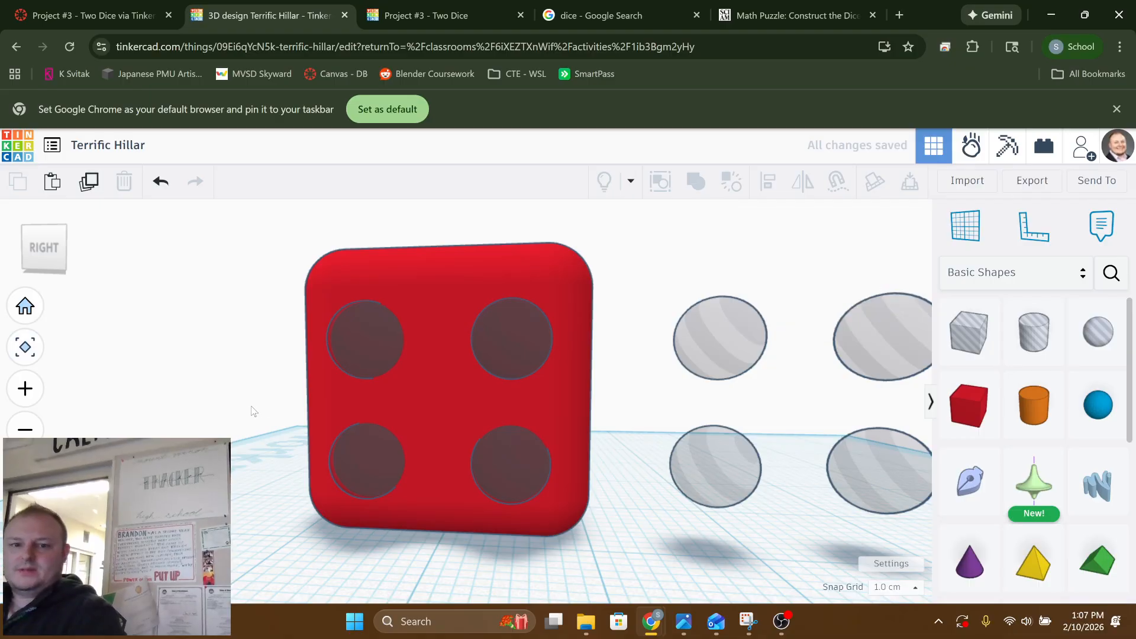
{"action": "right_click_drag", "start_coordinate": [253, 411], "coordinate": [444, 396]}
{"action": "left_click", "coordinate": [419, 383]}
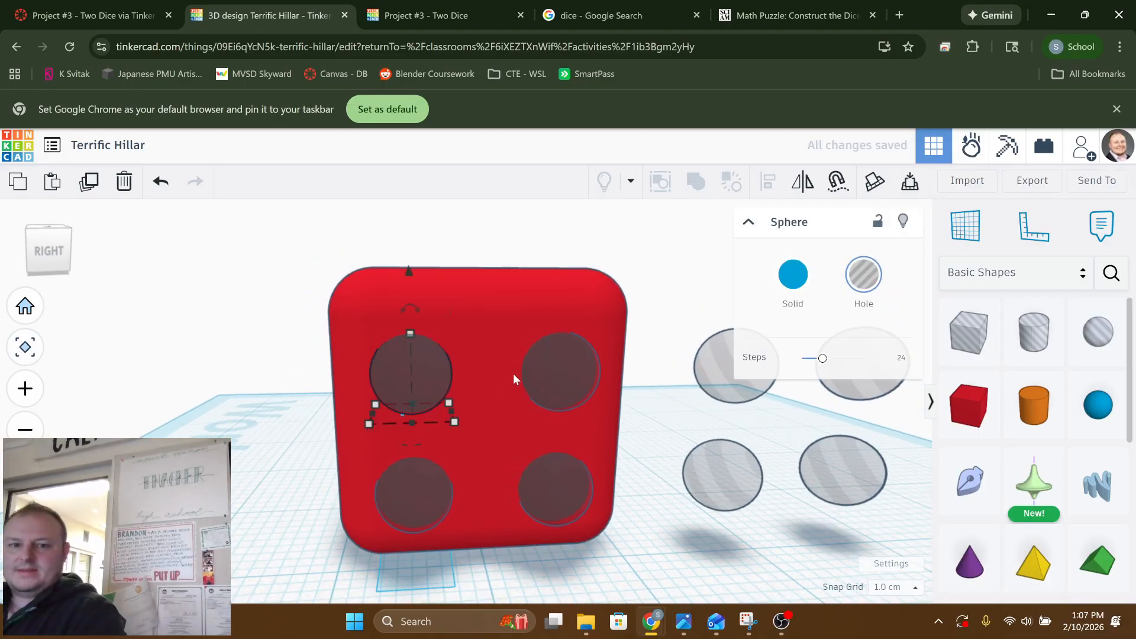
{"action": "left_click", "coordinate": [563, 382], "text": "shift"}
{"action": "left_click", "coordinate": [552, 483], "text": "shift"}
{"action": "left_click", "coordinate": [436, 486], "text": "shift"}
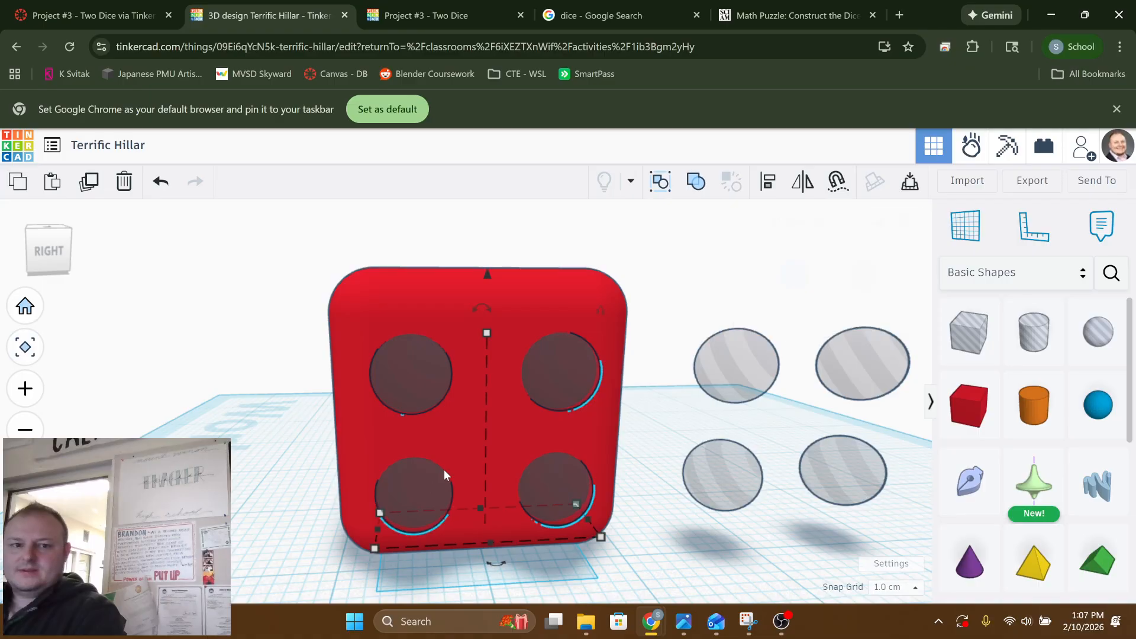
{"action": "left_click", "coordinate": [467, 437], "text": "shift"}
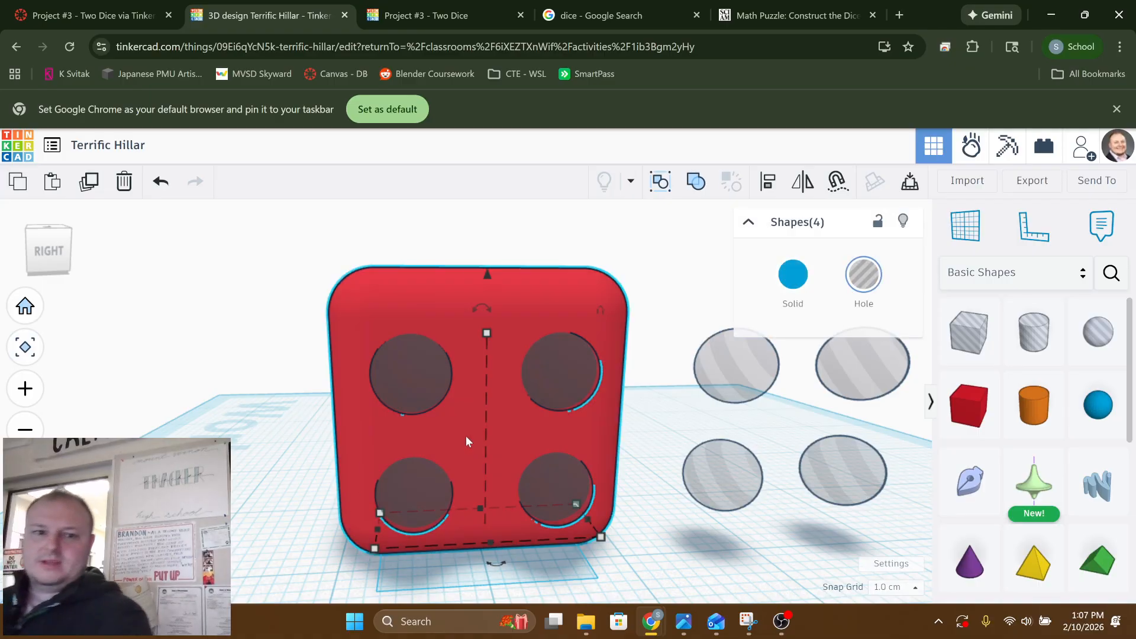
{"action": "left_click", "coordinate": [694, 183]}
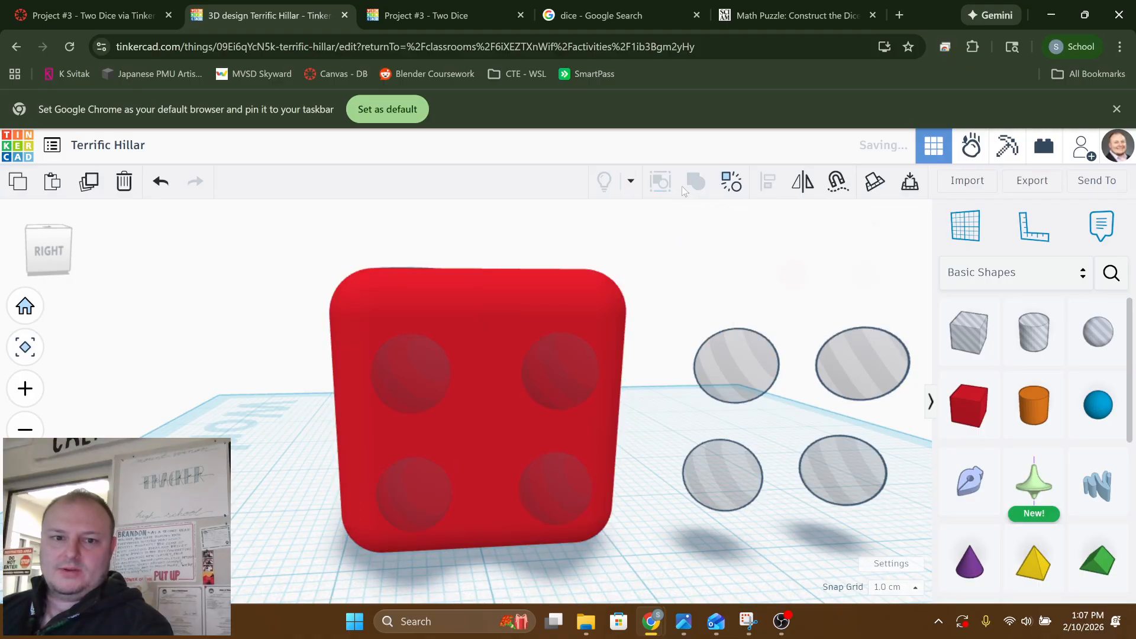
{"action": "left_click", "coordinate": [303, 377]}
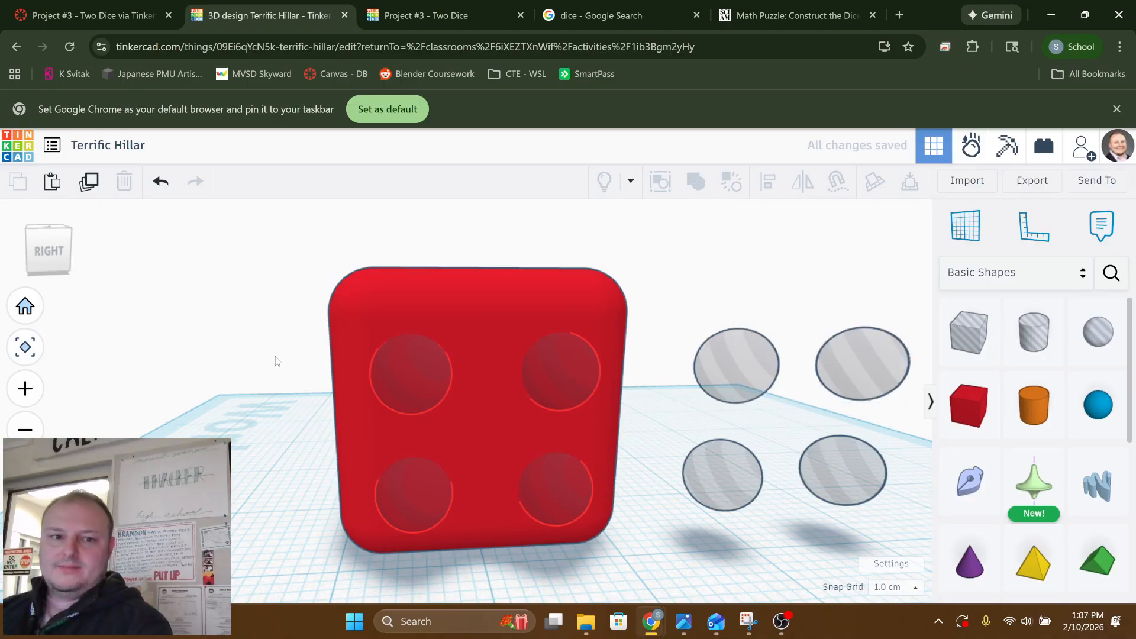
Inspect the cut four-pip face and switch to the Math Puzzle: Construct the Dice page to check the unfolded face layout
{"action": "right_click_drag", "start_coordinate": [258, 364], "coordinate": [204, 354]}
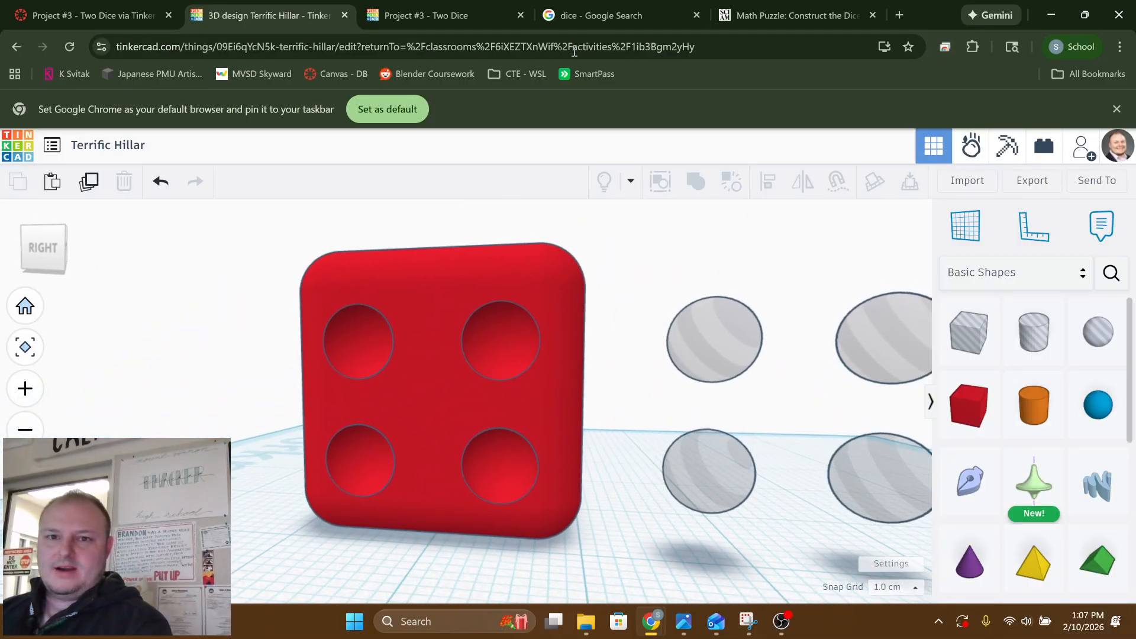
{"action": "right_click_drag", "start_coordinate": [668, 278], "coordinate": [569, 286]}
{"action": "left_click", "coordinate": [793, 16]}
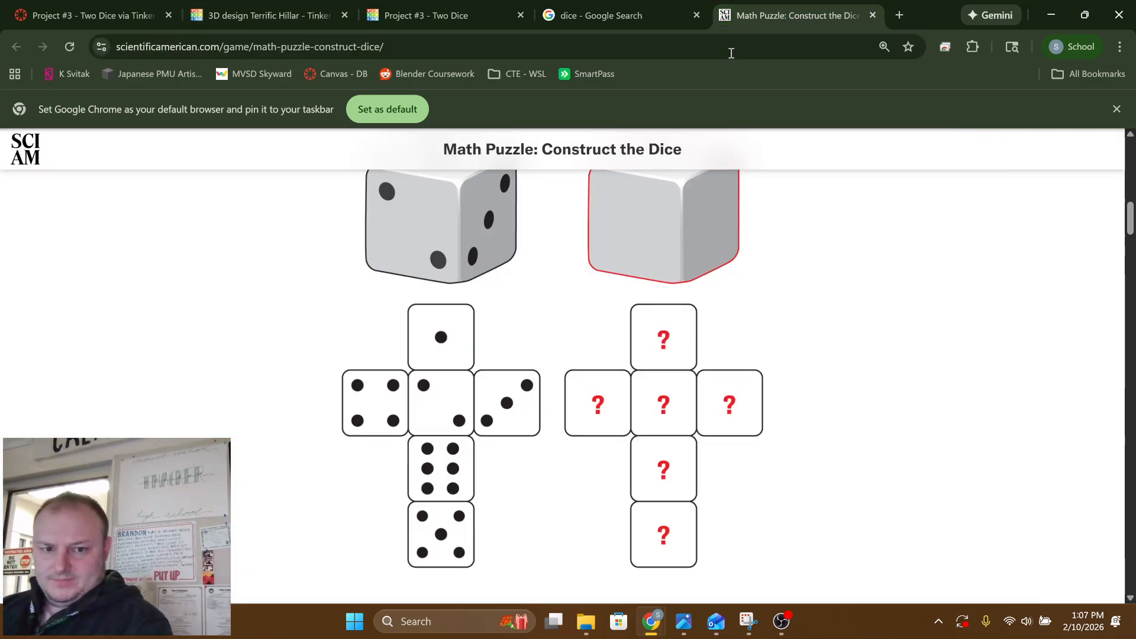
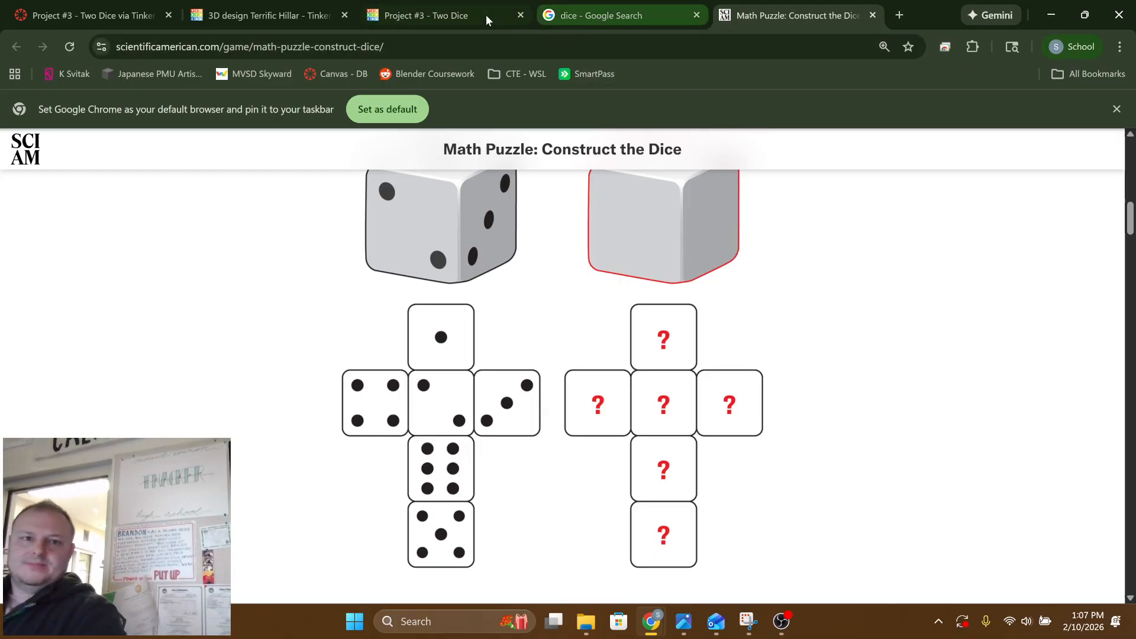
Return to the Tinkercad design and select the four loose sphere holes beside the box together
{"action": "left_click", "coordinate": [272, 18]}
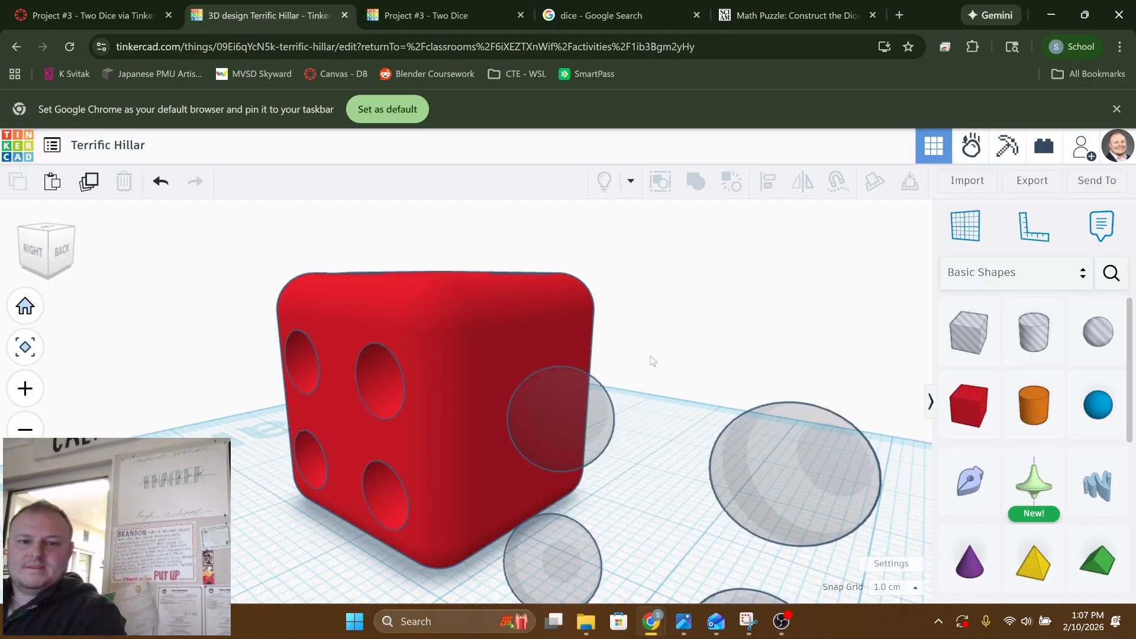
{"action": "right_click_drag", "start_coordinate": [653, 361], "coordinate": [707, 382]}
{"action": "scroll", "coordinate": [751, 362], "scroll_direction": "down", "scroll_amount": 3}
{"action": "scroll", "coordinate": [765, 361], "scroll_direction": "up", "scroll_amount": 5}
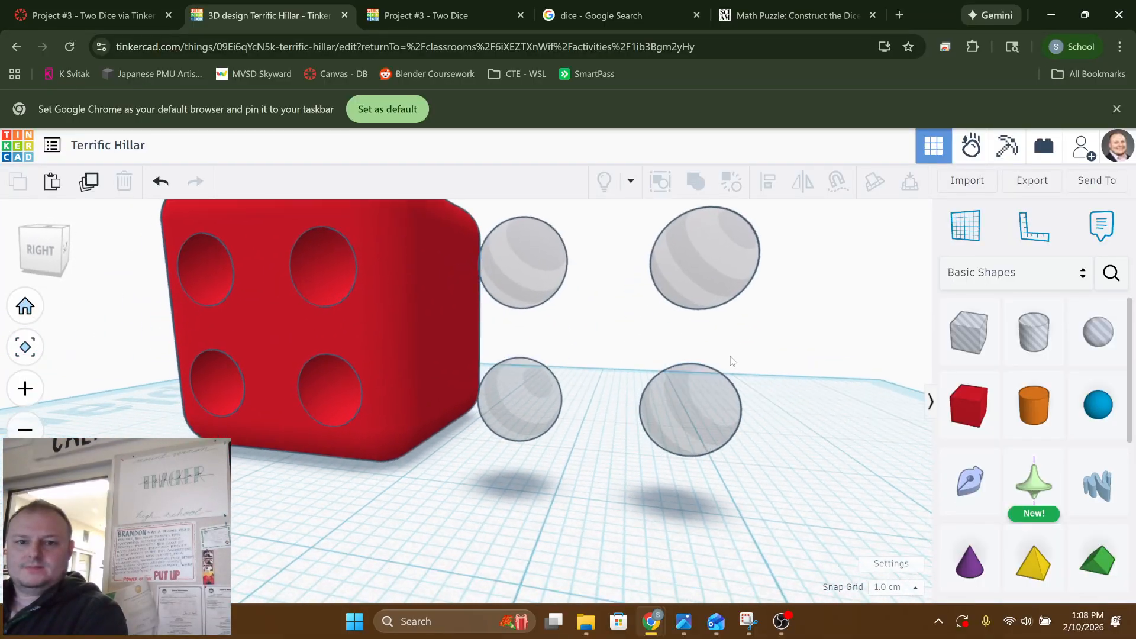
{"action": "left_click", "coordinate": [705, 386]}
{"action": "left_click", "coordinate": [672, 261], "text": "shift"}
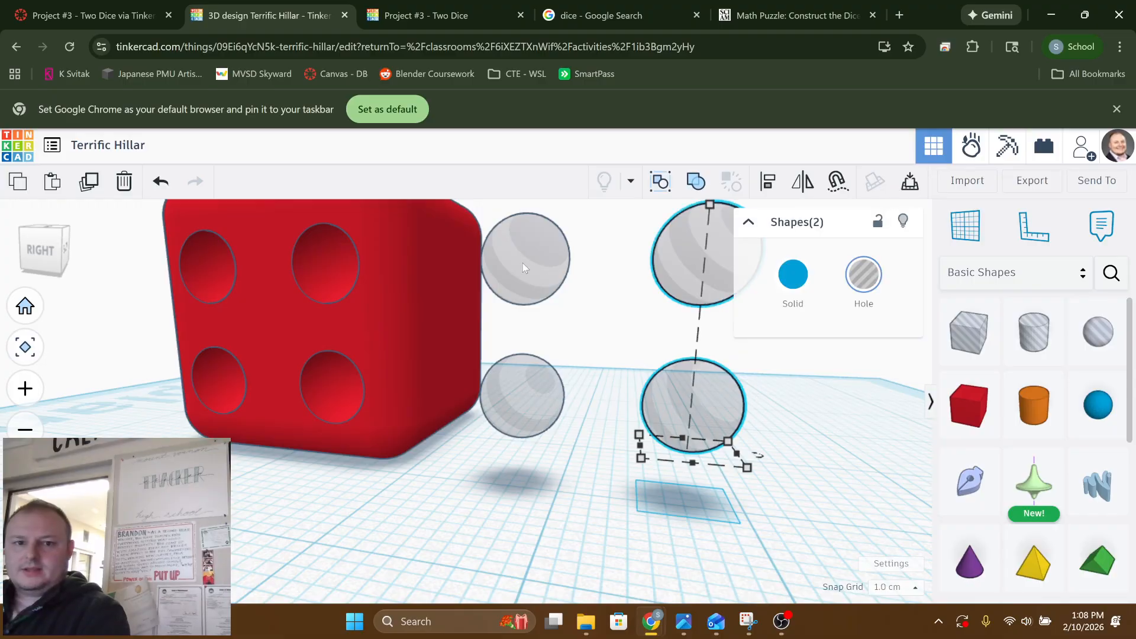
{"action": "left_click", "coordinate": [523, 263], "text": "shift"}
{"action": "left_click", "coordinate": [499, 393], "text": "shift"}
Rotate the four selected sphere holes a quarter turn about the vertical axis so they line up with the back face
{"action": "right_click_drag", "start_coordinate": [709, 429], "coordinate": [472, 403]}
{"action": "middle_click_drag", "start_coordinate": [470, 400], "coordinate": [729, 270]}
{"action": "scroll", "coordinate": [524, 413], "scroll_direction": "up", "scroll_amount": 3}
{"action": "scroll", "coordinate": [524, 413], "scroll_direction": "down", "scroll_amount": 3}
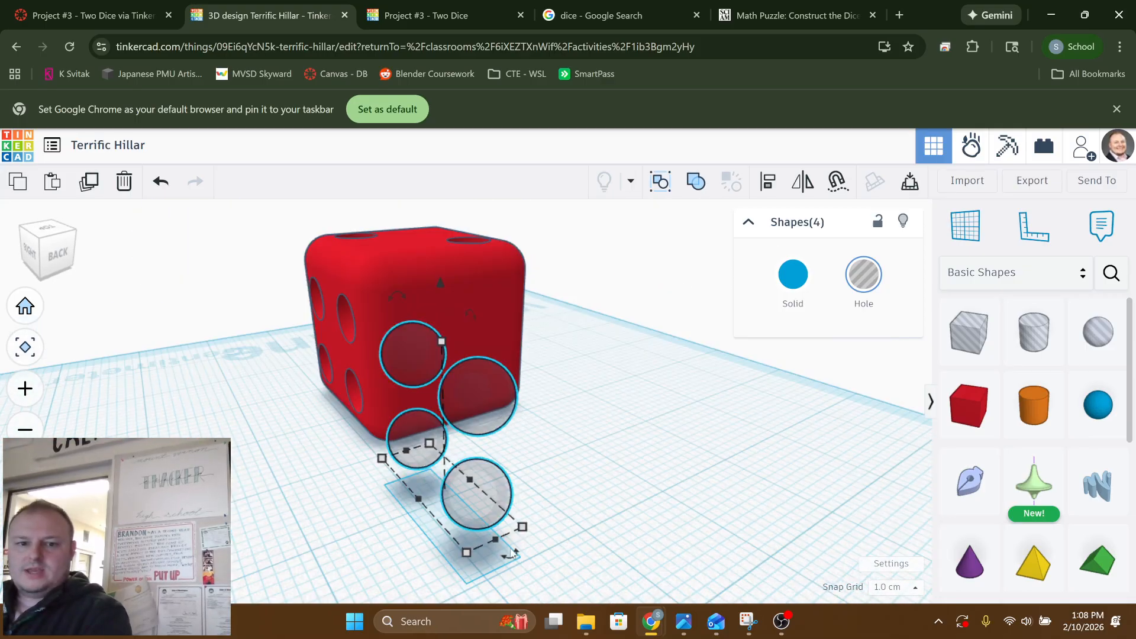
{"action": "left_click_drag", "start_coordinate": [510, 555], "coordinate": [649, 417]}
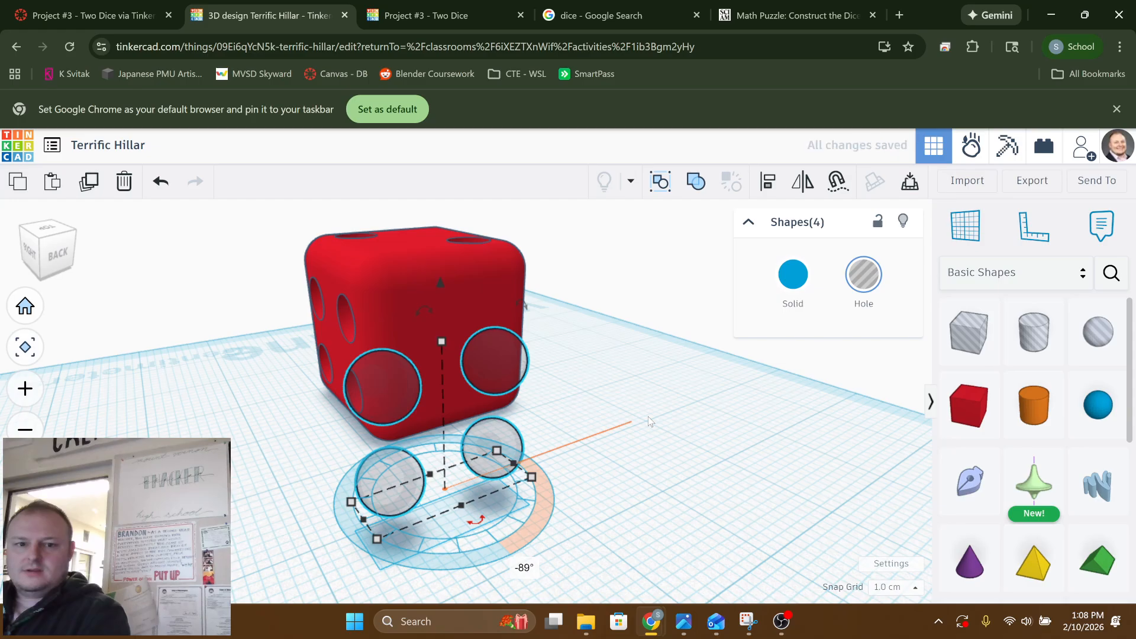
{"action": "key", "text": "ctrl+z"}
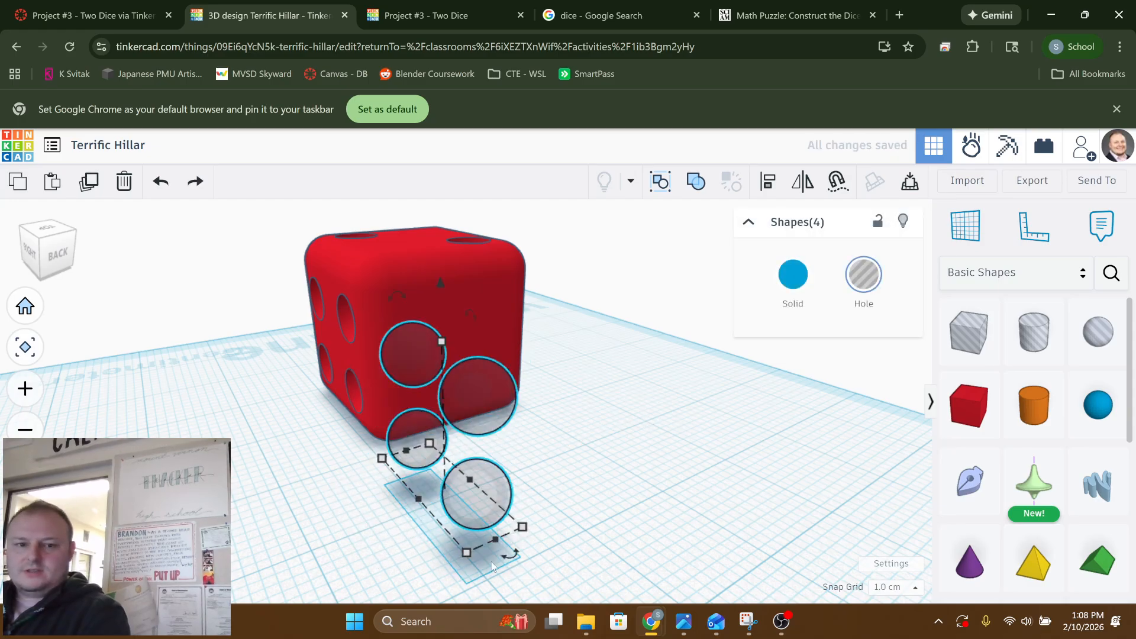
{"action": "left_click_drag", "start_coordinate": [516, 561], "coordinate": [538, 446]}
Move the four sphere holes partway into the back face and raise them so the upper pair extends above the box's top edge
{"action": "right_click_drag", "start_coordinate": [675, 472], "coordinate": [574, 448]}
{"action": "key", "text": "Right"}
{"action": "key", "text": "Right"}
{"action": "key", "text": "Right"}
{"action": "key", "text": "Right"}
{"action": "key", "text": "Right"}
{"action": "key", "text": "Right"}
{"action": "key", "text": "Right"}
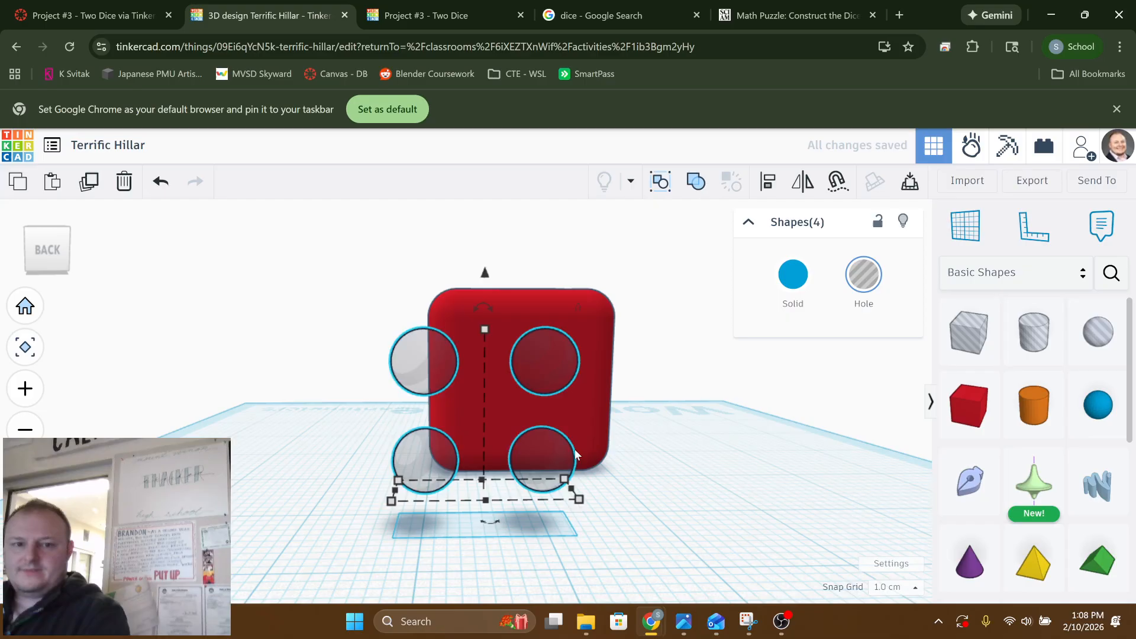
{"action": "key", "text": "Up"}
{"action": "key", "text": "Up"}
{"action": "key", "text": "Up"}
{"action": "key", "text": "Up"}
{"action": "key", "text": "Up"}
{"action": "key", "text": "Up"}
{"action": "key", "text": "Up"}
{"action": "key", "text": "Up"}
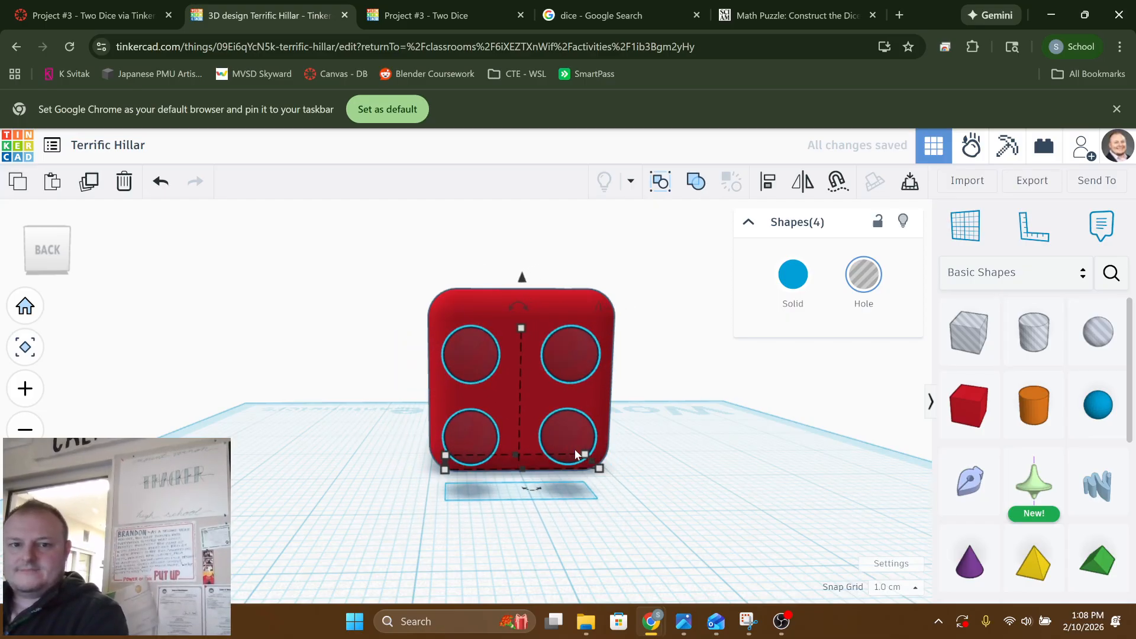
{"action": "key", "text": "Up"}
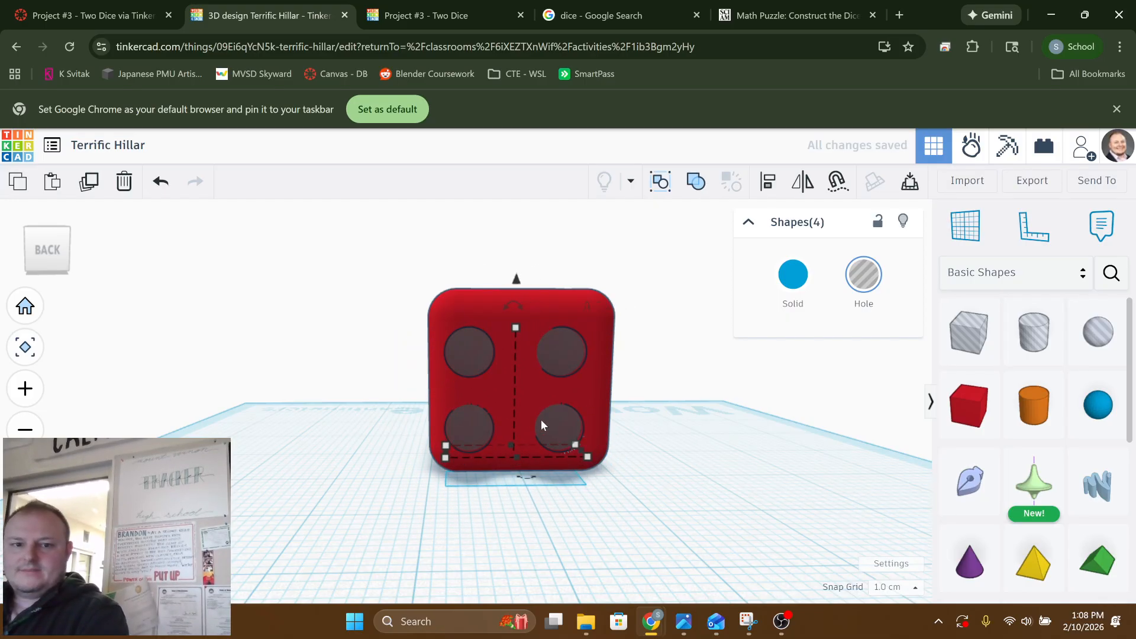
{"action": "left_click_drag", "start_coordinate": [518, 288], "coordinate": [526, 229]}
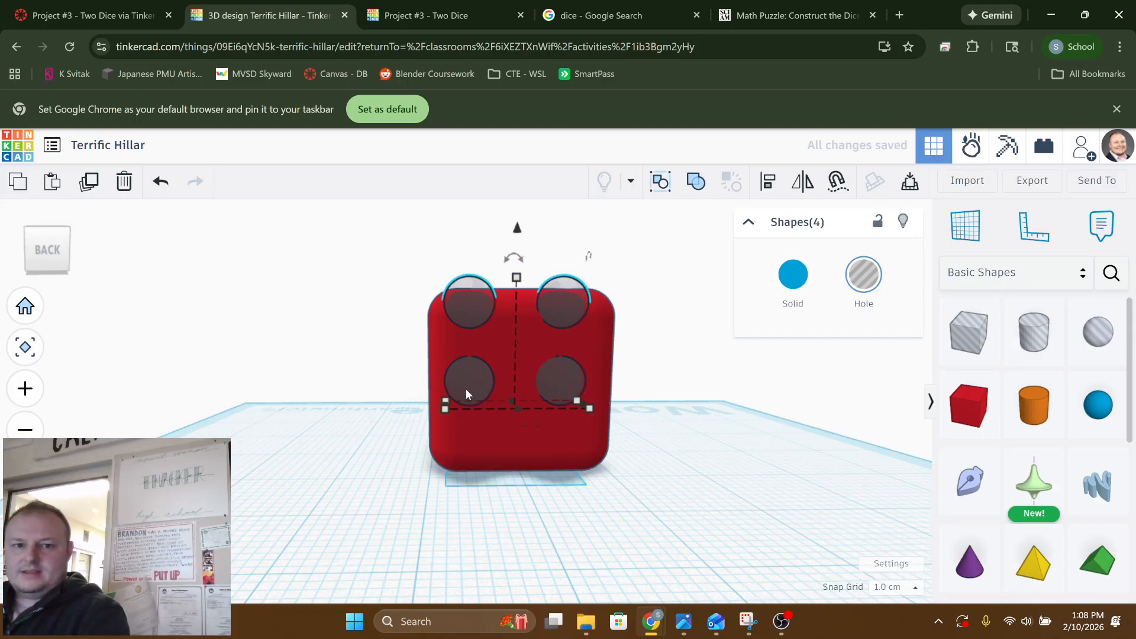
{"action": "left_click", "coordinate": [627, 456]}
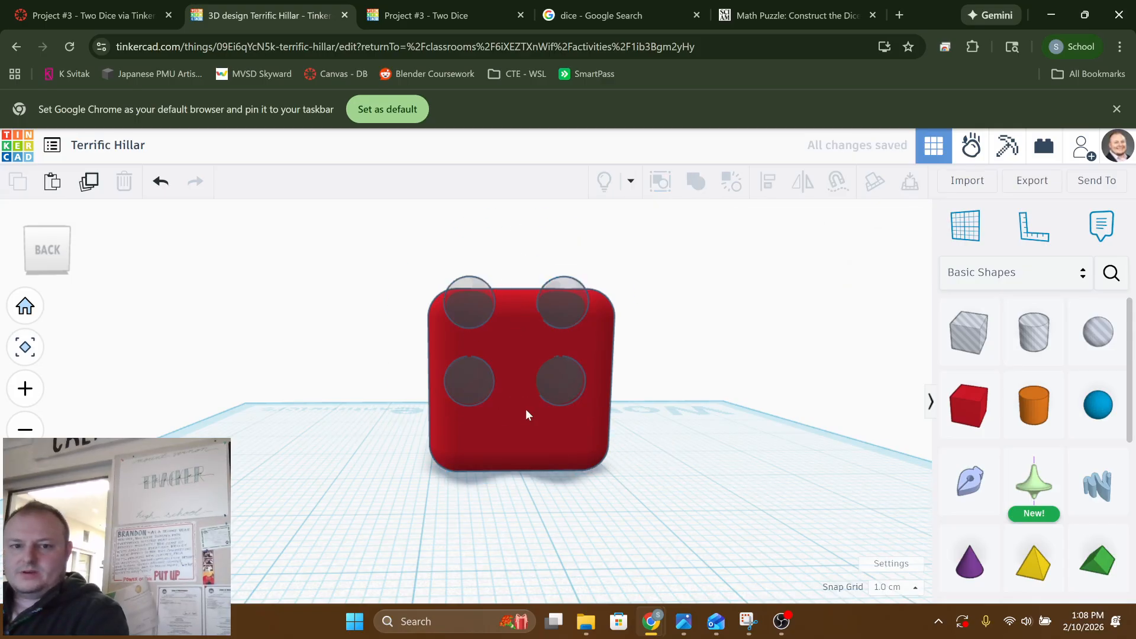
Duplicate the lower pair of sphere holes on the back face and place the copies 6.00 lower, under the originals
{"action": "left_click", "coordinate": [475, 391]}
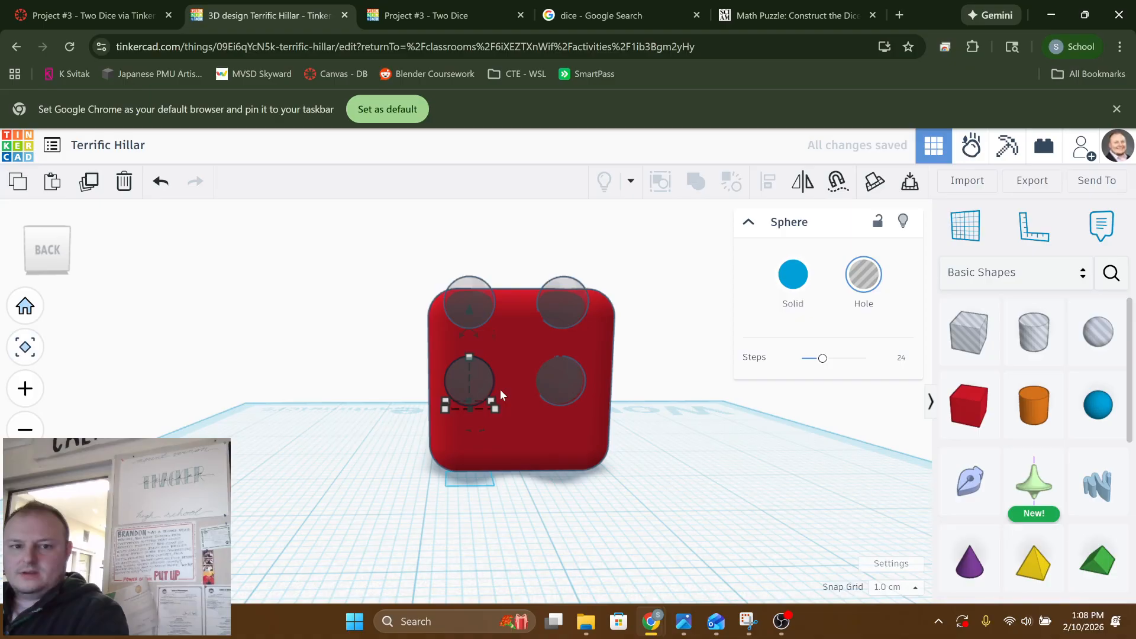
{"action": "left_click", "coordinate": [567, 374], "text": "shift"}
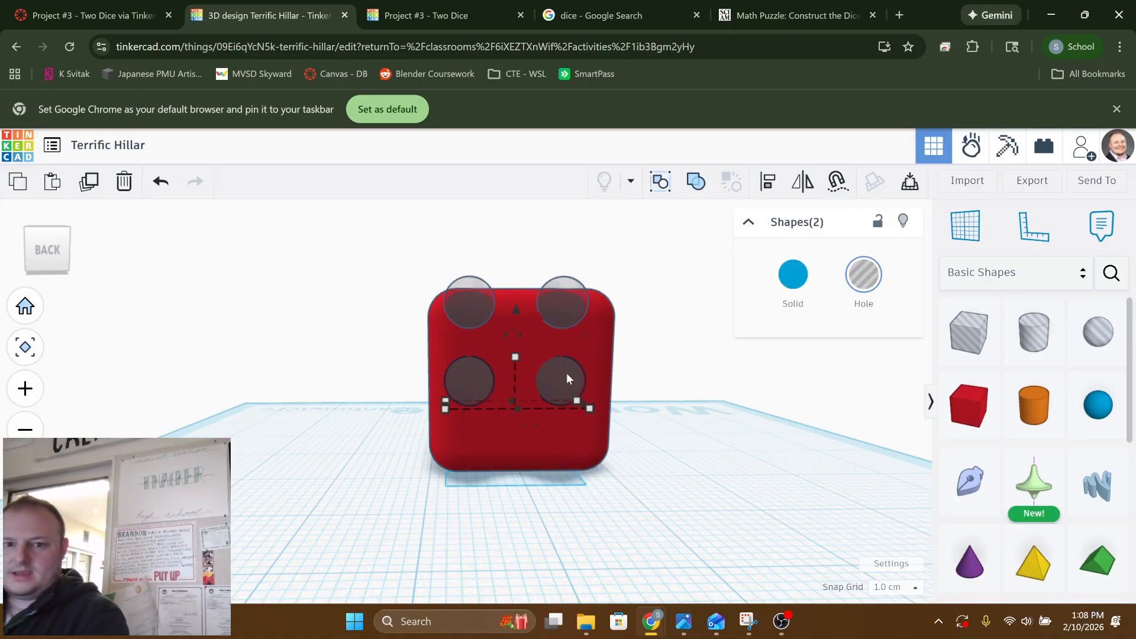
{"action": "key", "text": "ctrl+c"}
{"action": "key", "text": "ctrl+v"}
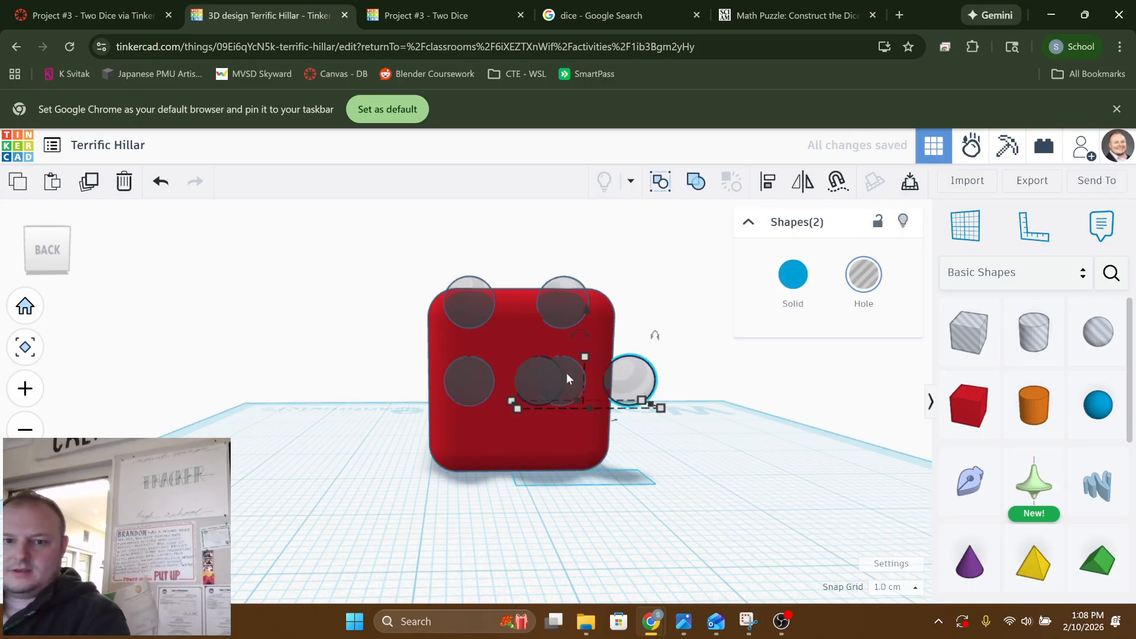
{"action": "key", "text": "Left"}
{"action": "key", "text": "Left"}
{"action": "key", "text": "Left"}
{"action": "key", "text": "Left"}
{"action": "key", "text": "Left"}
{"action": "key", "text": "Left"}
{"action": "key", "text": "Left"}
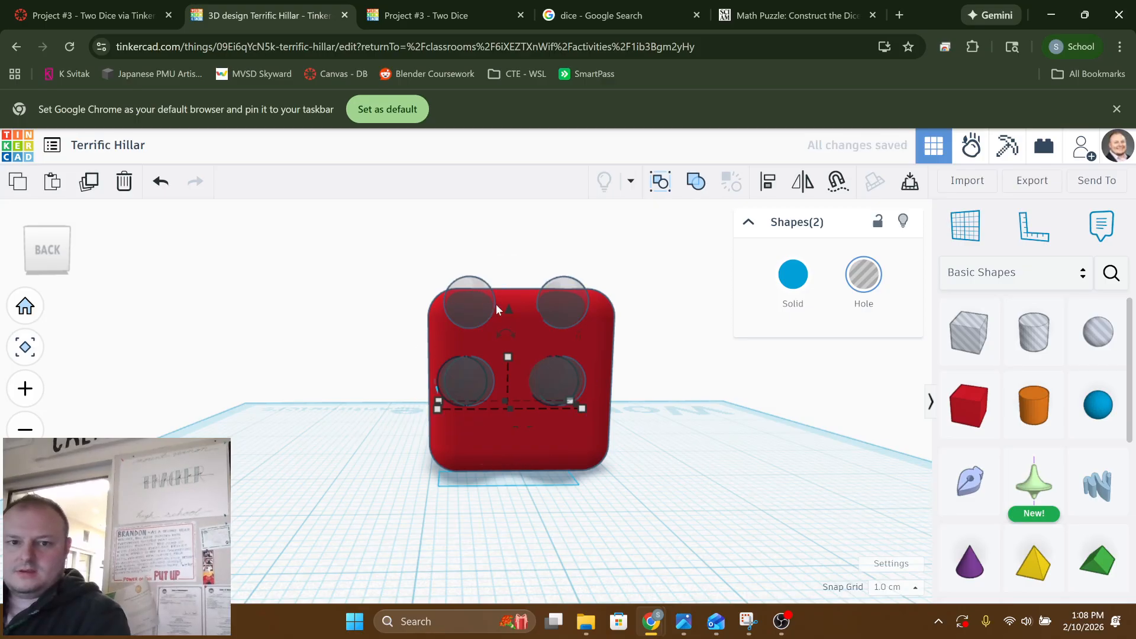
{"action": "left_click_drag", "start_coordinate": [511, 309], "coordinate": [508, 366]}
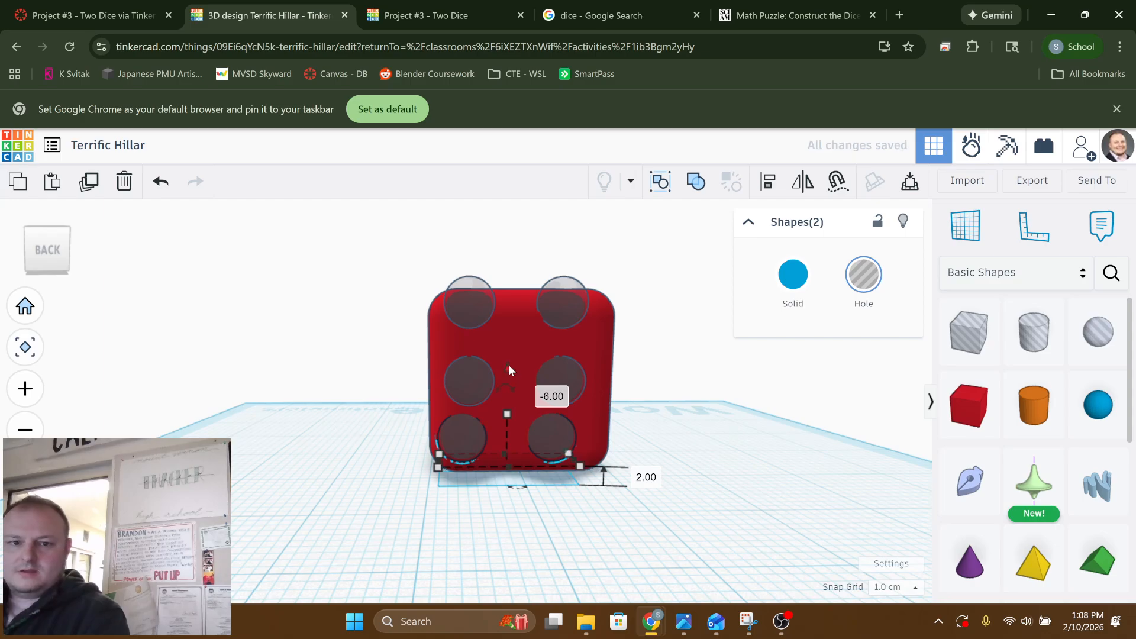
{"action": "key", "text": "Right"}
Lower the top pair of sphere holes inside the back face to form three rows of two
{"action": "scroll", "coordinate": [449, 388], "scroll_direction": "up", "scroll_amount": 3}
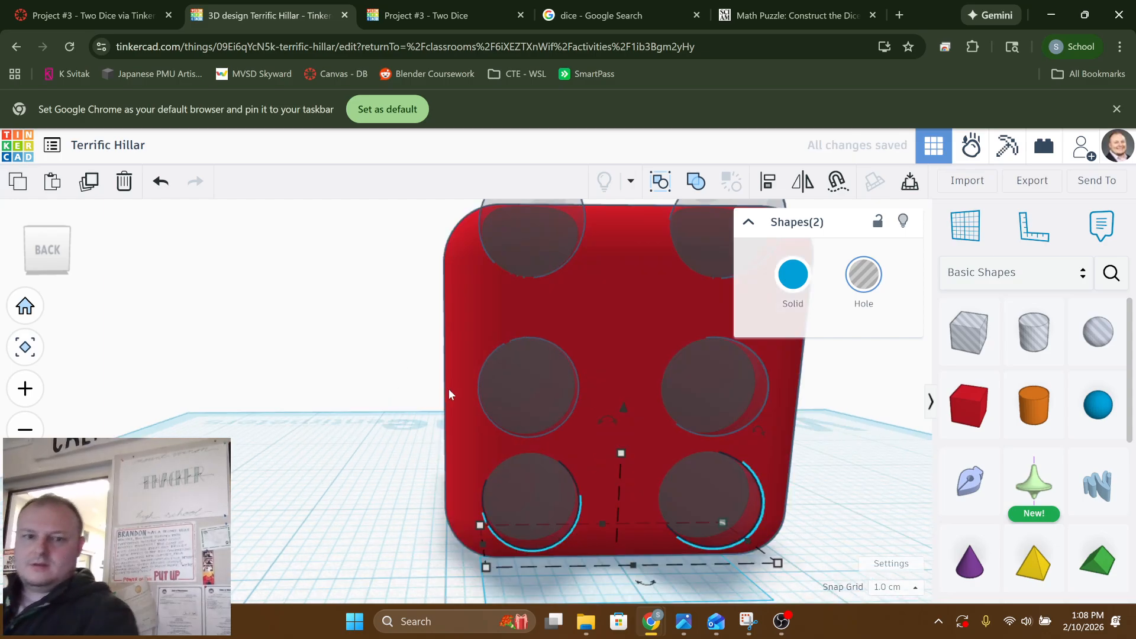
{"action": "scroll", "coordinate": [429, 409], "scroll_direction": "down", "scroll_amount": 3}
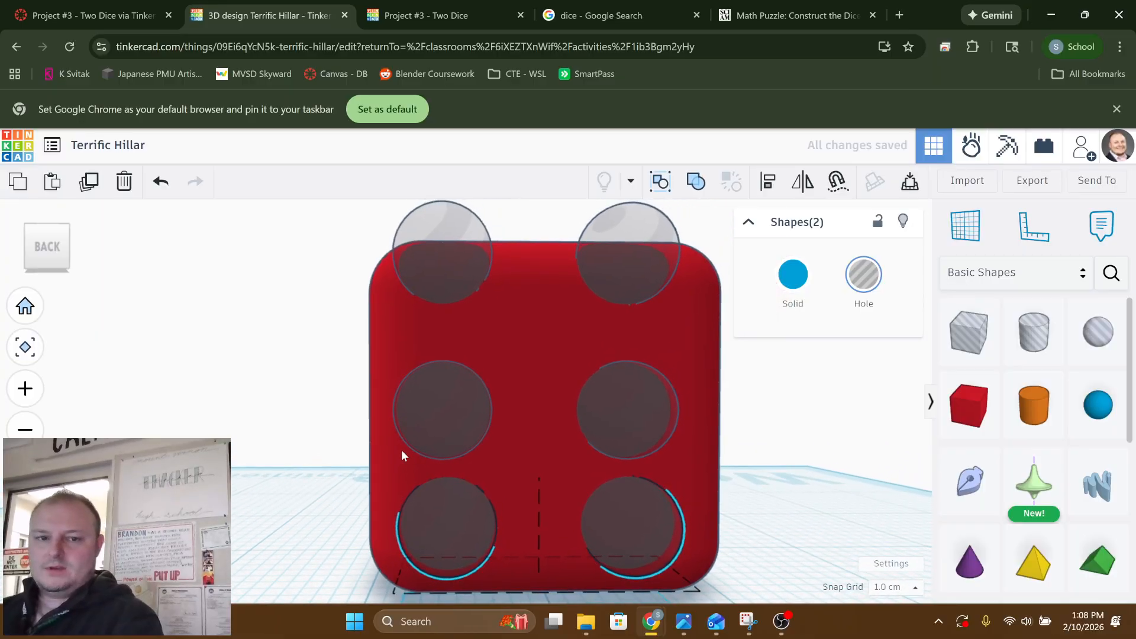
{"action": "left_click", "coordinate": [442, 264]}
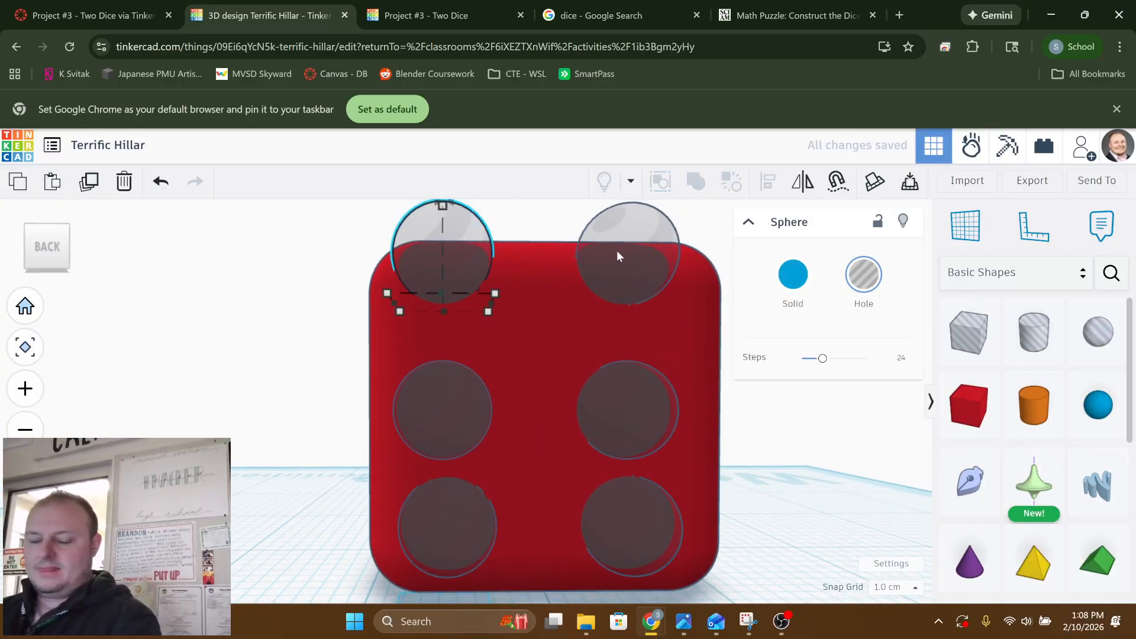
{"action": "left_click", "coordinate": [622, 248], "text": "shift"}
{"action": "scroll", "coordinate": [585, 296], "scroll_direction": "up", "scroll_amount": 1}
{"action": "scroll", "coordinate": [581, 303], "scroll_direction": "down", "scroll_amount": 3}
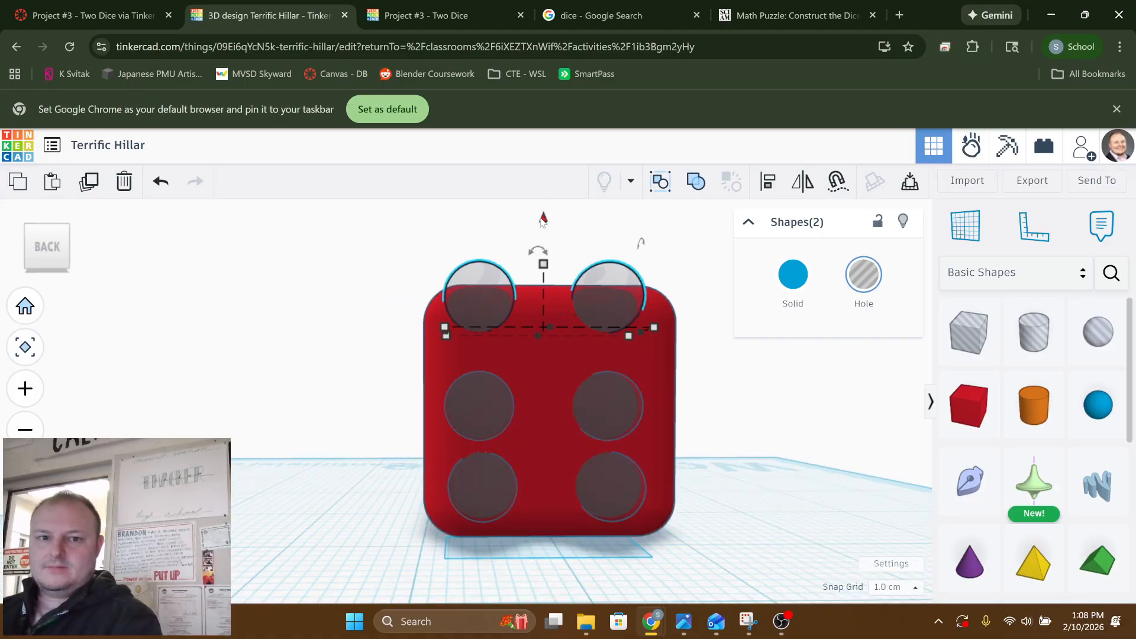
{"action": "left_click_drag", "start_coordinate": [545, 219], "coordinate": [496, 264]}
{"action": "left_click", "coordinate": [308, 342]}
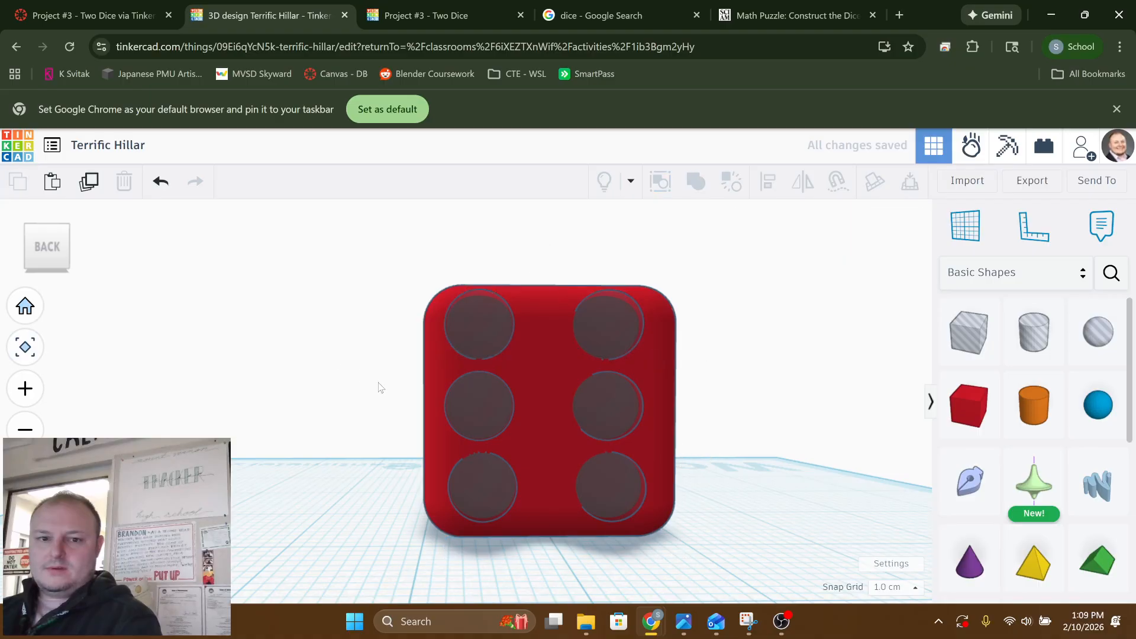
Align the three sphere holes of the left column on the back face to their common horizontal centre
{"action": "right_click_drag", "start_coordinate": [379, 384], "coordinate": [485, 426]}
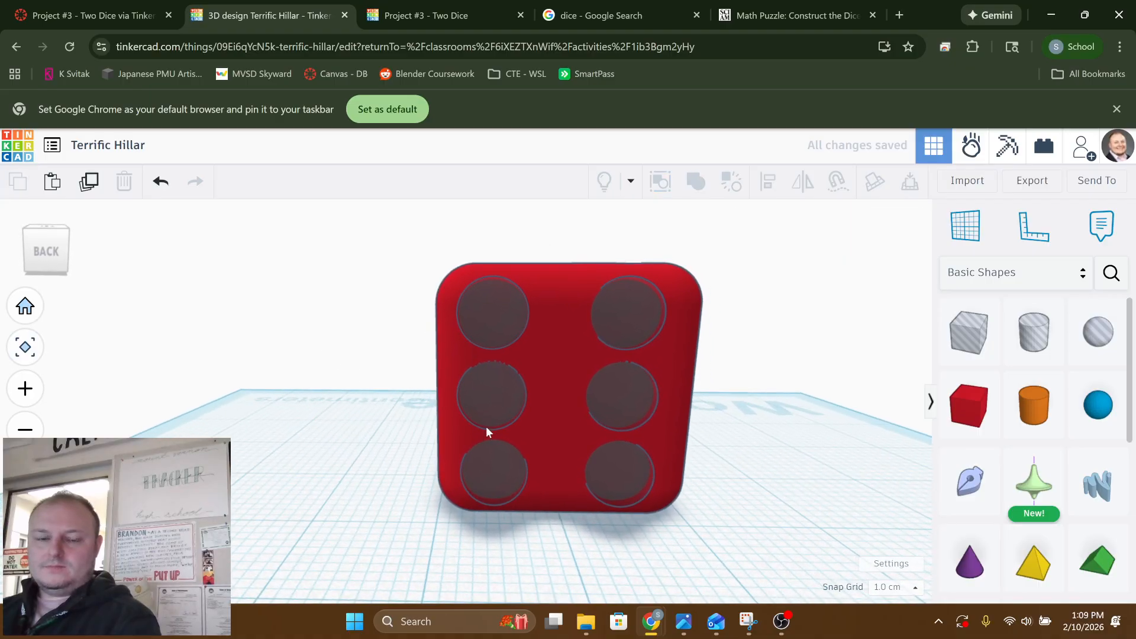
{"action": "left_click", "coordinate": [499, 475]}
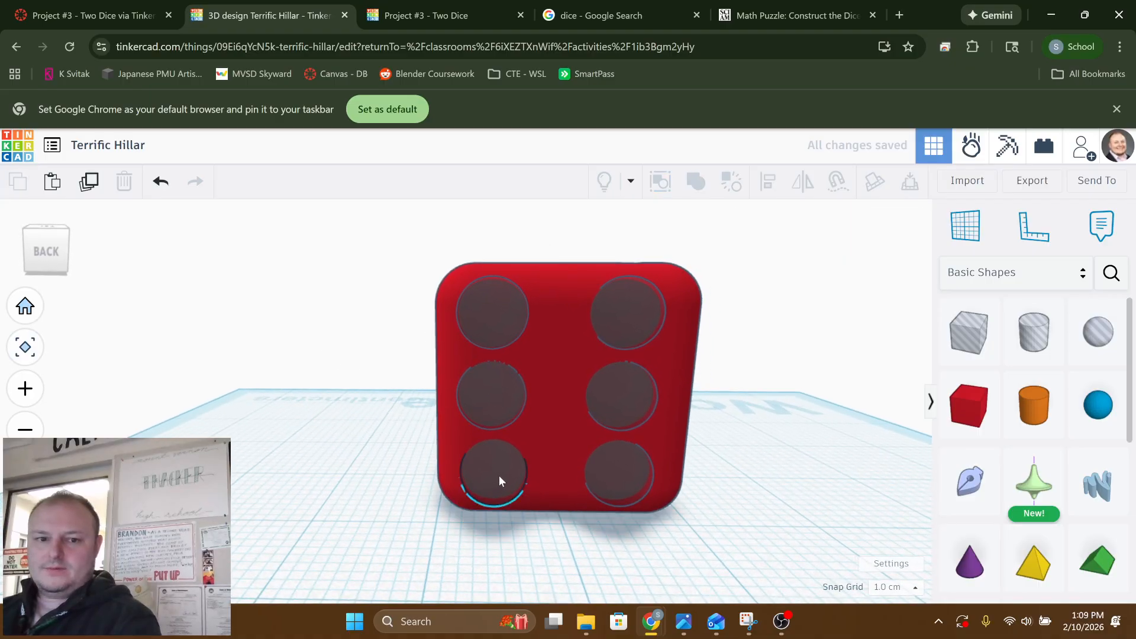
{"action": "left_click", "coordinate": [477, 382], "text": "shift"}
{"action": "left_click", "coordinate": [483, 311], "text": "shift"}
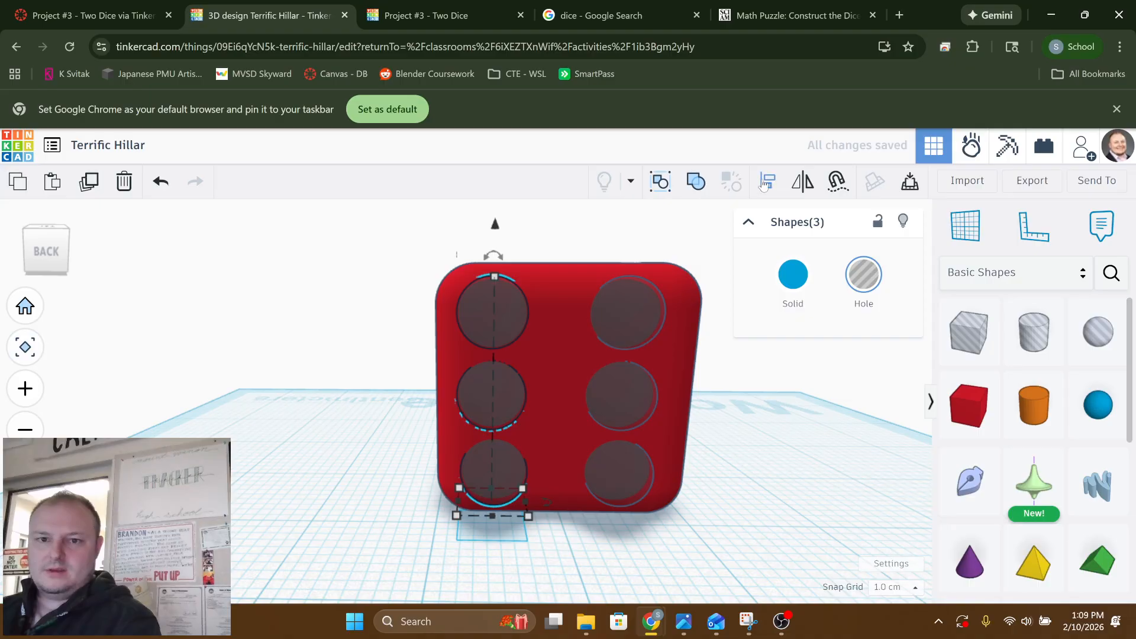
{"action": "left_click", "coordinate": [494, 523]}
{"action": "left_click", "coordinate": [731, 547]}
Align the three sphere holes of the right column on the back face to their common horizontal centre
{"action": "left_click", "coordinate": [603, 474]}
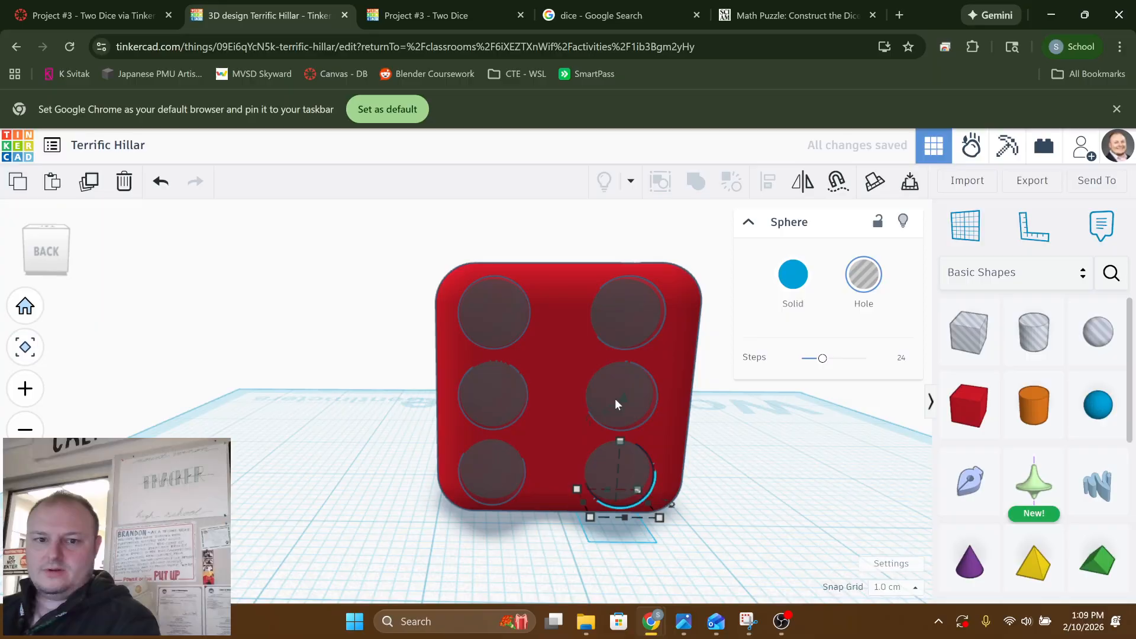
{"action": "left_click", "coordinate": [632, 382], "text": "shift"}
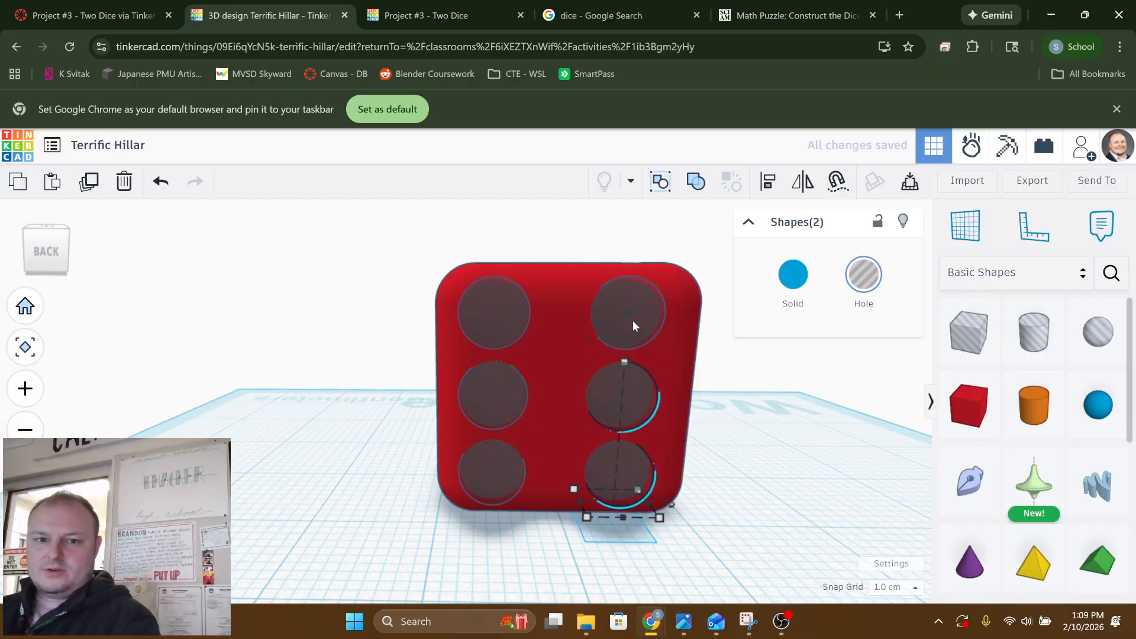
{"action": "left_click", "coordinate": [639, 291], "text": "shift"}
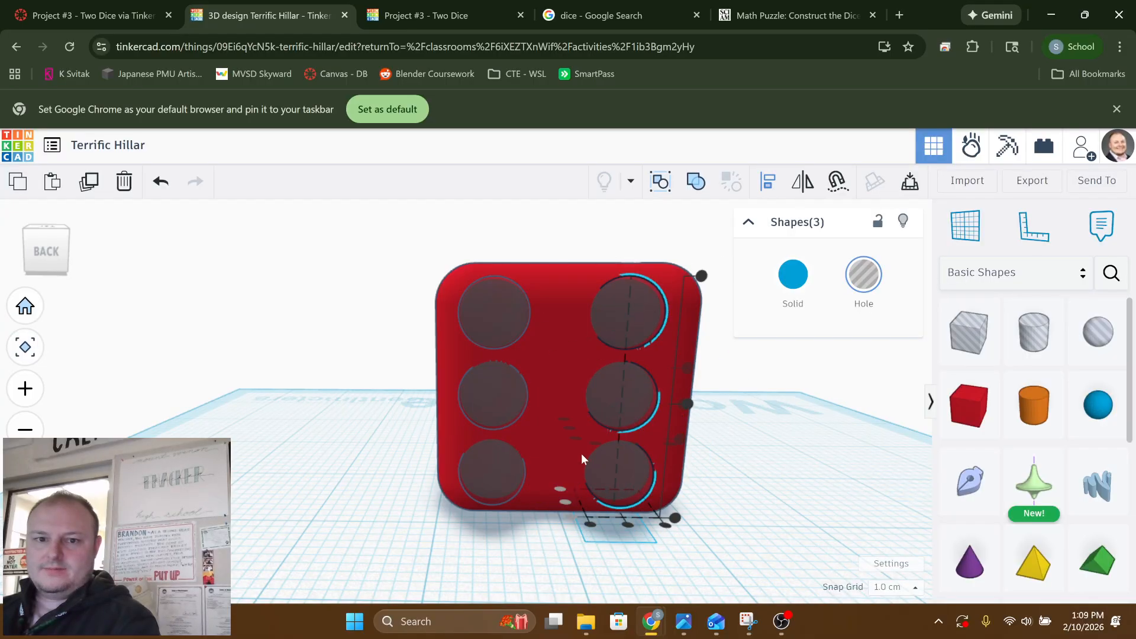
{"action": "left_click", "coordinate": [629, 525]}
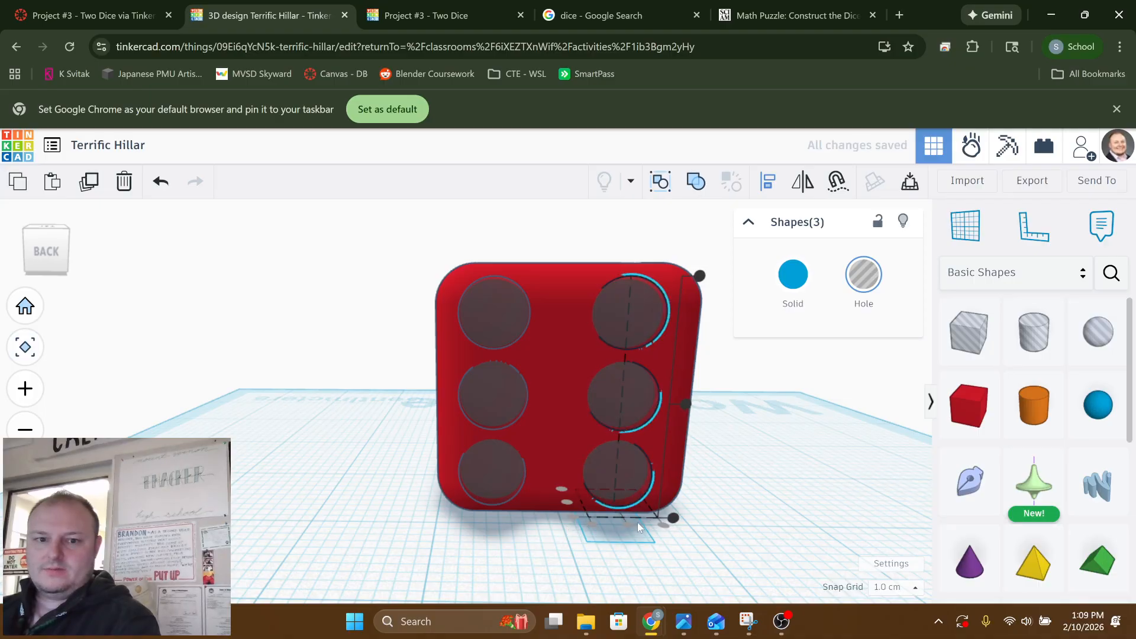
{"action": "left_click", "coordinate": [769, 502]}
{"action": "right_click_drag", "start_coordinate": [753, 491], "coordinate": [493, 494]}
{"action": "left_click", "coordinate": [555, 473]}
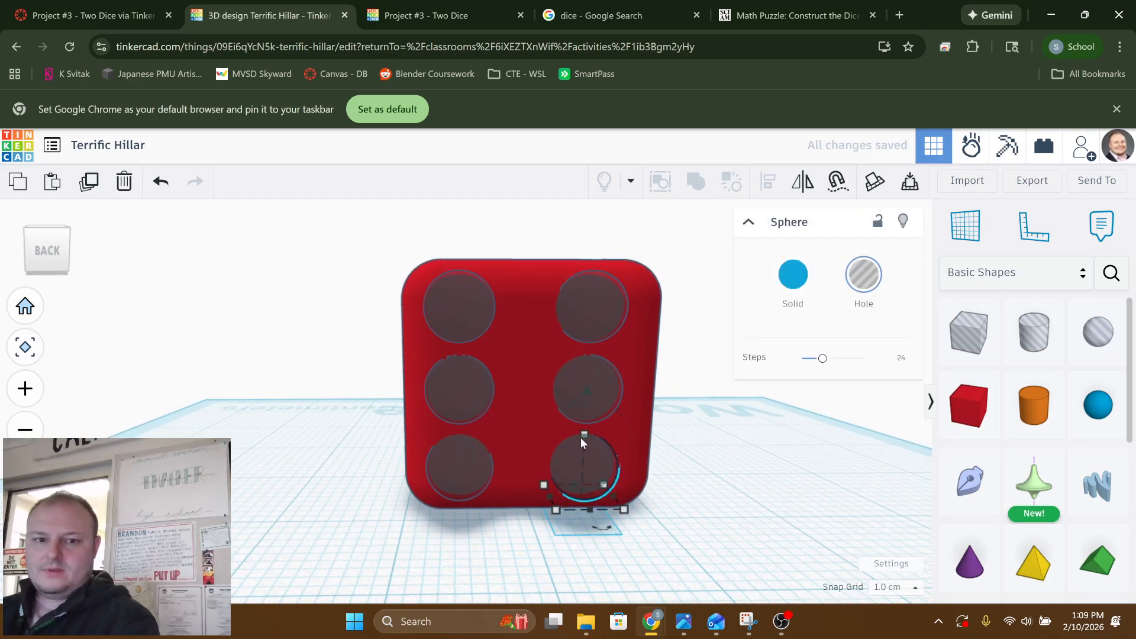
{"action": "left_click", "coordinate": [579, 375], "text": "shift"}
{"action": "left_click", "coordinate": [587, 301], "text": "shift"}
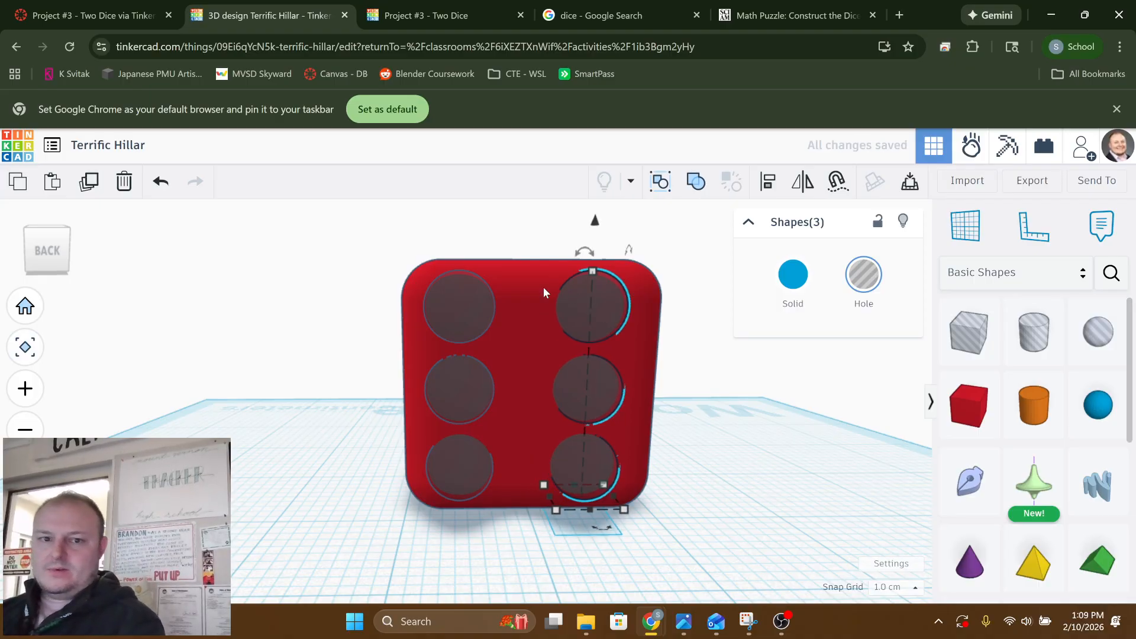
{"action": "left_click", "coordinate": [331, 367]}
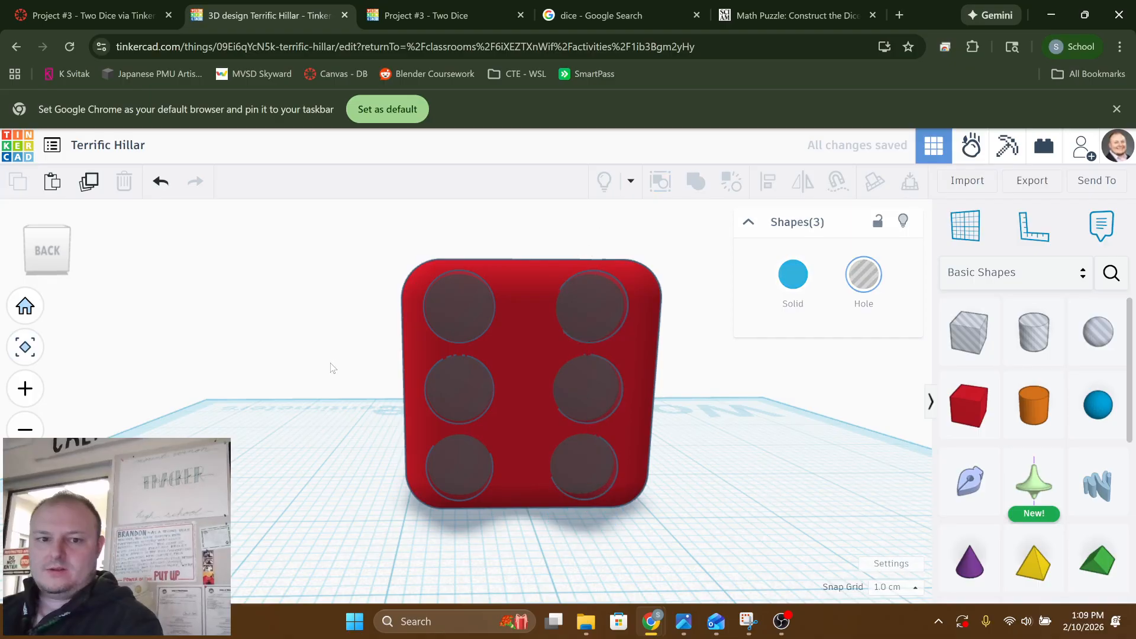
Select all six sphere holes on the back face together and duplicate them by copying and pasting
{"action": "left_click", "coordinate": [469, 312]}
{"action": "left_click", "coordinate": [595, 307], "text": "shift"}
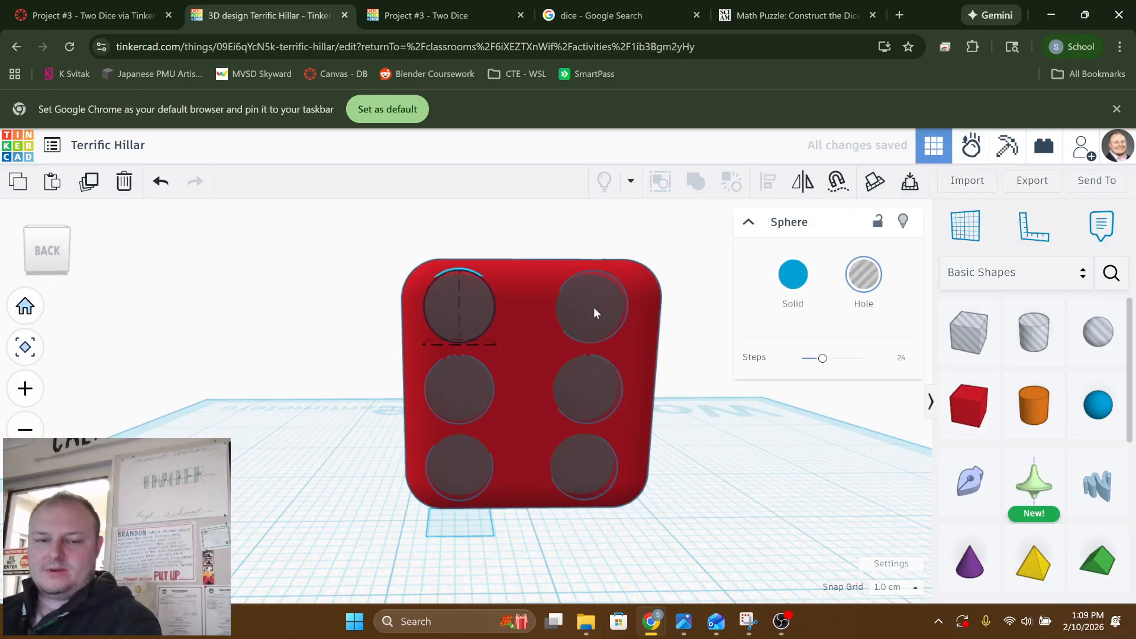
{"action": "left_click", "coordinate": [599, 388], "text": "shift"}
{"action": "left_click", "coordinate": [474, 389], "text": "shift"}
{"action": "left_click", "coordinate": [461, 485], "text": "shift"}
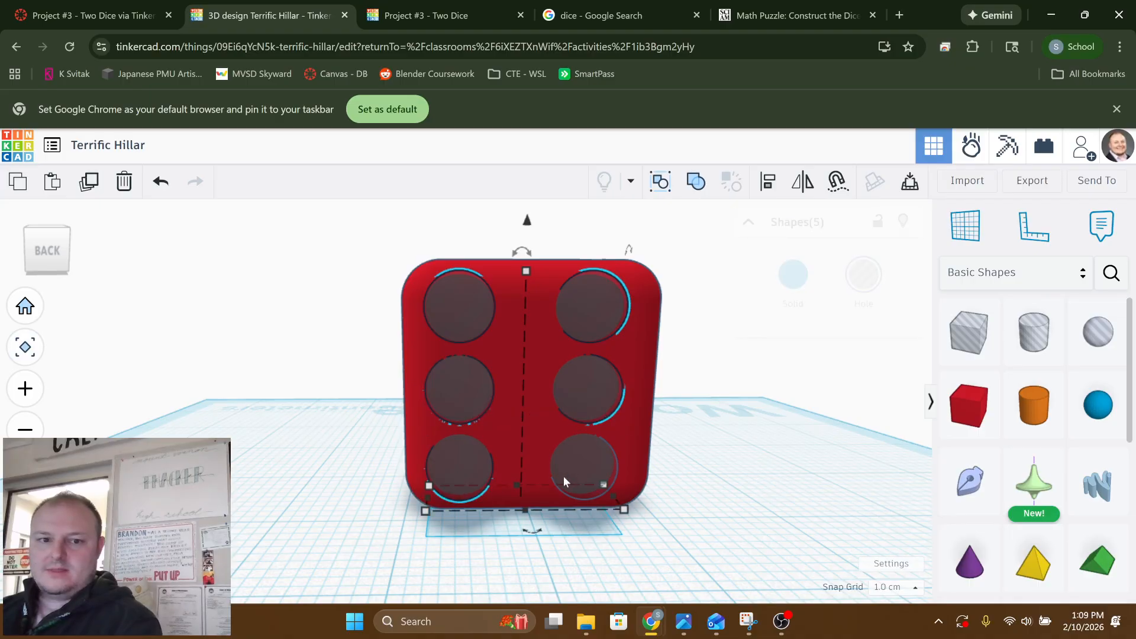
{"action": "left_click", "coordinate": [577, 473], "text": "shift"}
{"action": "right_click_drag", "start_coordinate": [578, 474], "coordinate": [830, 573]}
{"action": "key", "text": "ctrl+c"}
{"action": "key", "text": "ctrl+v"}
Rotate the six copied sphere holes to lie flat and lower them near the workplane behind the box
{"action": "scroll", "coordinate": [620, 453], "scroll_direction": "down", "scroll_amount": 3}
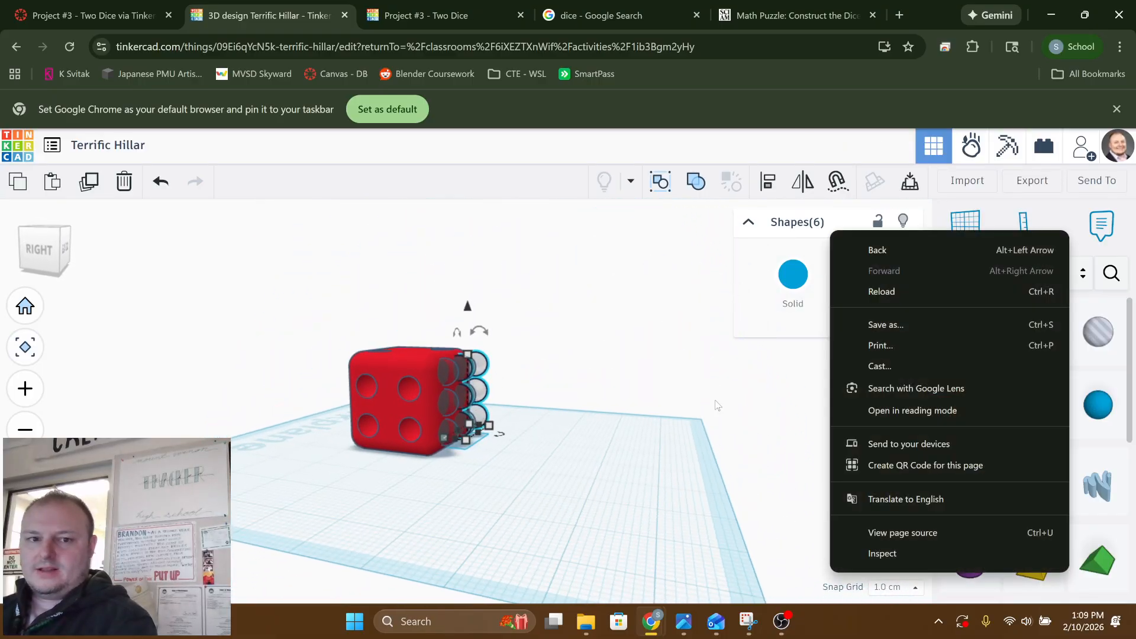
{"action": "left_click_drag", "start_coordinate": [489, 328], "coordinate": [543, 391]}
{"action": "right_click_drag", "start_coordinate": [589, 400], "coordinate": [490, 386]}
{"action": "left_click_drag", "start_coordinate": [558, 338], "coordinate": [565, 400]}
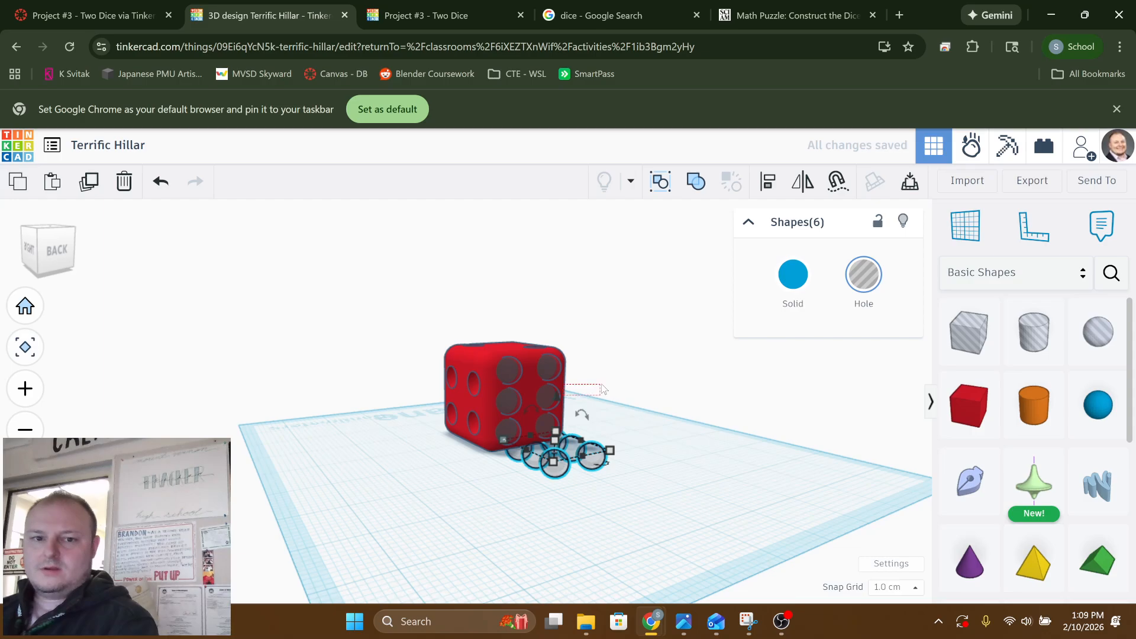
Select the six copied sphere holes together and move them sideways and under the box so they sit on its bottom face
{"action": "left_click_drag", "start_coordinate": [603, 389], "coordinate": [604, 391]}
{"action": "scroll", "coordinate": [603, 474], "scroll_direction": "up", "scroll_amount": 5}
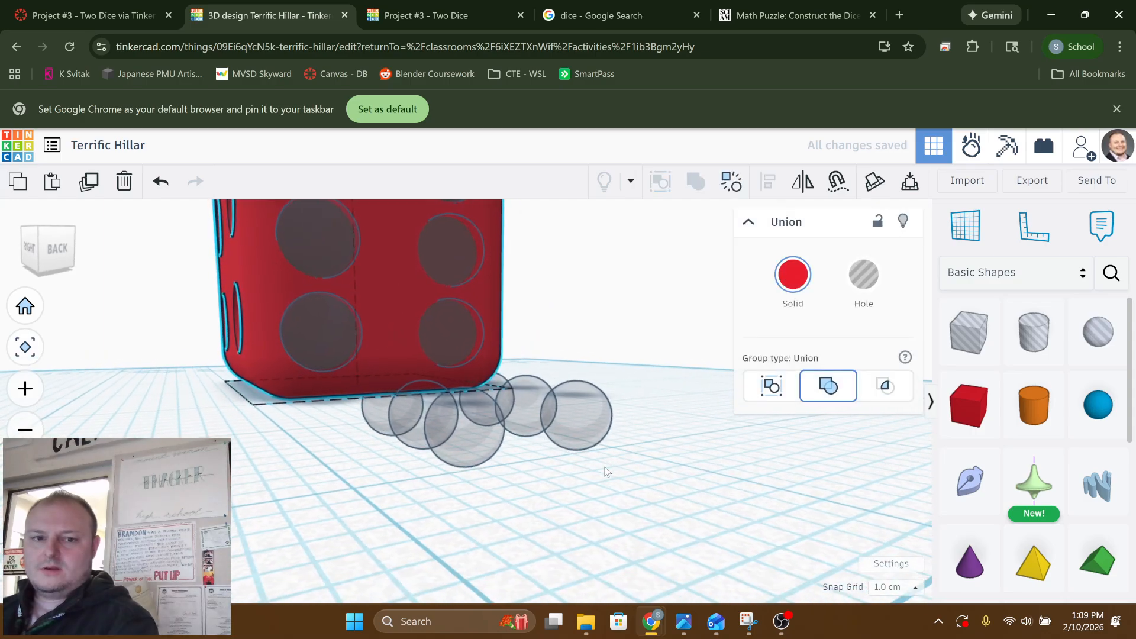
{"action": "right_click_drag", "start_coordinate": [605, 466], "coordinate": [610, 462]}
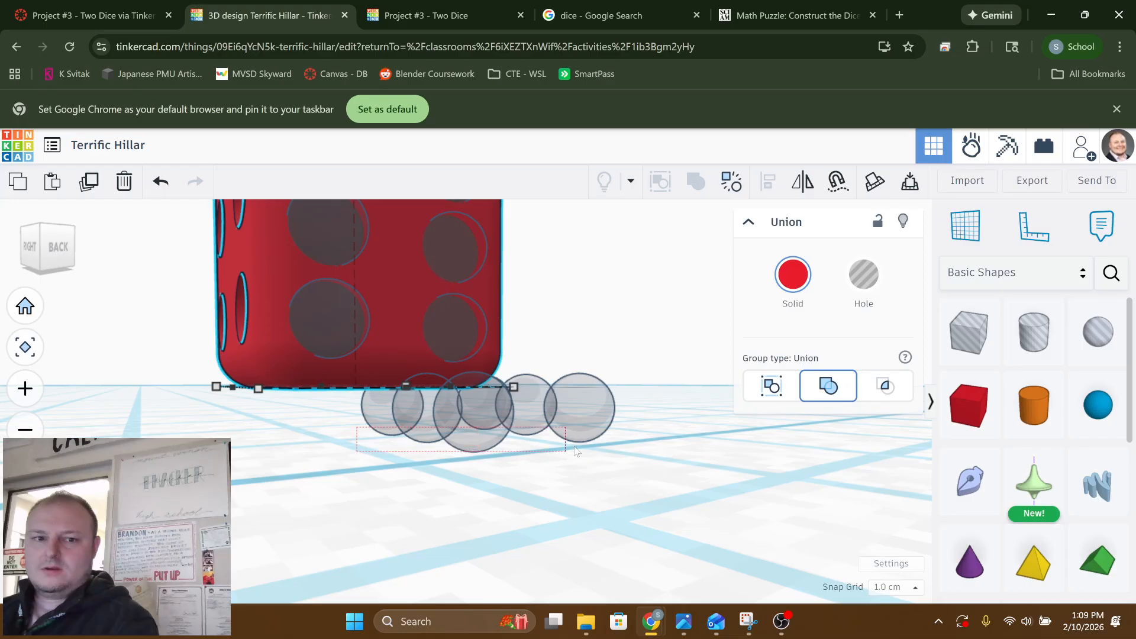
{"action": "left_click_drag", "start_coordinate": [634, 445], "coordinate": [634, 445]}
{"action": "right_click_drag", "start_coordinate": [627, 450], "coordinate": [382, 378]}
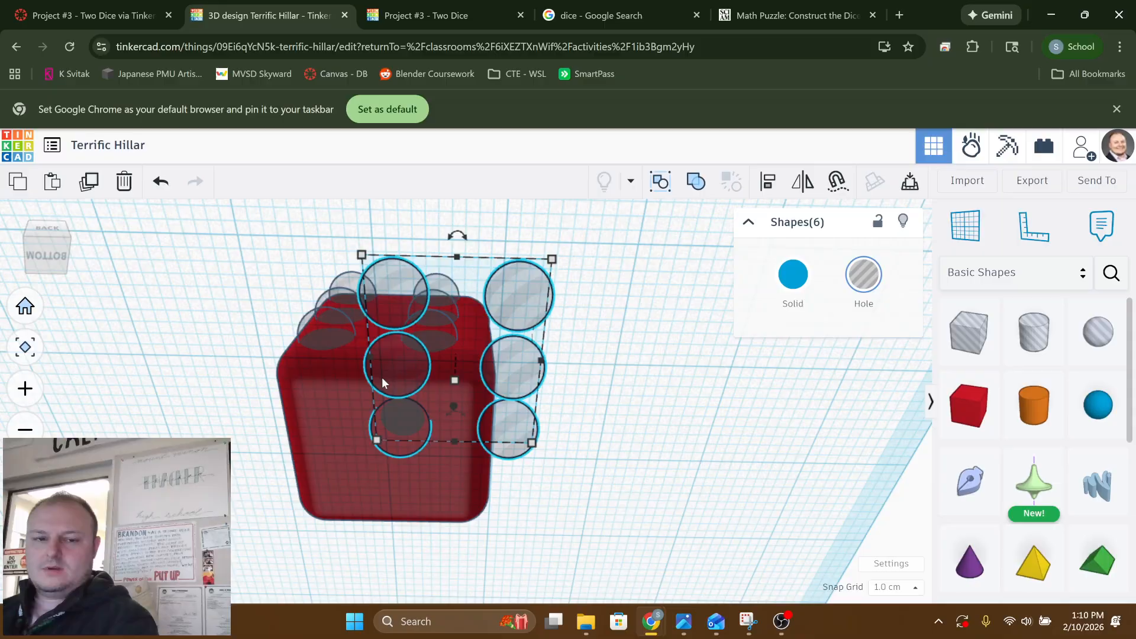
{"action": "key", "text": "Left"}
{"action": "key", "text": "Left"}
{"action": "key", "text": "Left"}
{"action": "key", "text": "Left"}
{"action": "key", "text": "Left"}
{"action": "key", "text": "Left"}
{"action": "key", "text": "Left"}
{"action": "key", "text": "Left"}
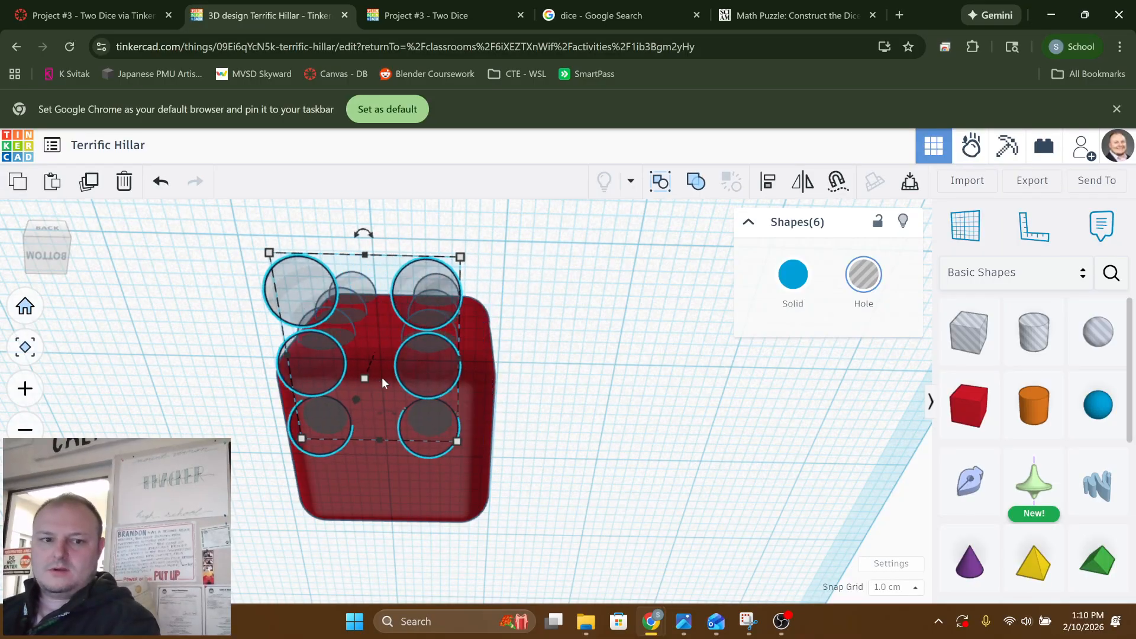
{"action": "key", "text": "Down"}
{"action": "key", "text": "Down"}
{"action": "key", "text": "Down"}
{"action": "key", "text": "Down"}
{"action": "key", "text": "Down"}
{"action": "key", "text": "Down"}
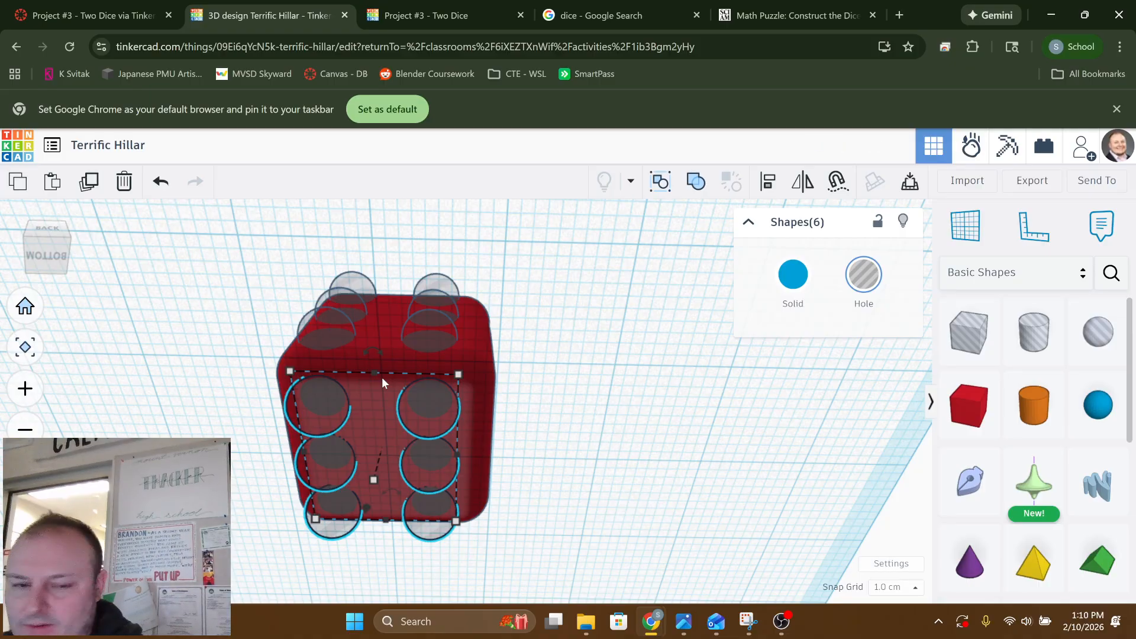
Delete the middle sphere hole of the right column on the box's bottom face
{"action": "left_click", "coordinate": [541, 485]}
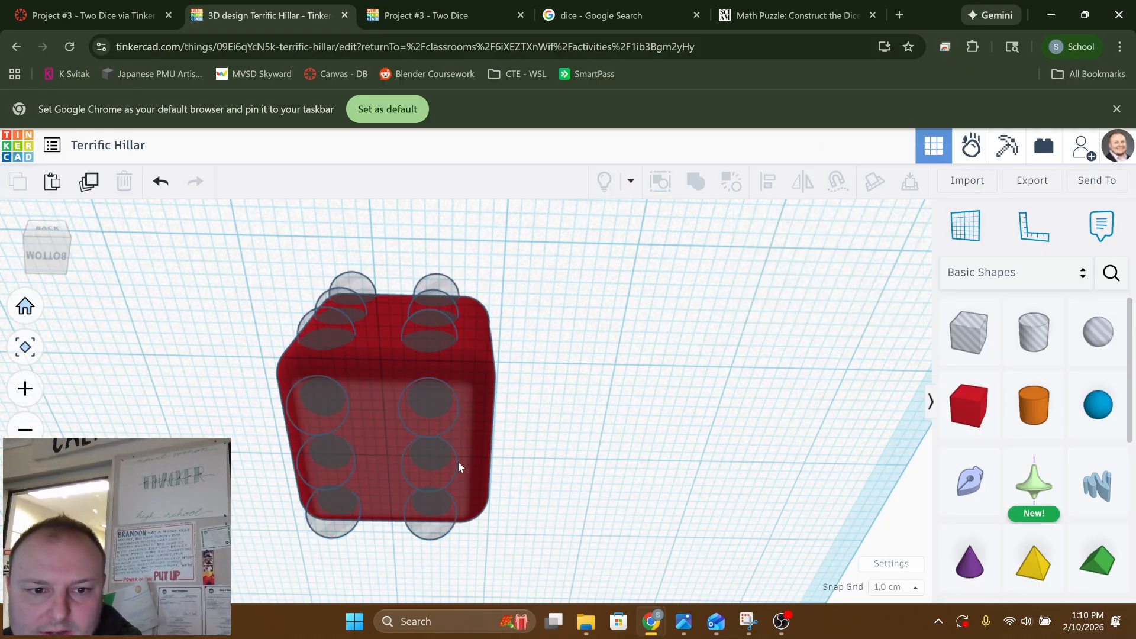
{"action": "left_click", "coordinate": [438, 456]}
{"action": "key", "text": "Delete"}
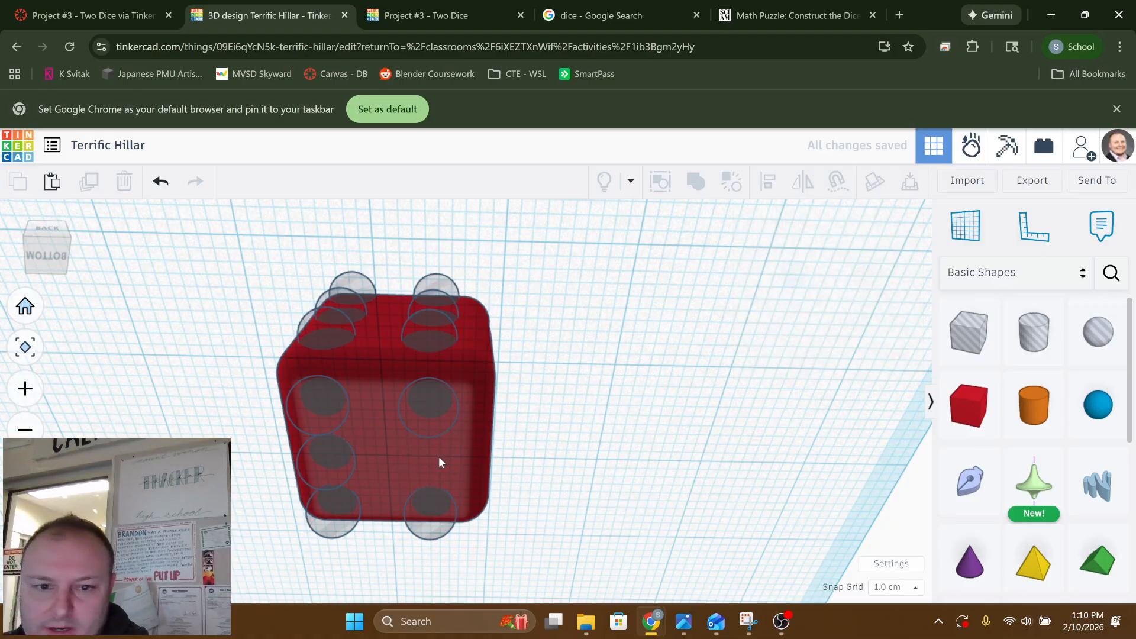
{"action": "left_click", "coordinate": [325, 464]}
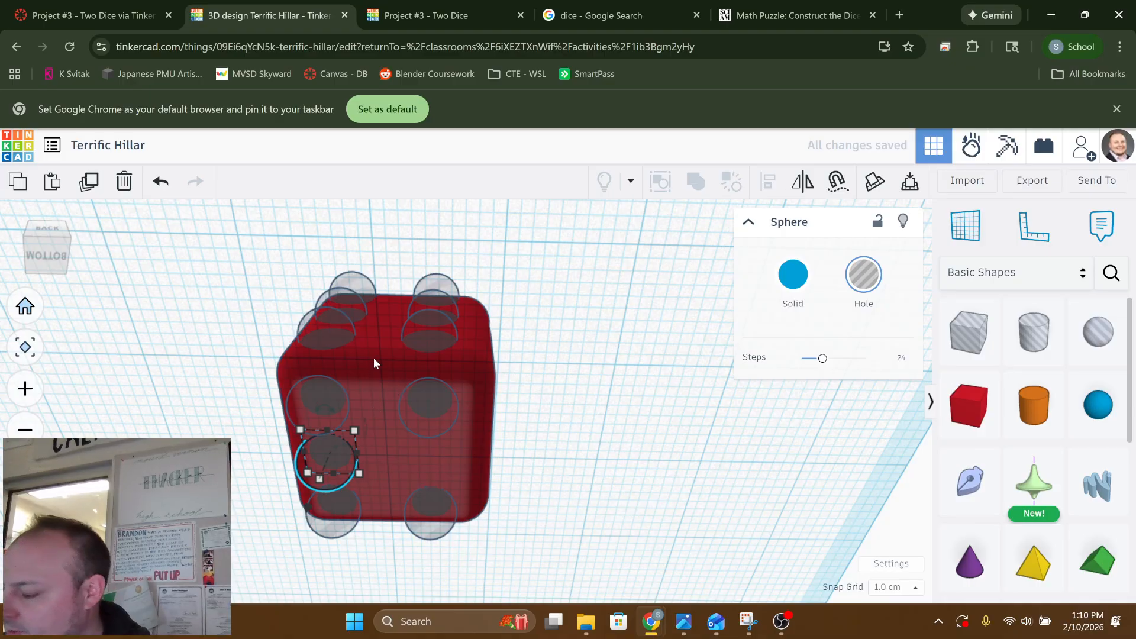
{"action": "left_click", "coordinate": [378, 340], "text": "shift"}
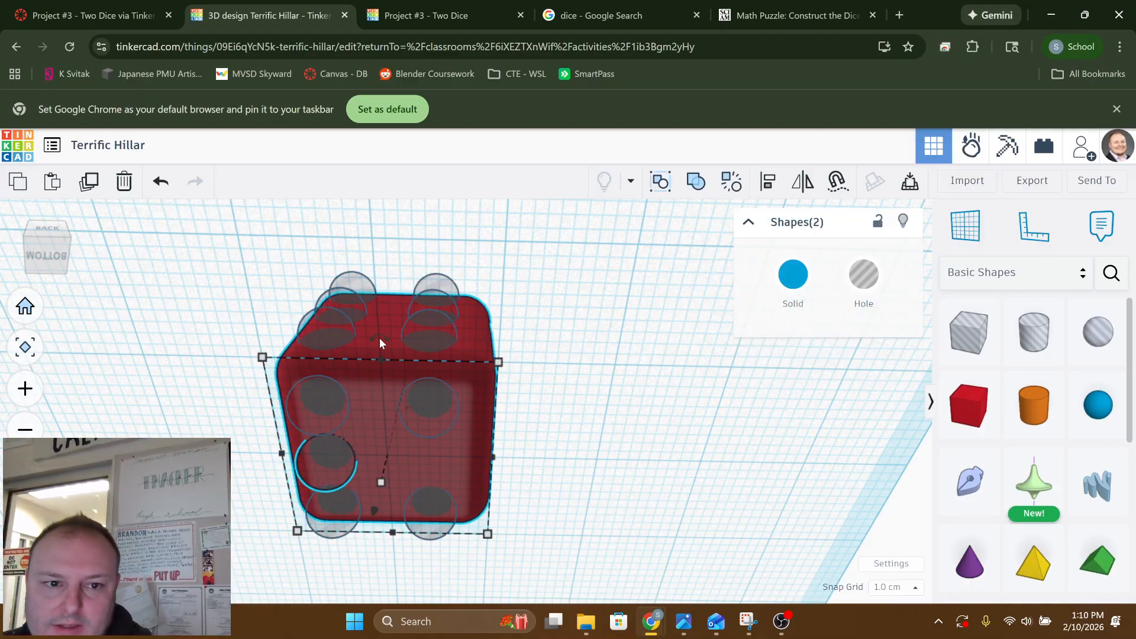
{"action": "right_click_drag", "start_coordinate": [384, 338], "coordinate": [381, 497]}
{"action": "left_click", "coordinate": [541, 432]}
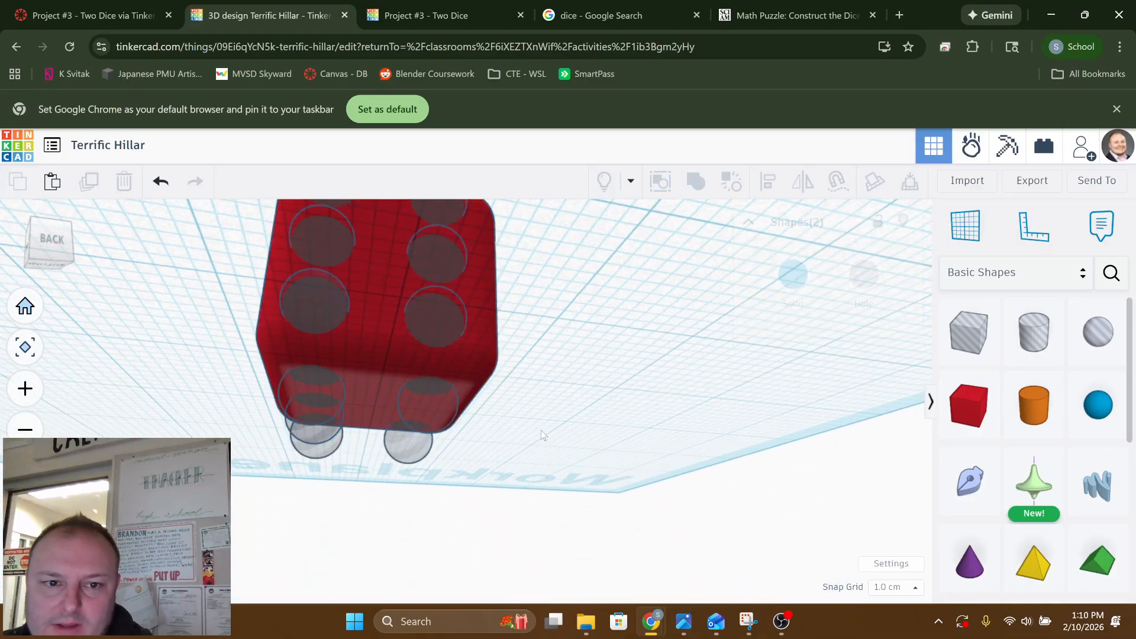
Shift the three sphere holes of the left column on the back face one 1.0 cm grid step inward
{"action": "mouse_move", "coordinate": [541, 432]}
{"action": "right_mouse_down"}
{"action": "mouse_move", "coordinate": [393, 539]}
{"action": "mouse_move", "coordinate": [367, 429]}
{"action": "mouse_move", "coordinate": [442, 403]}
{"action": "mouse_move", "coordinate": [457, 368]}
{"action": "mouse_move", "coordinate": [443, 373]}
{"action": "mouse_move", "coordinate": [746, 413]}
{"action": "mouse_move", "coordinate": [398, 403]}
{"action": "mouse_move", "coordinate": [432, 410]}
{"action": "mouse_move", "coordinate": [563, 400]}
{"action": "mouse_move", "coordinate": [357, 385]}
{"action": "mouse_move", "coordinate": [520, 405]}
{"action": "mouse_move", "coordinate": [488, 402]}
{"action": "mouse_move", "coordinate": [503, 388]}
{"action": "mouse_move", "coordinate": [477, 393]}
{"action": "mouse_move", "coordinate": [537, 414]}
{"action": "right_mouse_up"}
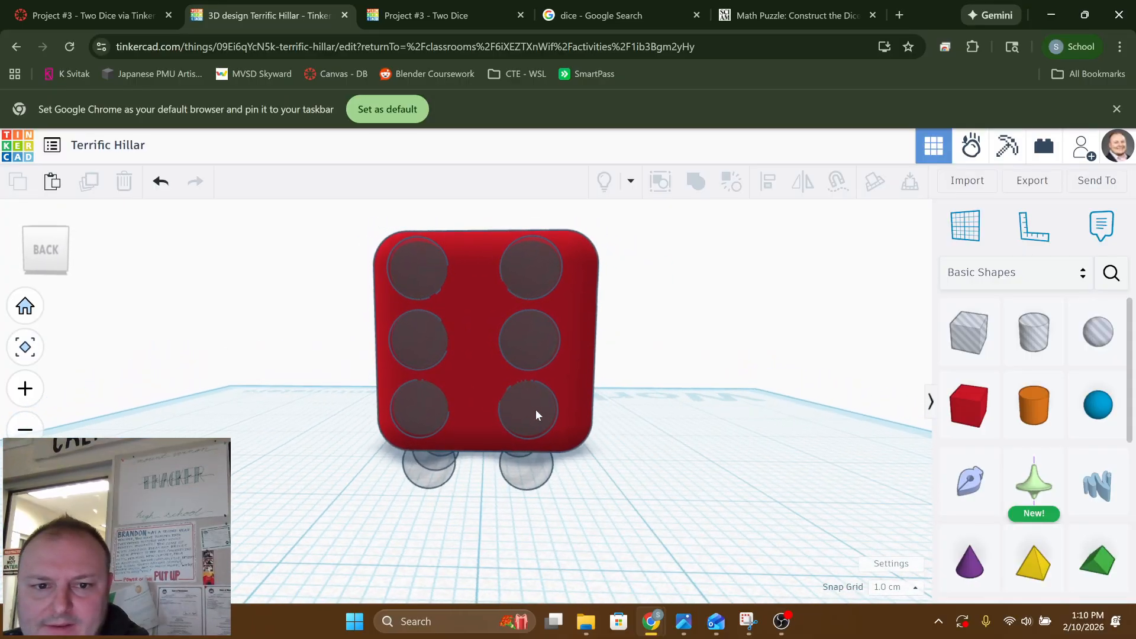
{"action": "left_click", "coordinate": [418, 402]}
{"action": "left_click", "coordinate": [403, 325], "text": "shift"}
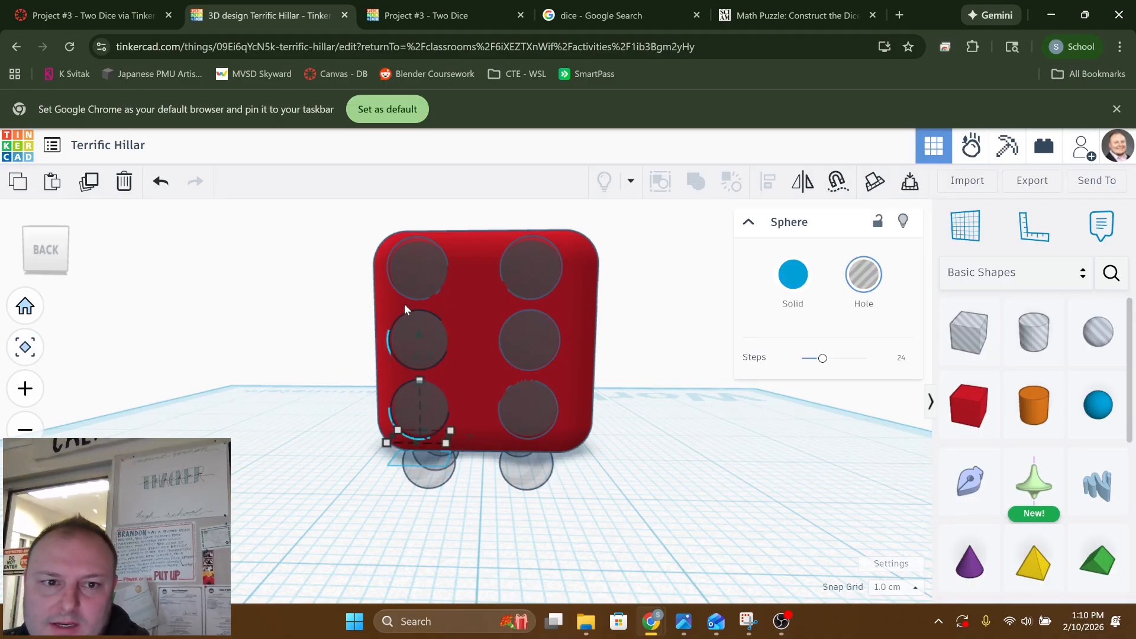
{"action": "left_click", "coordinate": [419, 254], "text": "shift"}
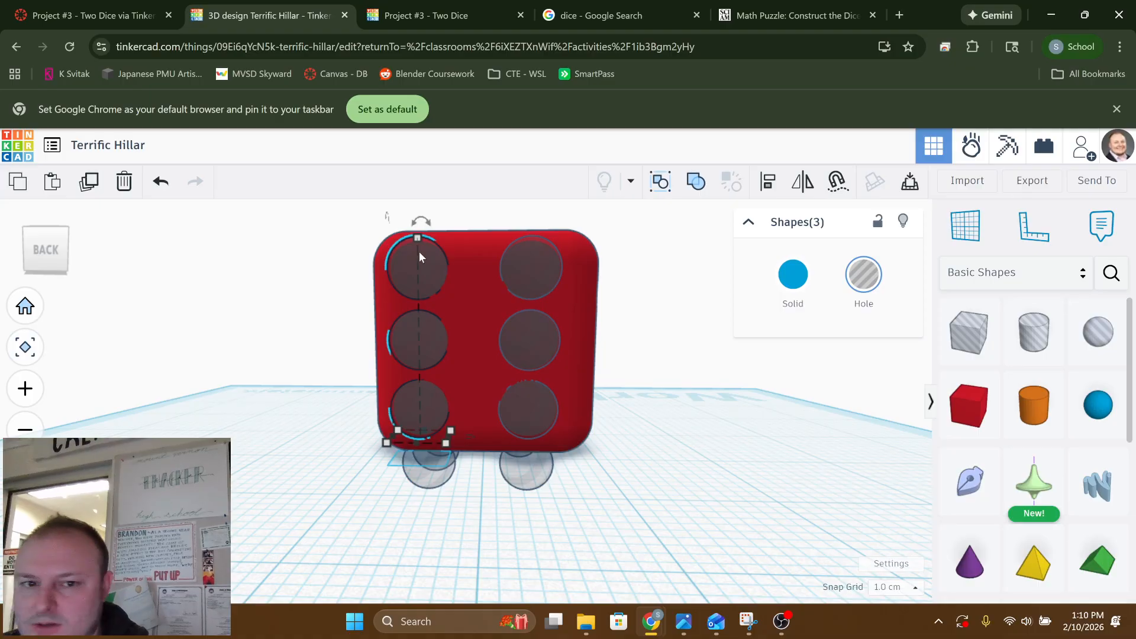
{"action": "key", "text": "Right"}
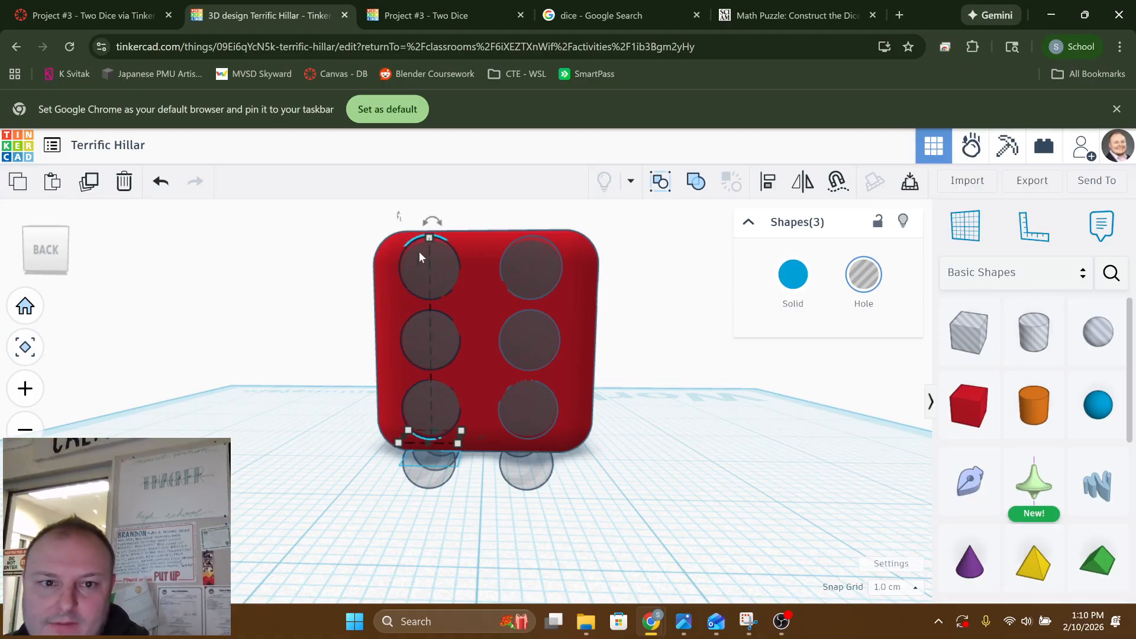
{"action": "left_click", "coordinate": [276, 260]}
Group the six sphere holes on the back face with the red box as a union to cut the pips
{"action": "right_click_drag", "start_coordinate": [287, 256], "coordinate": [521, 173]}
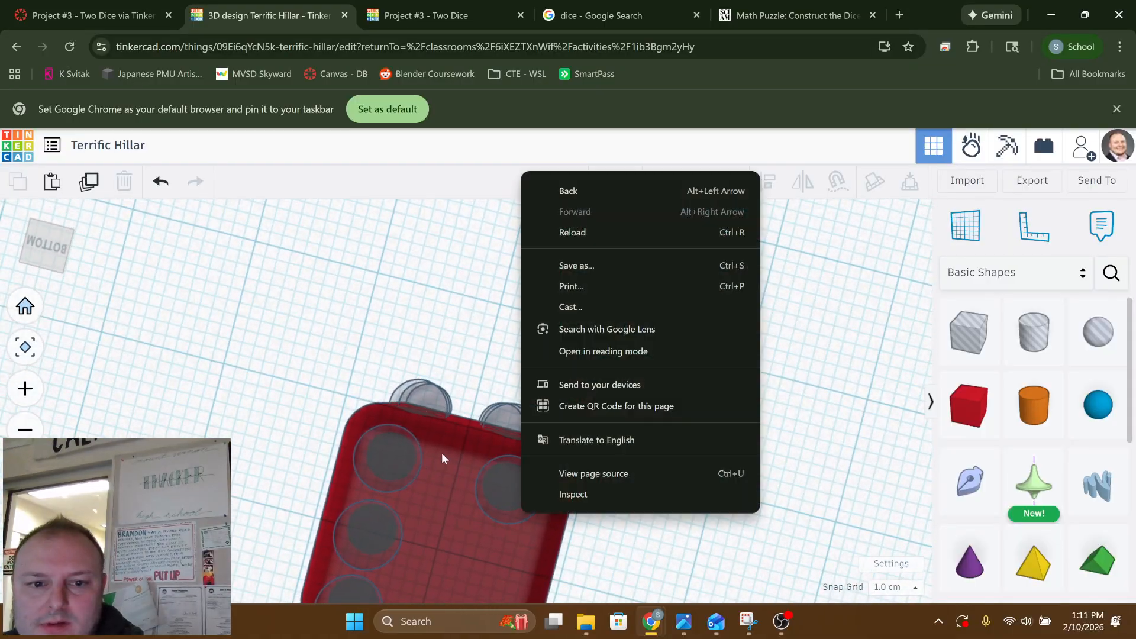
{"action": "right_click_drag", "start_coordinate": [382, 414], "coordinate": [374, 574]}
{"action": "middle_click_drag", "start_coordinate": [378, 322], "coordinate": [400, 358]}
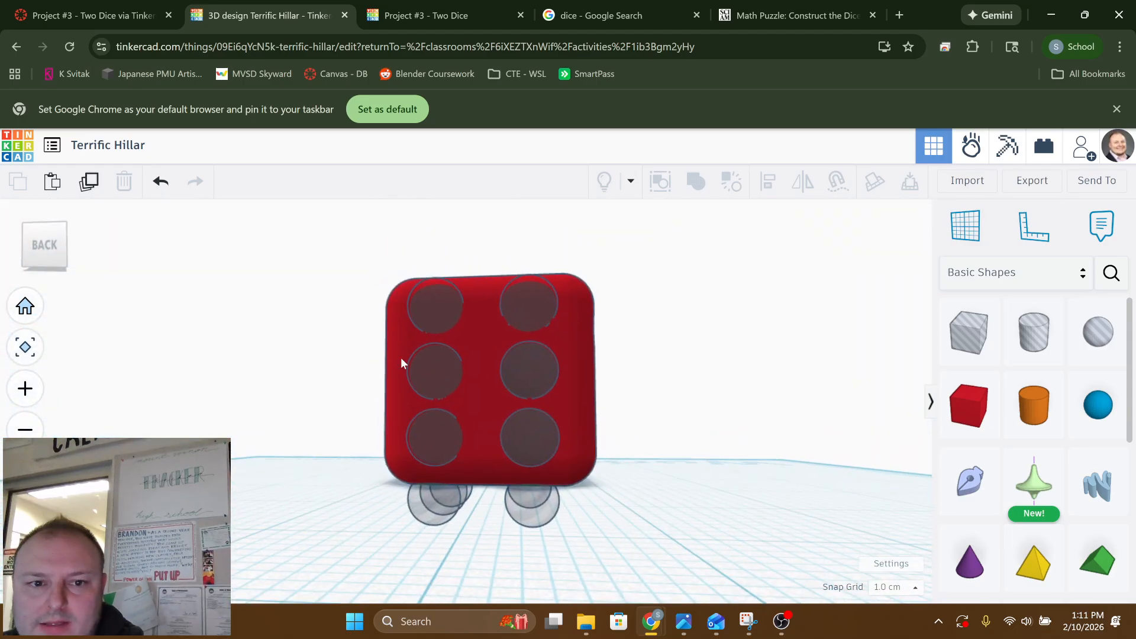
{"action": "left_click", "coordinate": [434, 308]}
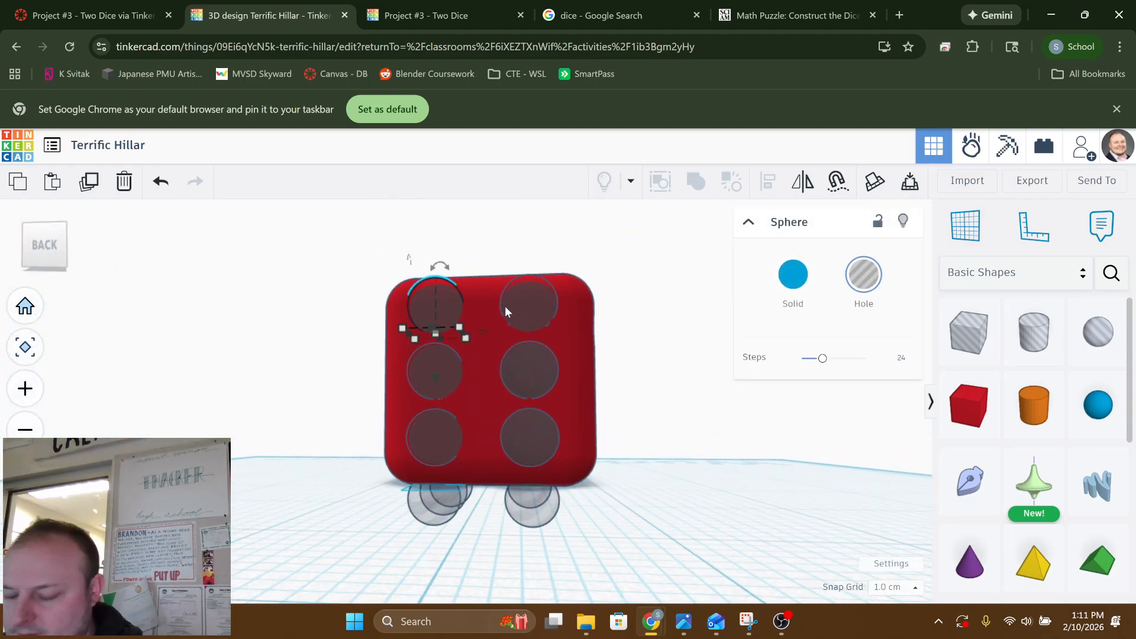
{"action": "left_click", "coordinate": [506, 306], "text": "shift"}
{"action": "left_click", "coordinate": [525, 370], "text": "shift"}
{"action": "left_click", "coordinate": [432, 367], "text": "shift"}
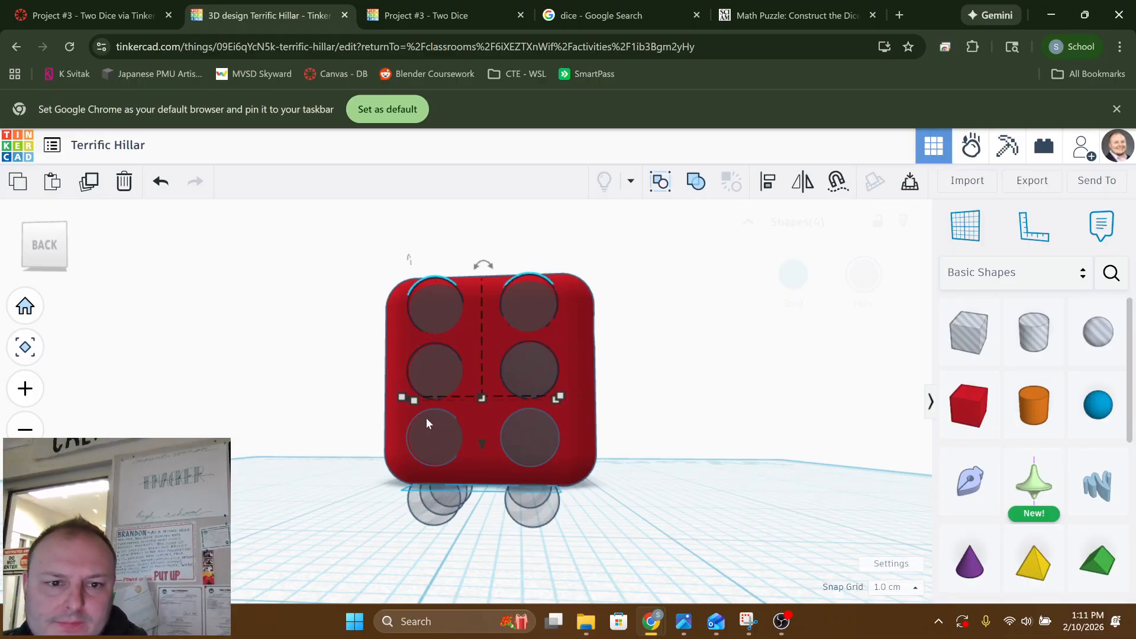
{"action": "left_click", "coordinate": [537, 443], "text": "shift"}
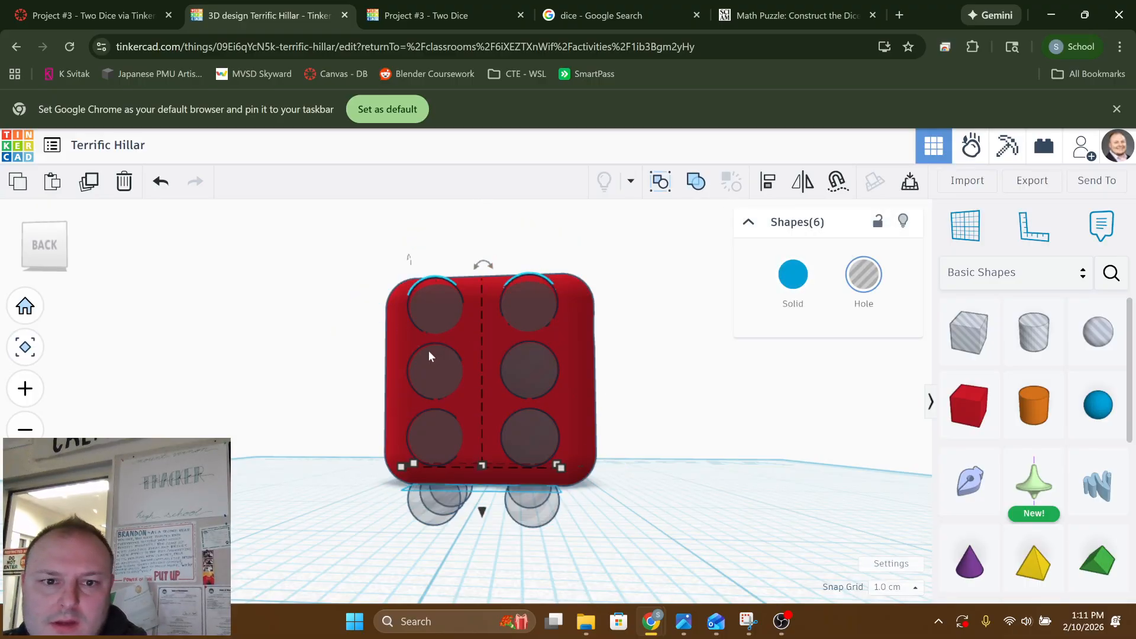
{"action": "left_click", "coordinate": [481, 384], "text": "shift"}
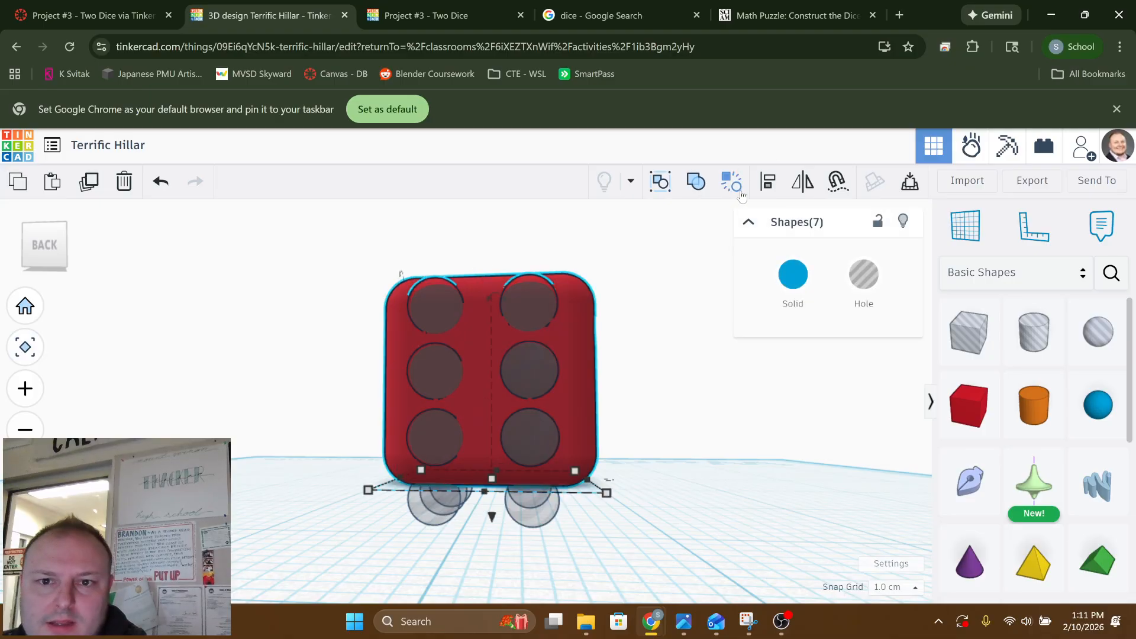
{"action": "left_click", "coordinate": [699, 183]}
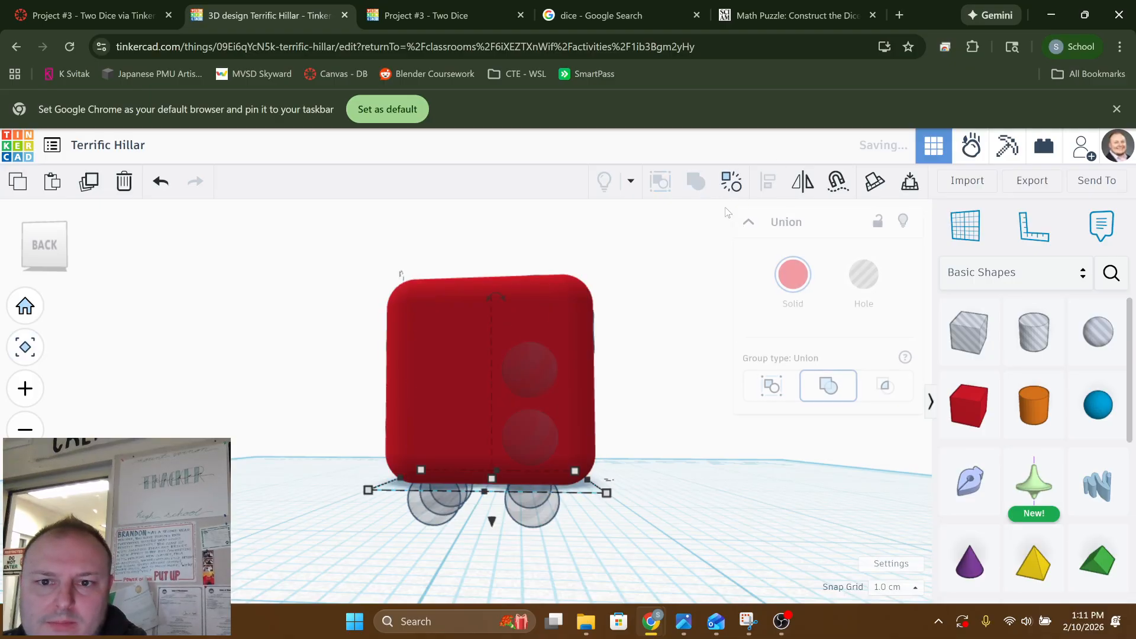
{"action": "left_click", "coordinate": [657, 316]}
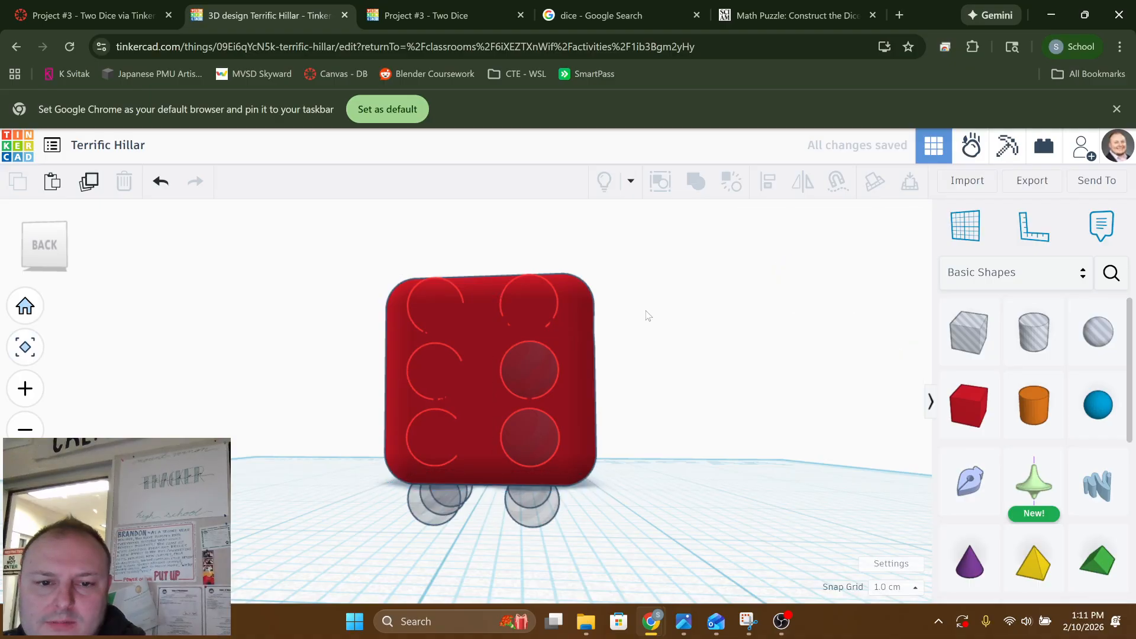
Align the remaining middle sphere hole on the bottom face to the box's centre in both horizontal directions
{"action": "right_click_drag", "start_coordinate": [645, 311], "coordinate": [657, 375]}
{"action": "right_click_drag", "start_coordinate": [642, 315], "coordinate": [486, 367]}
{"action": "left_click", "coordinate": [471, 373]}
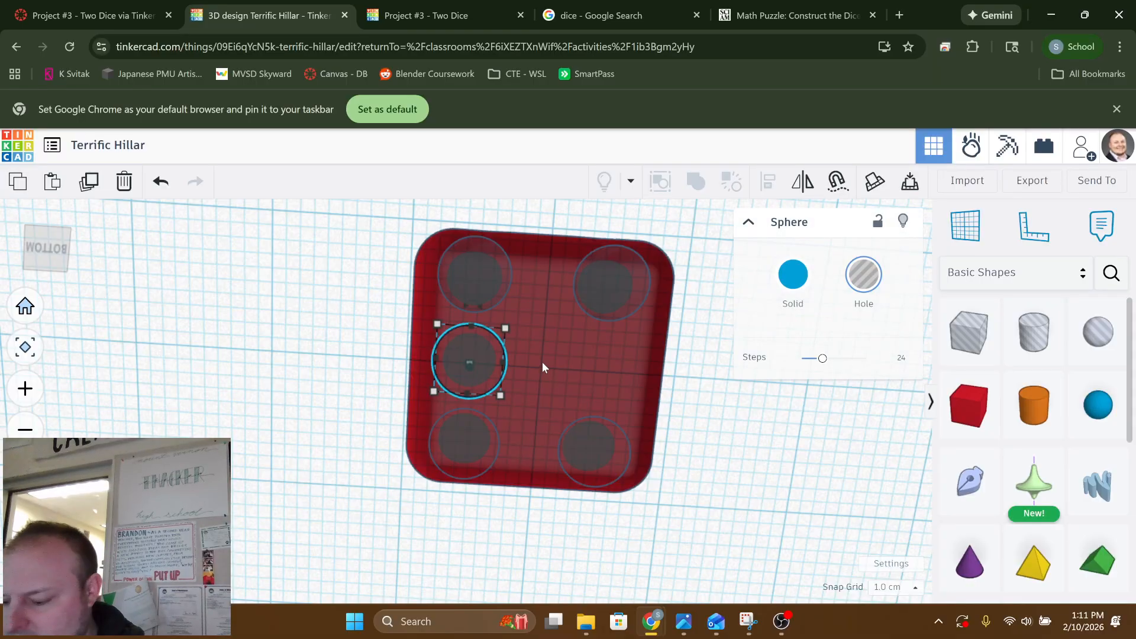
{"action": "left_click", "coordinate": [544, 361], "text": "shift"}
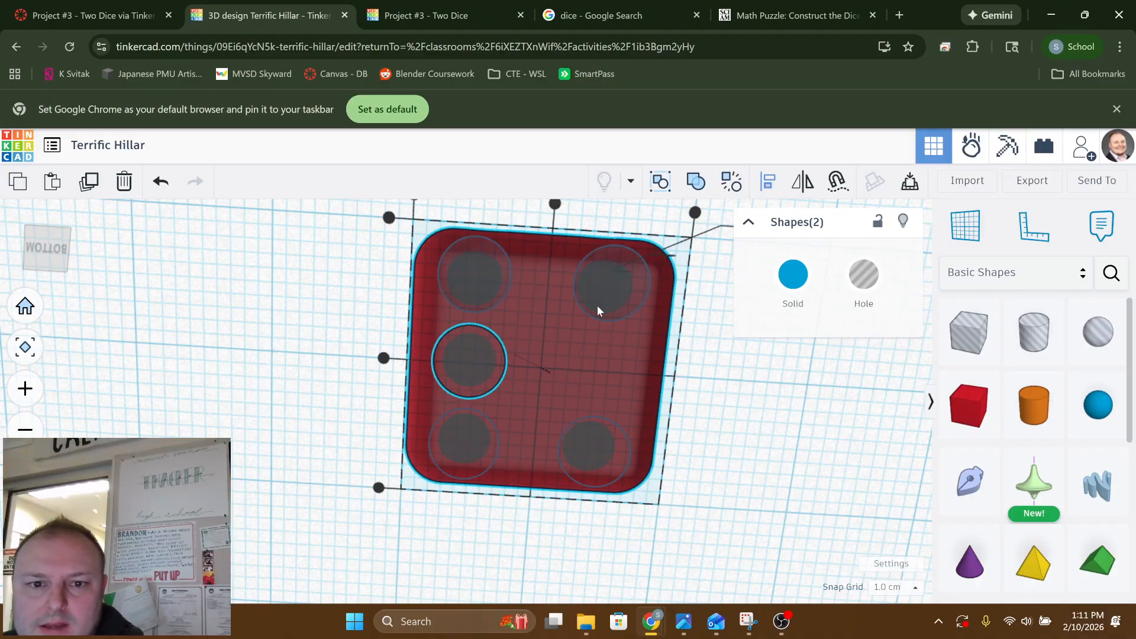
{"action": "right_click_drag", "start_coordinate": [513, 383], "coordinate": [558, 277]}
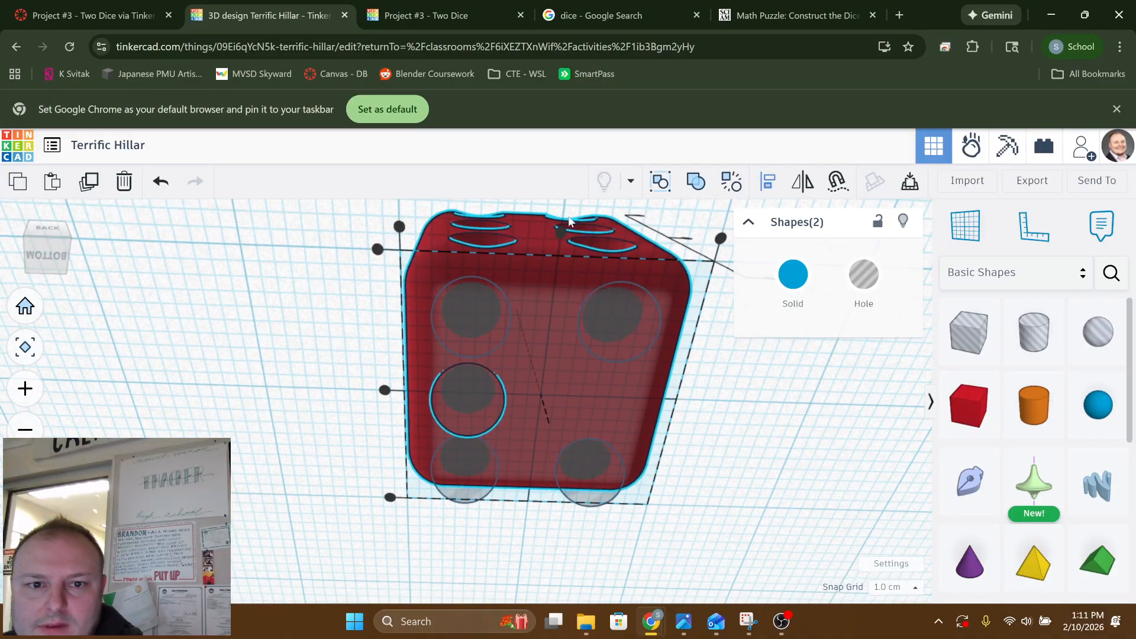
{"action": "left_click", "coordinate": [562, 234]}
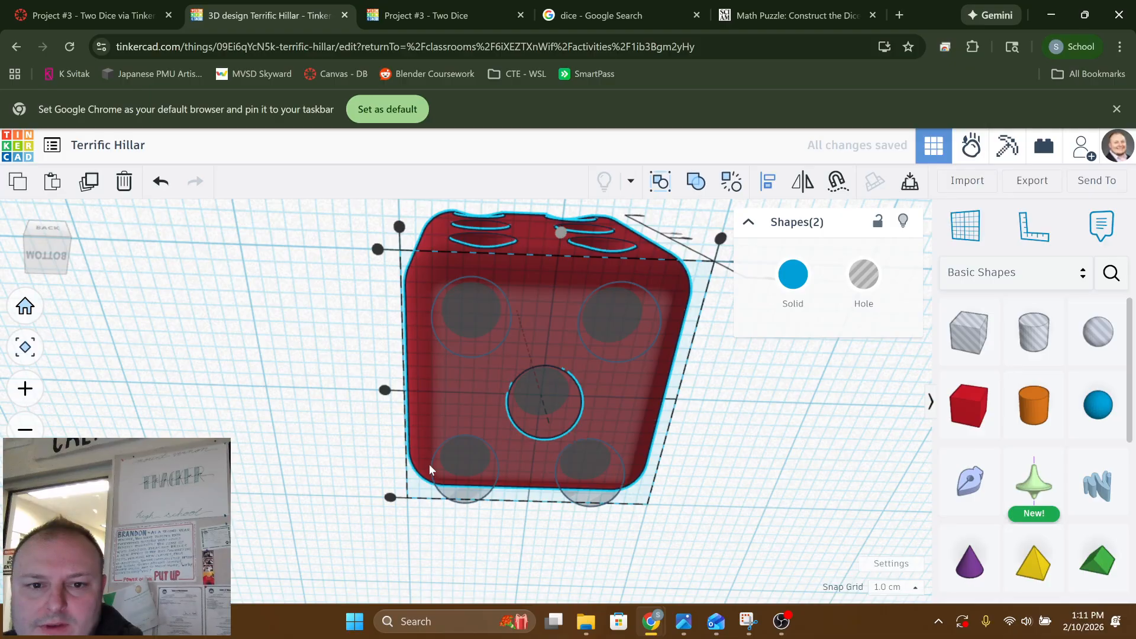
{"action": "right_click_drag", "start_coordinate": [428, 464], "coordinate": [413, 367]}
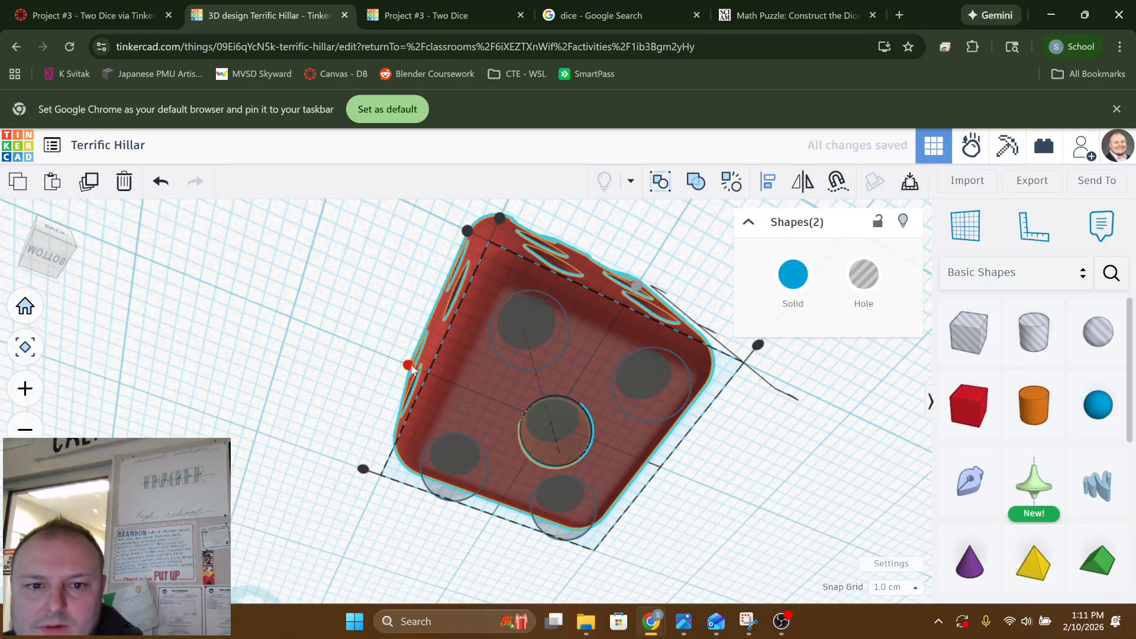
{"action": "left_click", "coordinate": [413, 367]}
{"action": "right_click_drag", "start_coordinate": [477, 410], "coordinate": [566, 445]}
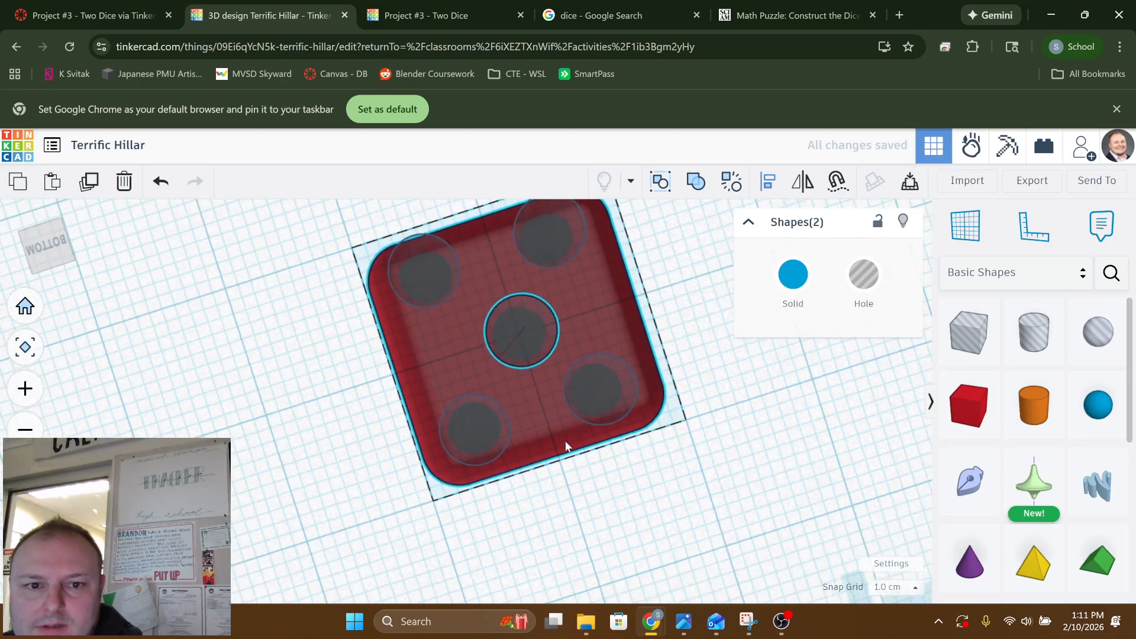
{"action": "left_click", "coordinate": [587, 457]}
Shift both right-hand corner sphere holes on the bottom face one 1.0 cm grid step outward
{"action": "right_click_drag", "start_coordinate": [495, 389], "coordinate": [466, 411]}
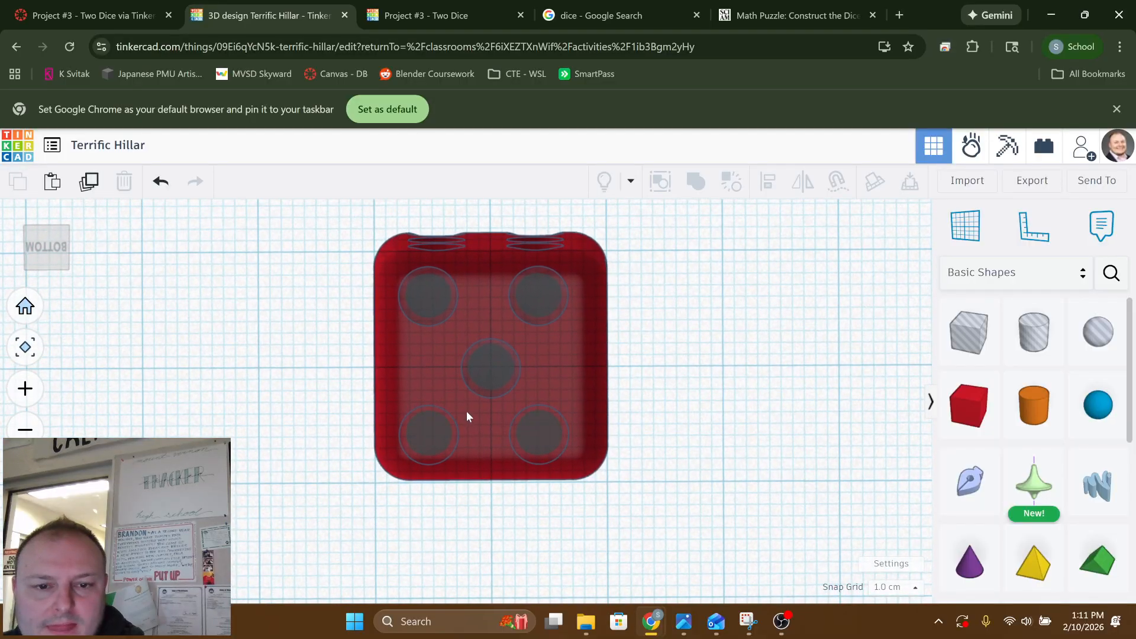
{"action": "left_click", "coordinate": [532, 434]}
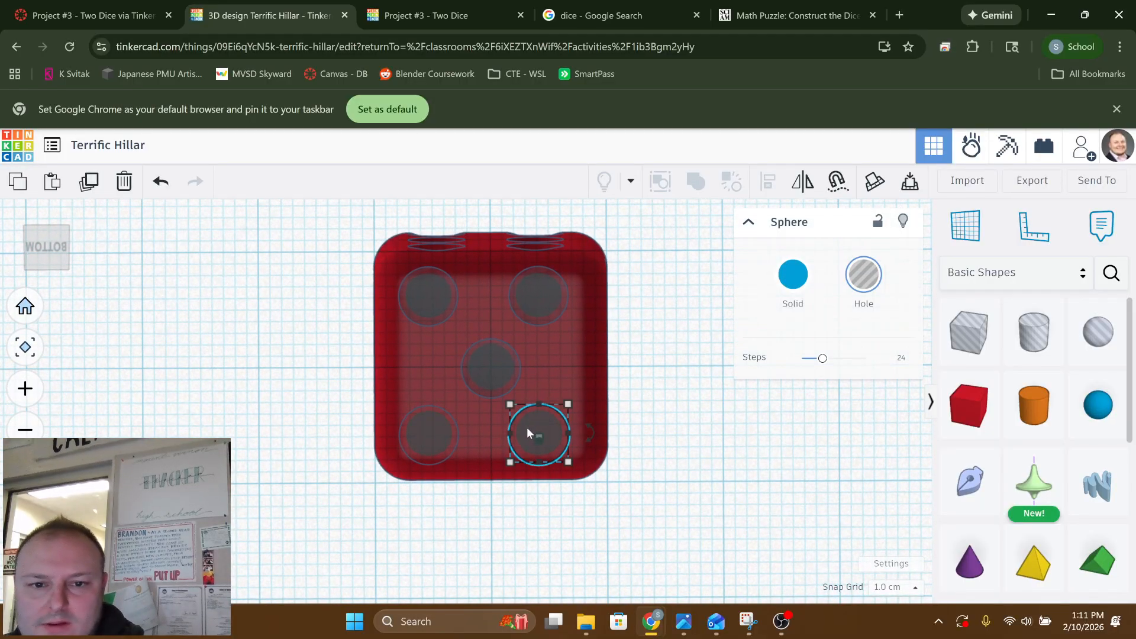
{"action": "key", "text": "Right"}
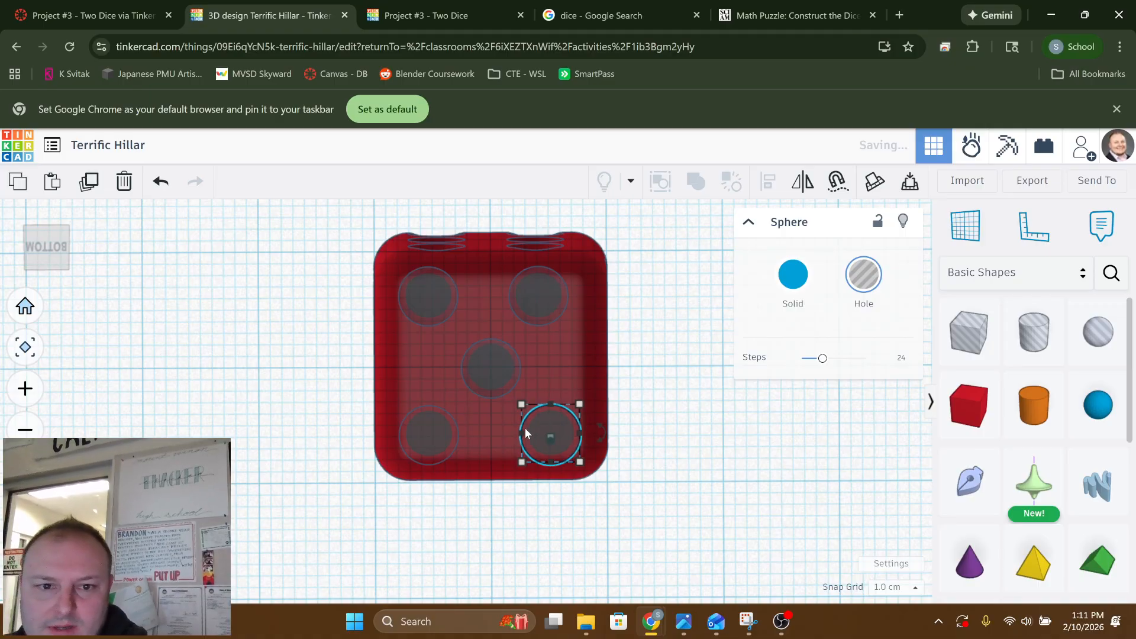
{"action": "left_click", "coordinate": [539, 296]}
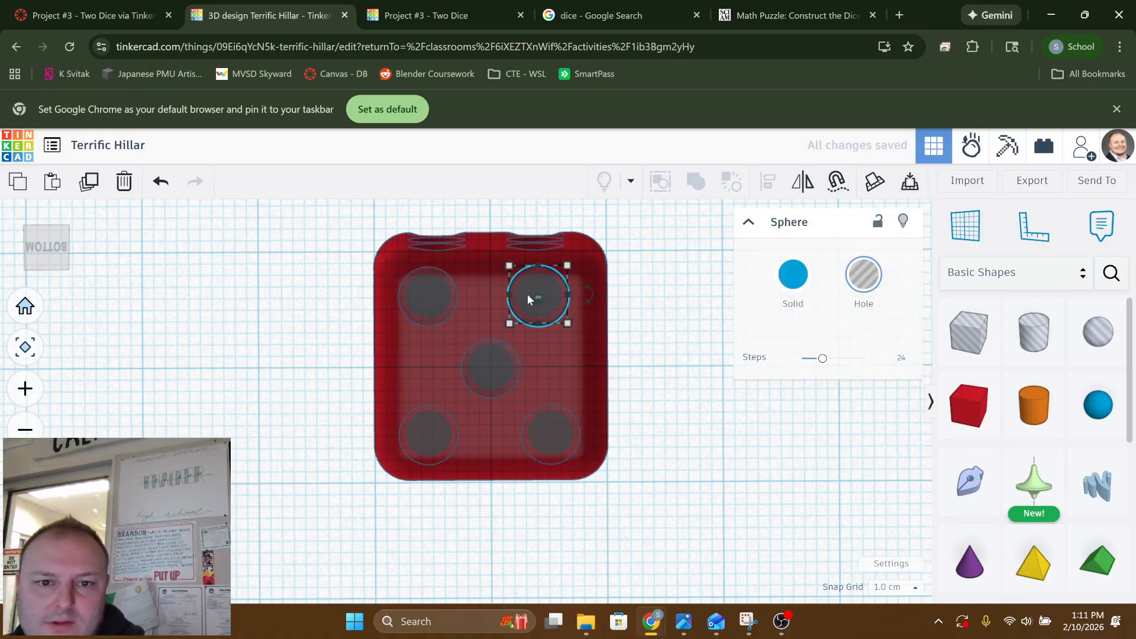
{"action": "key", "text": "Right"}
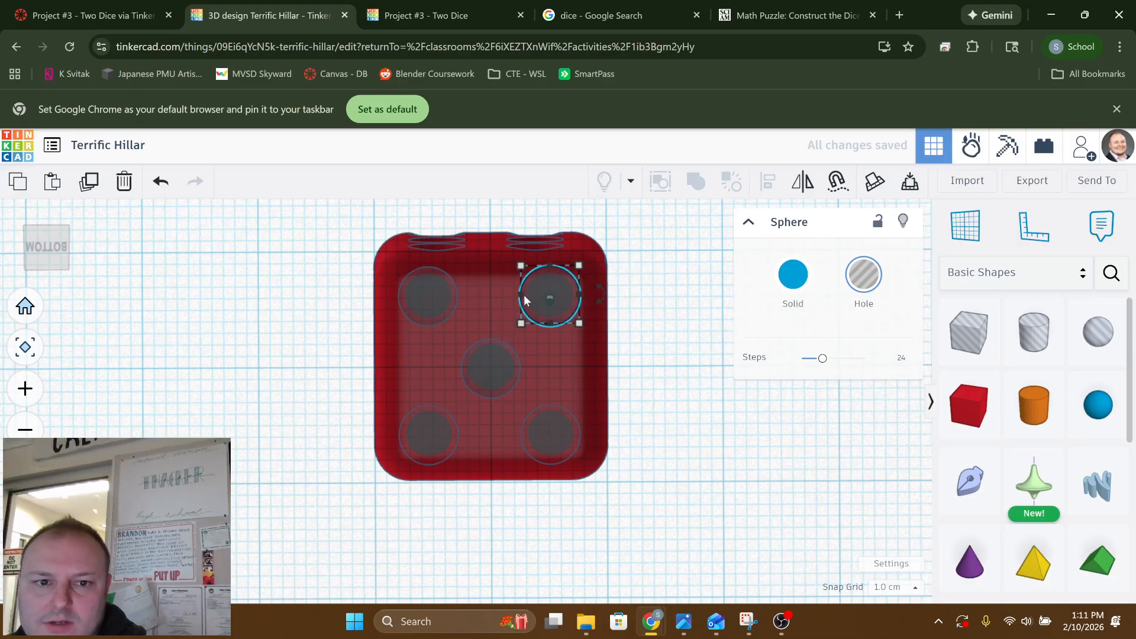
Select the box with the five sphere holes on its bottom face and group them as a union to cut the pips
{"action": "left_click", "coordinate": [280, 346]}
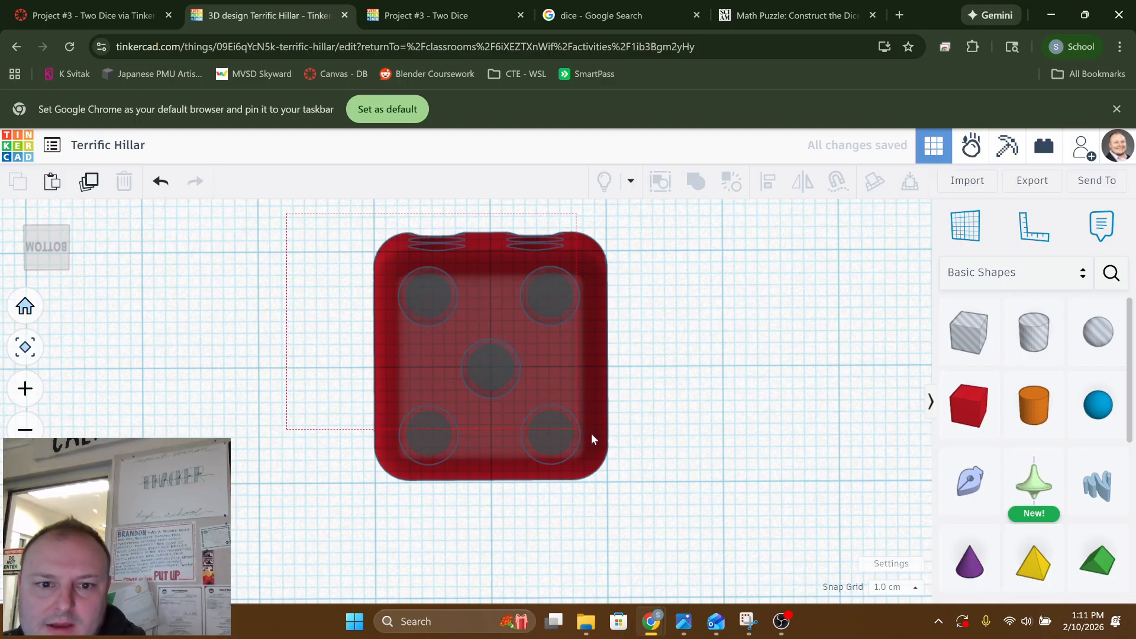
{"action": "left_click_drag", "start_coordinate": [592, 438], "coordinate": [684, 504]}
{"action": "left_click", "coordinate": [697, 182]}
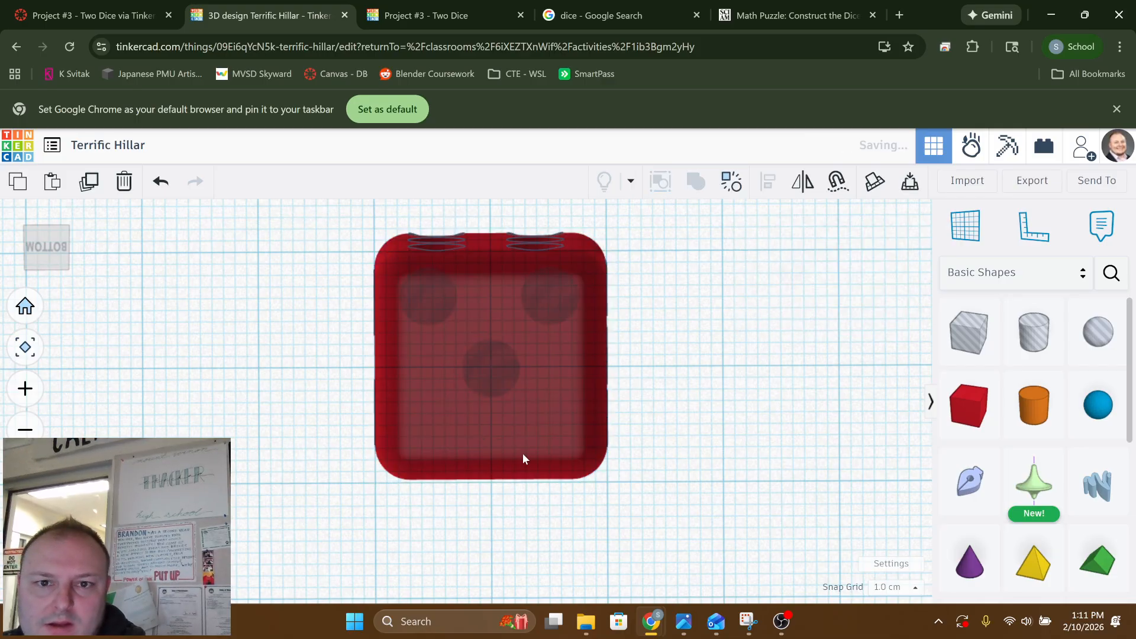
Undo the last union and select the five sphere holes on the bottom face
{"action": "right_click_drag", "start_coordinate": [568, 436], "coordinate": [574, 477]}
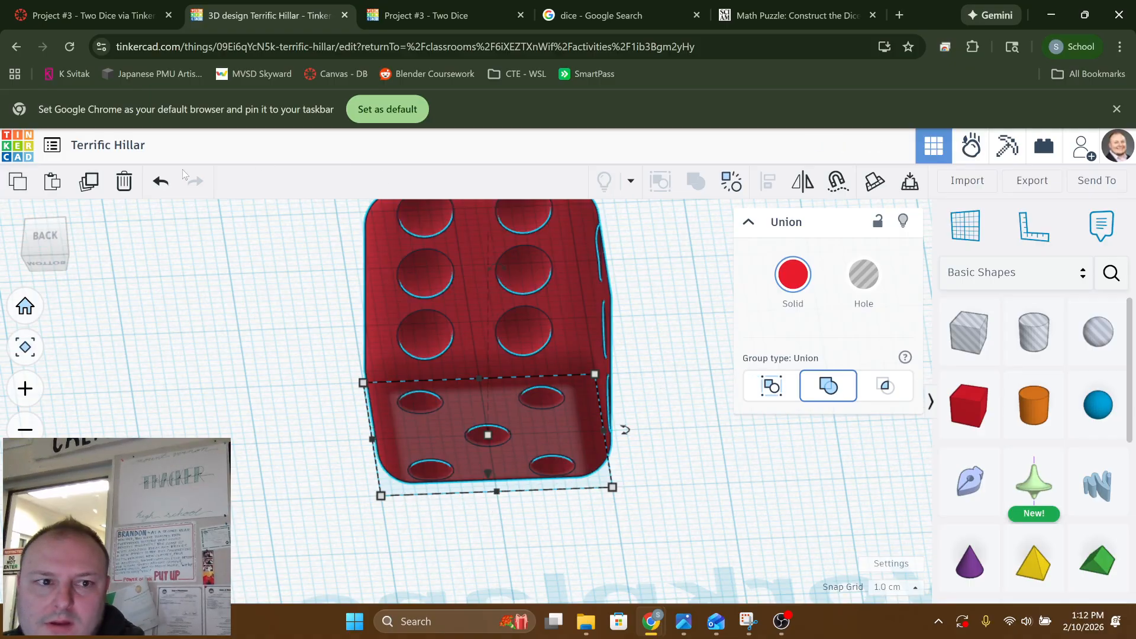
{"action": "left_click", "coordinate": [159, 183]}
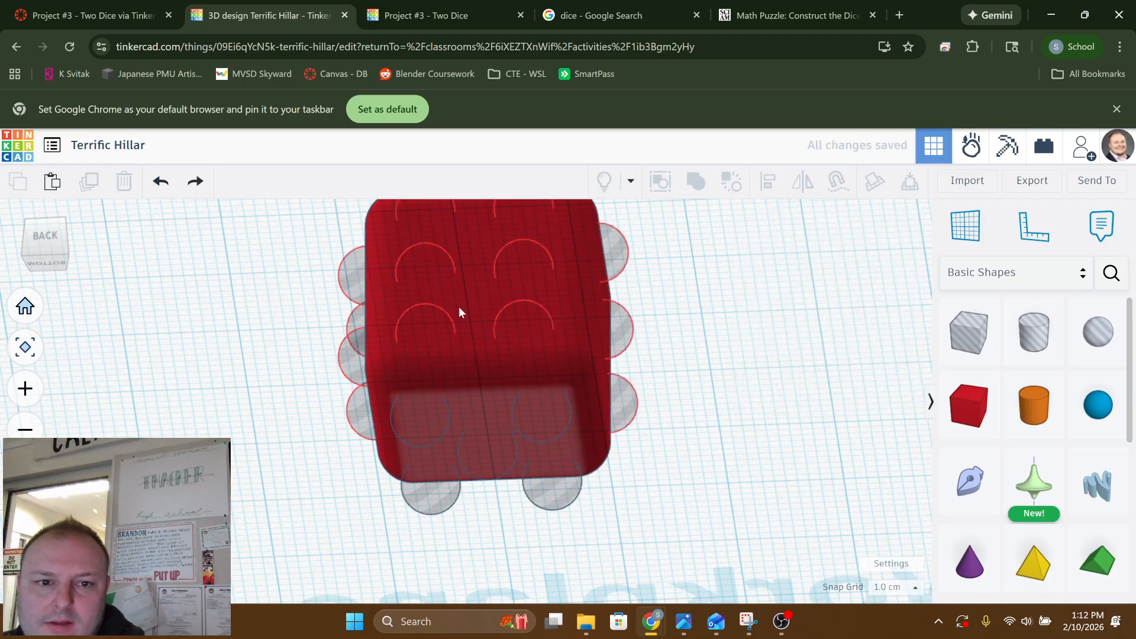
{"action": "right_click_drag", "start_coordinate": [323, 289], "coordinate": [427, 286]}
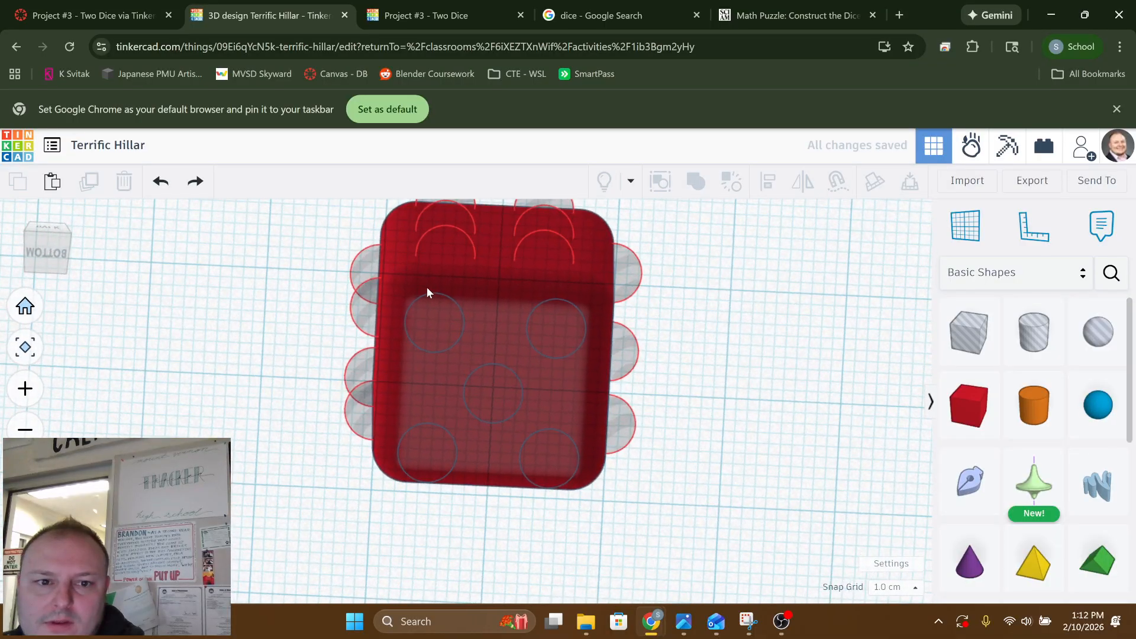
{"action": "left_click", "coordinate": [431, 314]}
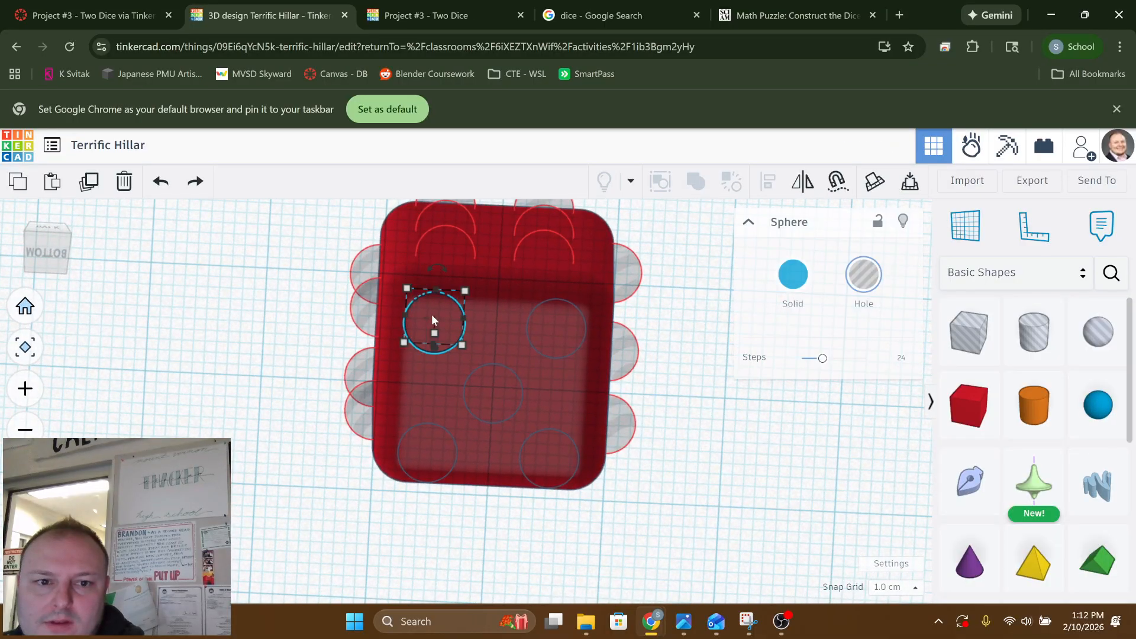
{"action": "left_click", "coordinate": [563, 332], "text": "shift"}
{"action": "left_click", "coordinate": [501, 402], "text": "shift"}
{"action": "left_click", "coordinate": [438, 442], "text": "shift"}
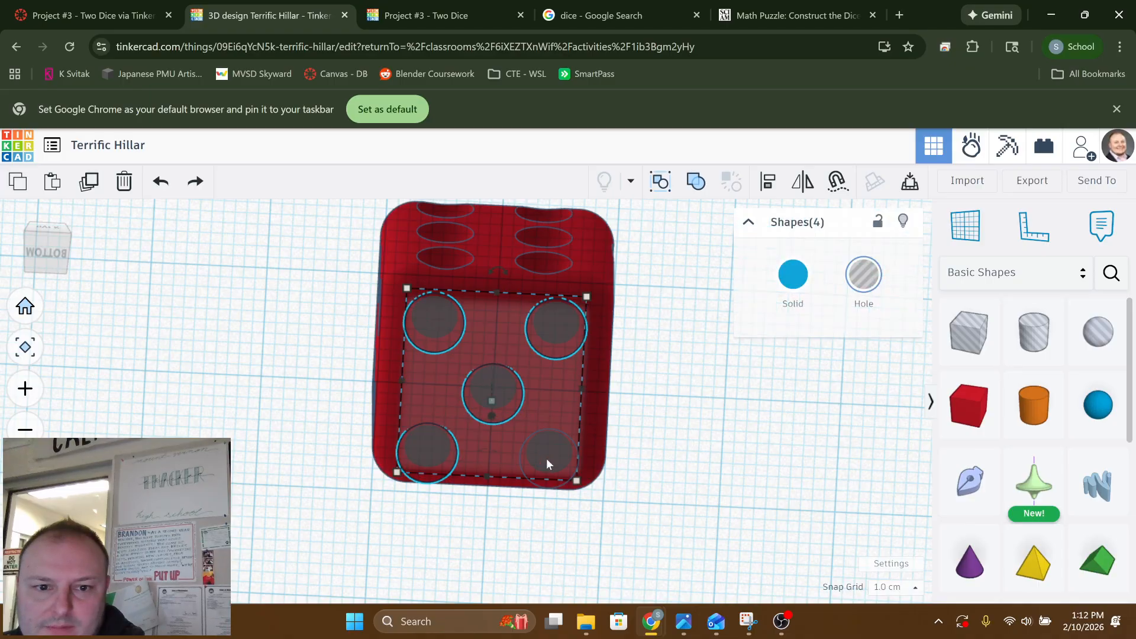
{"action": "left_click", "coordinate": [548, 456], "text": "shift"}
Raise the five selected sphere holes further into the bottom face, to an elevation of -2.00
{"action": "right_click_drag", "start_coordinate": [552, 453], "coordinate": [546, 506]}
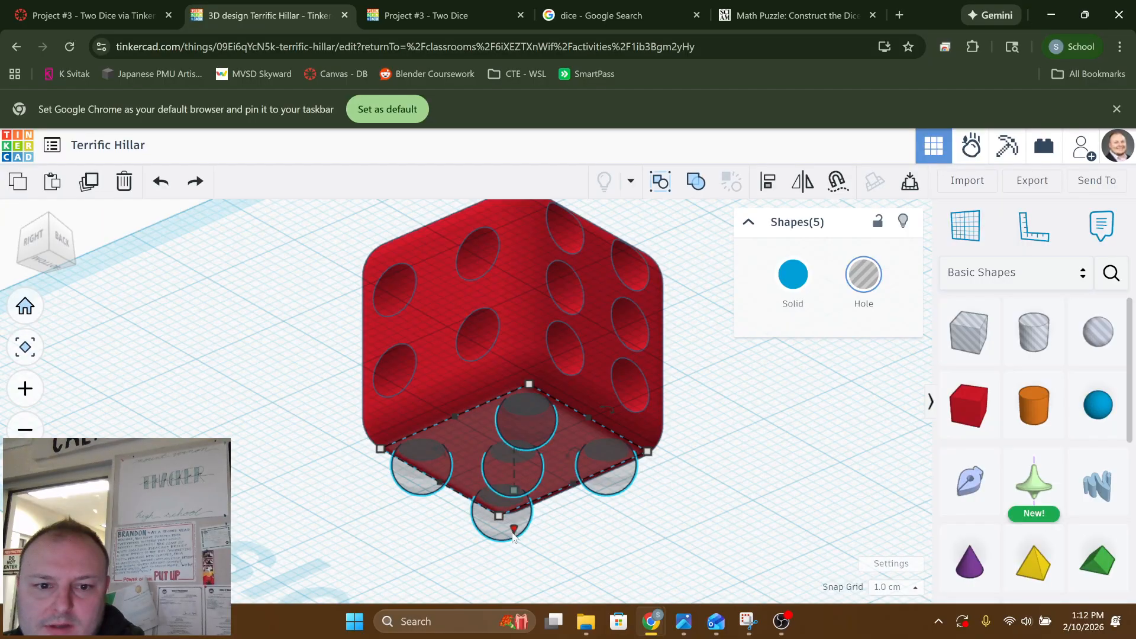
{"action": "left_click_drag", "start_coordinate": [514, 531], "coordinate": [517, 523]}
{"action": "right_click_drag", "start_coordinate": [518, 516], "coordinate": [621, 552]}
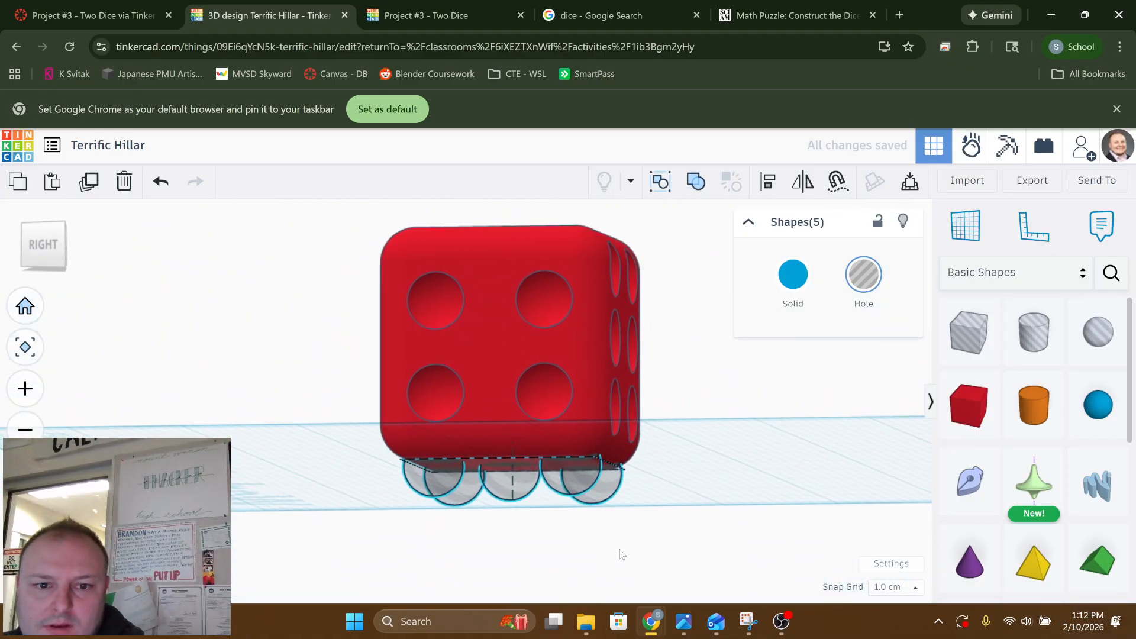
{"action": "left_click_drag", "start_coordinate": [516, 537], "coordinate": [516, 532]}
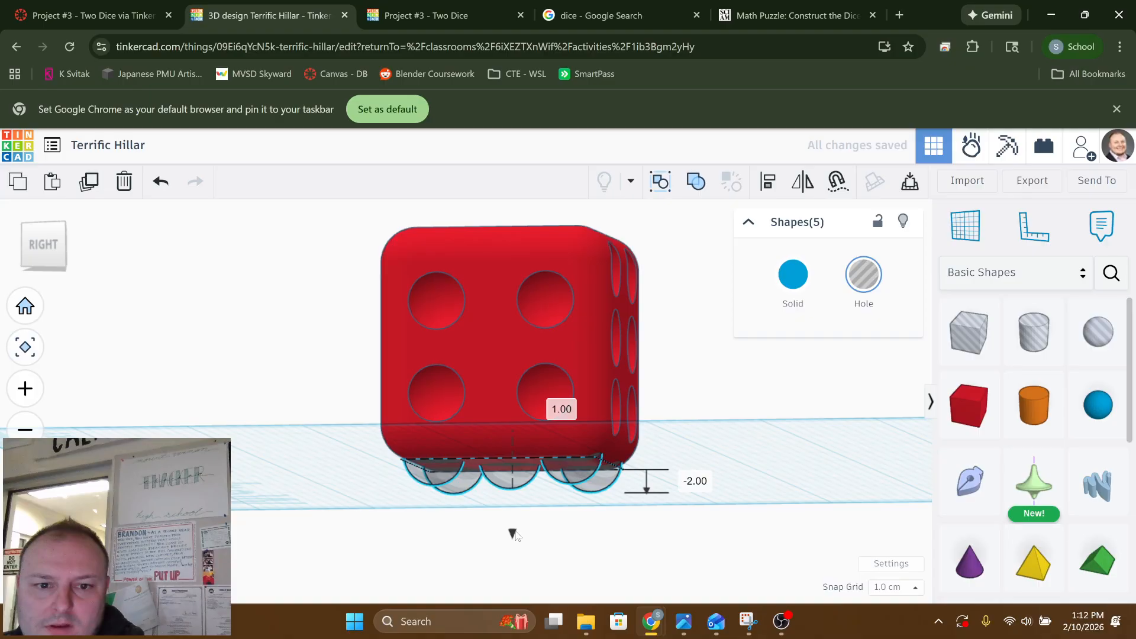
Add the red box to the five selected sphere holes and group them as a union to cut the bottom pips
{"action": "right_click_drag", "start_coordinate": [651, 507], "coordinate": [587, 363]}
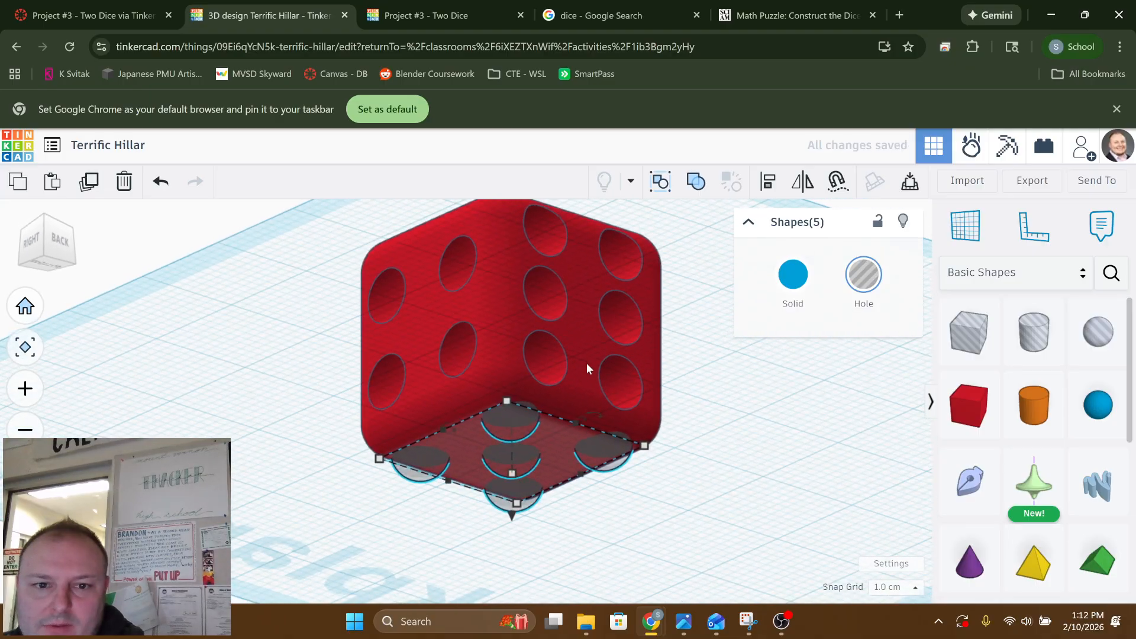
{"action": "left_click", "coordinate": [696, 181]}
{"action": "left_click", "coordinate": [306, 360]}
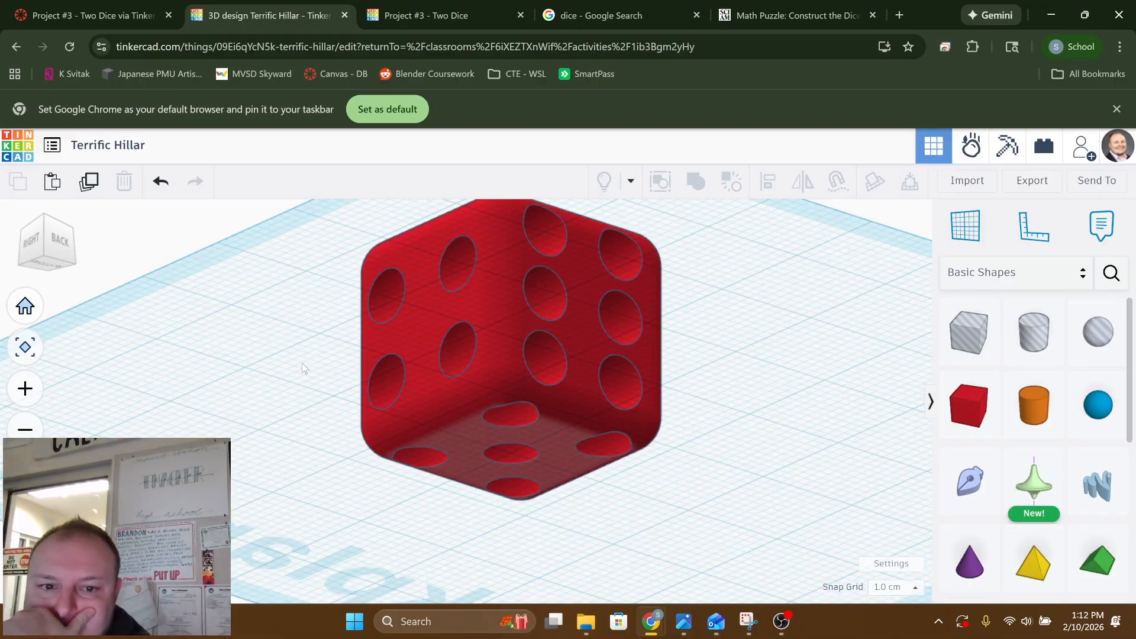
Try several preset solid colours on the die and settle on light blue
{"action": "right_click_drag", "start_coordinate": [302, 363], "coordinate": [673, 353]}
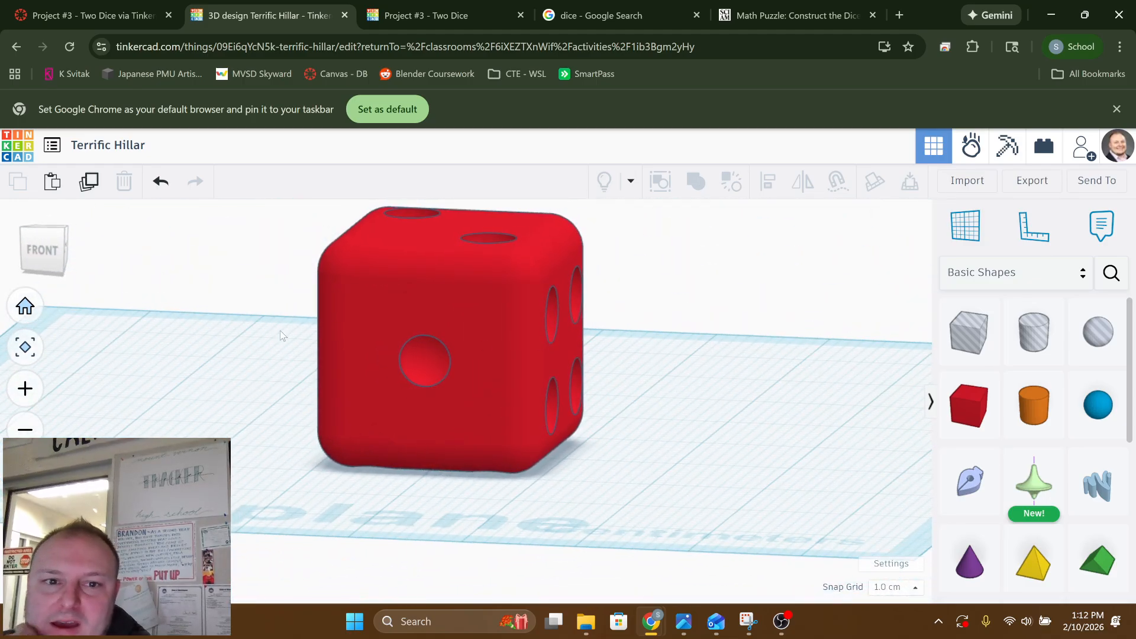
{"action": "right_click_drag", "start_coordinate": [281, 336], "coordinate": [576, 373]}
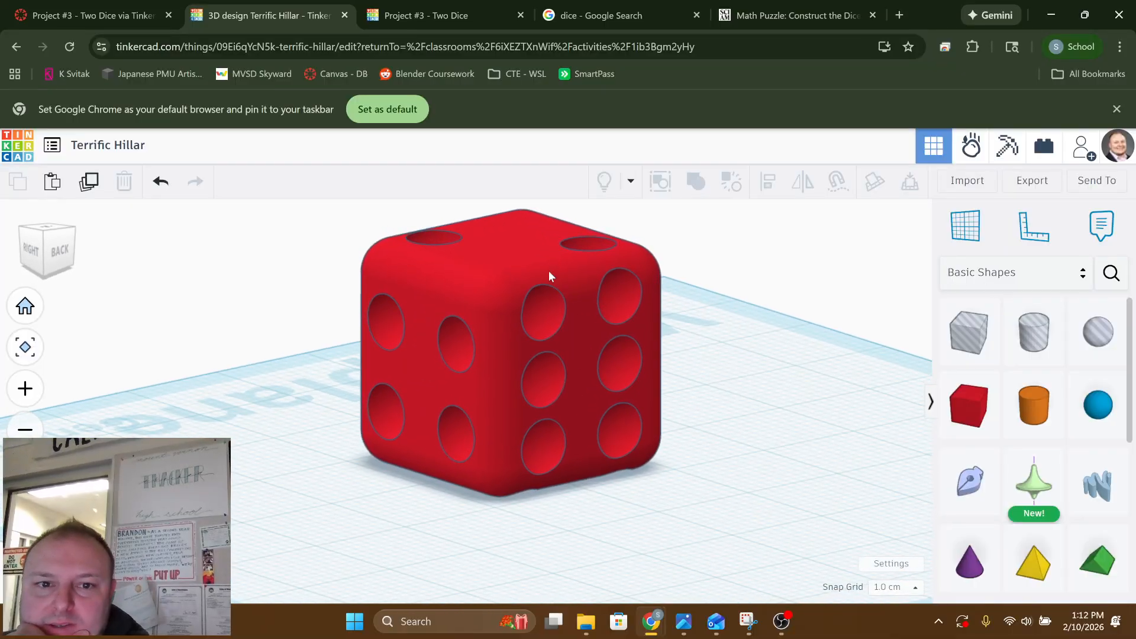
{"action": "left_click", "coordinate": [525, 256]}
{"action": "left_click", "coordinate": [793, 269]}
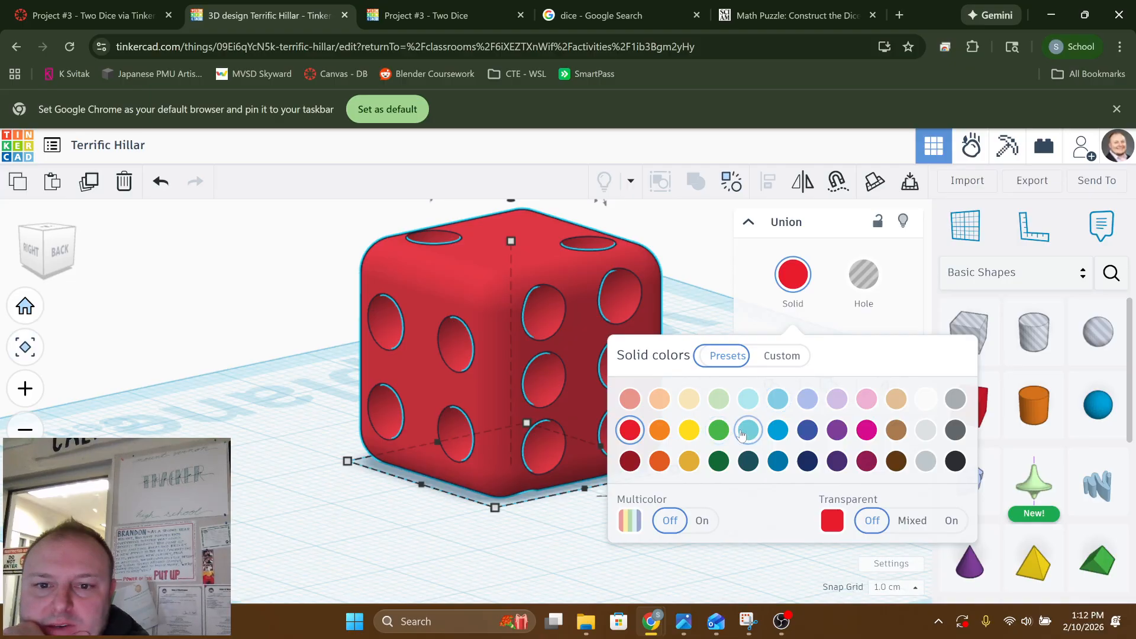
{"action": "left_click", "coordinate": [661, 431]}
{"action": "left_click", "coordinate": [689, 431]}
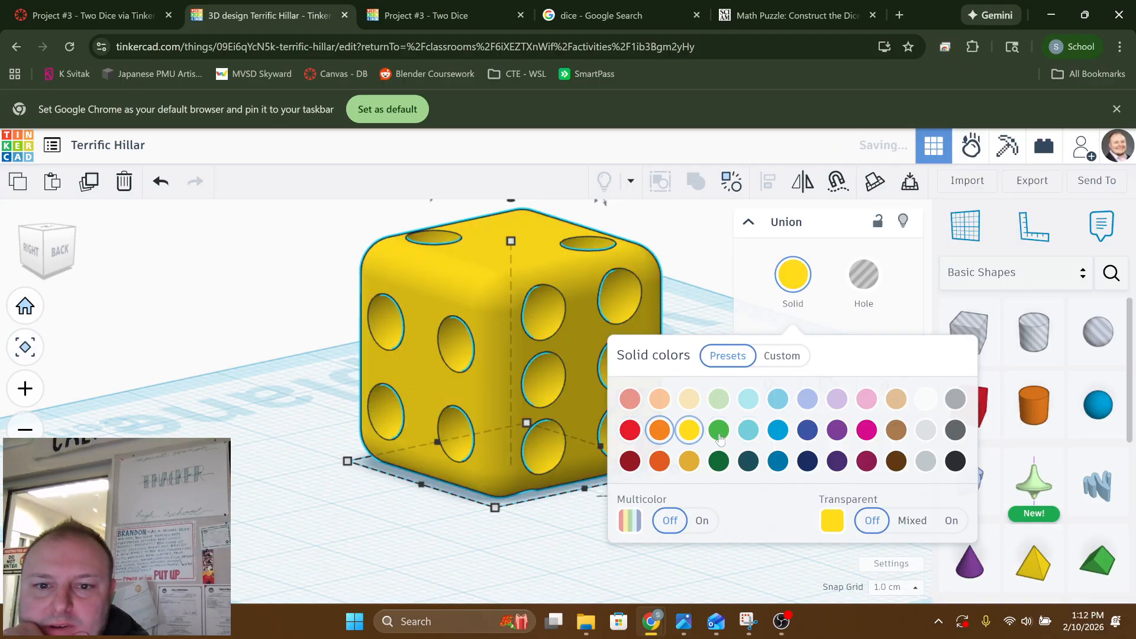
{"action": "left_click", "coordinate": [719, 431]}
{"action": "left_click", "coordinate": [806, 461]}
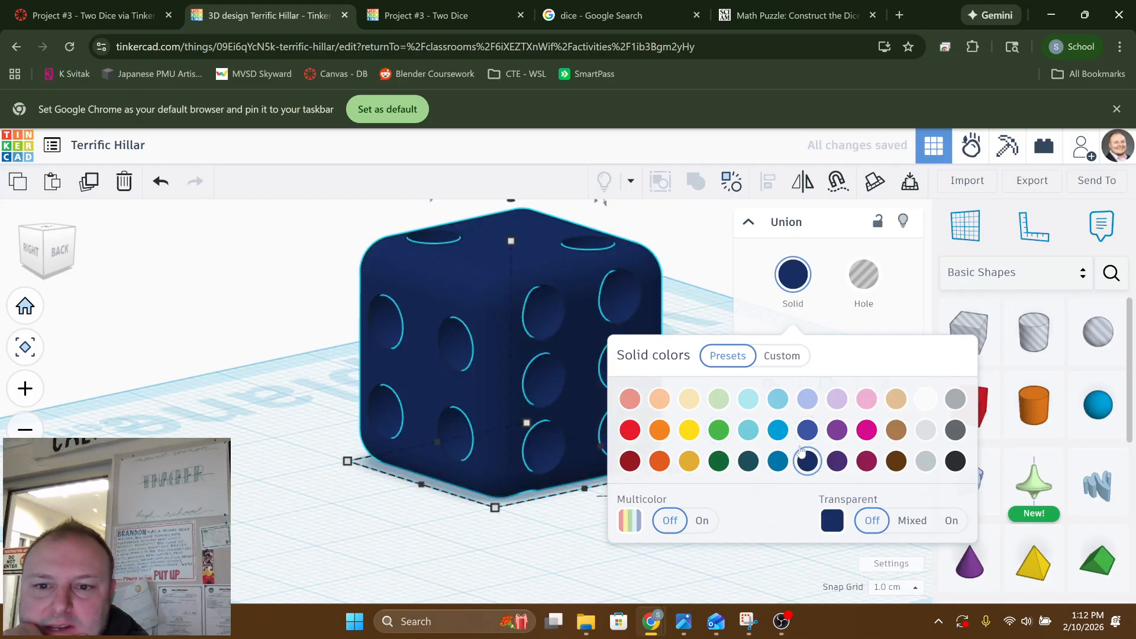
{"action": "left_click", "coordinate": [838, 431]}
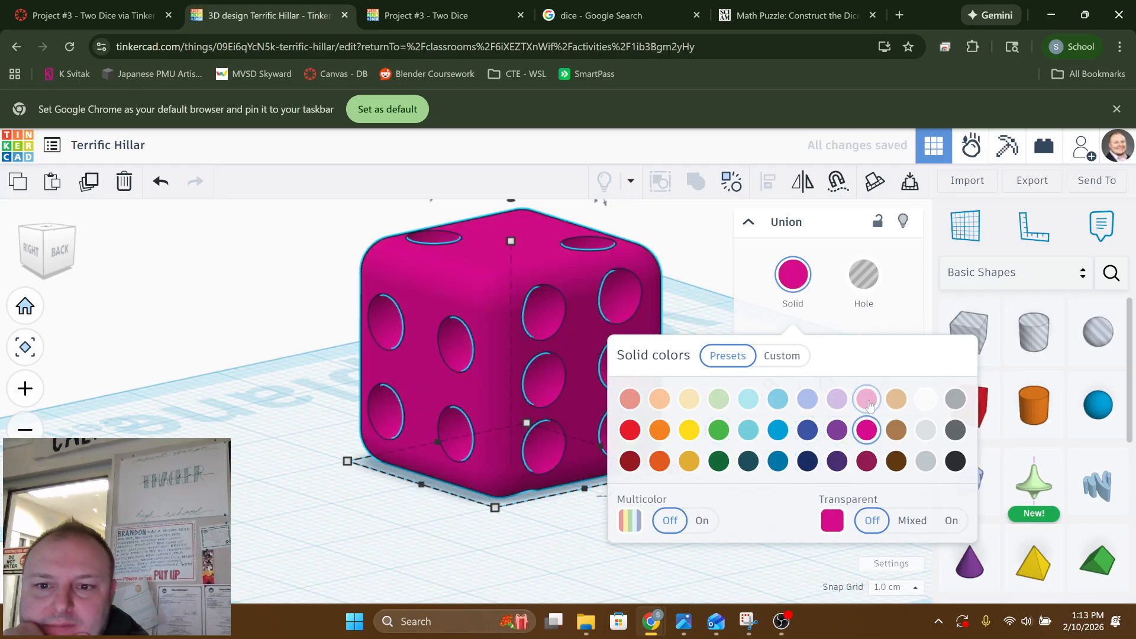
{"action": "left_click", "coordinate": [868, 400]}
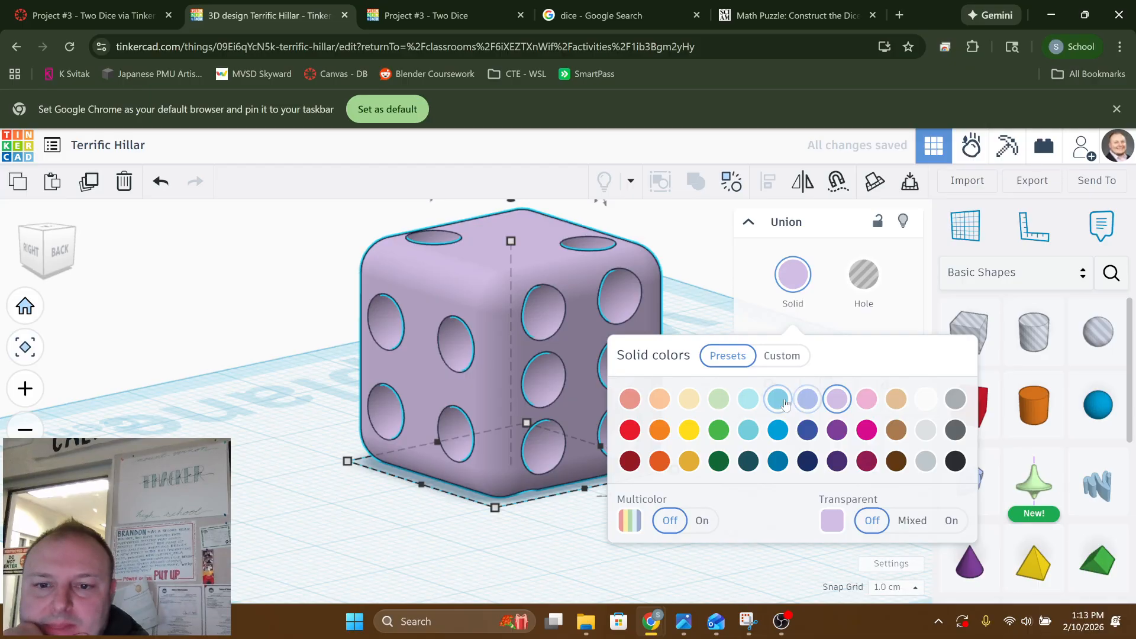
{"action": "left_click", "coordinate": [249, 312]}
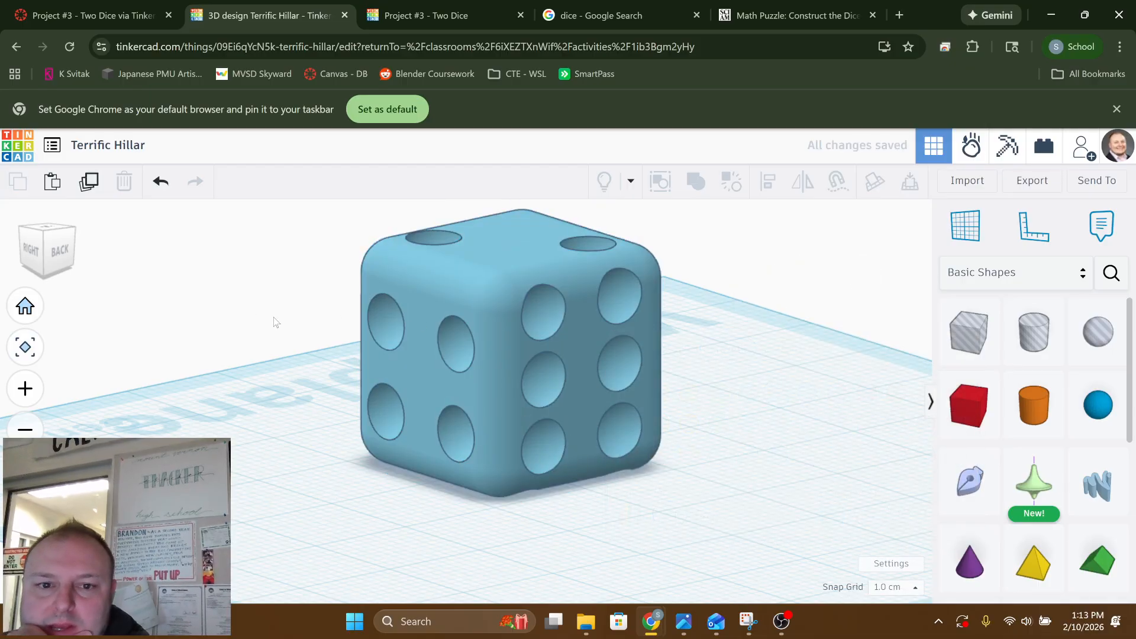
Examine the front pip of the die up close and look through the Basic Shapes library
{"action": "right_click_drag", "start_coordinate": [273, 317], "coordinate": [749, 322]}
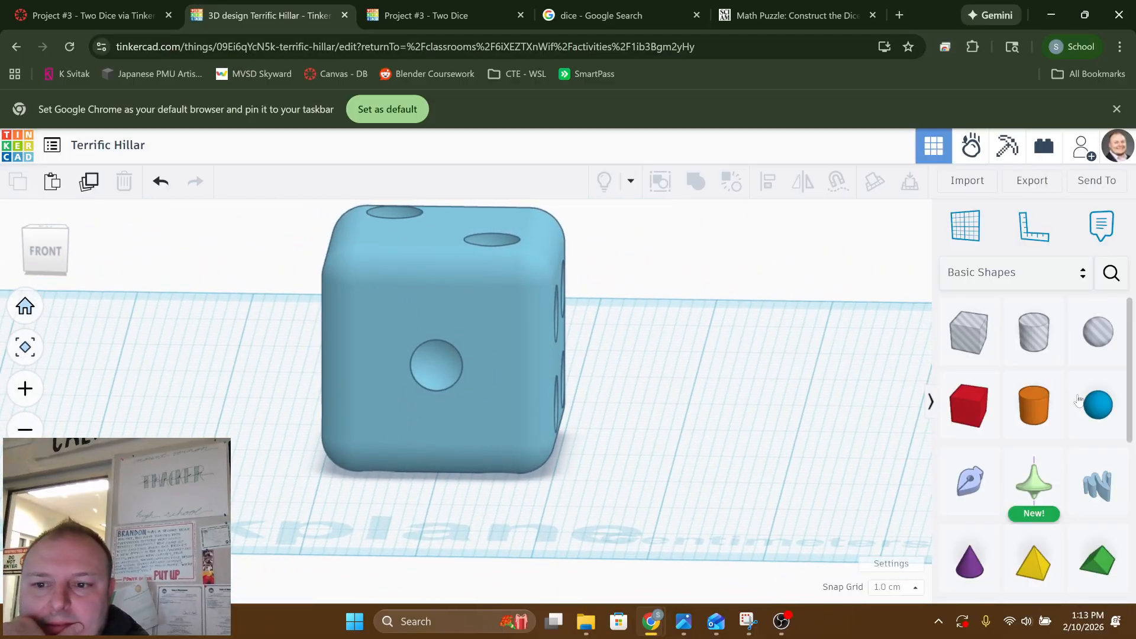
{"action": "scroll", "coordinate": [1093, 436], "scroll_direction": "down", "scroll_amount": 4}
{"action": "scroll", "coordinate": [1093, 436], "scroll_direction": "down", "scroll_amount": 1}
{"action": "scroll", "coordinate": [1098, 415], "scroll_direction": "up", "scroll_amount": 1}
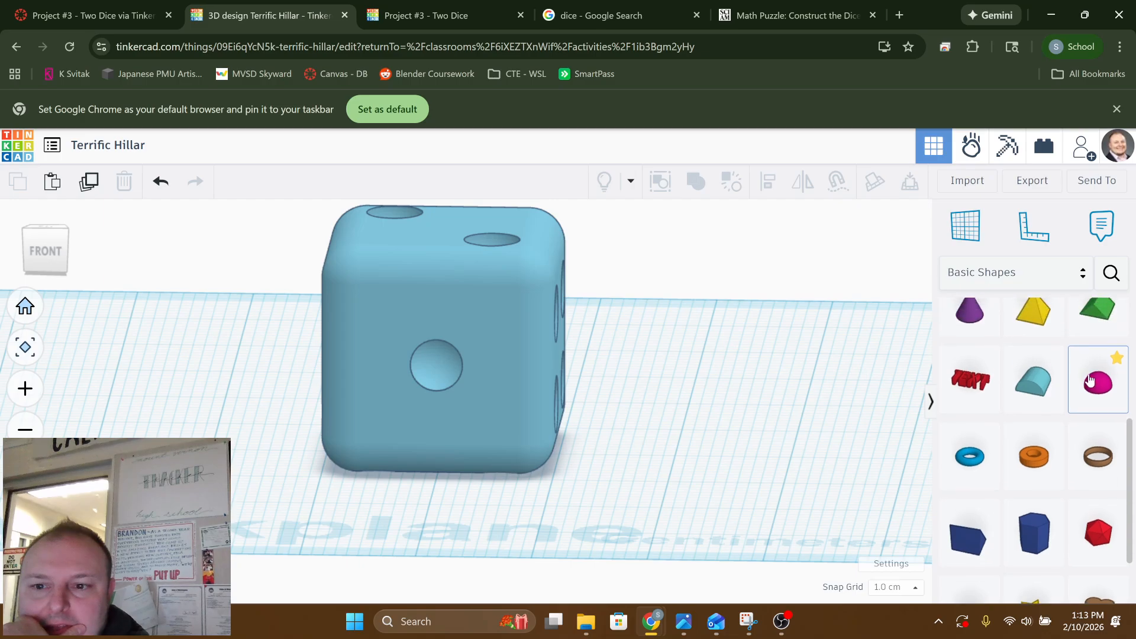
{"action": "scroll", "coordinate": [1017, 432], "scroll_direction": "up", "scroll_amount": 4}
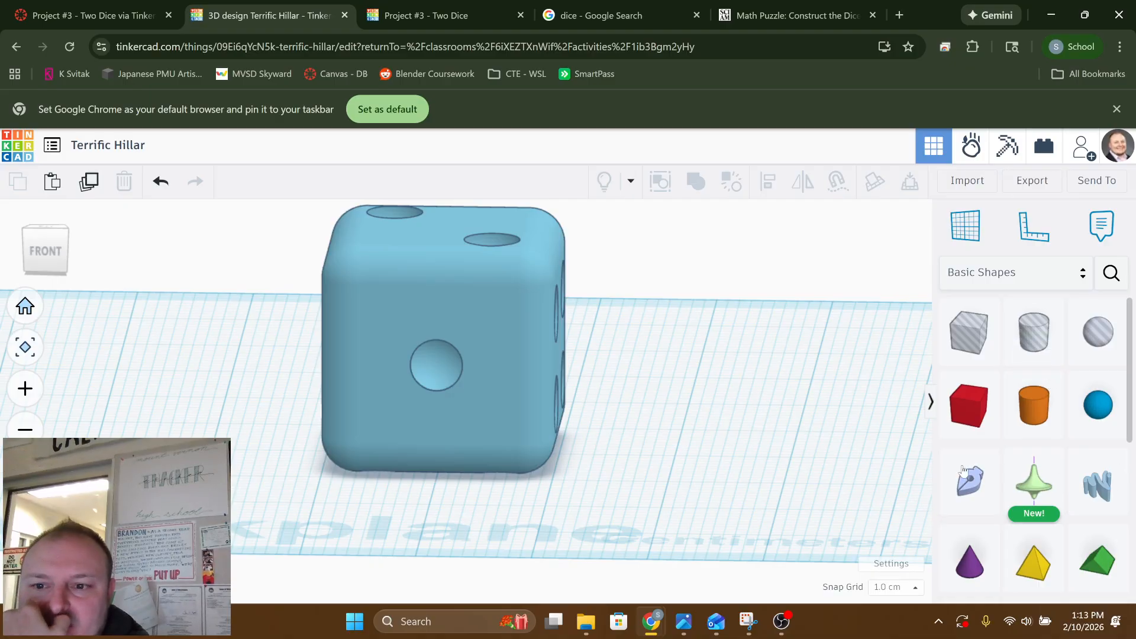
{"action": "scroll", "coordinate": [860, 452], "scroll_direction": "down", "scroll_amount": 3}
{"action": "scroll", "coordinate": [543, 368], "scroll_direction": "up", "scroll_amount": 6}
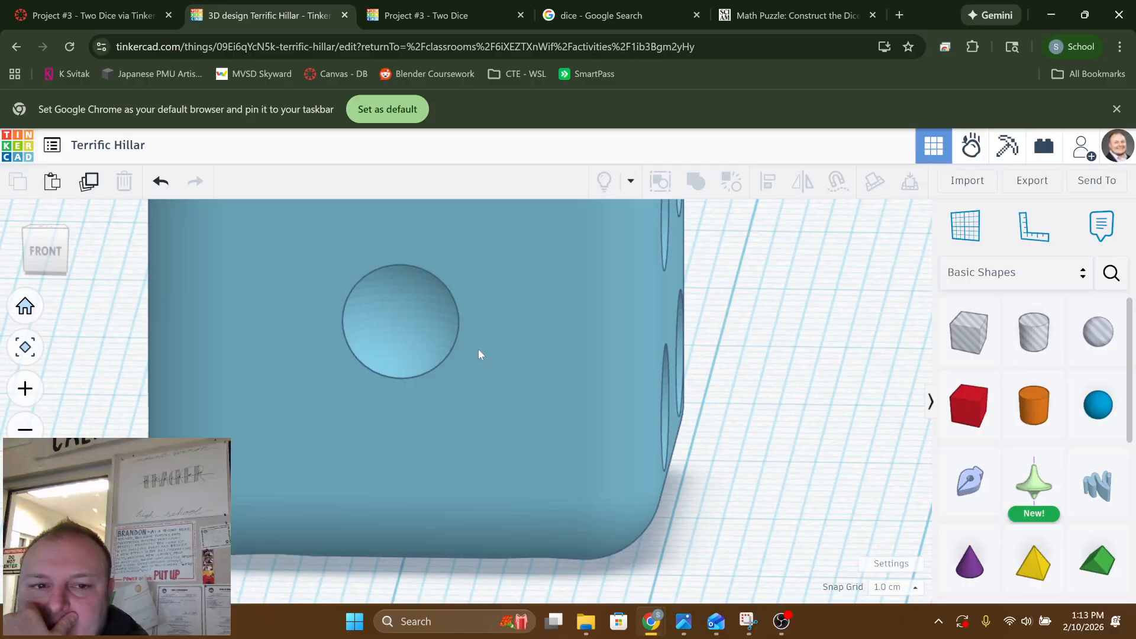
{"action": "right_click_drag", "start_coordinate": [479, 354], "coordinate": [546, 393]}
{"action": "scroll", "coordinate": [1065, 426], "scroll_direction": "down", "scroll_amount": 3}
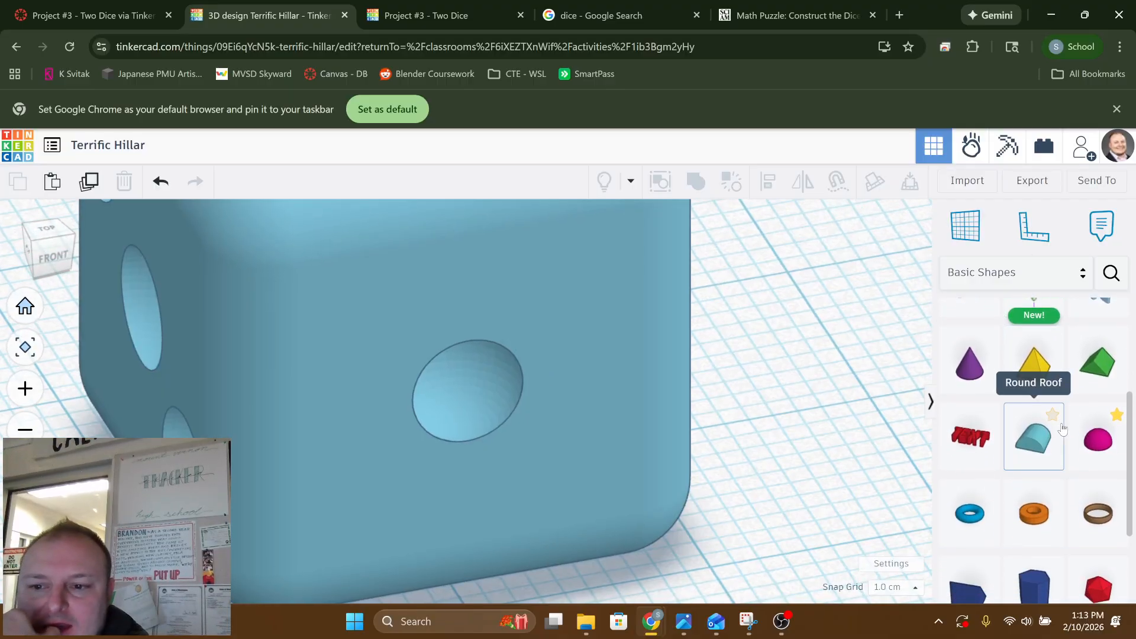
{"action": "scroll", "coordinate": [1063, 429], "scroll_direction": "down", "scroll_amount": 3}
{"action": "scroll", "coordinate": [1063, 428], "scroll_direction": "up", "scroll_amount": 3}
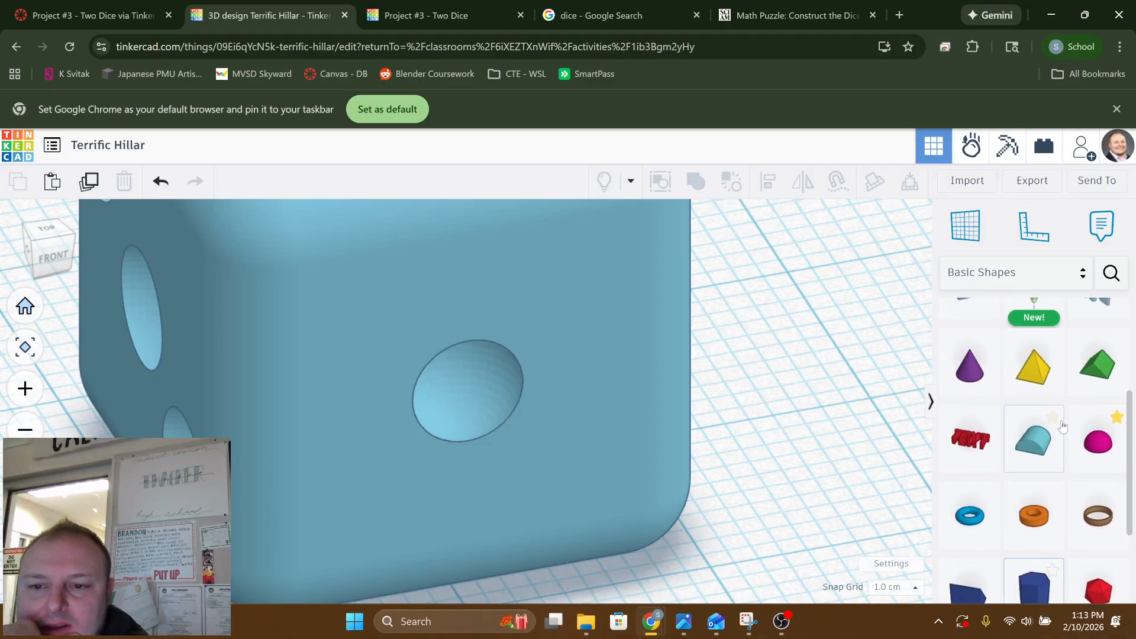
{"action": "scroll", "coordinate": [1063, 427], "scroll_direction": "up", "scroll_amount": 1}
{"action": "scroll", "coordinate": [1077, 384], "scroll_direction": "up", "scroll_amount": 2}
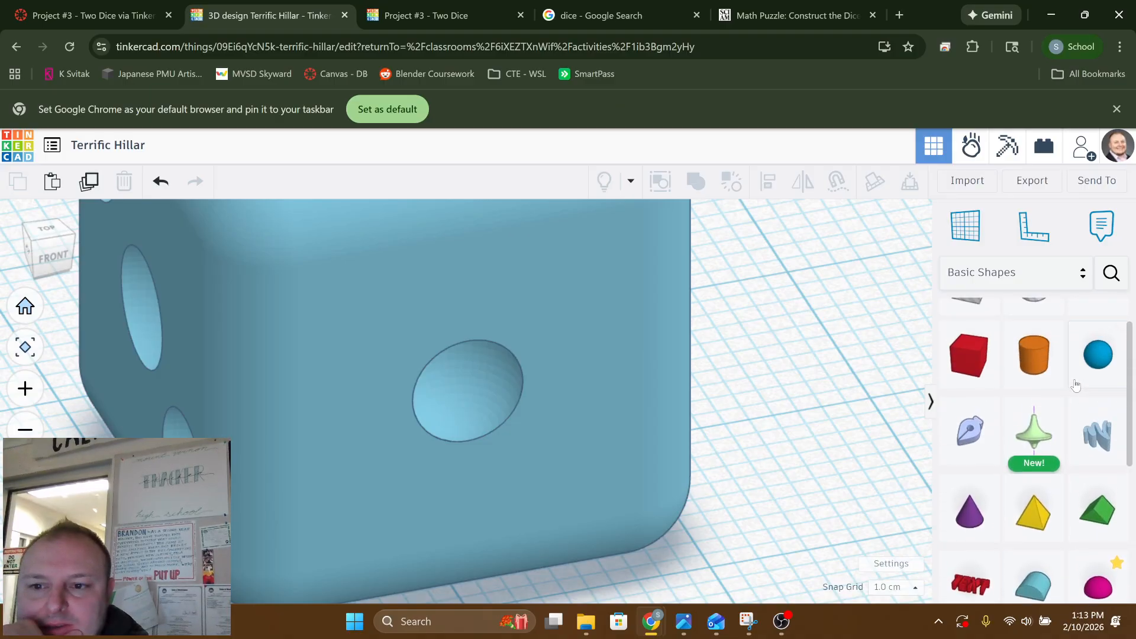
{"action": "scroll", "coordinate": [1075, 386], "scroll_direction": "up", "scroll_amount": 1}
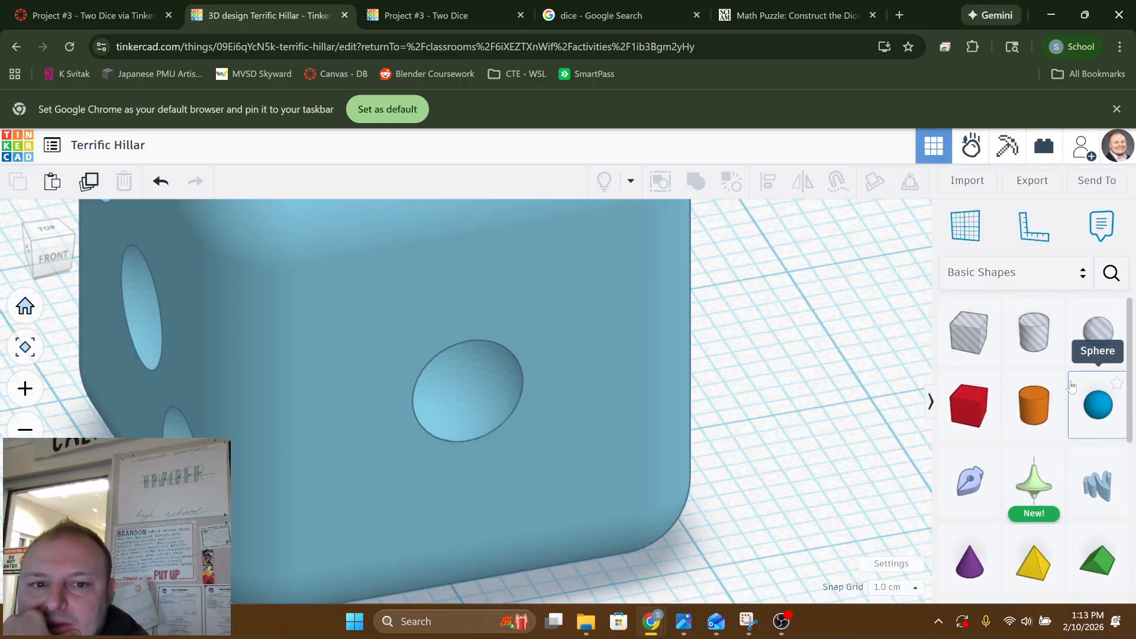
Inspect the die's side and back faces and compare the pip layout with the dice net on the Scientific American puzzle page
{"action": "right_click_drag", "start_coordinate": [710, 432], "coordinate": [537, 353]}
{"action": "scroll", "coordinate": [389, 348], "scroll_direction": "down", "scroll_amount": 5}
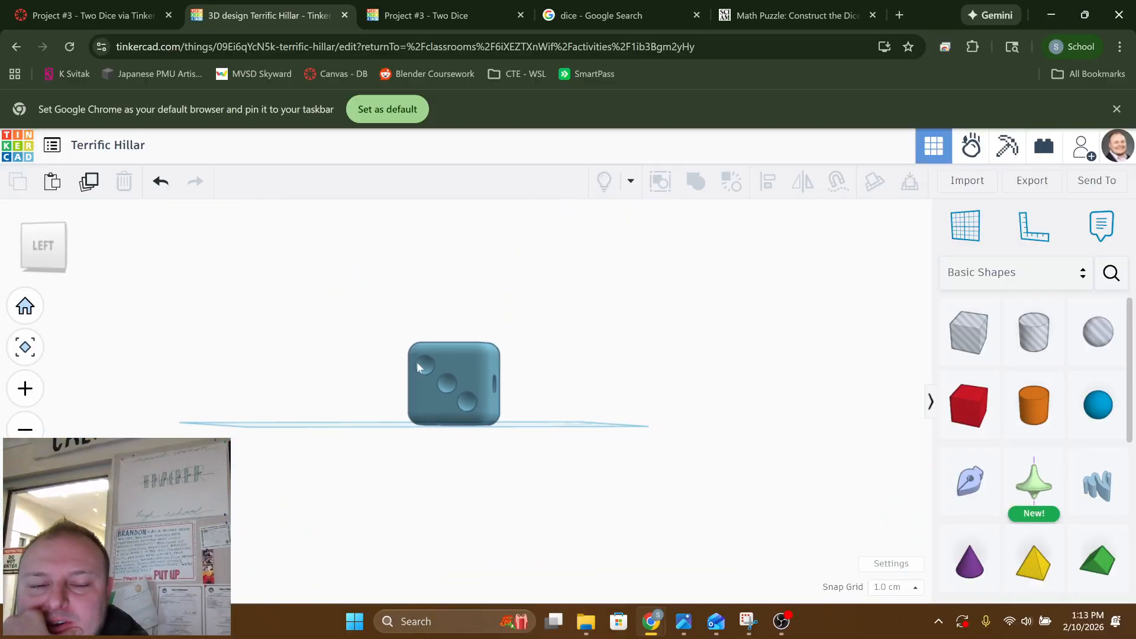
{"action": "scroll", "coordinate": [502, 374], "scroll_direction": "up", "scroll_amount": 2}
{"action": "scroll", "coordinate": [521, 375], "scroll_direction": "up", "scroll_amount": 2}
{"action": "right_click_drag", "start_coordinate": [522, 380], "coordinate": [653, 359]}
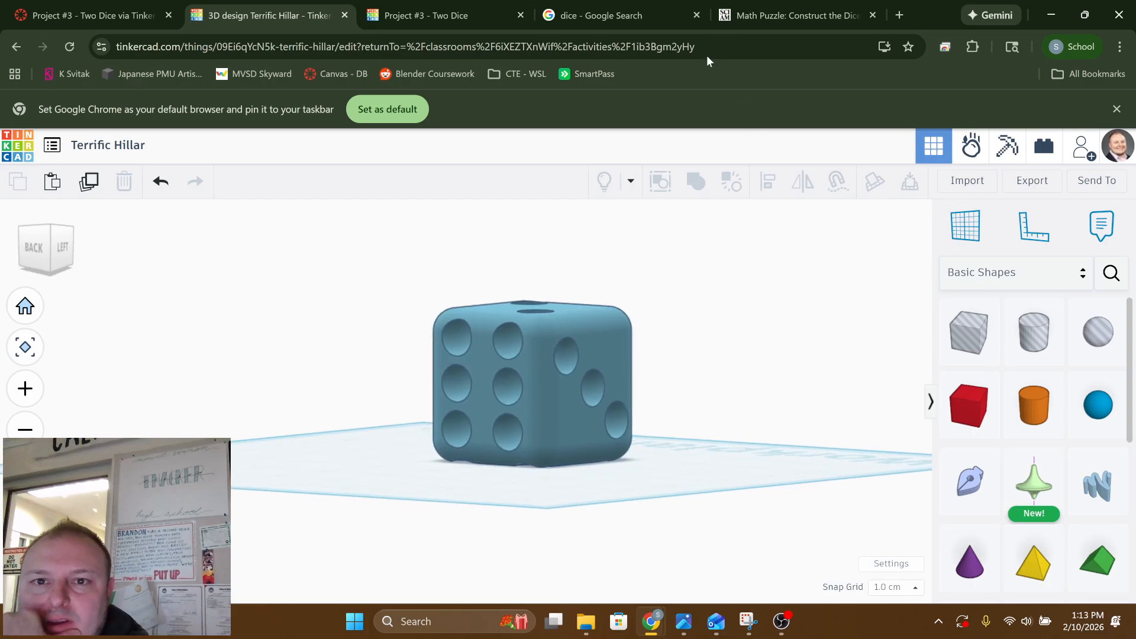
{"action": "left_click", "coordinate": [787, 13]}
{"action": "scroll", "coordinate": [524, 335], "scroll_direction": "up", "scroll_amount": 2}
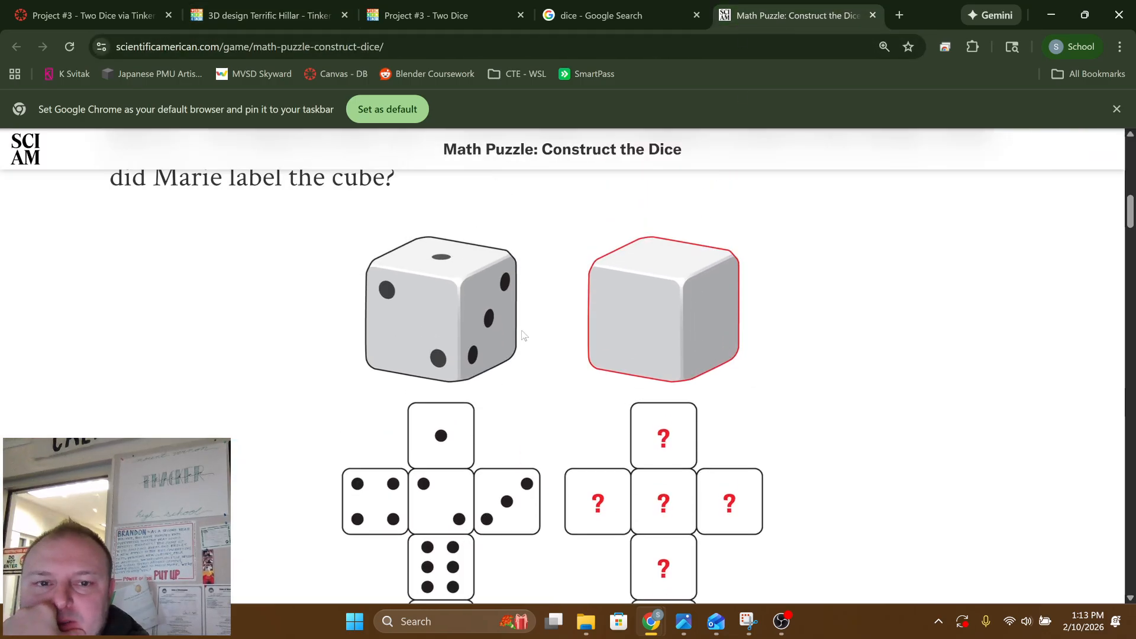
{"action": "scroll", "coordinate": [523, 335], "scroll_direction": "down", "scroll_amount": 3}
{"action": "scroll", "coordinate": [460, 294], "scroll_direction": "up", "scroll_amount": 1}
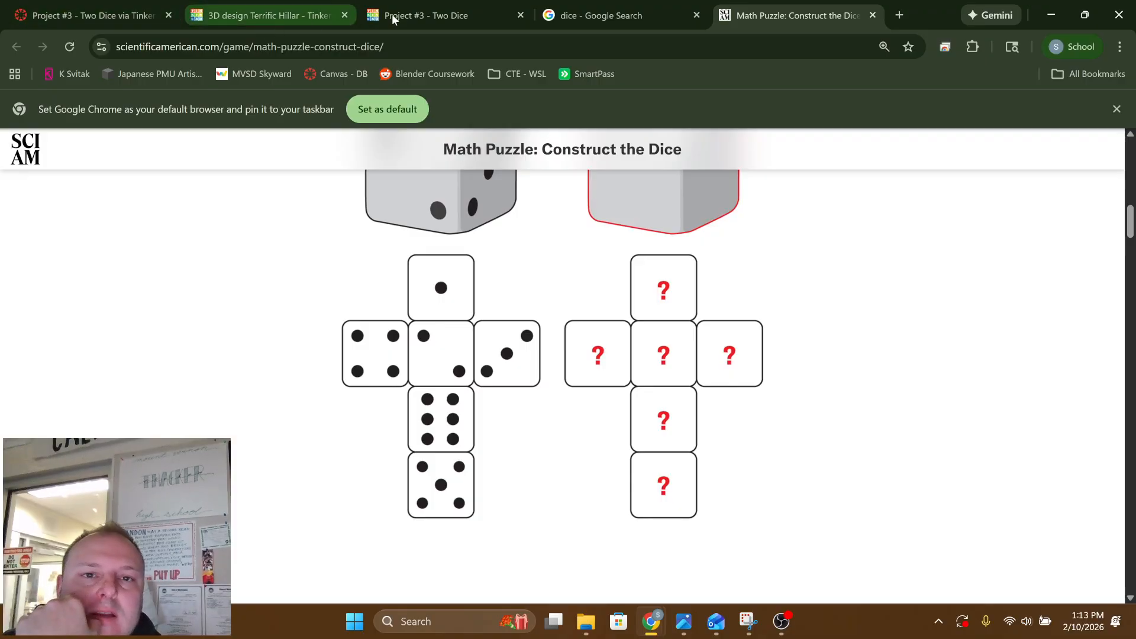
Return to Tinkercad's "Project #3 - Two Dice" activity page and review the shared Terrific Hillar design and the student work
{"action": "left_click", "coordinate": [264, 14]}
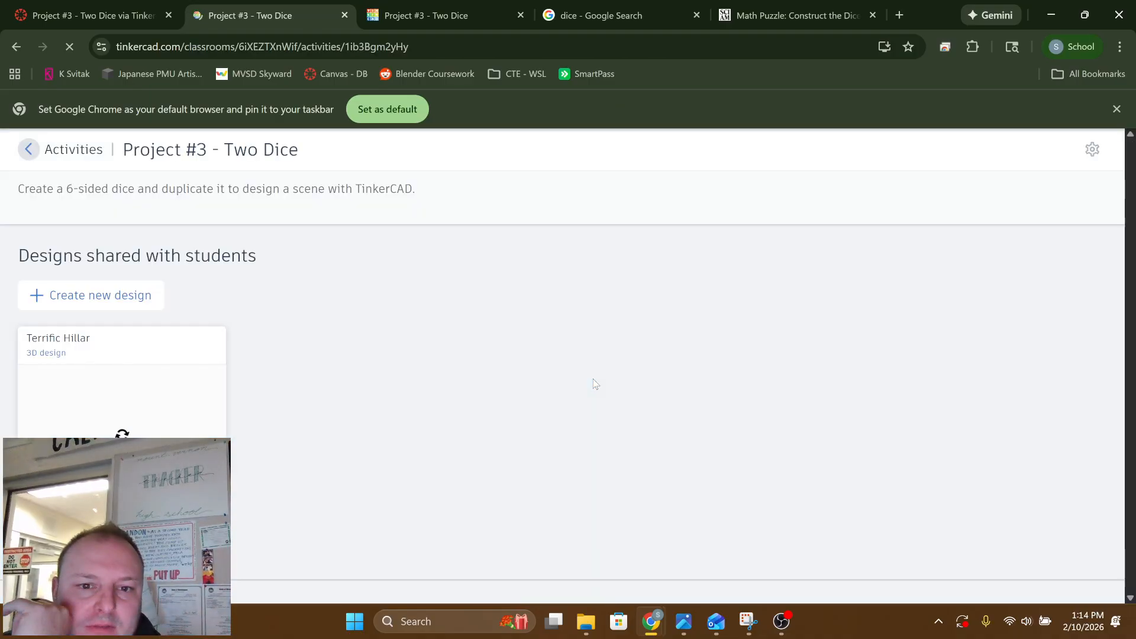
{"action": "scroll", "coordinate": [141, 430], "scroll_direction": "down", "scroll_amount": 3}
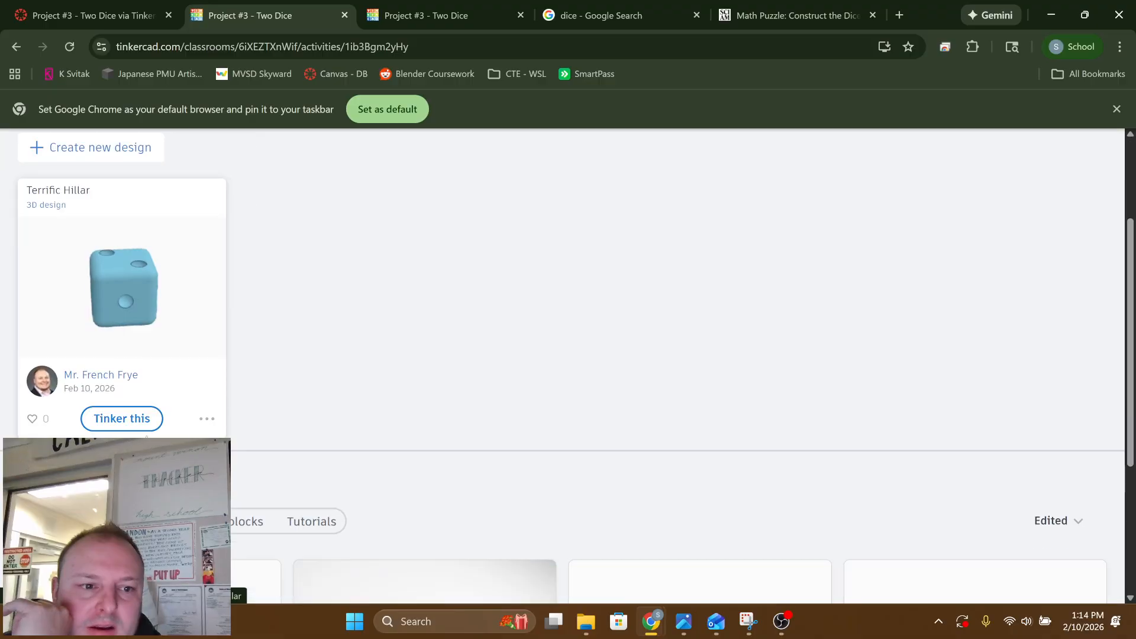
{"action": "scroll", "coordinate": [137, 363], "scroll_direction": "down", "scroll_amount": 3}
{"action": "scroll", "coordinate": [118, 270], "scroll_direction": "up", "scroll_amount": 2}
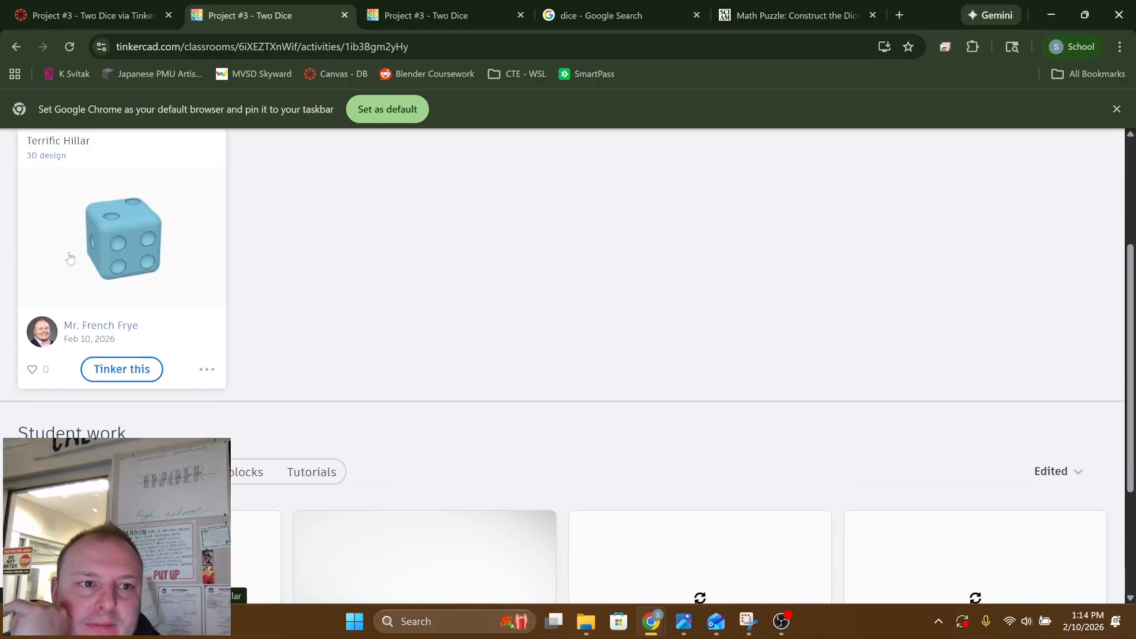
{"action": "scroll", "coordinate": [69, 258], "scroll_direction": "up", "scroll_amount": 2}
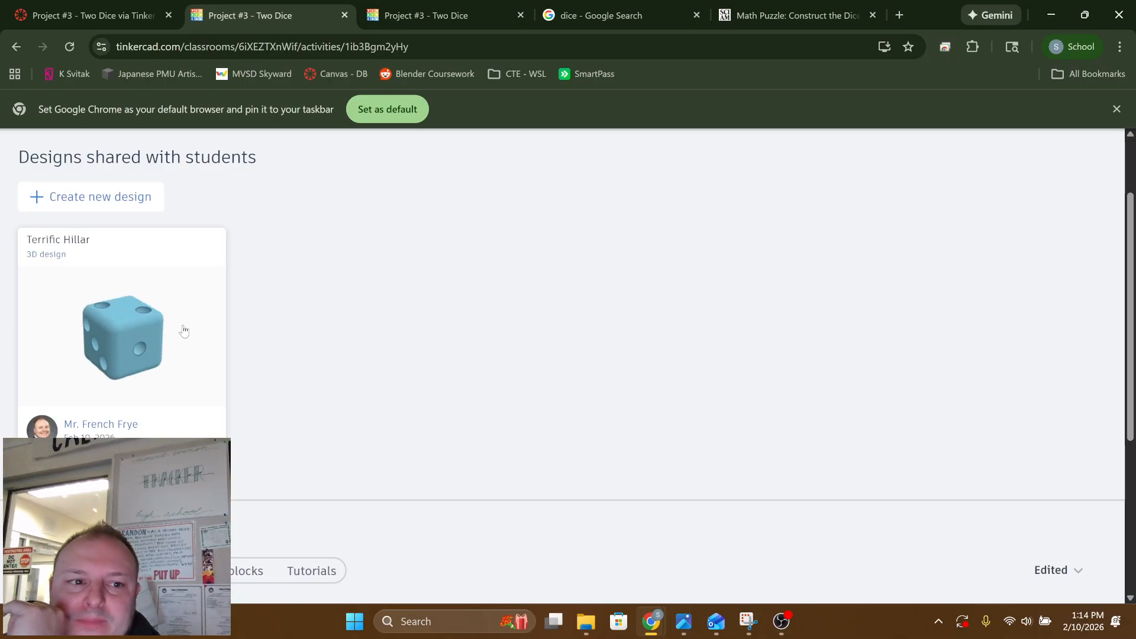
{"action": "scroll", "coordinate": [144, 347], "scroll_direction": "down", "scroll_amount": 2}
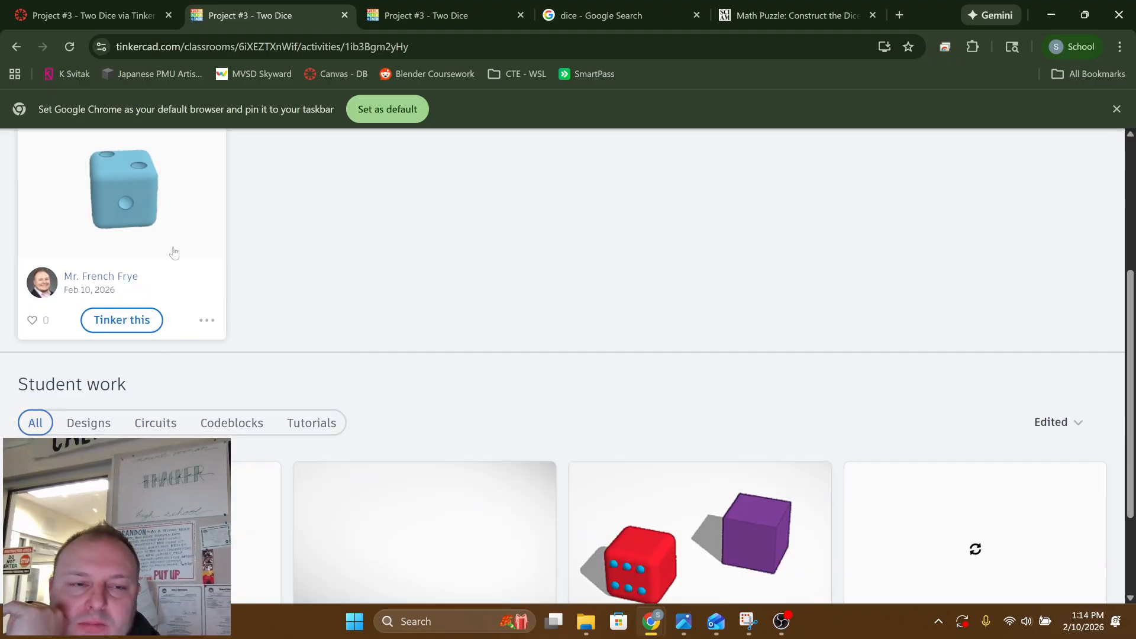
{"action": "scroll", "coordinate": [515, 386], "scroll_direction": "down", "scroll_amount": 2}
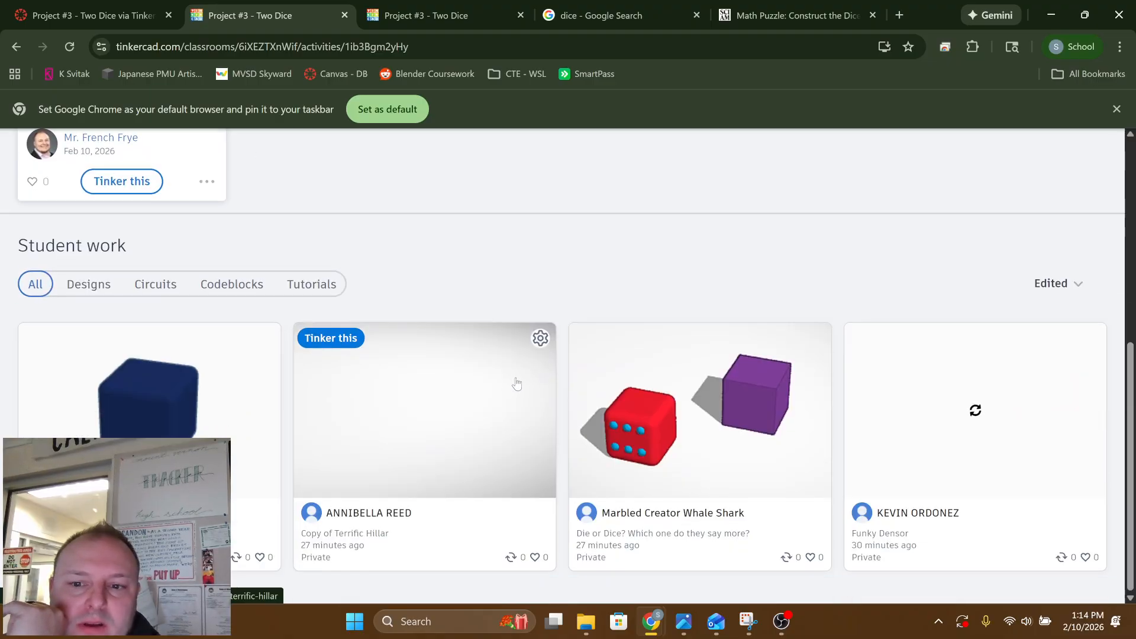
{"action": "scroll", "coordinate": [177, 207], "scroll_direction": "up", "scroll_amount": 3}
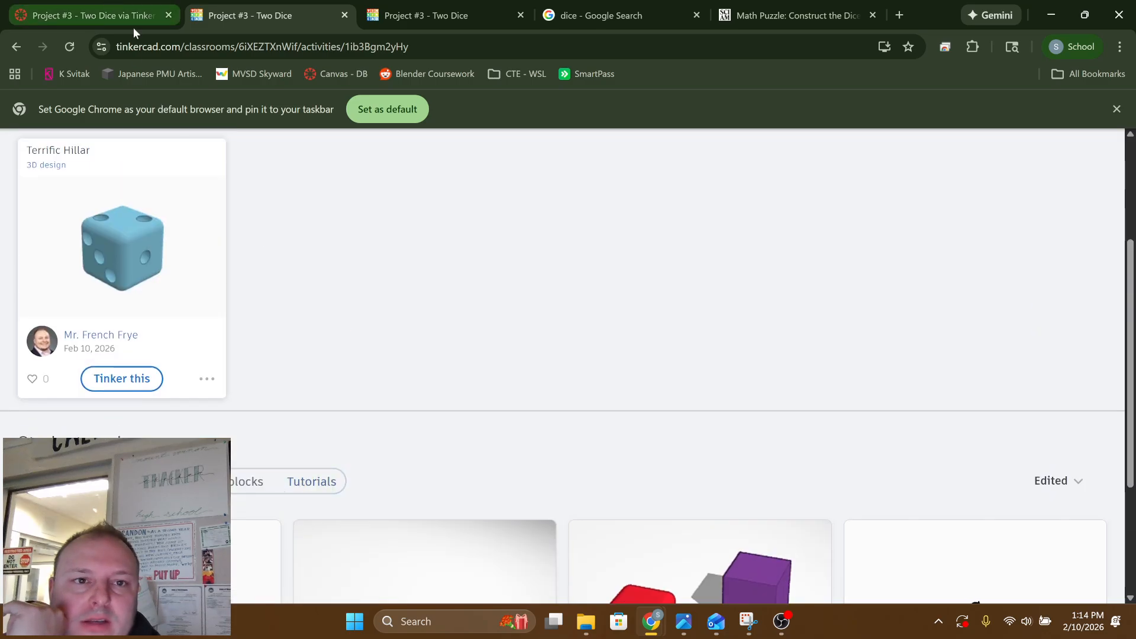